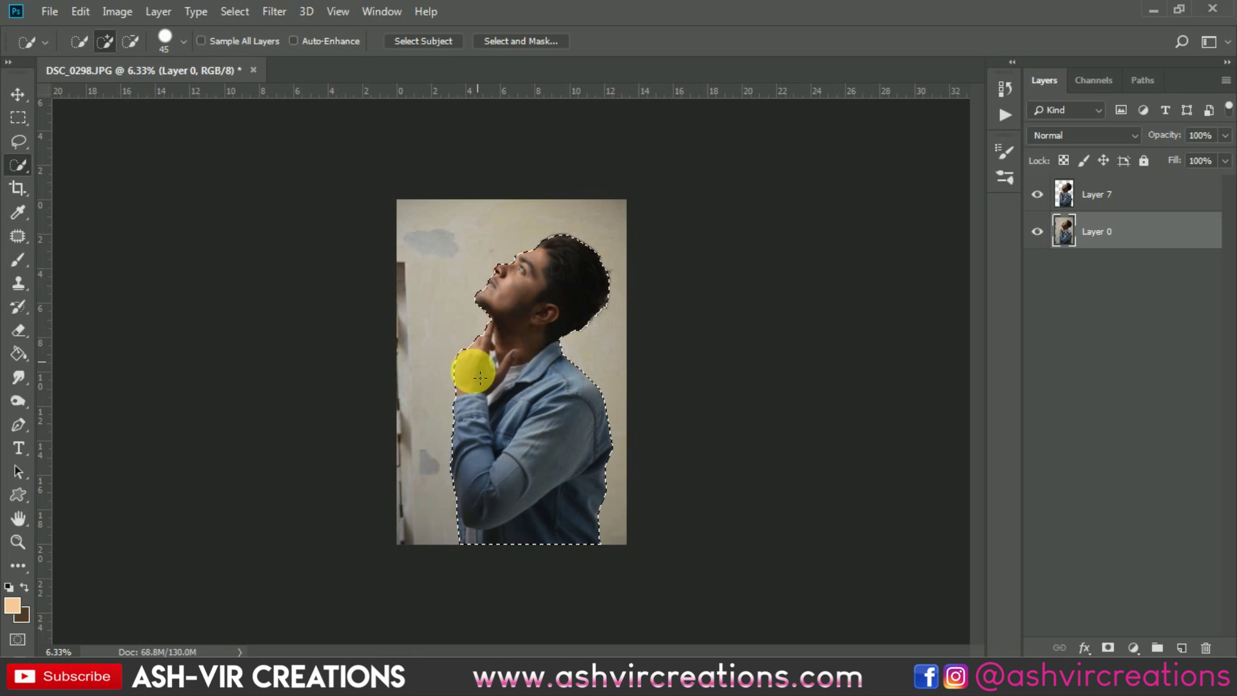
# Step: Copy the selected man to a new layer, discard that extra copy, and hide the original photo on Layer 0
pyautogui.rightClick(501, 346)
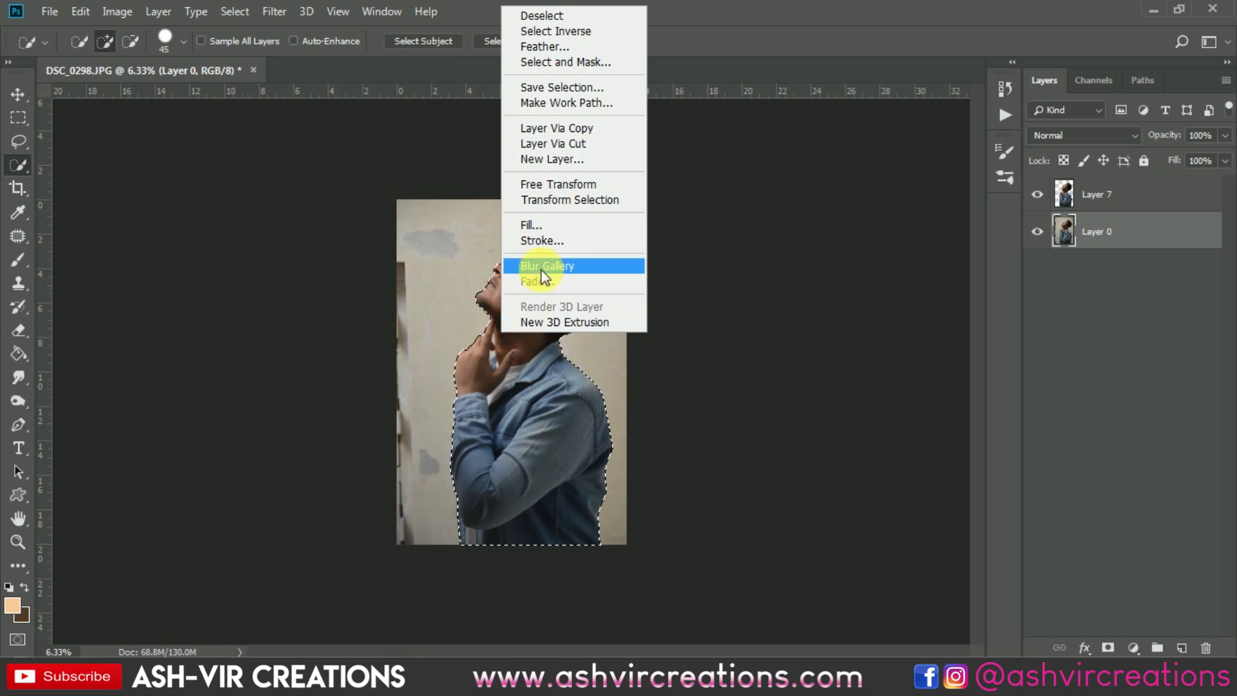
pyautogui.click(579, 128)
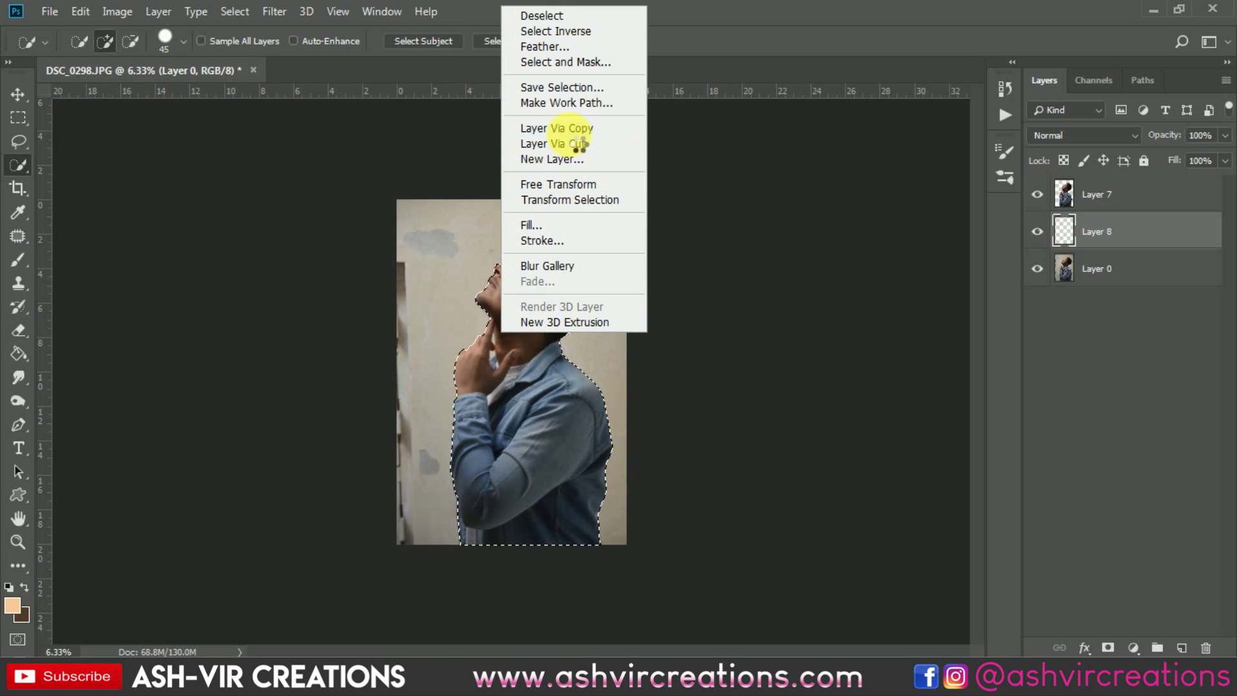
pyautogui.click(1038, 269)
pyautogui.press('Delete')
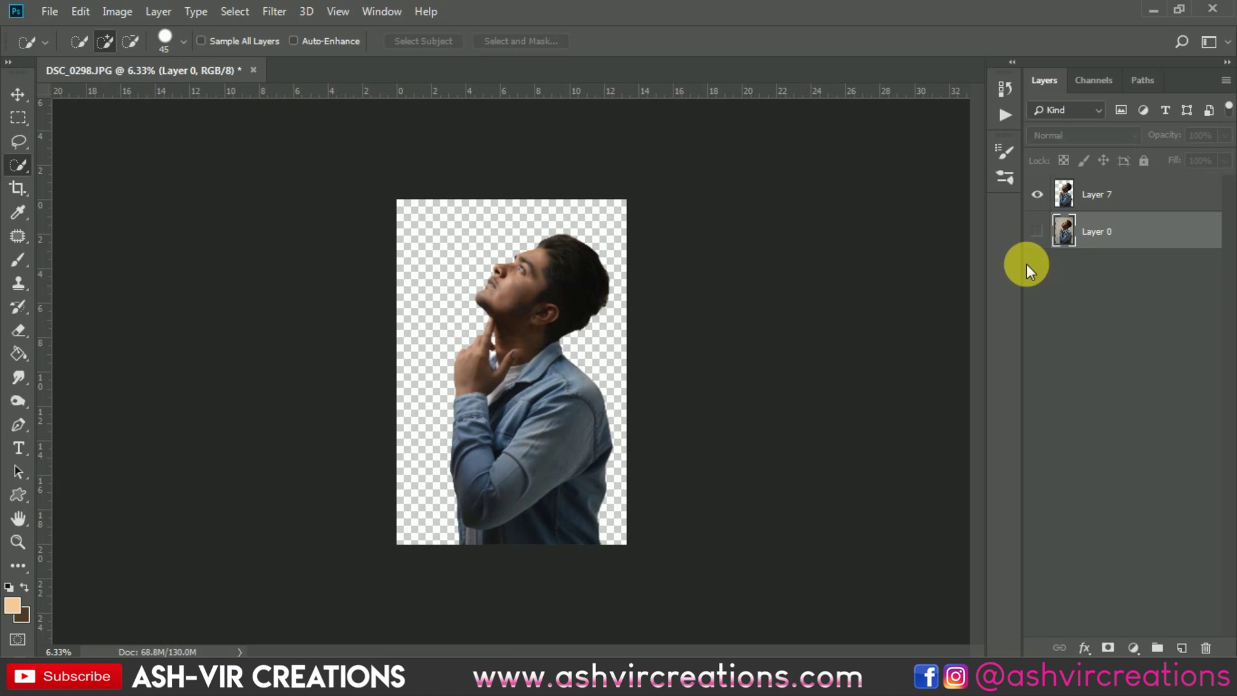
pyautogui.press('v')
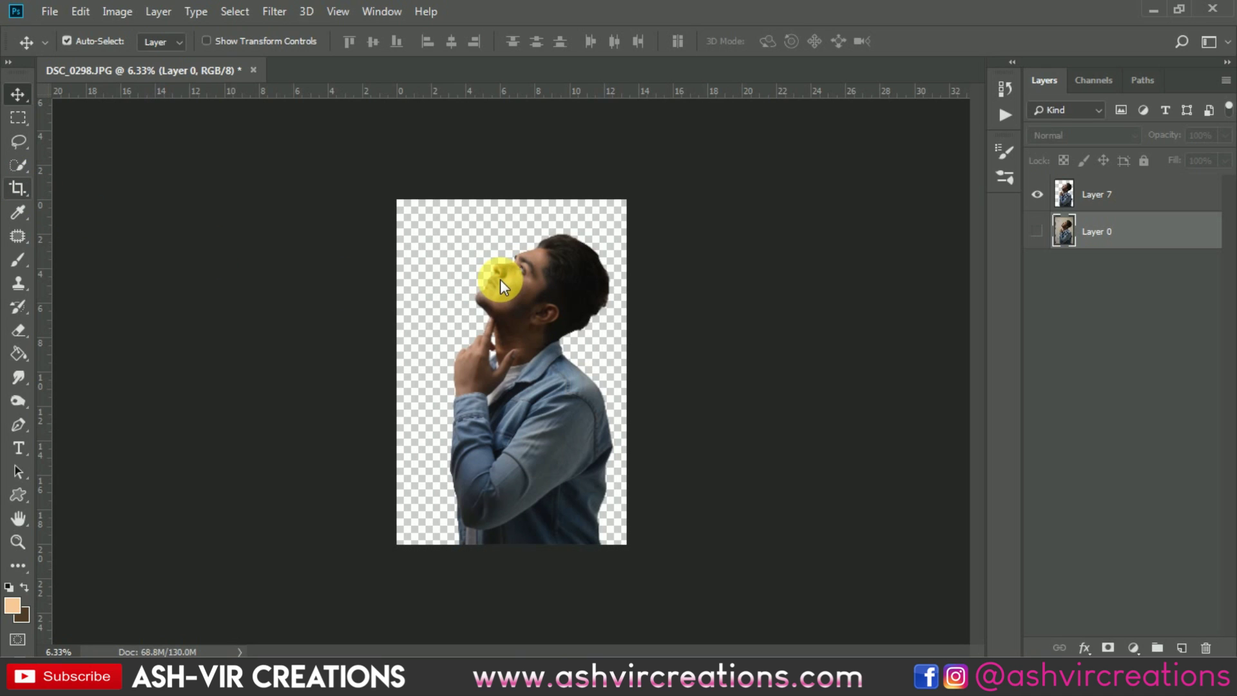
# Step: Crop the image to the 4:5 (8:10) ratio, extending the canvas above and beside the man so he sits at its lower middle
pyautogui.click(16, 189)
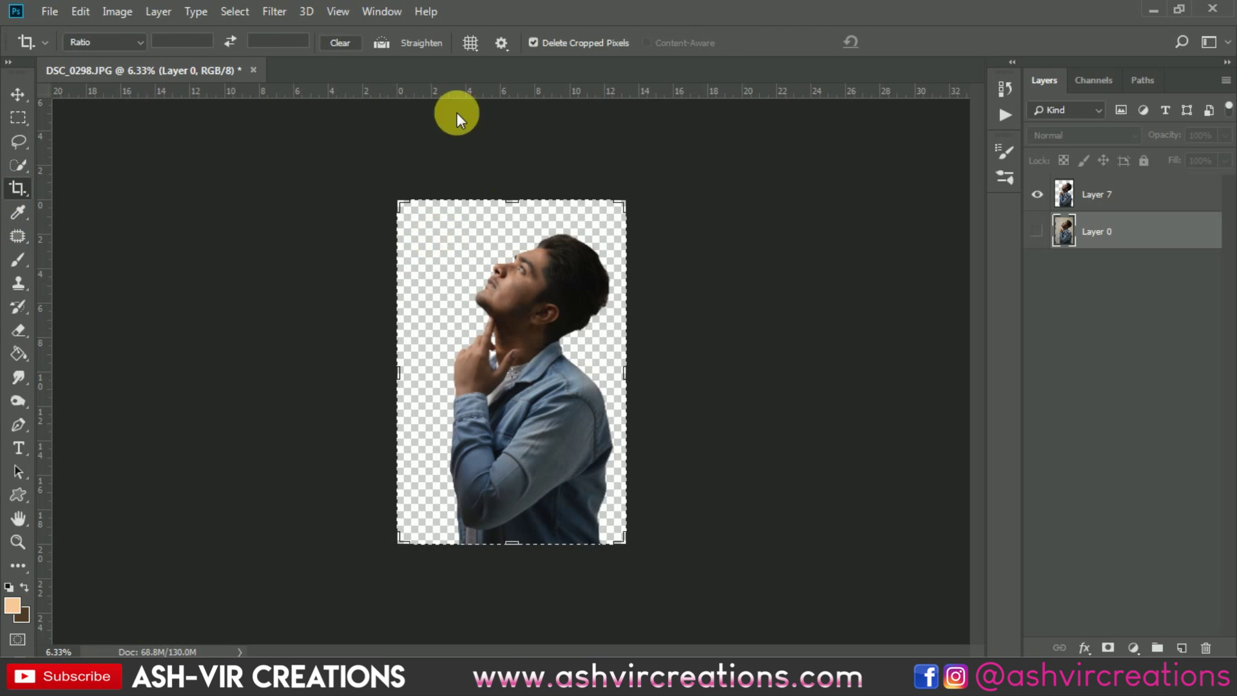
pyautogui.click(133, 40)
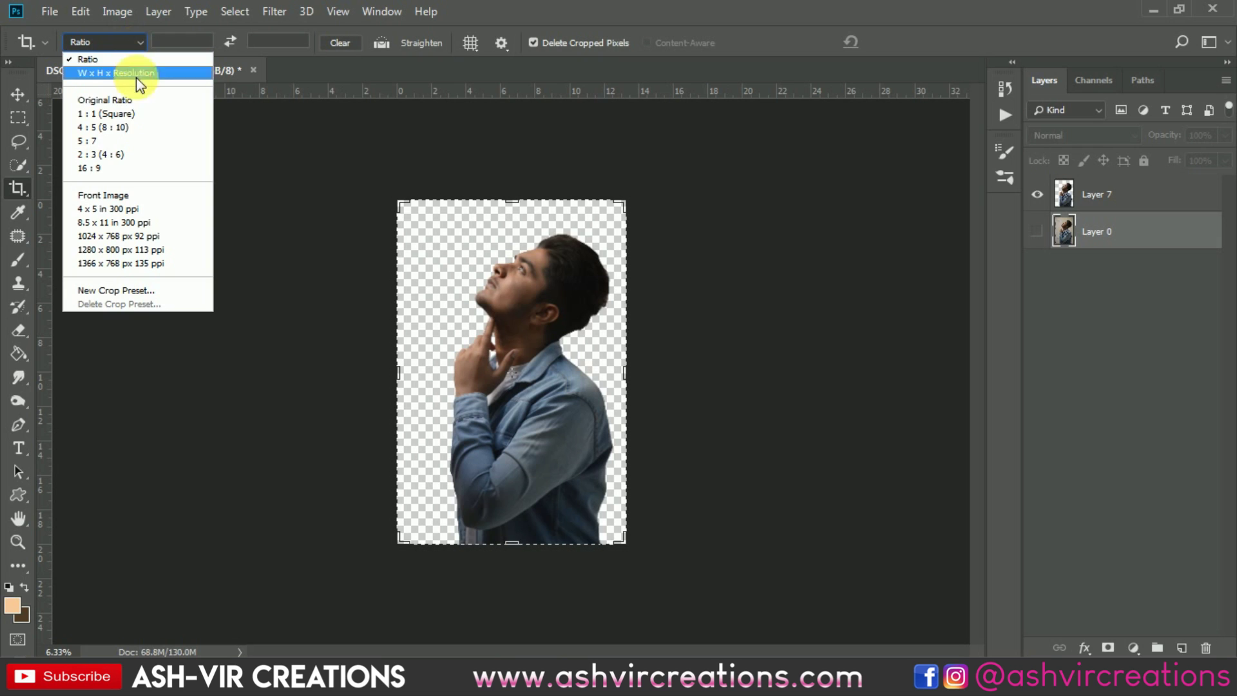
pyautogui.click(137, 126)
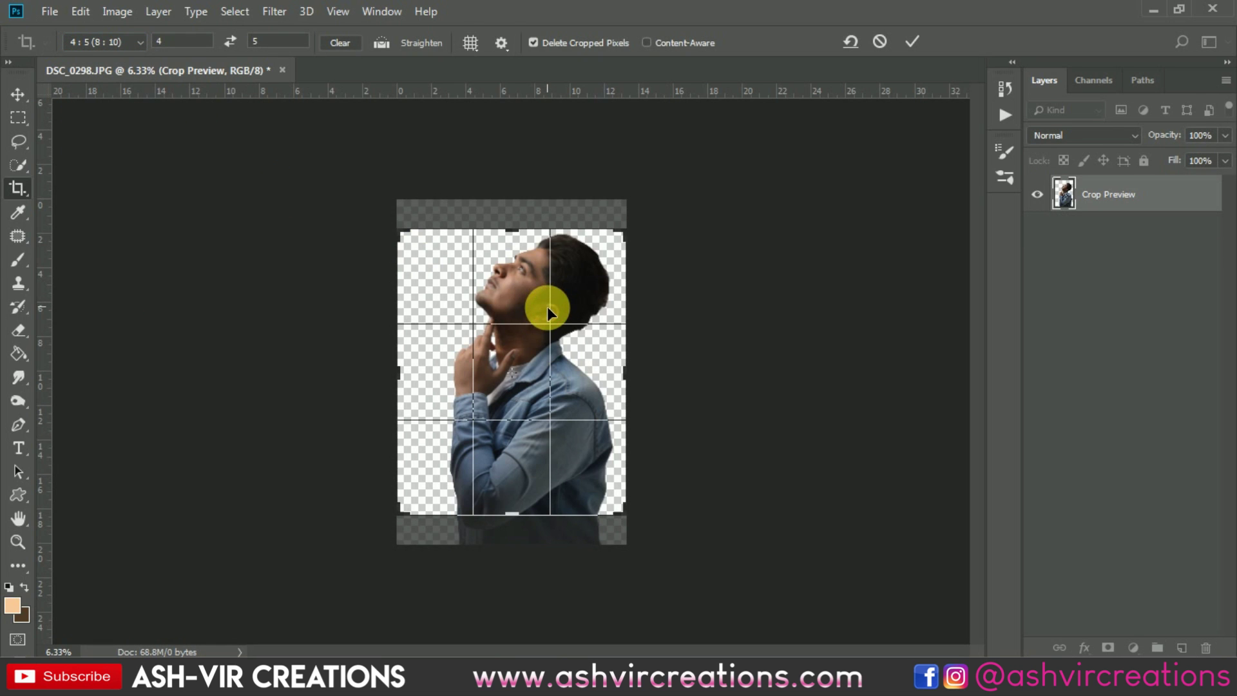
pyautogui.scroll(-3, 547, 306)
pyautogui.moveTo(587, 292); pyautogui.dragTo(646, 236)
pyautogui.moveTo(494, 380); pyautogui.dragTo(496, 357)
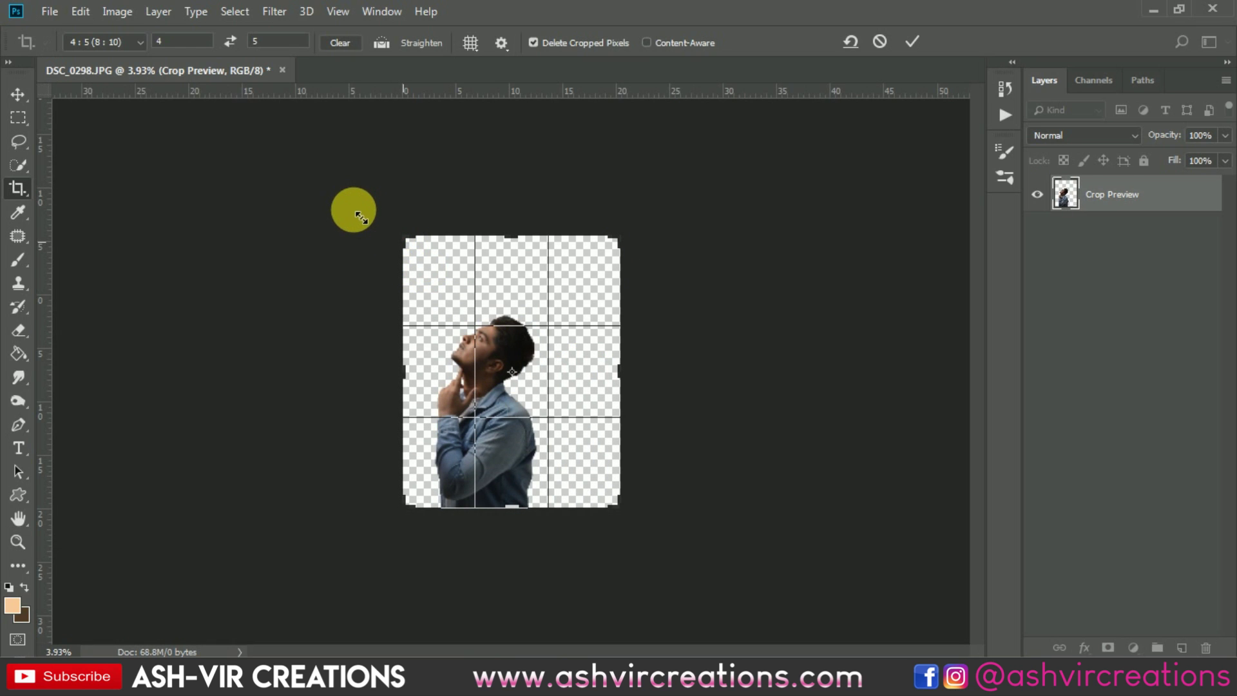
pyautogui.moveTo(404, 250); pyautogui.dragTo(410, 242)
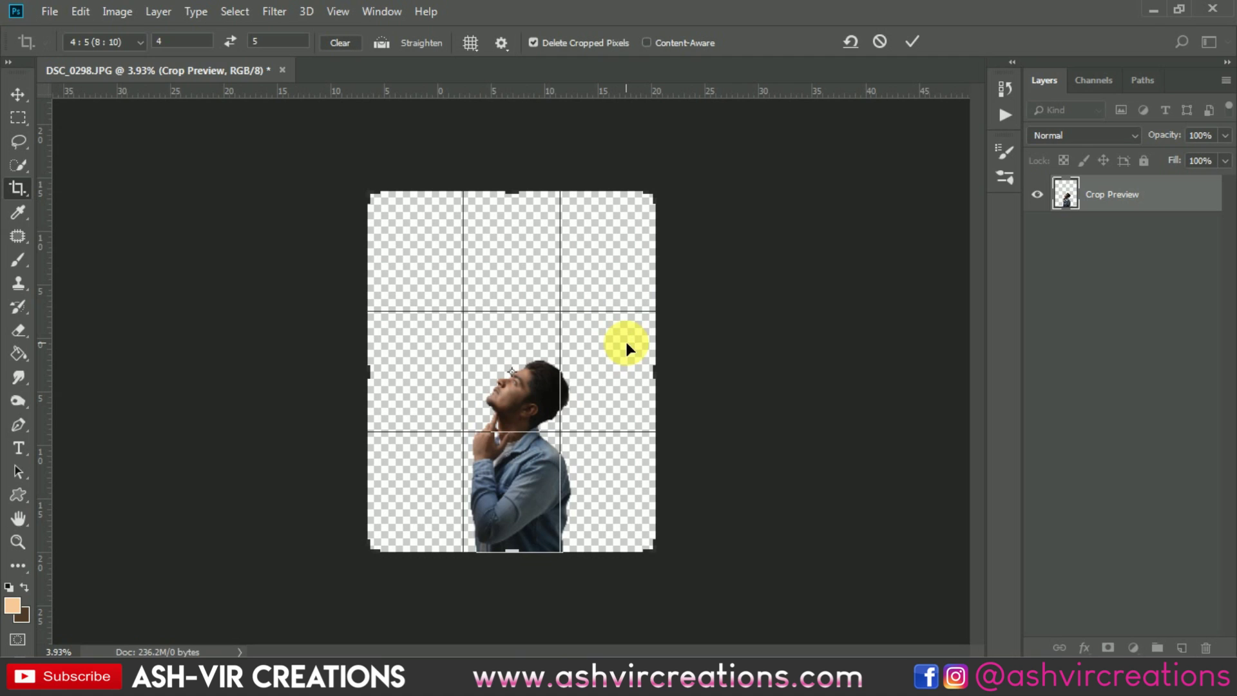
pyautogui.moveTo(621, 340); pyautogui.dragTo(597, 354)
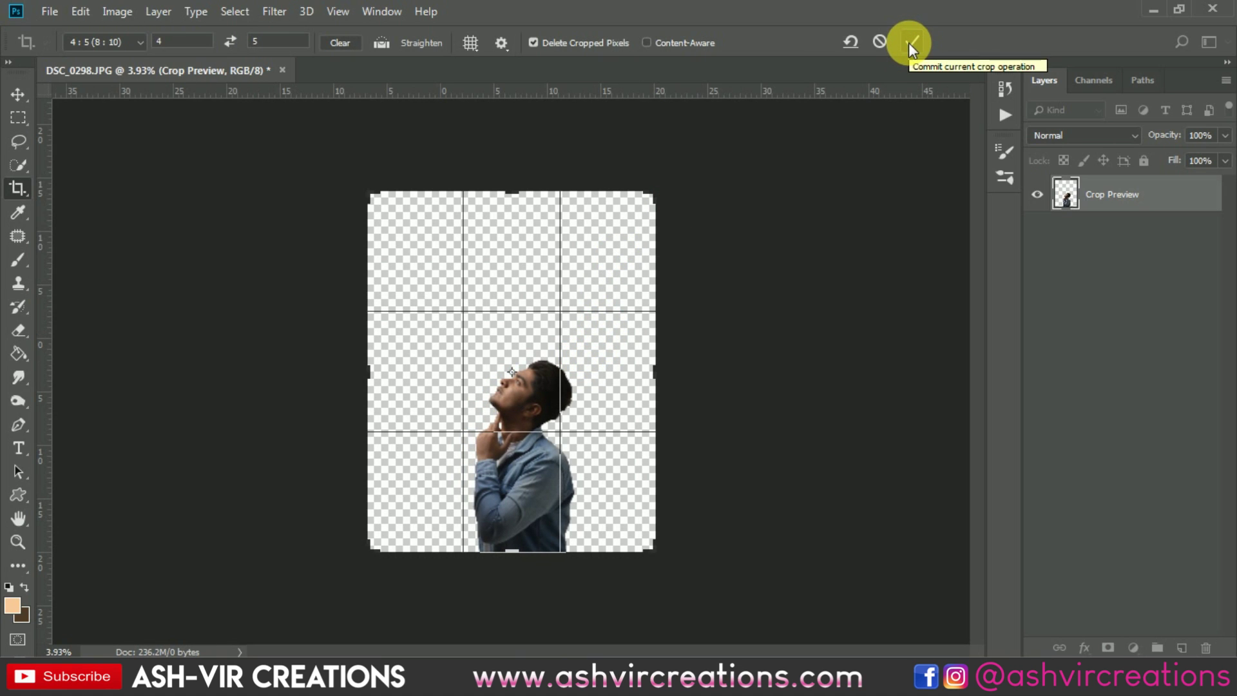
pyautogui.click(909, 42)
pyautogui.press('v')
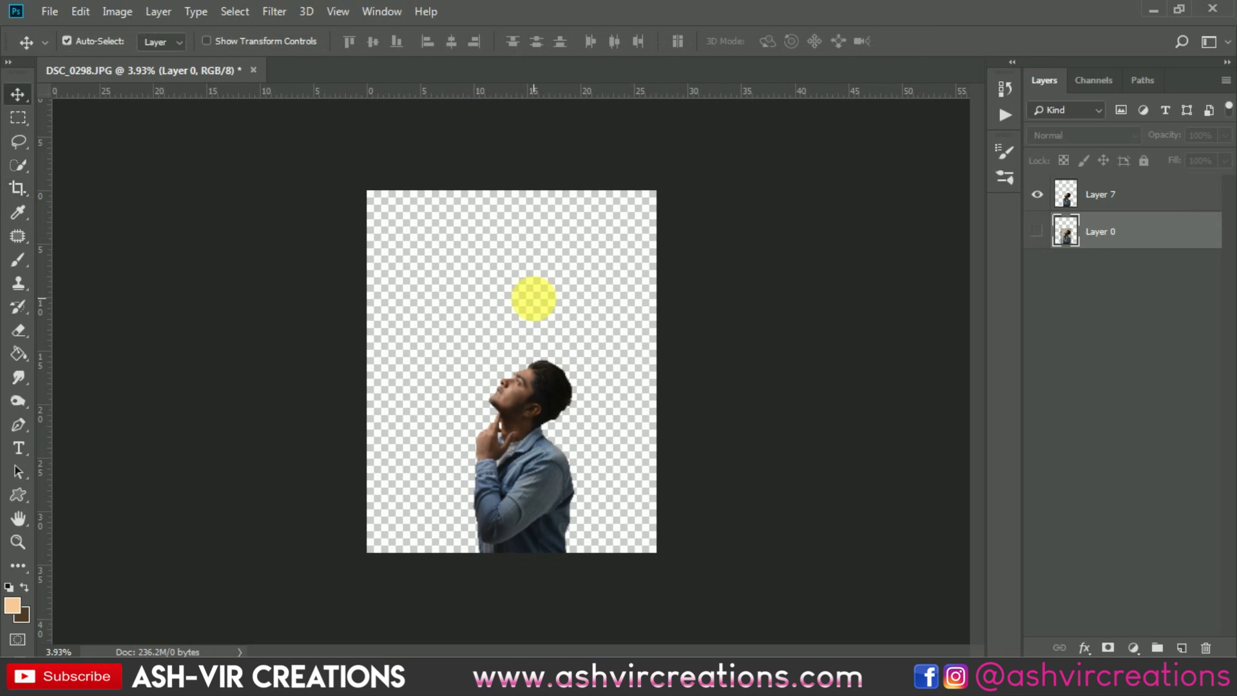
# Step: Open vsf.jpg from the desktop's New folder and bring its forest bridge image into DSC_0298.JPG, behind the man
pyautogui.hotkey('ctrl', '+')
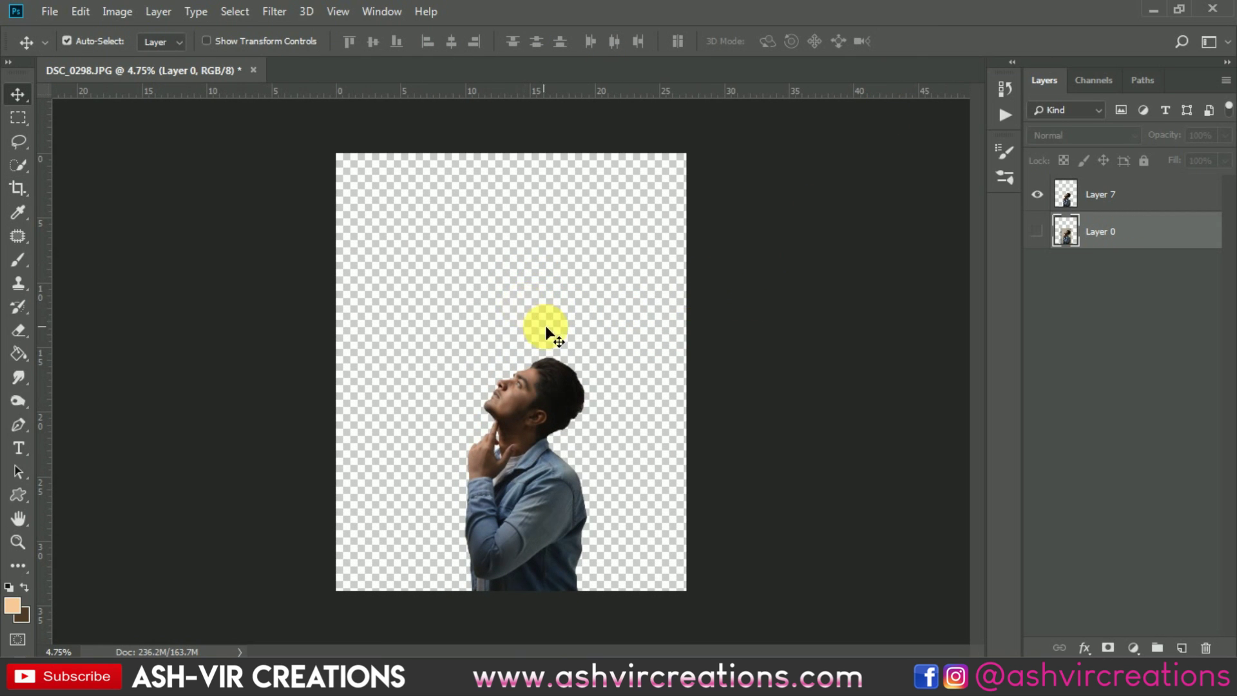
pyautogui.click(51, 13)
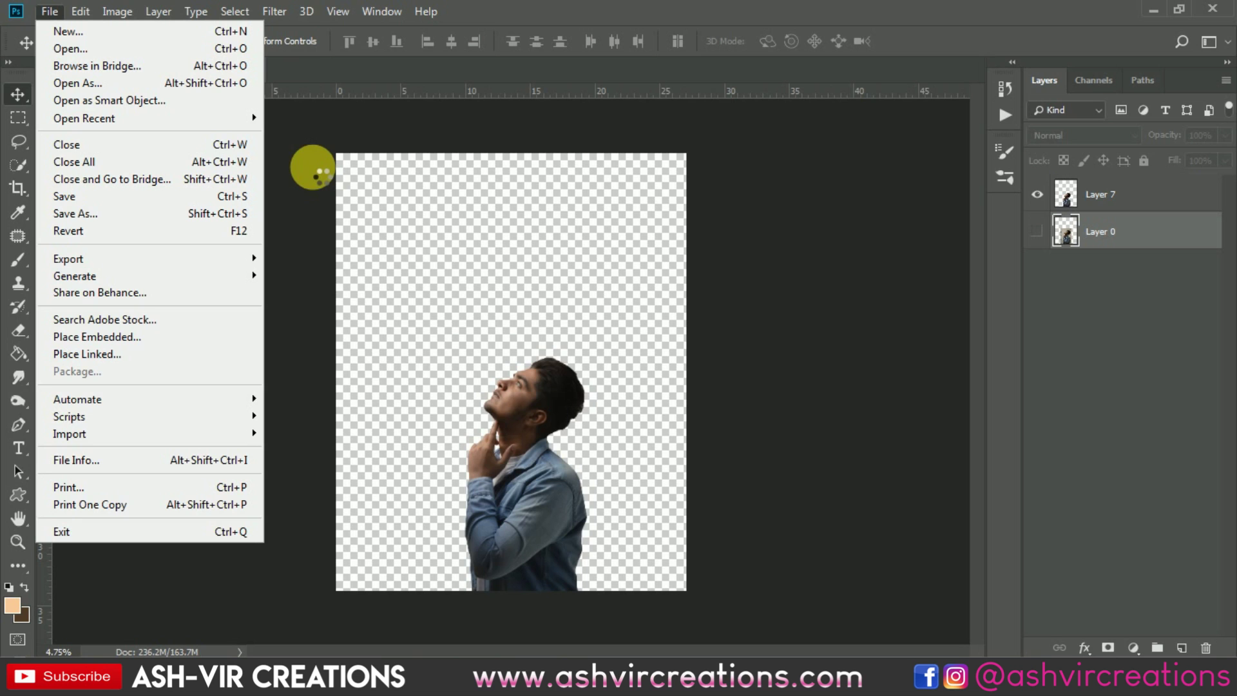
pyautogui.hotkey('ctrl', 'o')
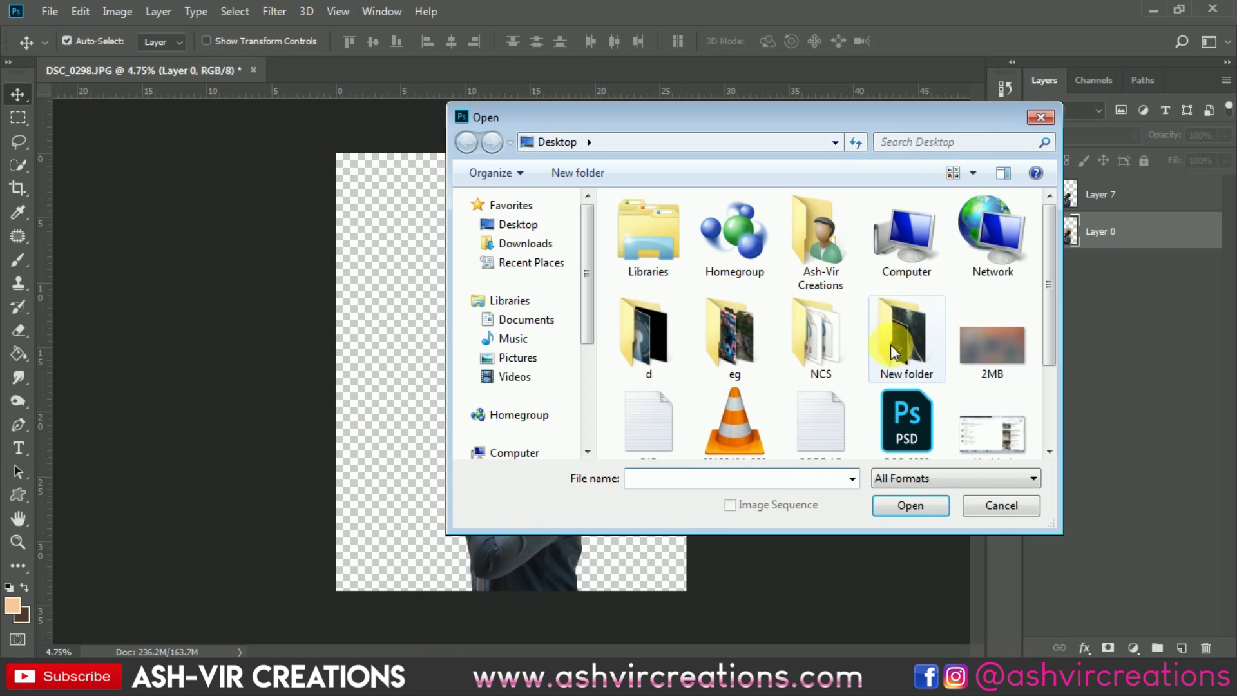
pyautogui.doubleClick(899, 342)
pyautogui.doubleClick(679, 330)
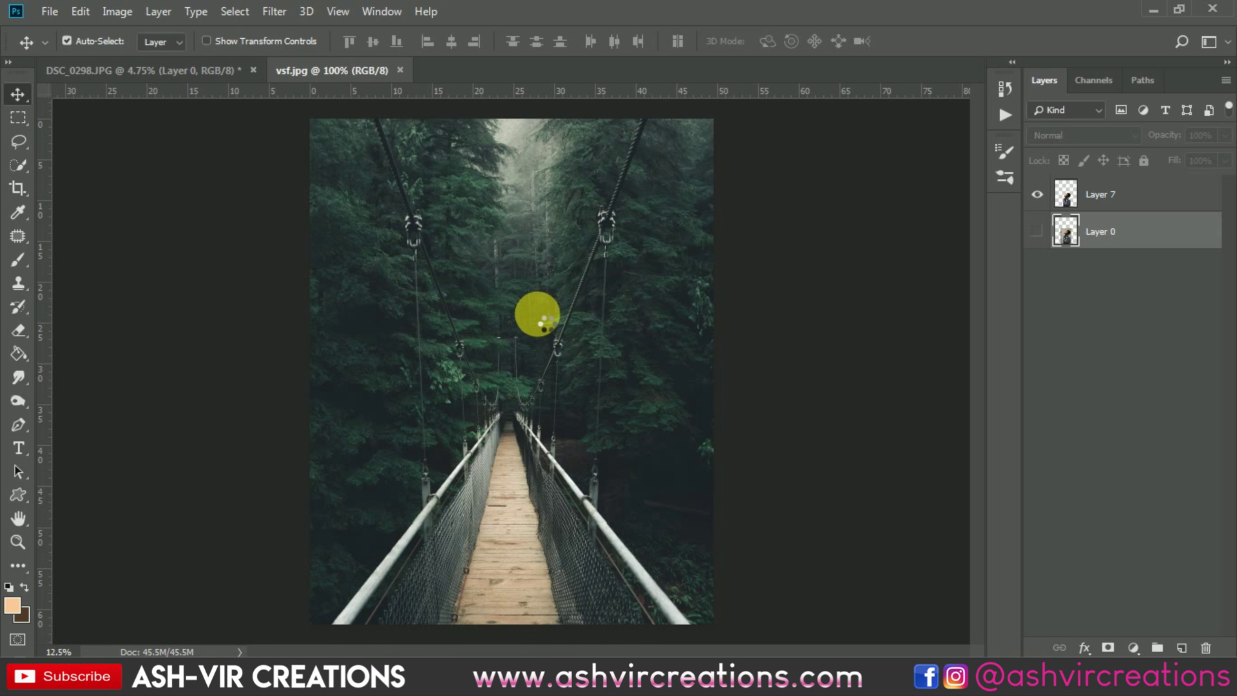
pyautogui.moveTo(242, 79); pyautogui.dragTo(461, 277)
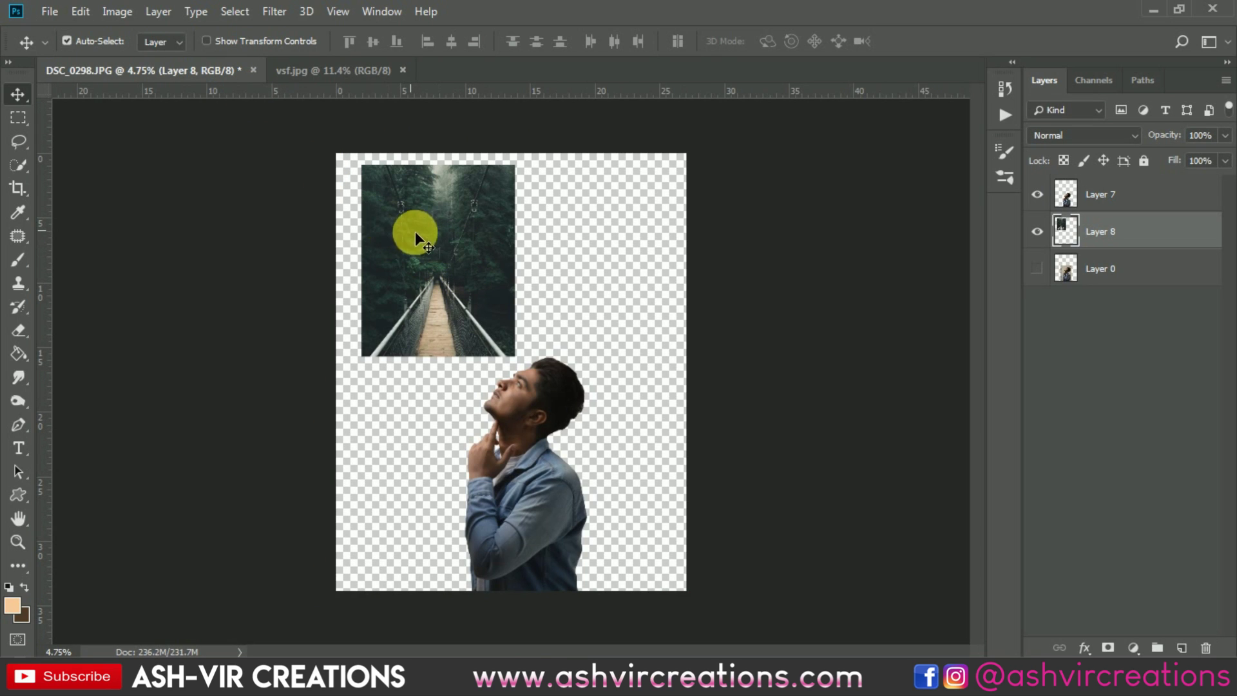
# Step: Scale the forest bridge layer to about 278% with Free Transform and position it to fill the canvas behind the man
pyautogui.click(83, 20)
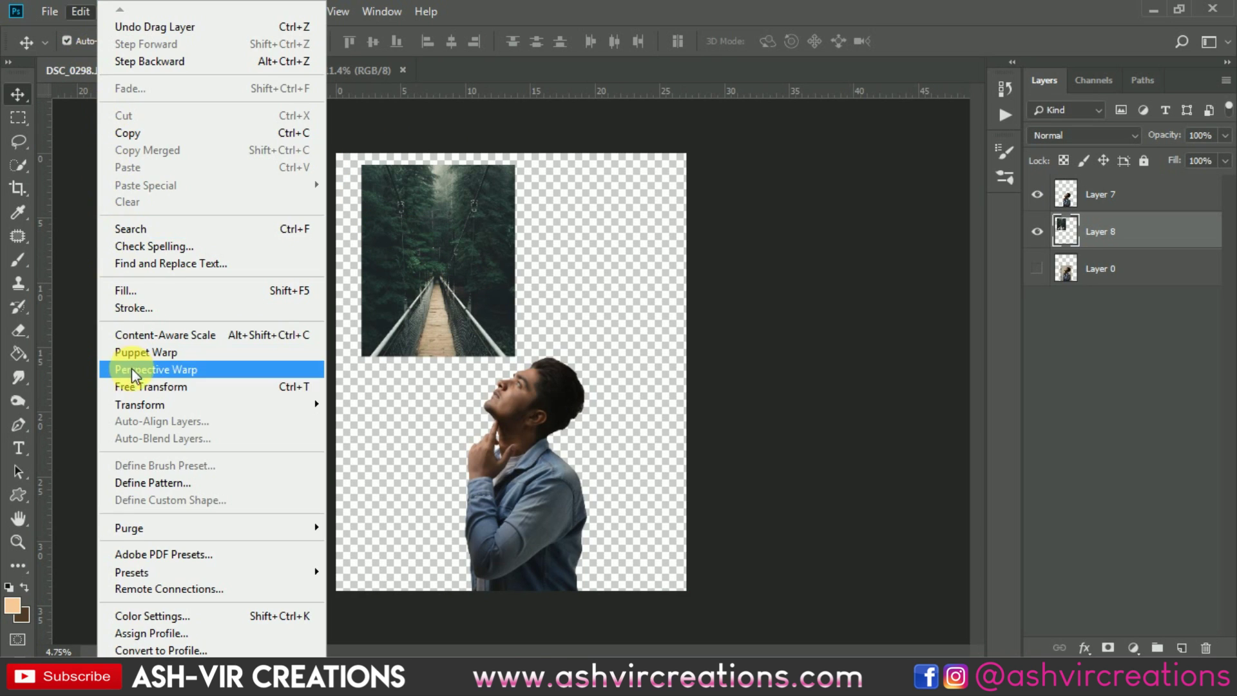
pyautogui.click(136, 383)
pyautogui.moveTo(545, 375); pyautogui.dragTo(869, 652)
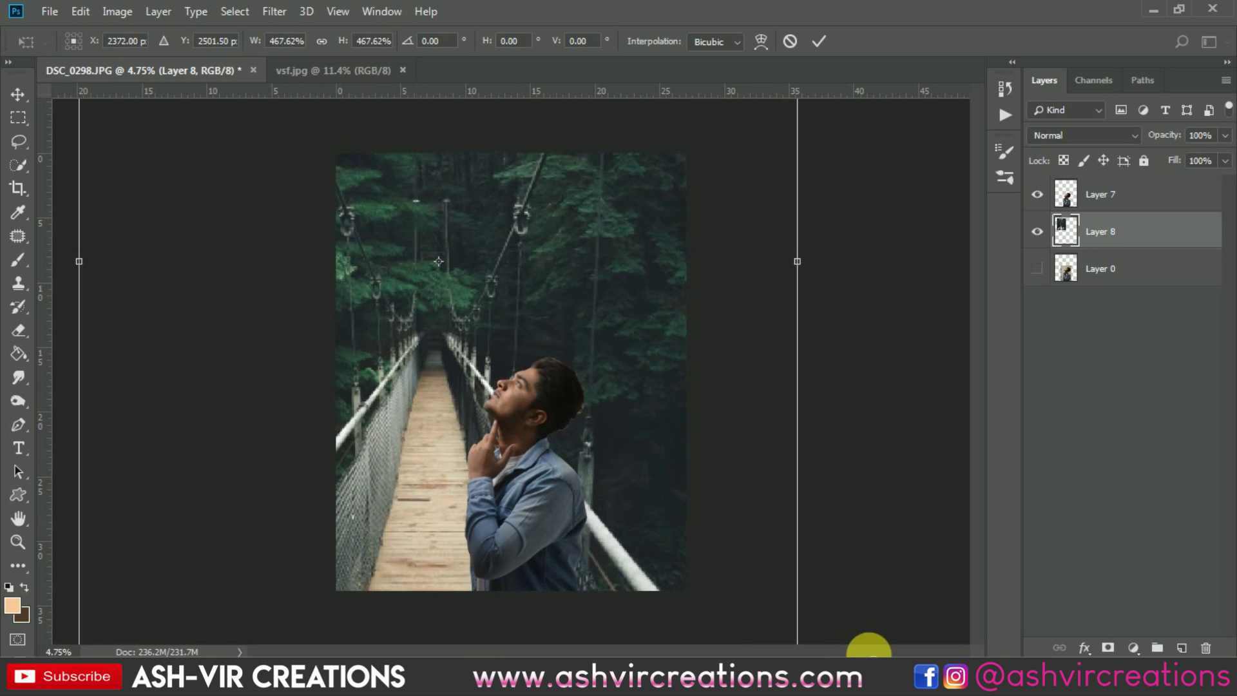
pyautogui.moveTo(533, 331); pyautogui.dragTo(563, 332)
pyautogui.scroll(-5, 613, 215)
pyautogui.moveTo(642, 180); pyautogui.dragTo(606, 261)
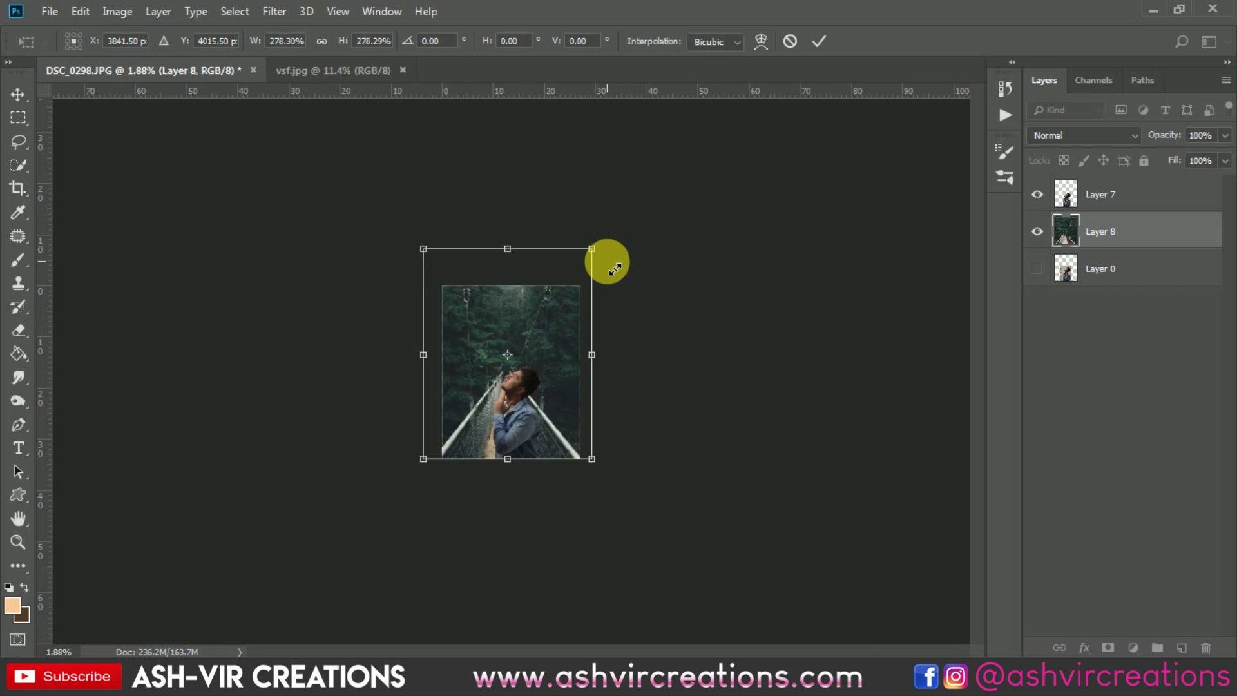
pyautogui.scroll(3, 553, 309)
pyautogui.moveTo(553, 308)
pyautogui.mouseDown()
pyautogui.moveTo(550, 335)
pyautogui.moveTo(567, 326)
pyautogui.mouseUp()
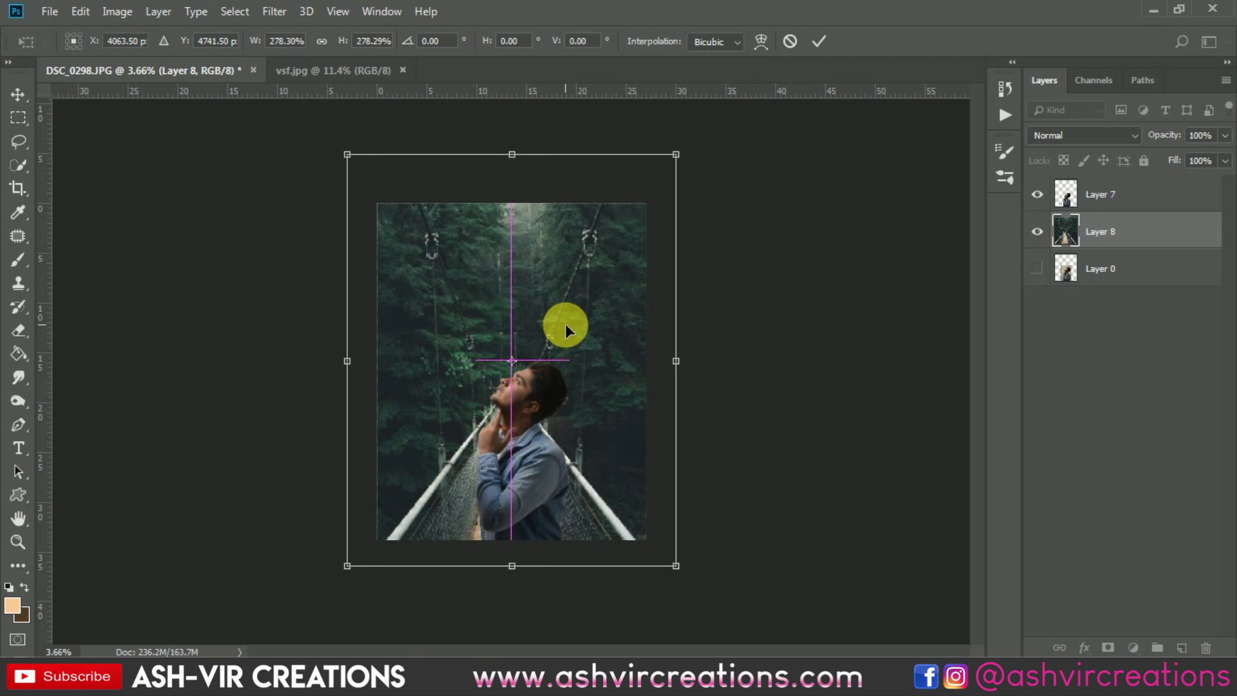
pyautogui.scroll(2, 566, 323)
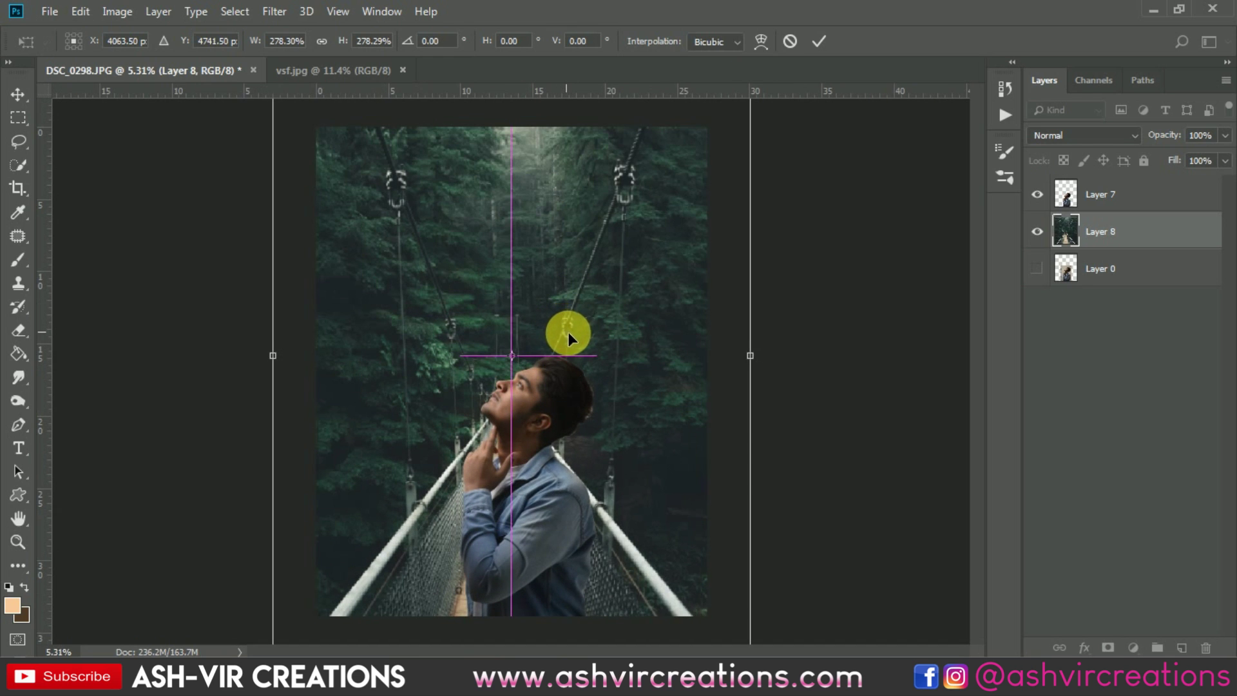
pyautogui.moveTo(567, 331); pyautogui.dragTo(570, 333)
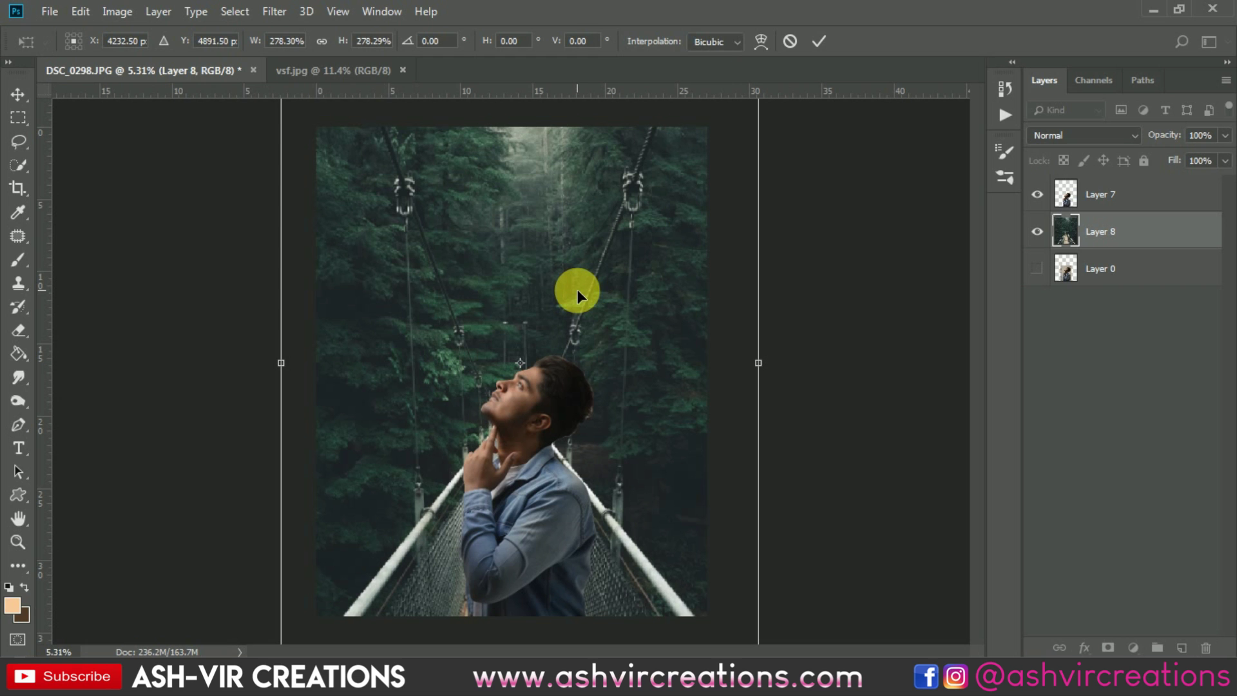
pyautogui.press('Return')
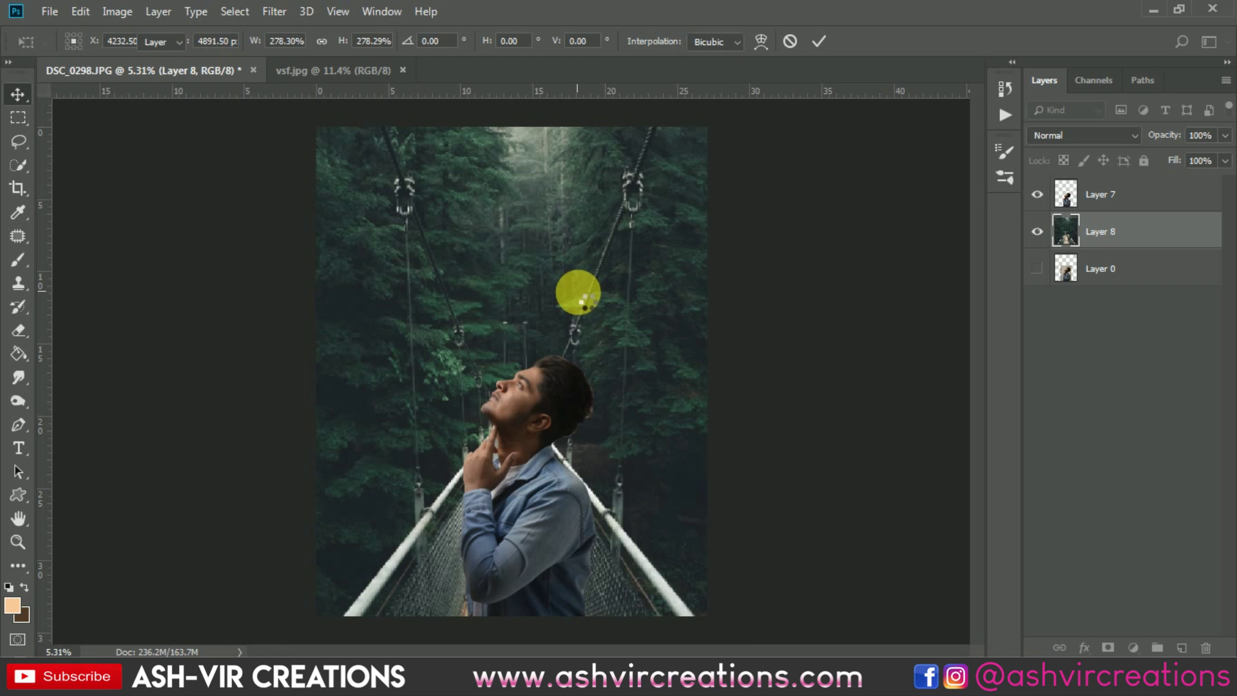
# Step: Add an empty layer above the man's Layer 7 and clip it to that layer
pyautogui.scroll(3, 569, 366)
pyautogui.rightClick(570, 368)
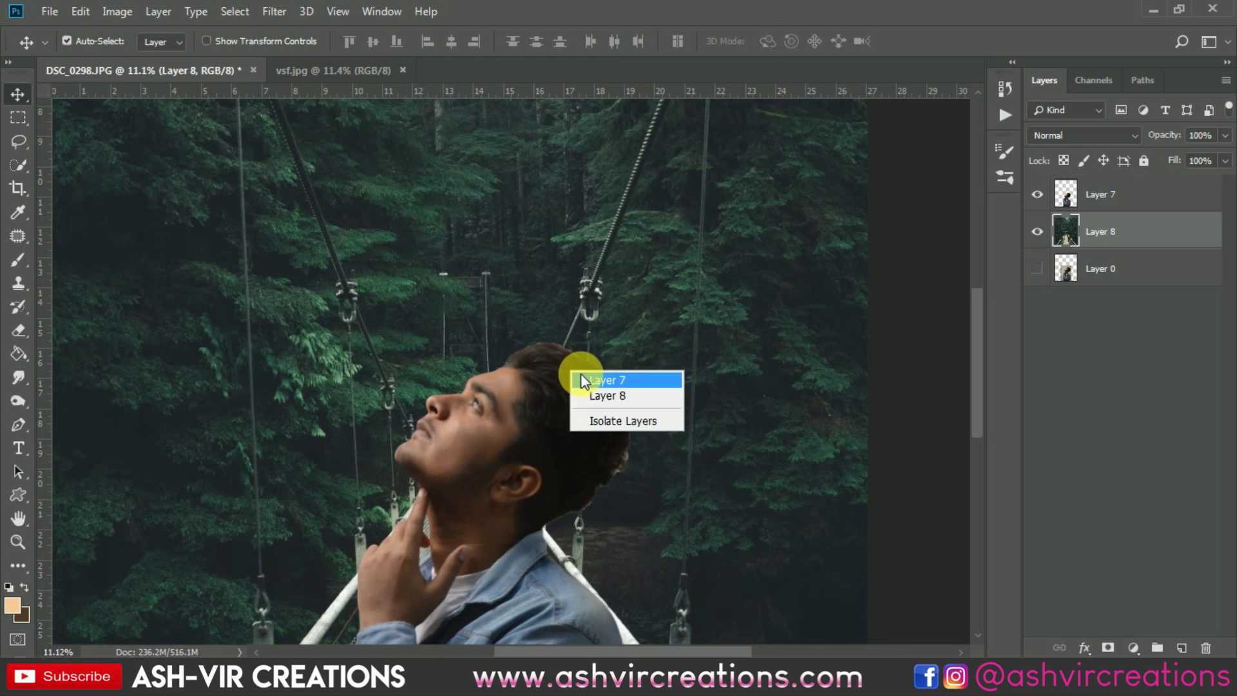
pyautogui.click(596, 376)
pyautogui.click(1185, 646)
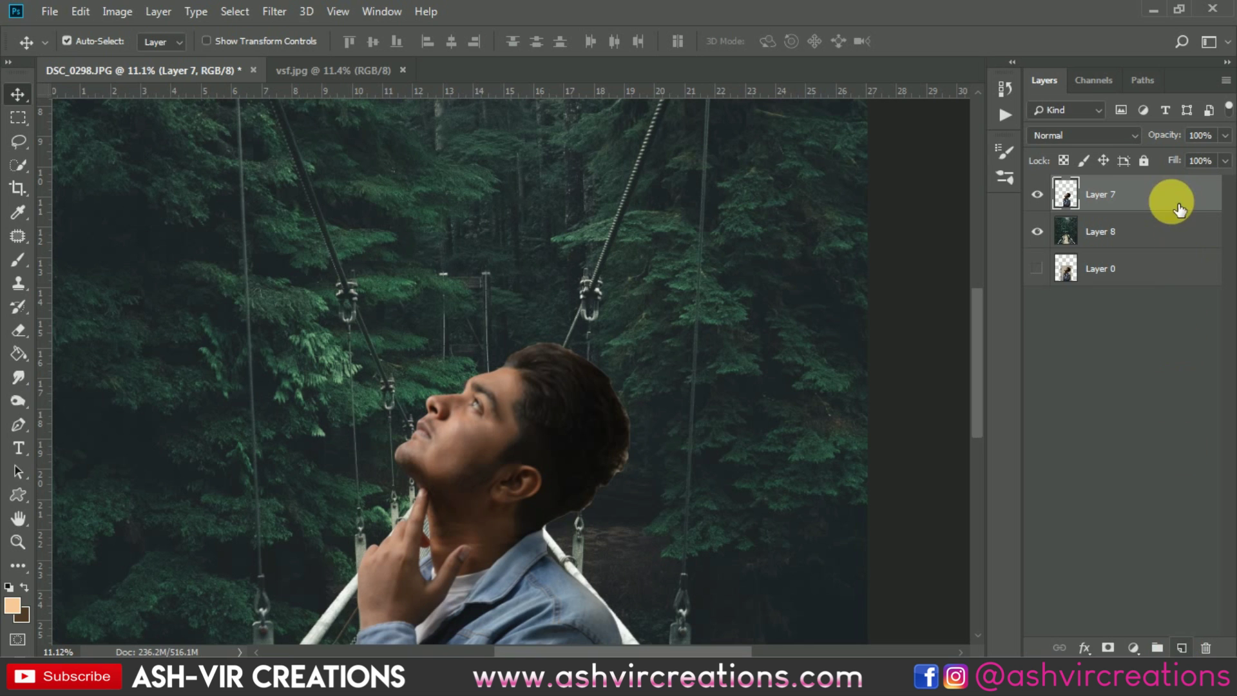
pyautogui.rightClick(1066, 191)
pyautogui.click(902, 316)
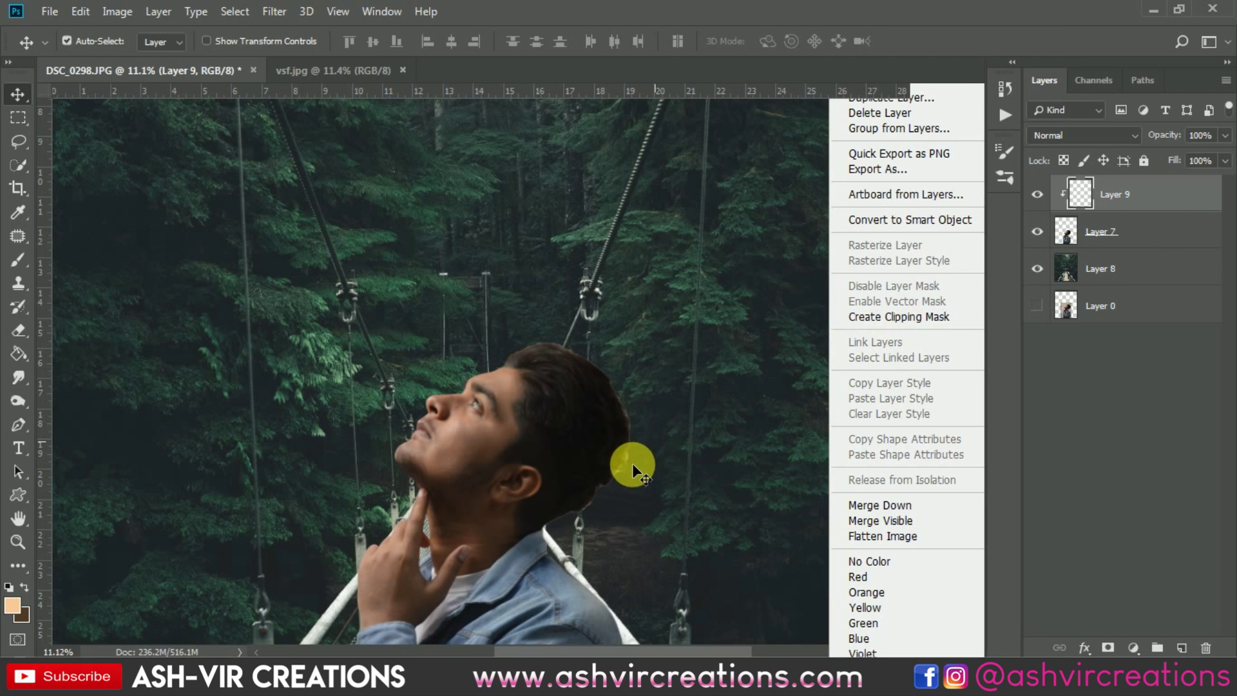
# Step: Erase the light fringe along the back of the man's hair on Layer 7 with a 354 px eraser, undoing the strokes that cut too deep
pyautogui.scroll(2, 632, 463)
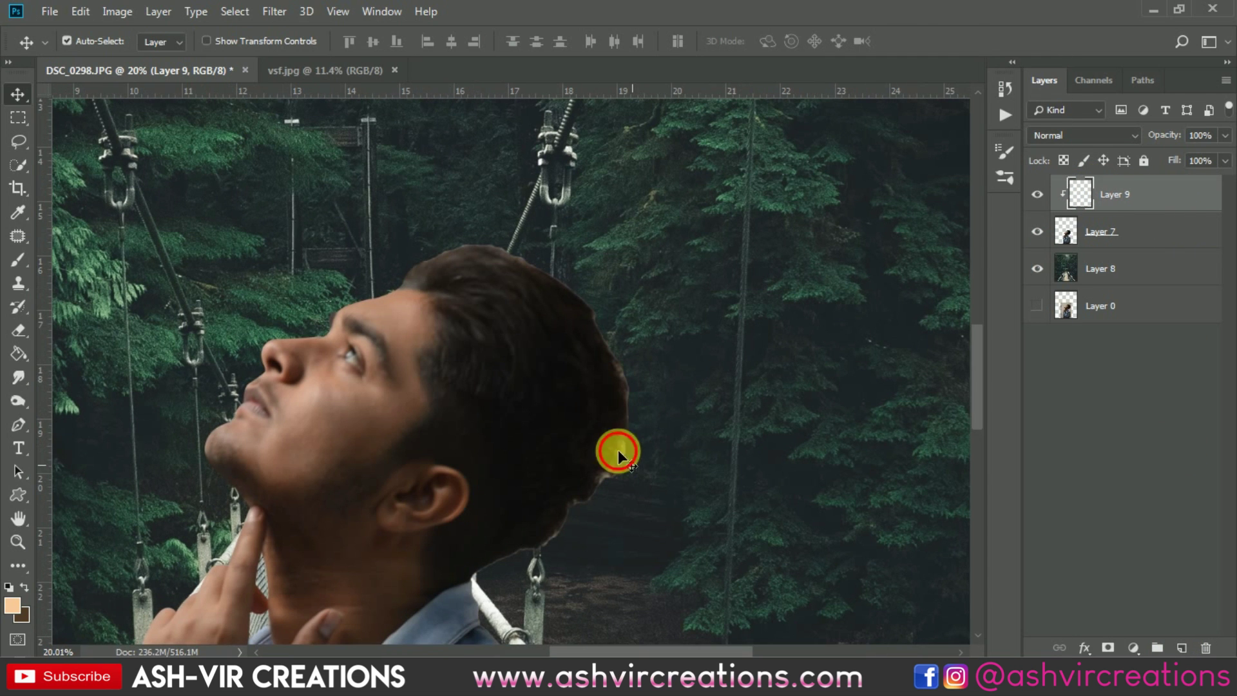
pyautogui.click(1111, 227)
pyautogui.click(21, 345)
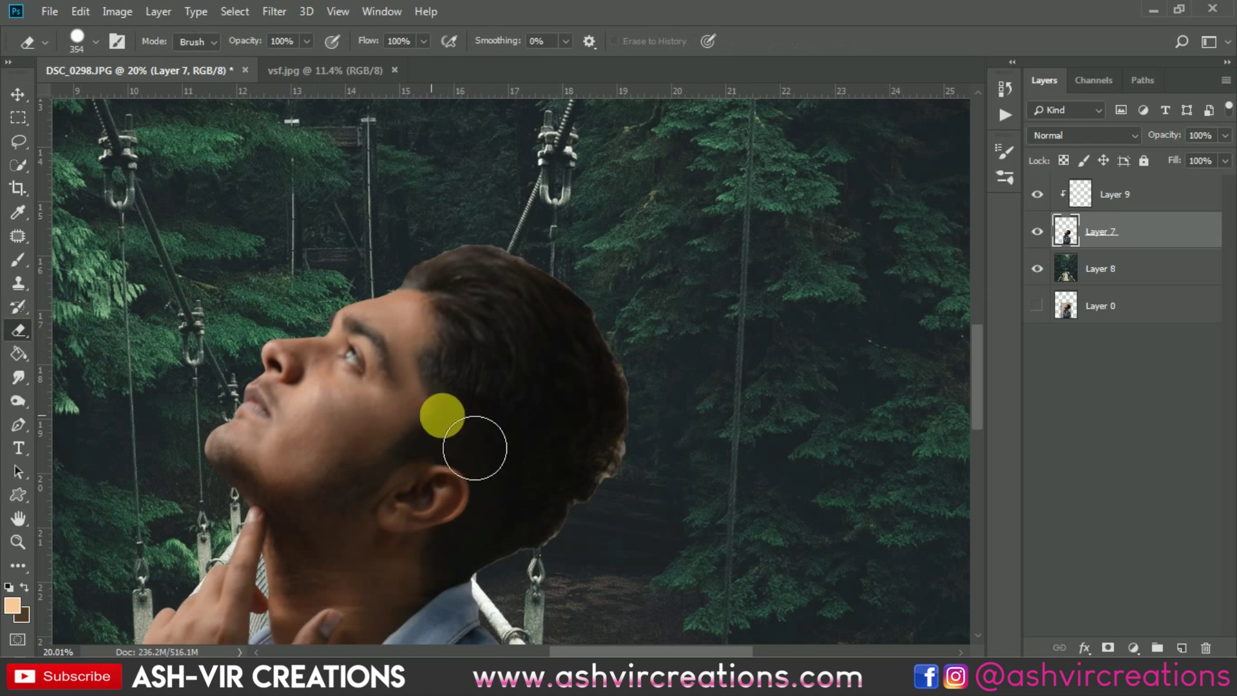
pyautogui.rightClick(496, 426)
pyautogui.doubleClick(646, 485)
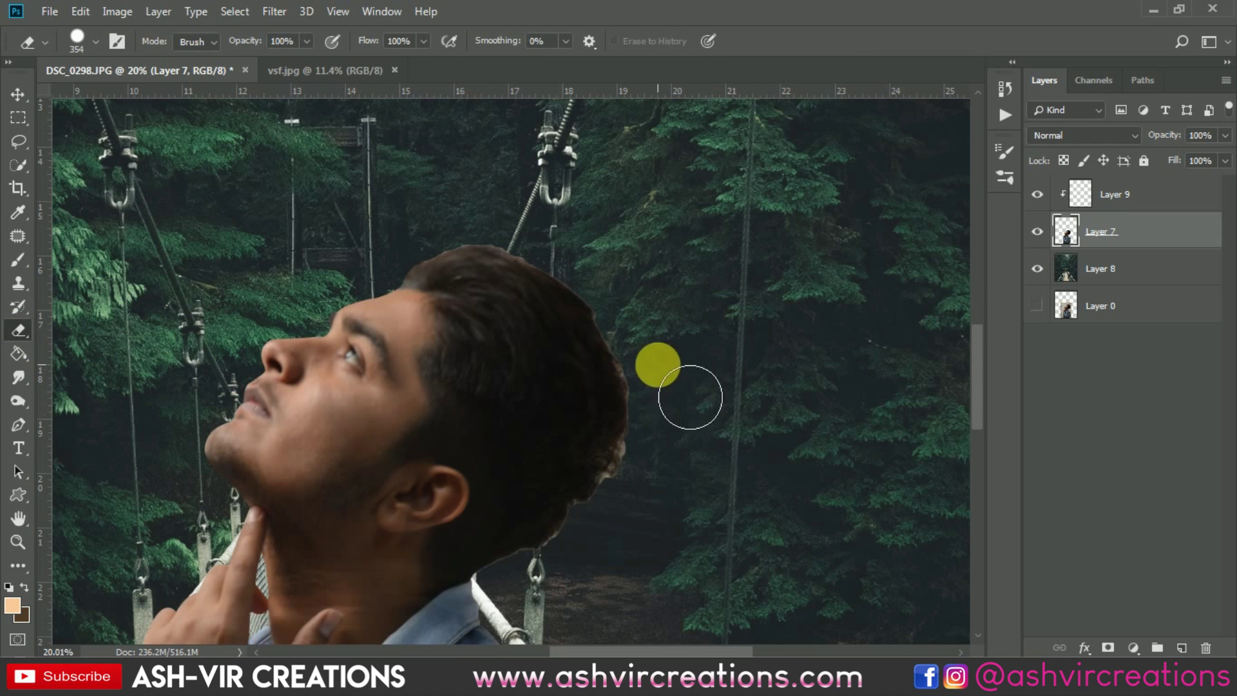
pyautogui.moveTo(696, 428); pyautogui.dragTo(674, 500)
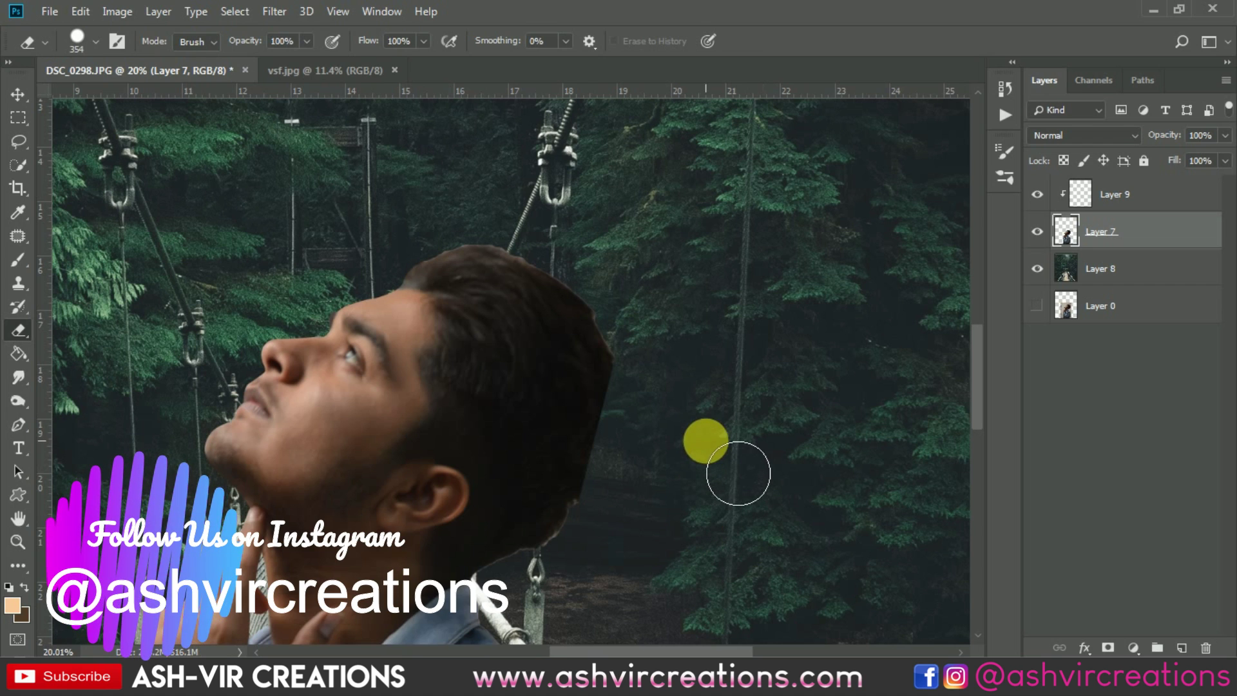
pyautogui.hotkey('ctrl', 'alt', 'z')
pyautogui.hotkey('ctrl', 'alt', 'z')
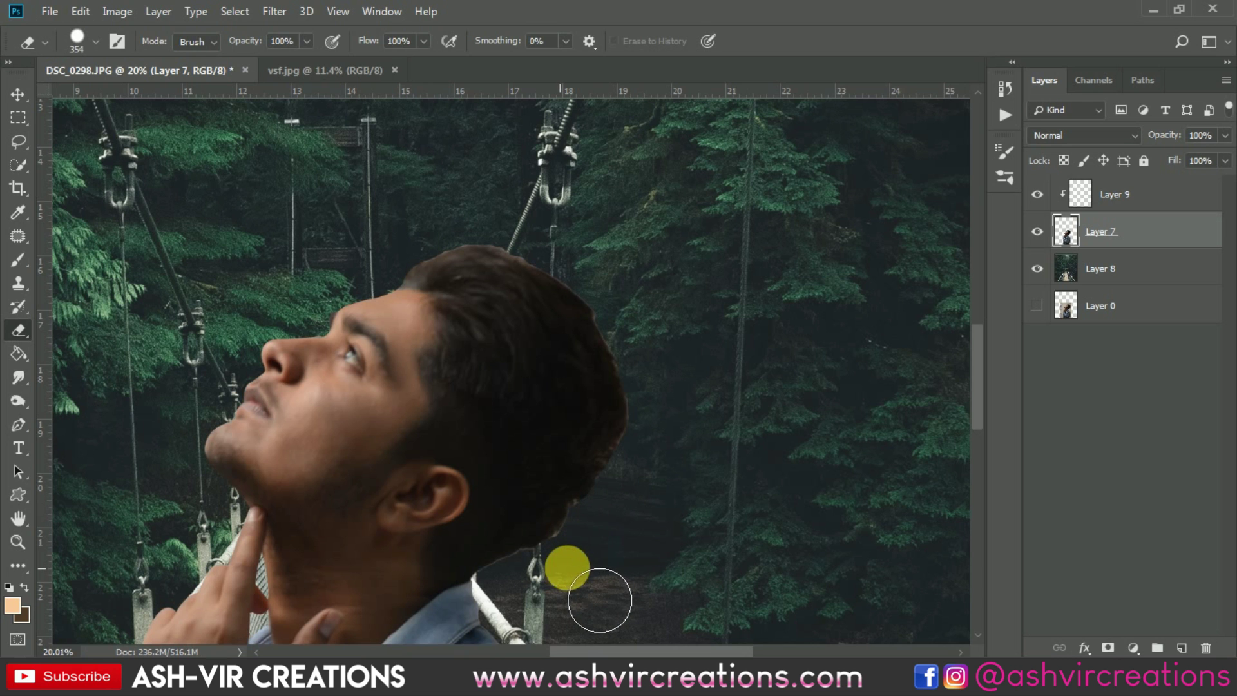
# Step: Paint near-black over the lighter edges of the man's hair on the clipped Layer 9 with a soft 243 px brush at 99% opacity
pyautogui.scroll(1, 693, 451)
pyautogui.click(1095, 193)
pyautogui.press('b')
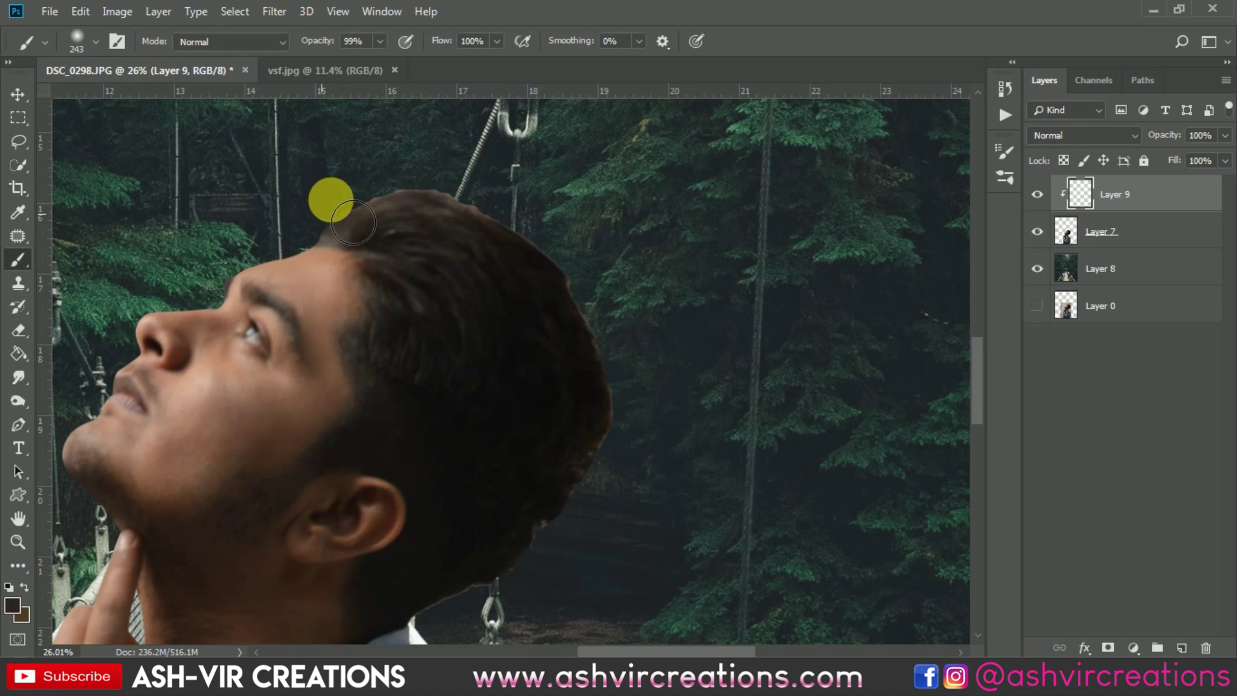
pyautogui.moveTo(509, 209)
pyautogui.mouseDown()
pyautogui.moveTo(605, 319)
pyautogui.moveTo(643, 459)
pyautogui.moveTo(656, 436)
pyautogui.moveTo(604, 337)
pyautogui.moveTo(558, 294)
pyautogui.moveTo(551, 242)
pyautogui.moveTo(441, 192)
pyautogui.moveTo(340, 215)
pyautogui.moveTo(437, 198)
pyautogui.moveTo(535, 231)
pyautogui.moveTo(636, 348)
pyautogui.moveTo(613, 311)
pyautogui.moveTo(647, 444)
pyautogui.moveTo(627, 534)
pyautogui.moveTo(621, 495)
pyautogui.moveTo(568, 591)
pyautogui.moveTo(576, 559)
pyautogui.moveTo(484, 634)
pyautogui.moveTo(998, 286)
pyautogui.mouseUp()
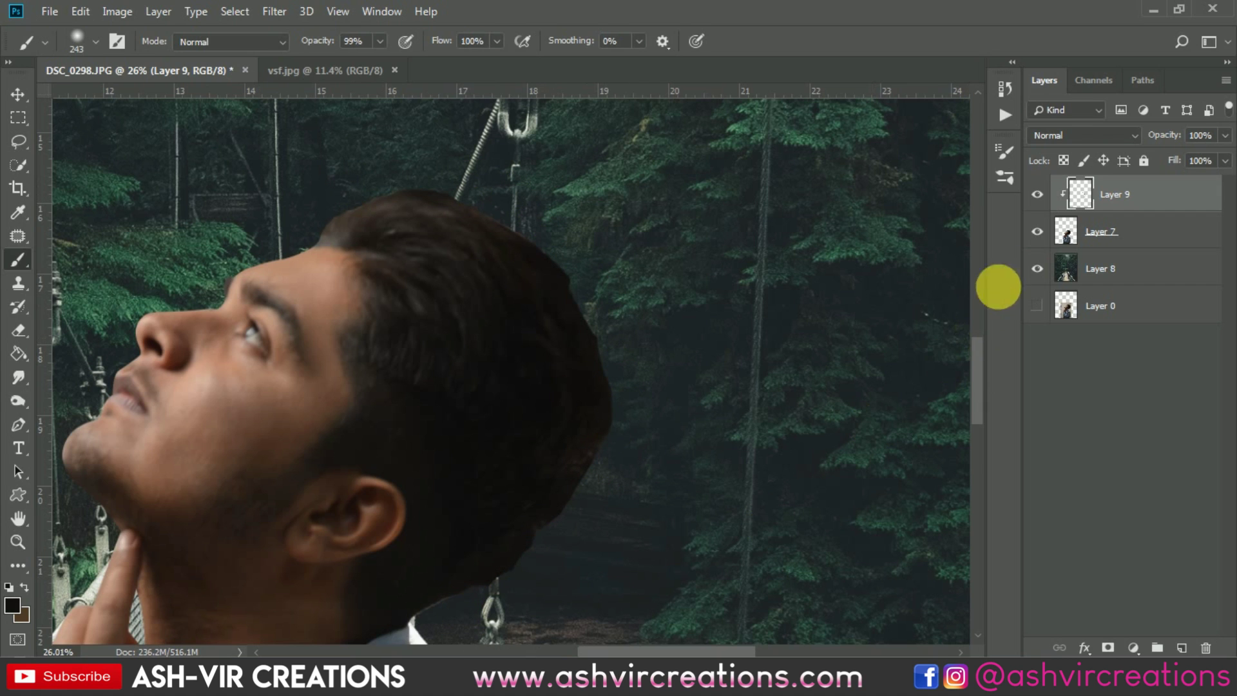
# Step: Merge the painted Layer 9 with the man's Layer 7 and activate the Smudge tool
pyautogui.keyDown('ctrl'); pyautogui.click(1112, 229); pyautogui.keyUp('ctrl')
pyautogui.rightClick(1116, 230)
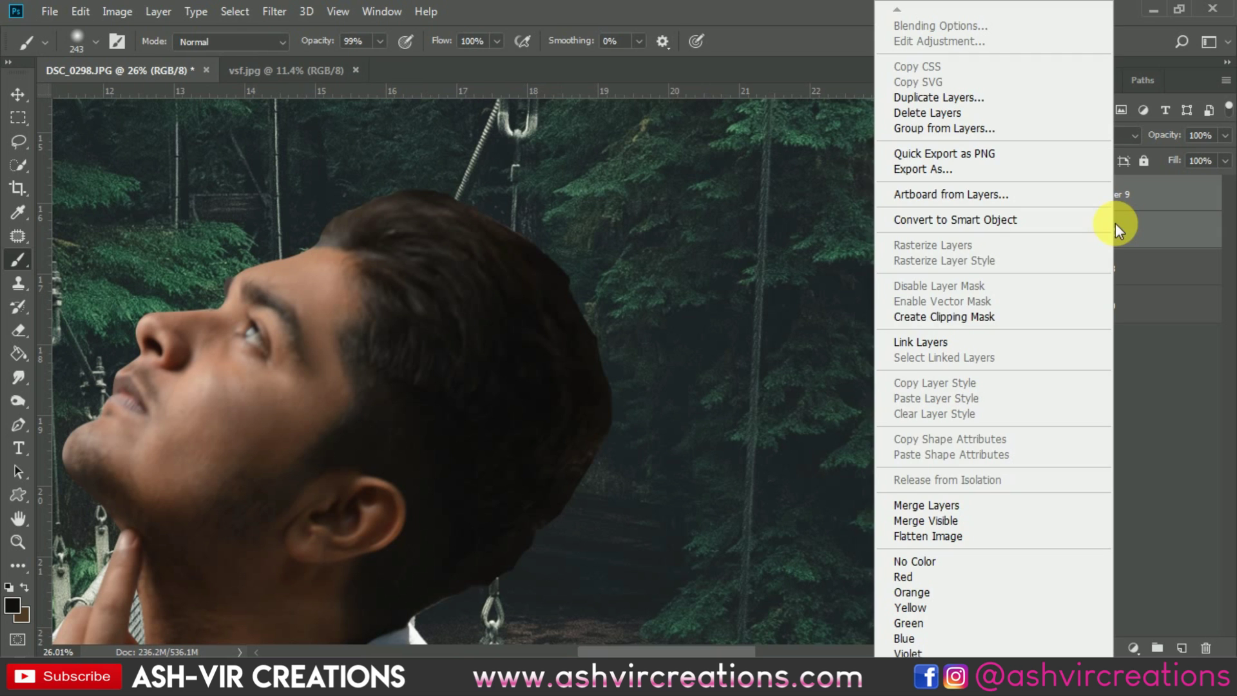
pyautogui.click(906, 508)
pyautogui.click(18, 378)
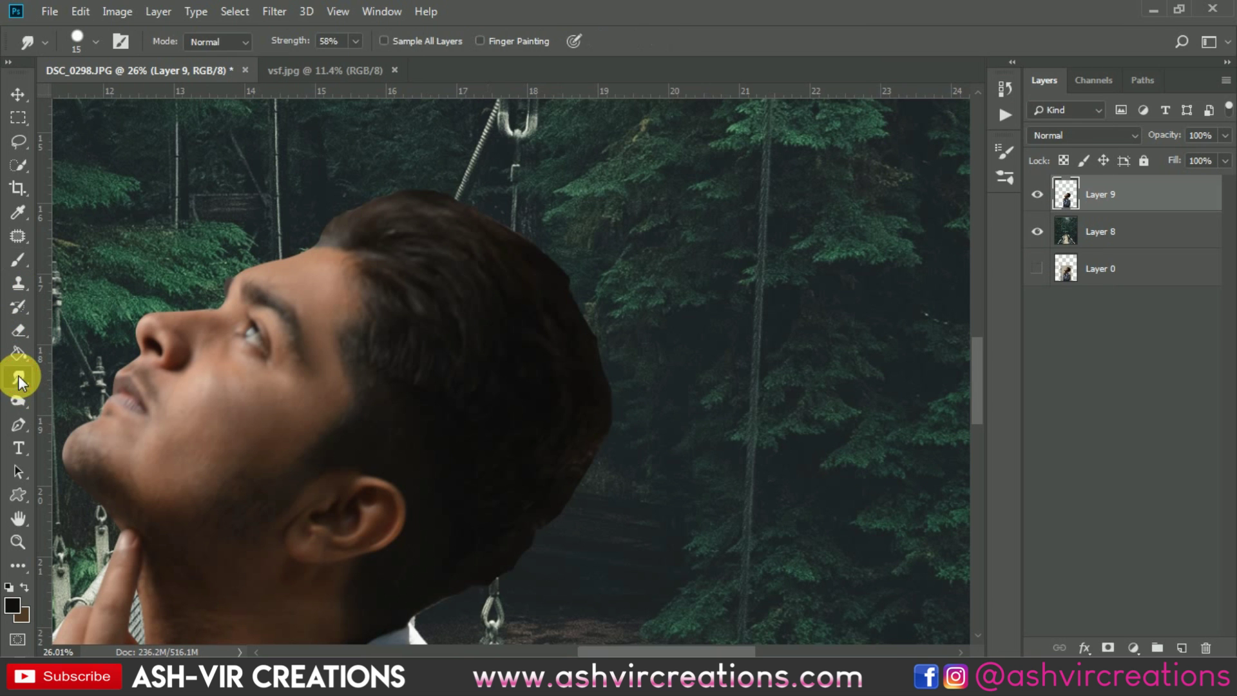
# Step: Smudge the hair outward along the forehead and crown on Layer 9 with a hard round brush enlarged to 90 px at 58% strength
pyautogui.scroll(2, 354, 242)
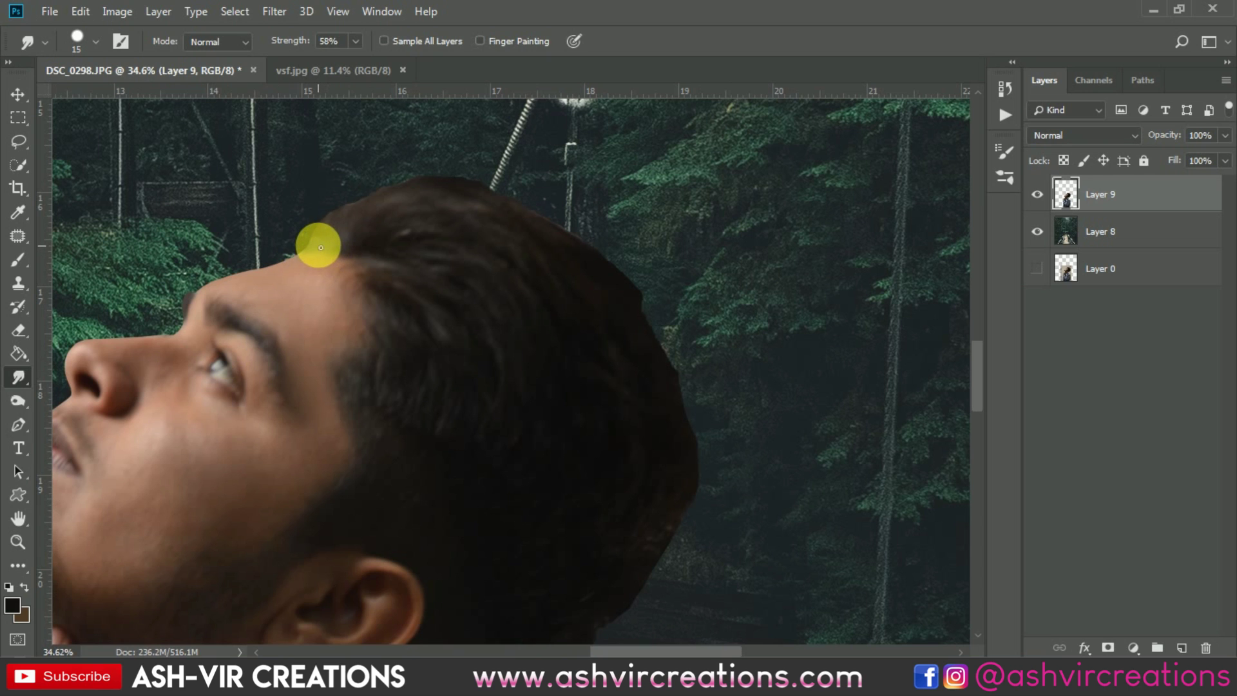
pyautogui.scroll(-1, 321, 247)
pyautogui.press(']')
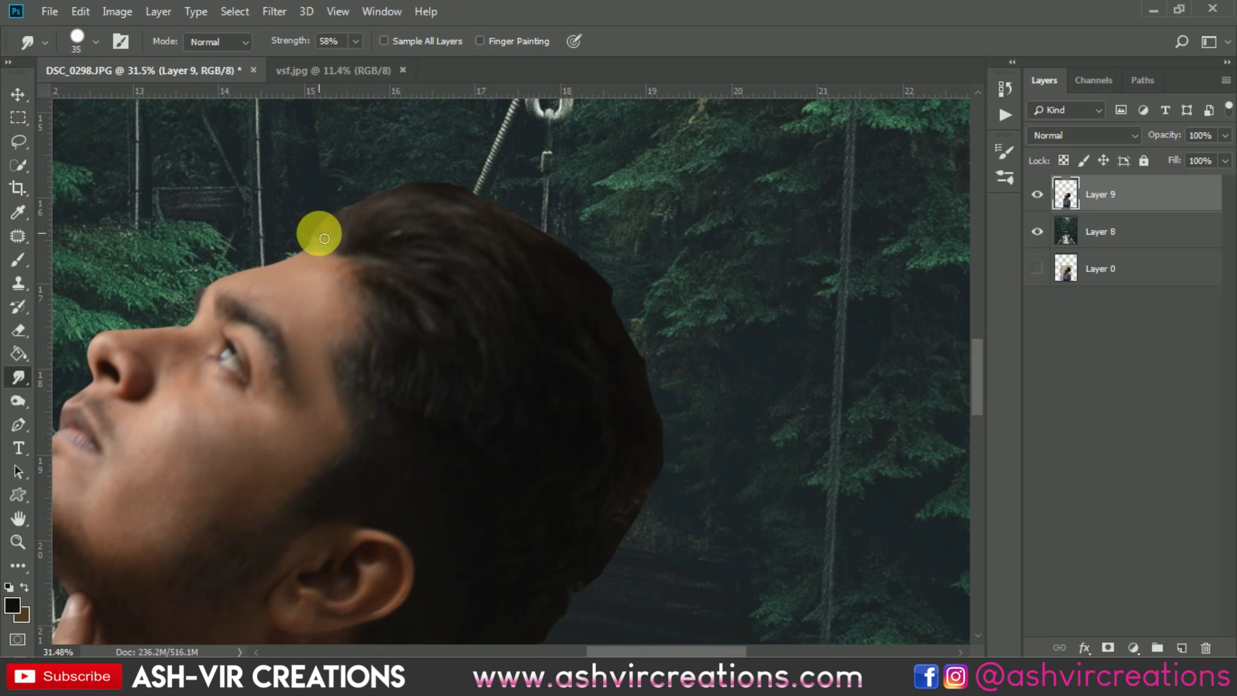
pyautogui.press(']')
pyautogui.moveTo(321, 250)
pyautogui.mouseDown()
pyautogui.moveTo(347, 189)
pyautogui.moveTo(349, 237)
pyautogui.moveTo(378, 195)
pyautogui.moveTo(394, 188)
pyautogui.moveTo(372, 231)
pyautogui.moveTo(409, 187)
pyautogui.moveTo(460, 180)
pyautogui.moveTo(393, 221)
pyautogui.moveTo(463, 191)
pyautogui.moveTo(490, 191)
pyautogui.moveTo(434, 210)
pyautogui.moveTo(536, 197)
pyautogui.moveTo(462, 215)
pyautogui.moveTo(558, 223)
pyautogui.moveTo(504, 223)
pyautogui.moveTo(572, 248)
pyautogui.moveTo(579, 223)
pyautogui.moveTo(562, 246)
pyautogui.moveTo(521, 238)
pyautogui.moveTo(476, 203)
pyautogui.moveTo(577, 234)
pyautogui.moveTo(583, 253)
pyautogui.moveTo(536, 244)
pyautogui.moveTo(613, 287)
pyautogui.moveTo(540, 241)
pyautogui.moveTo(596, 260)
pyautogui.moveTo(588, 284)
pyautogui.mouseUp()
pyautogui.press(']')
pyautogui.press('[')
pyautogui.press('[')
pyautogui.press(']')
pyautogui.press(']')
pyautogui.rightClick(595, 294)
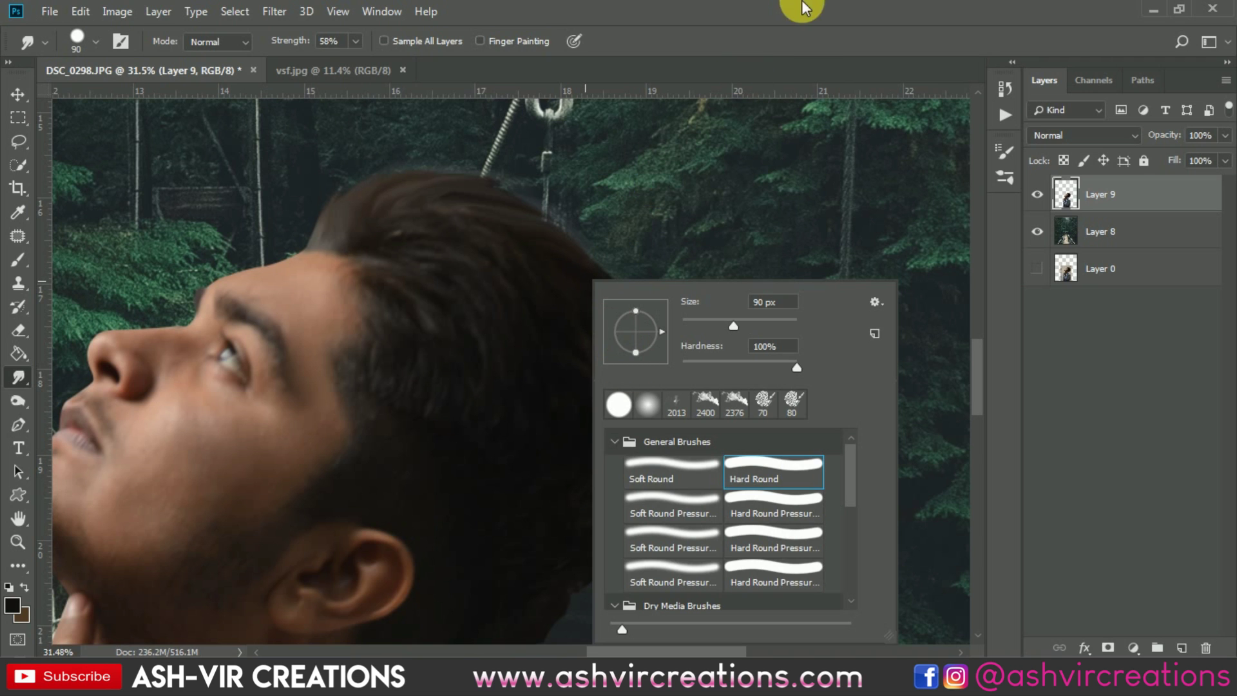
pyautogui.click(794, 43)
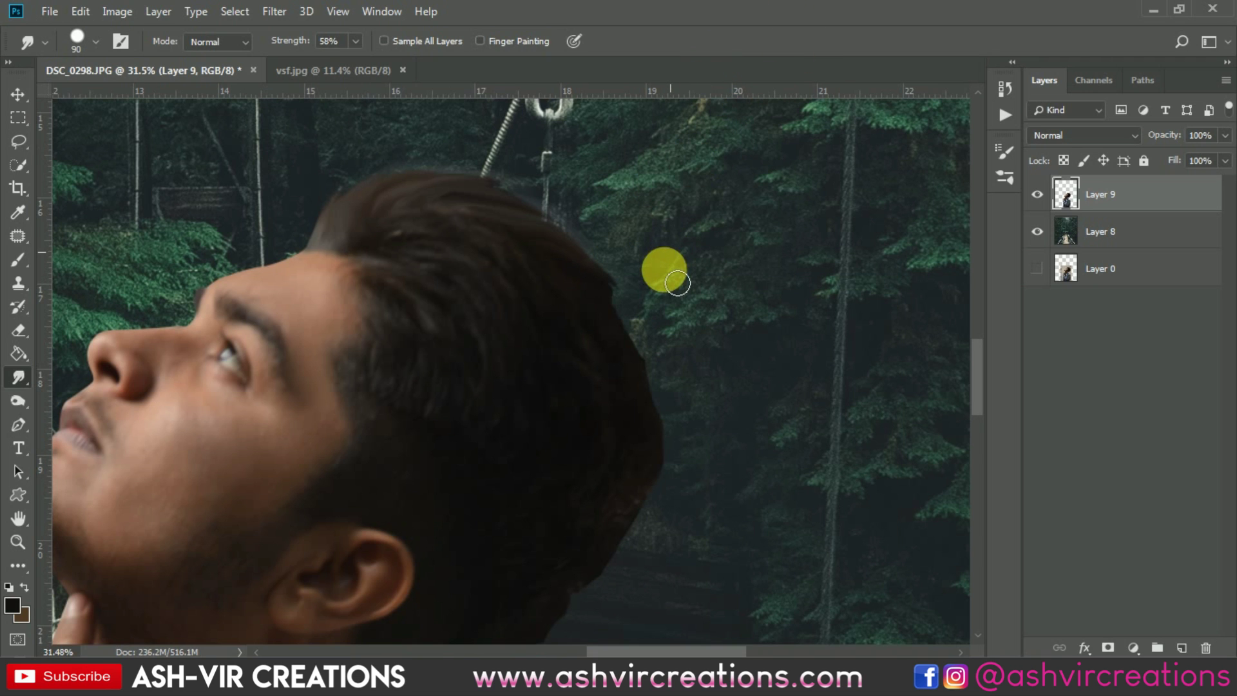
# Step: Set the Smudge strength to 81% and smudge the back edge of the hair toward the nape, reducing the brush to 50 px
pyautogui.scroll(-1, 663, 268)
pyautogui.moveTo(630, 303)
pyautogui.mouseDown()
pyautogui.moveTo(618, 295)
pyautogui.moveTo(674, 373)
pyautogui.moveTo(655, 354)
pyautogui.moveTo(645, 255)
pyautogui.mouseUp()
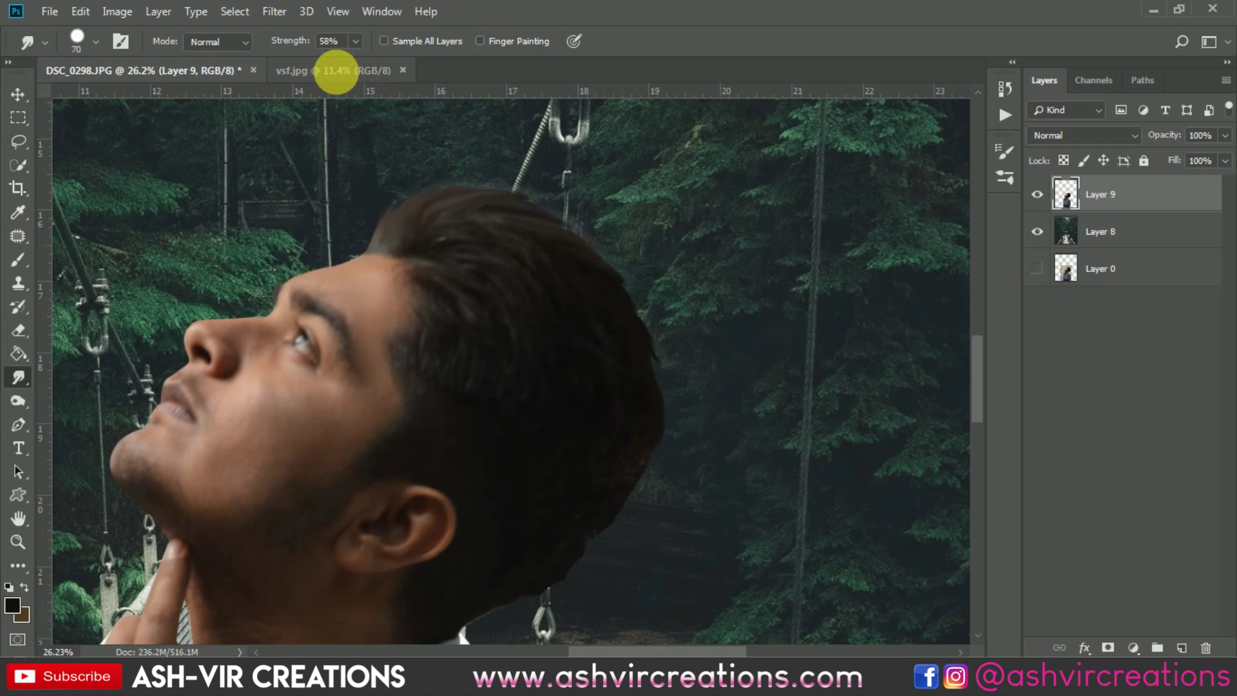
pyautogui.moveTo(287, 40); pyautogui.dragTo(323, 40)
pyautogui.moveTo(663, 373); pyautogui.dragTo(680, 441)
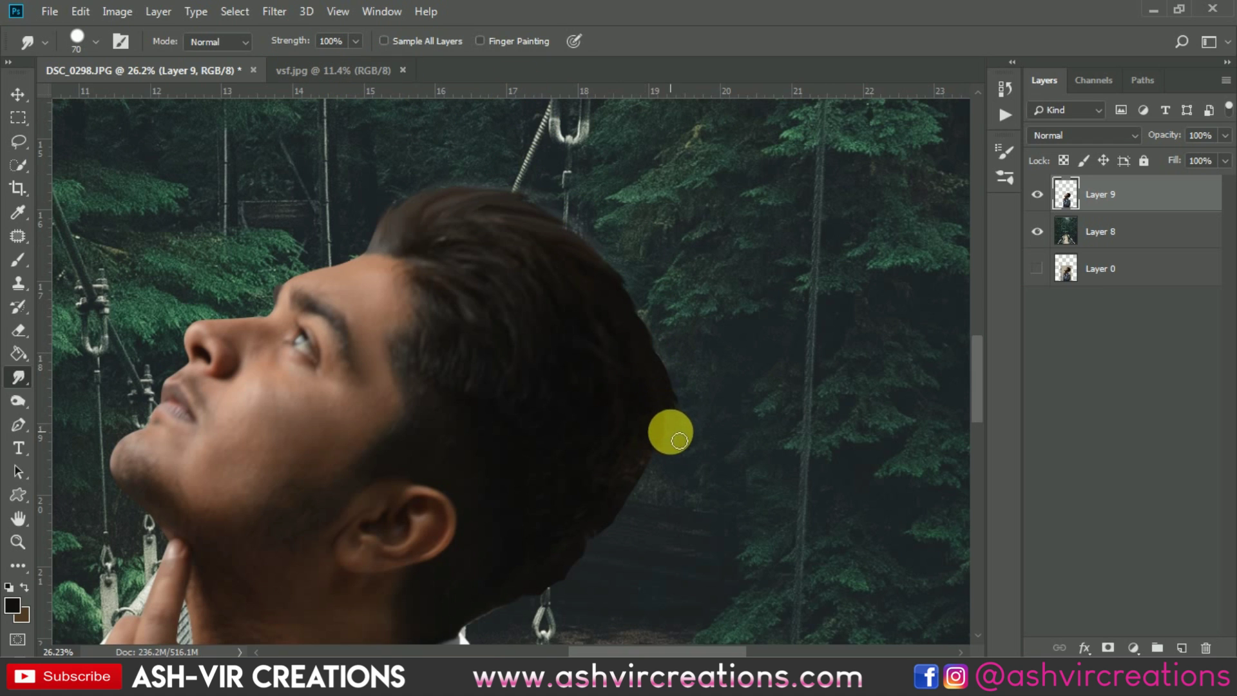
pyautogui.moveTo(307, 42); pyautogui.dragTo(287, 47)
pyautogui.moveTo(610, 334)
pyautogui.mouseDown()
pyautogui.moveTo(649, 354)
pyautogui.moveTo(682, 414)
pyautogui.moveTo(650, 362)
pyautogui.moveTo(675, 445)
pyautogui.moveTo(663, 396)
pyautogui.moveTo(655, 483)
pyautogui.moveTo(661, 442)
pyautogui.moveTo(632, 511)
pyautogui.moveTo(662, 467)
pyautogui.moveTo(679, 492)
pyautogui.mouseUp()
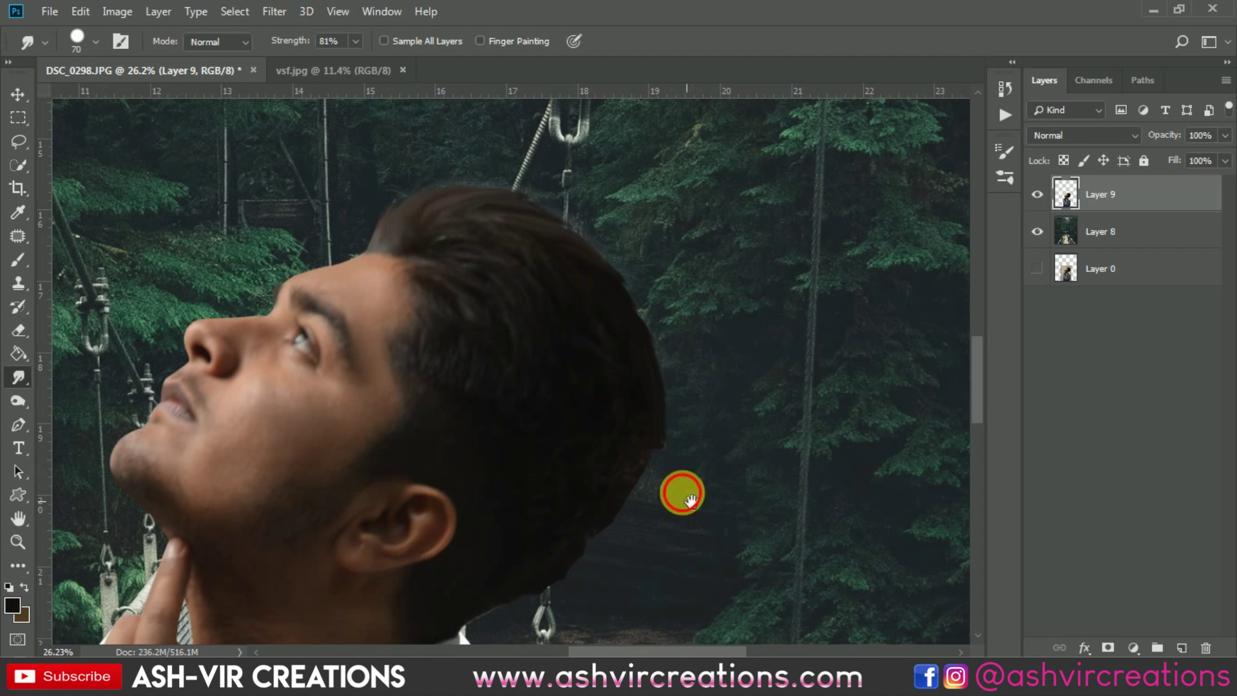
pyautogui.scroll(3, 624, 387)
pyautogui.moveTo(629, 337)
pyautogui.mouseDown()
pyautogui.moveTo(589, 383)
pyautogui.moveTo(593, 365)
pyautogui.moveTo(524, 457)
pyautogui.moveTo(530, 439)
pyautogui.moveTo(501, 491)
pyautogui.moveTo(517, 493)
pyautogui.moveTo(509, 456)
pyautogui.moveTo(474, 501)
pyautogui.moveTo(495, 502)
pyautogui.moveTo(473, 515)
pyautogui.moveTo(500, 484)
pyautogui.moveTo(608, 447)
pyautogui.moveTo(518, 458)
pyautogui.moveTo(577, 387)
pyautogui.moveTo(535, 444)
pyautogui.mouseUp()
pyautogui.moveTo(492, 479); pyautogui.dragTo(502, 465)
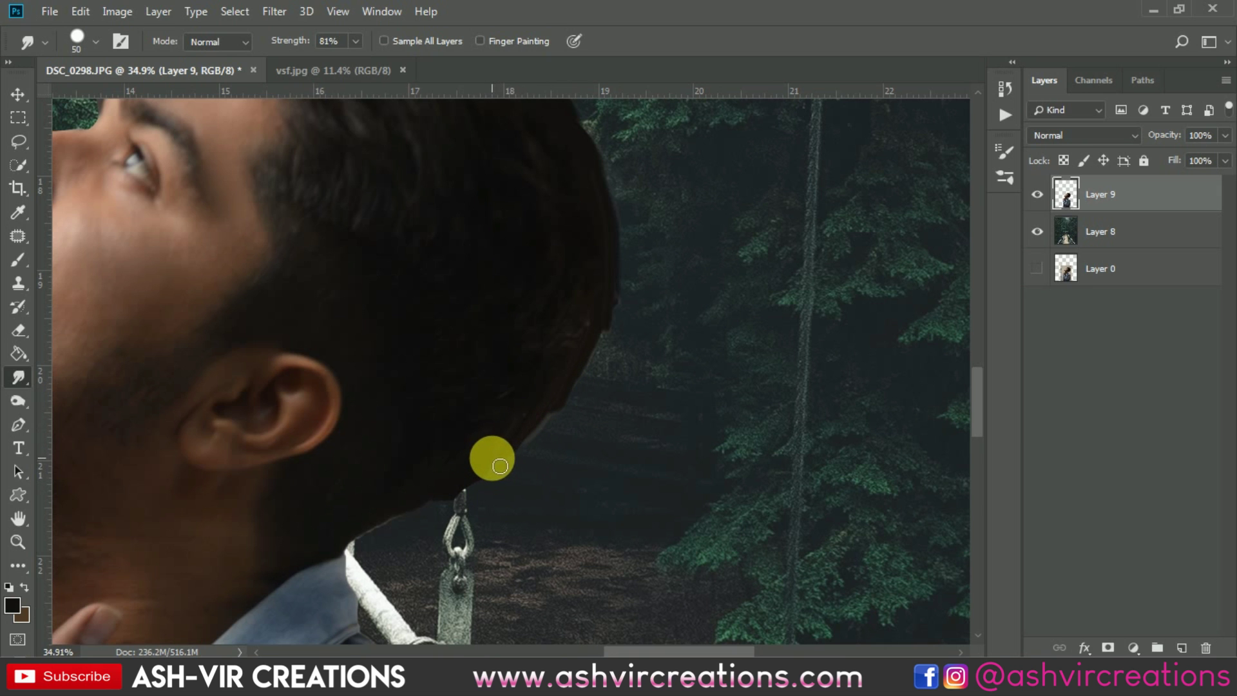
# Step: Switch the Smudge tool to the Soft Round brush at 50 px and smooth the hair edge down to the nape above the collar
pyautogui.scroll(3, 497, 466)
pyautogui.rightClick(499, 470)
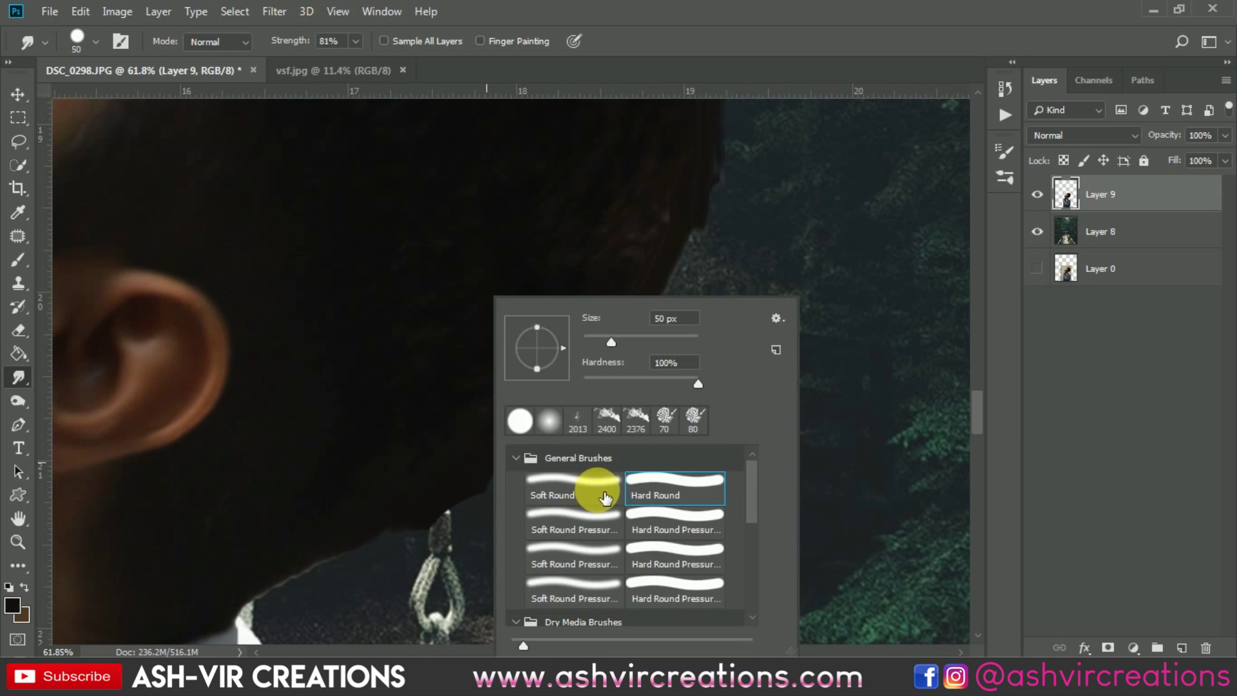
pyautogui.doubleClick(590, 491)
pyautogui.moveTo(548, 470)
pyautogui.mouseDown()
pyautogui.moveTo(519, 443)
pyautogui.moveTo(464, 506)
pyautogui.mouseUp()
pyautogui.moveTo(404, 532)
pyautogui.mouseDown()
pyautogui.moveTo(341, 570)
pyautogui.moveTo(389, 554)
pyautogui.moveTo(290, 584)
pyautogui.moveTo(319, 571)
pyautogui.moveTo(363, 495)
pyautogui.moveTo(290, 607)
pyautogui.mouseUp()
pyautogui.scroll(-3, 331, 572)
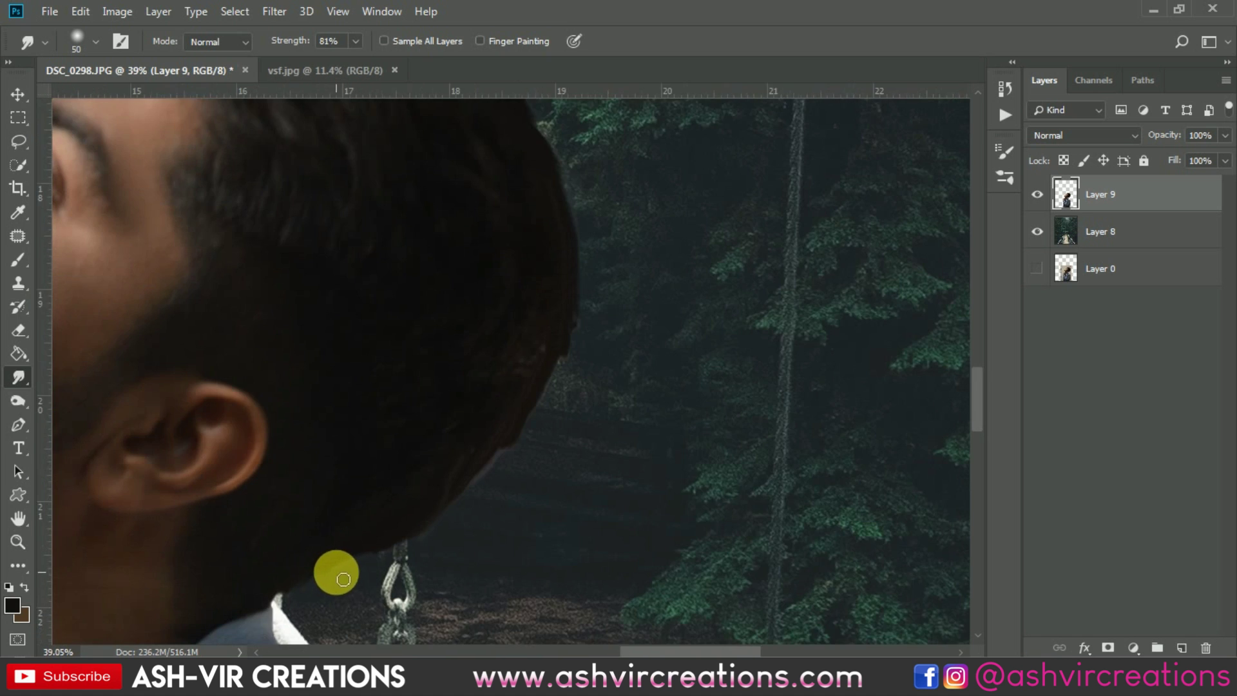
# Step: Inspect the smudged crown edge and revert through History to the first Smudge Tool state after the layer merge
pyautogui.scroll(-2, 354, 567)
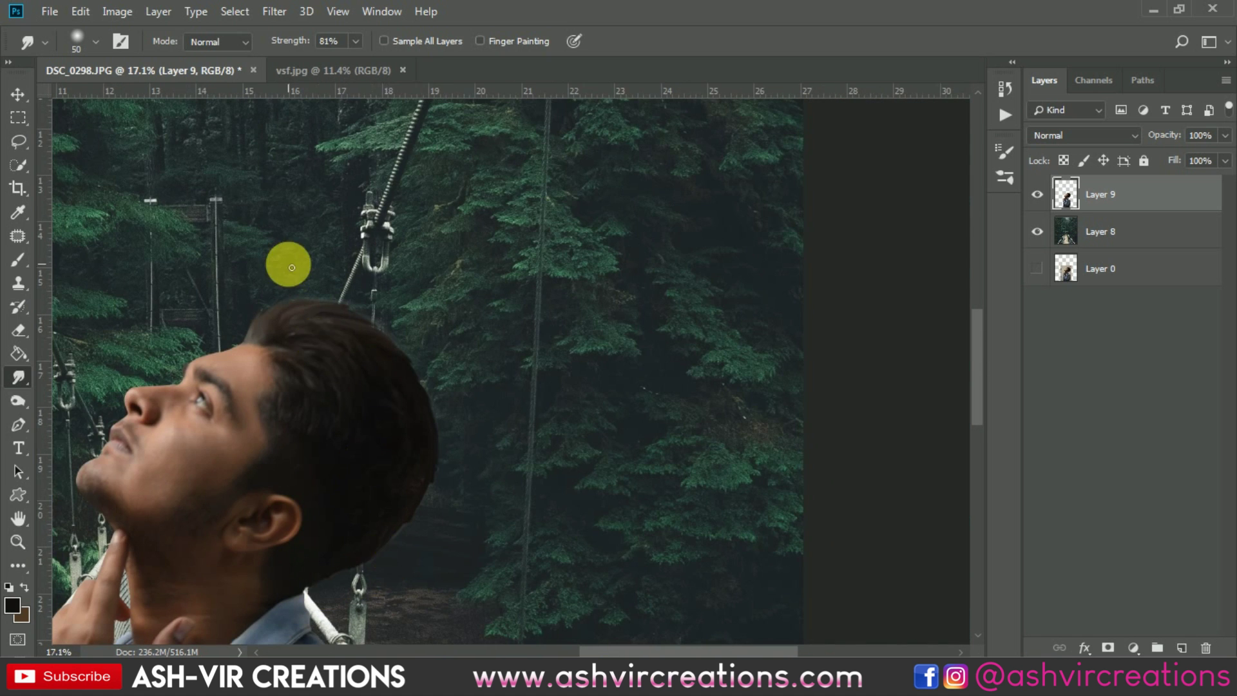
pyautogui.scroll(3, 293, 271)
pyautogui.scroll(3, 494, 405)
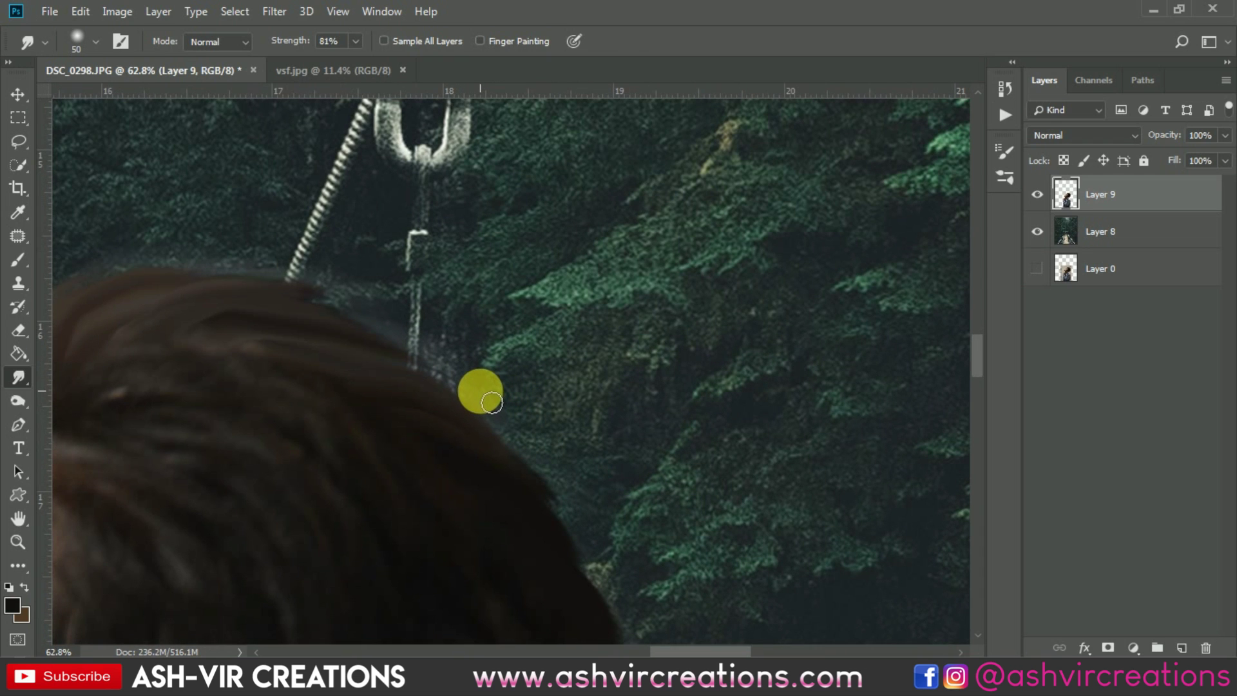
pyautogui.click(381, 11)
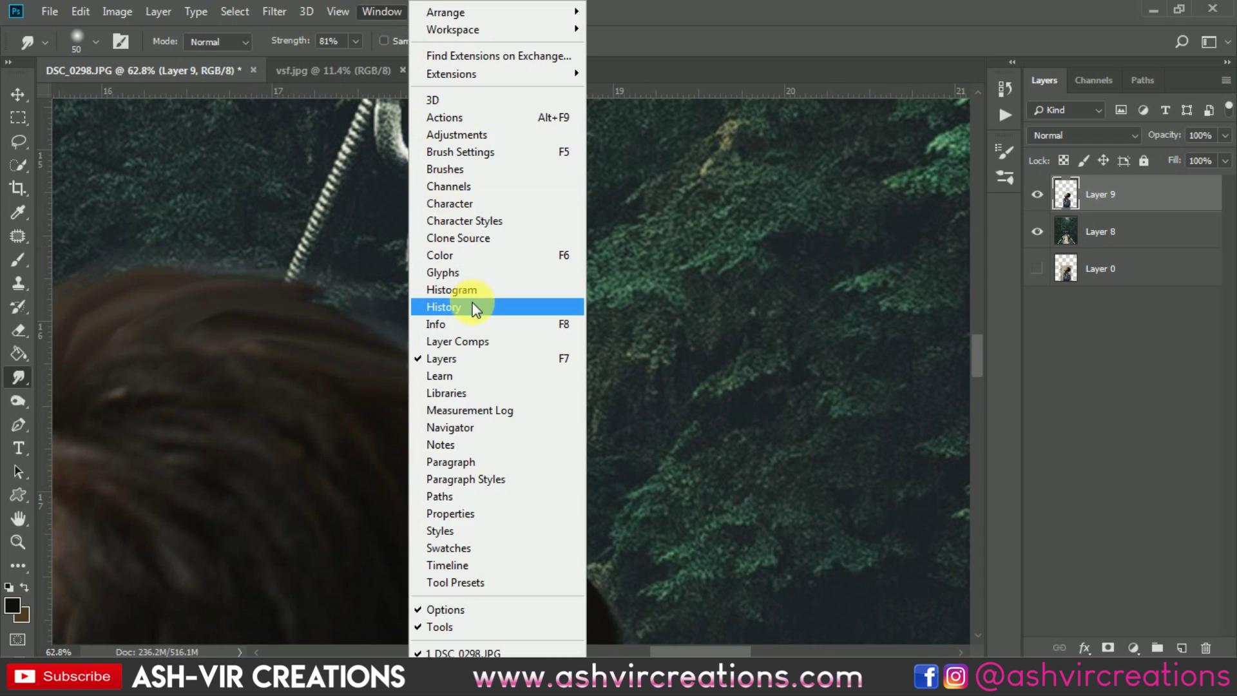
pyautogui.click(474, 304)
pyautogui.scroll(10, 863, 194)
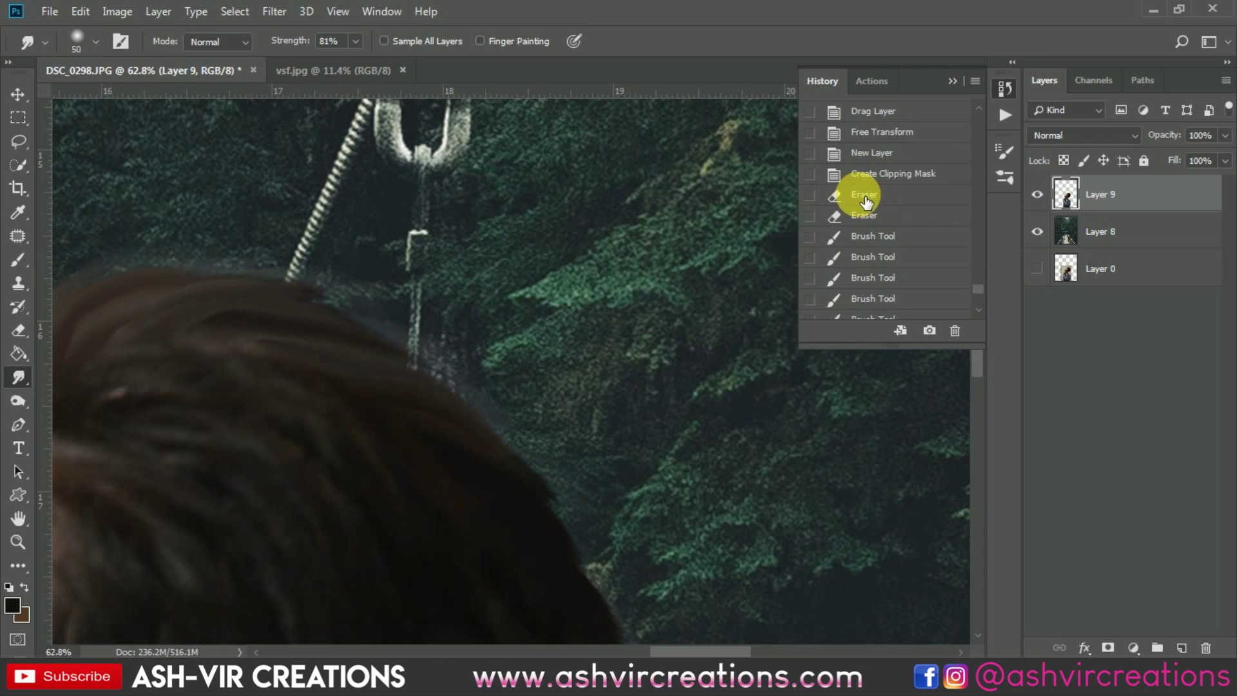
pyautogui.click(879, 293)
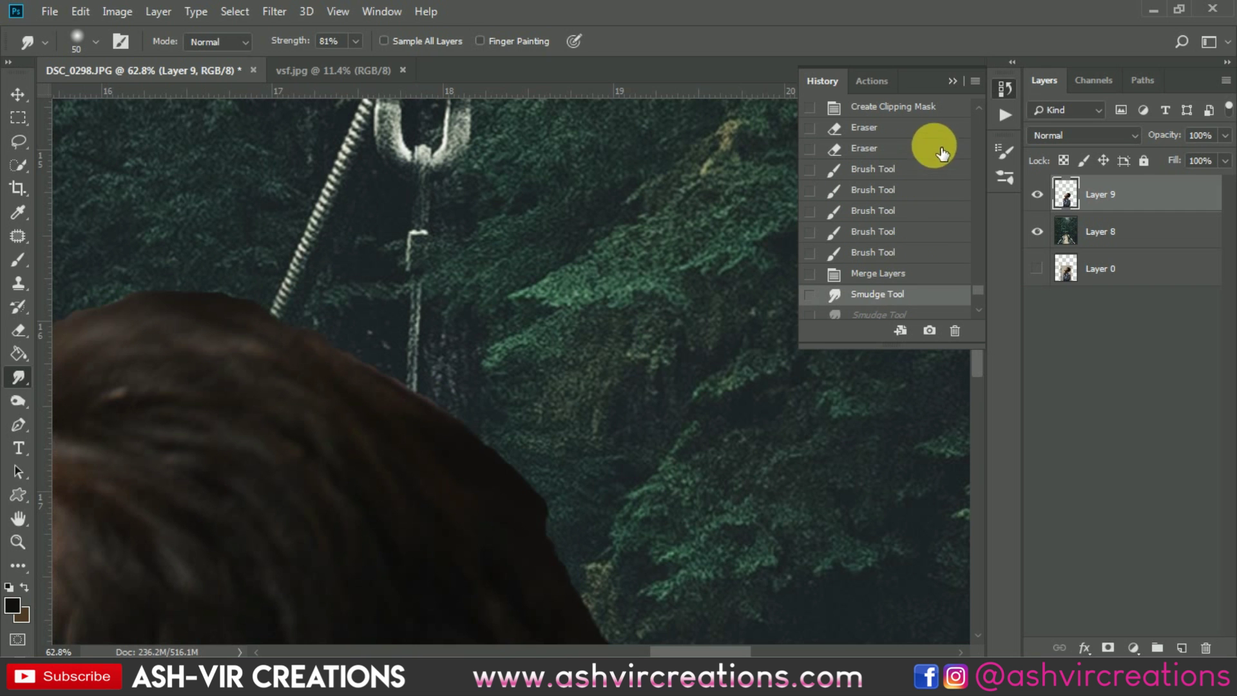
pyautogui.click(952, 80)
# Step: Smudge the hair edge from the forehead over the crown and down the back of the head with the soft 50 px brush at 81% strength
pyautogui.scroll(-3, 589, 315)
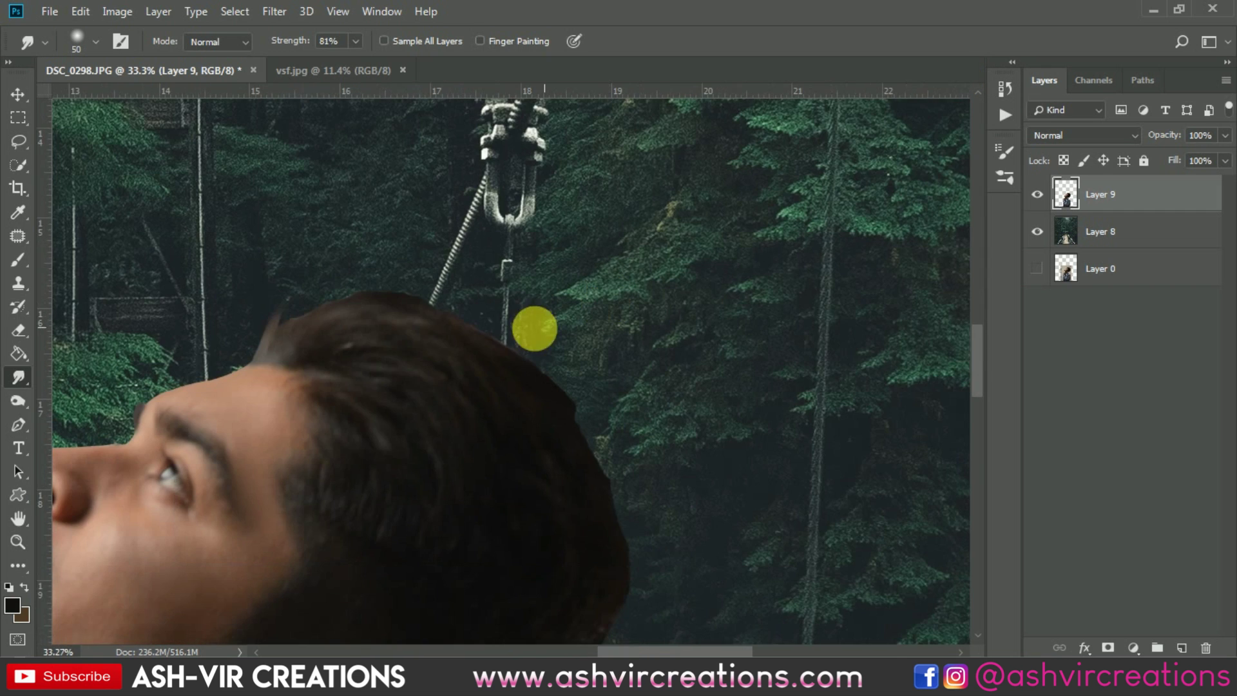
pyautogui.scroll(3, 669, 326)
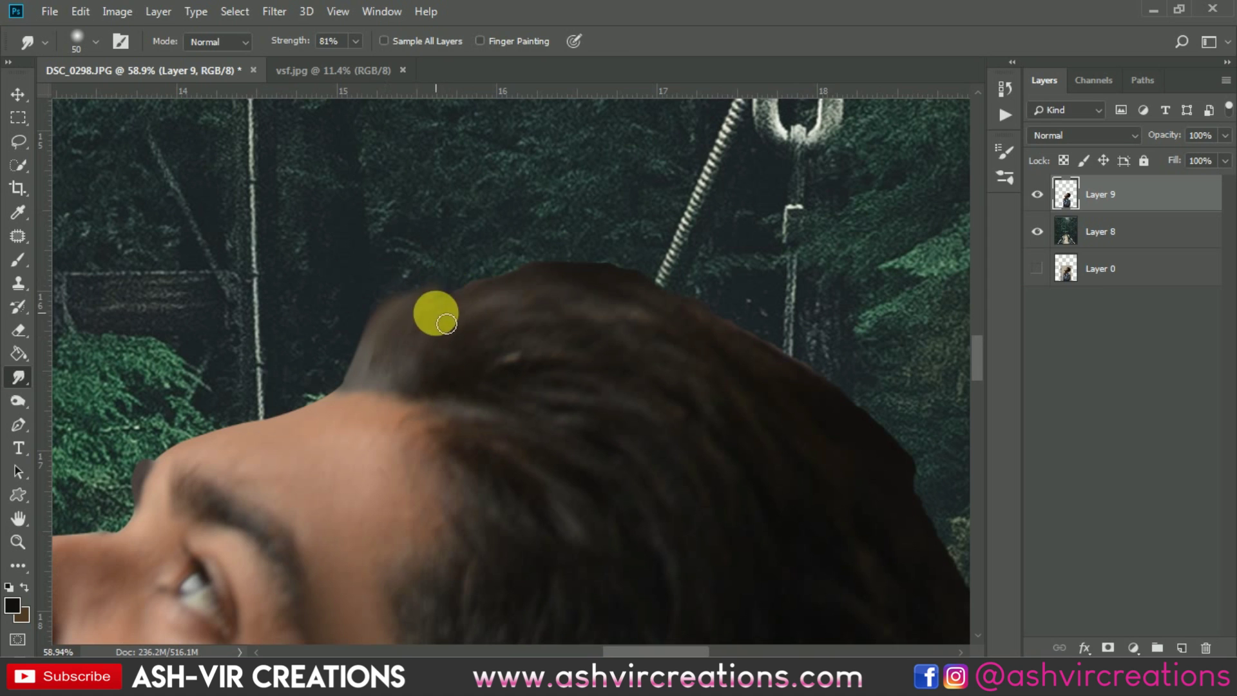
pyautogui.moveTo(514, 274)
pyautogui.mouseDown()
pyautogui.moveTo(481, 299)
pyautogui.moveTo(595, 261)
pyautogui.moveTo(542, 297)
pyautogui.moveTo(693, 299)
pyautogui.moveTo(612, 285)
pyautogui.moveTo(647, 304)
pyautogui.moveTo(724, 305)
pyautogui.moveTo(739, 329)
pyautogui.moveTo(676, 317)
pyautogui.moveTo(861, 400)
pyautogui.moveTo(895, 429)
pyautogui.moveTo(861, 384)
pyautogui.moveTo(698, 247)
pyautogui.moveTo(683, 279)
pyautogui.moveTo(658, 251)
pyautogui.moveTo(766, 335)
pyautogui.moveTo(707, 298)
pyautogui.moveTo(806, 435)
pyautogui.moveTo(751, 383)
pyautogui.moveTo(820, 492)
pyautogui.moveTo(790, 455)
pyautogui.moveTo(809, 521)
pyautogui.mouseUp()
pyautogui.press('space')
pyautogui.press('space')
pyautogui.moveTo(778, 422); pyautogui.dragTo(608, 150)
pyautogui.moveTo(683, 265)
pyautogui.mouseDown()
pyautogui.moveTo(654, 310)
pyautogui.moveTo(685, 417)
pyautogui.moveTo(663, 337)
pyautogui.moveTo(667, 456)
pyautogui.moveTo(647, 405)
pyautogui.mouseUp()
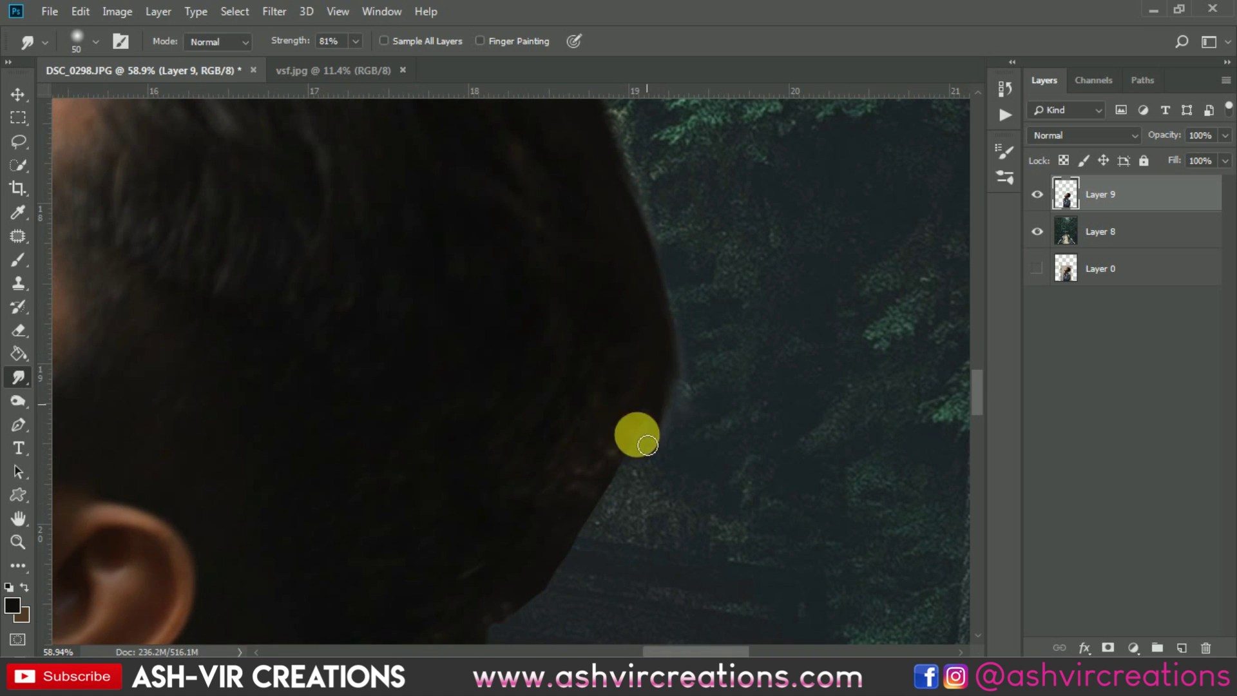
# Step: Smudge the lower back of the hair down to the nape and touch up the crown edge with the soft 50 px brush
pyautogui.scroll(-5, 674, 290)
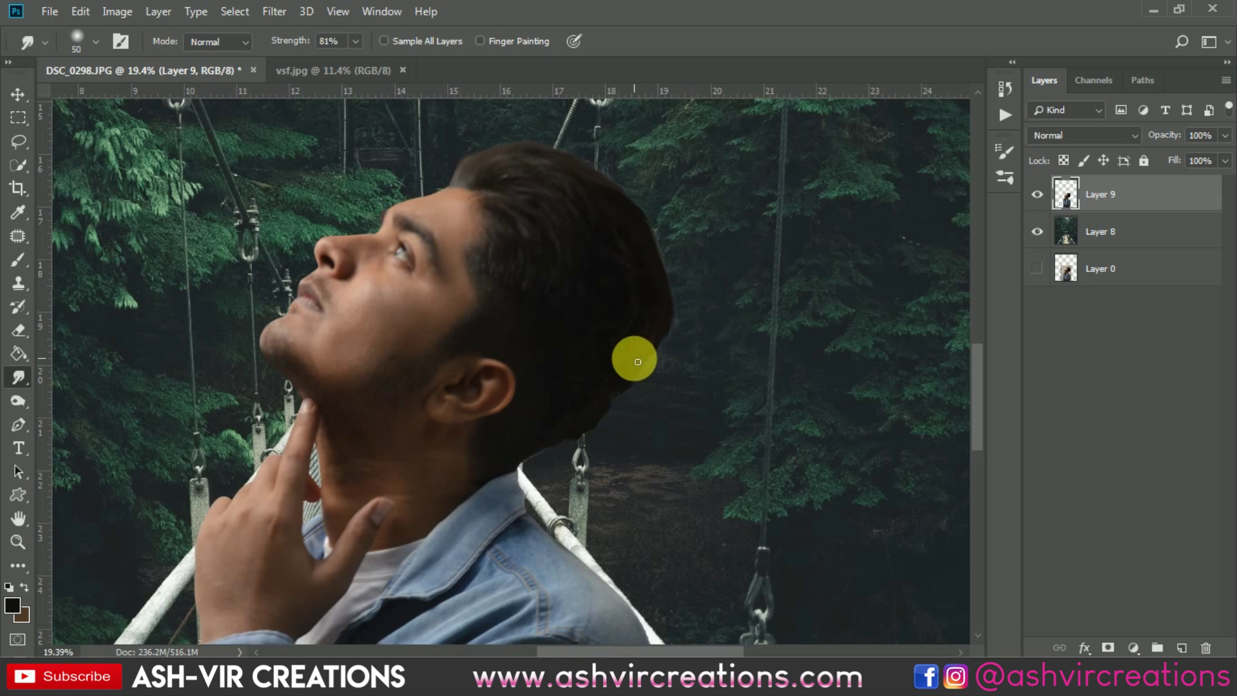
pyautogui.scroll(4, 634, 356)
pyautogui.moveTo(701, 343)
pyautogui.mouseDown()
pyautogui.moveTo(674, 346)
pyautogui.moveTo(653, 425)
pyautogui.moveTo(660, 373)
pyautogui.moveTo(632, 429)
pyautogui.moveTo(549, 500)
pyautogui.moveTo(582, 450)
pyautogui.moveTo(566, 511)
pyautogui.moveTo(613, 406)
pyautogui.moveTo(534, 447)
pyautogui.moveTo(547, 423)
pyautogui.moveTo(485, 472)
pyautogui.moveTo(484, 447)
pyautogui.moveTo(462, 479)
pyautogui.moveTo(411, 505)
pyautogui.mouseUp()
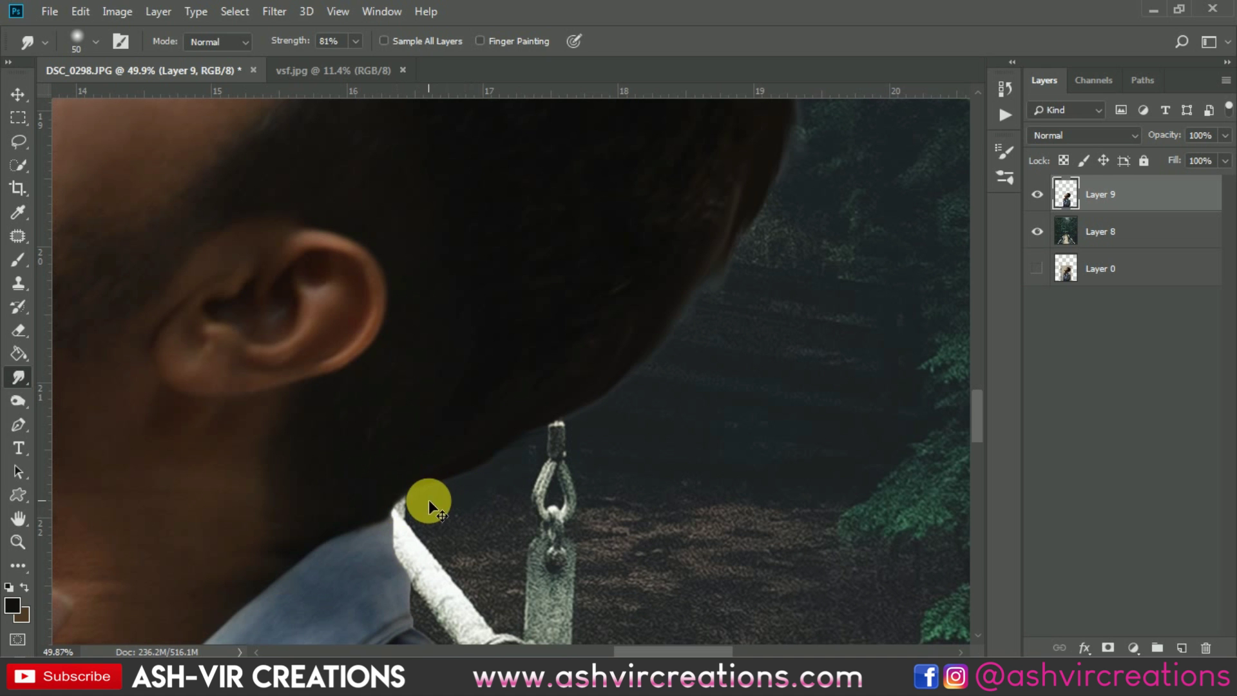
pyautogui.scroll(-5, 422, 495)
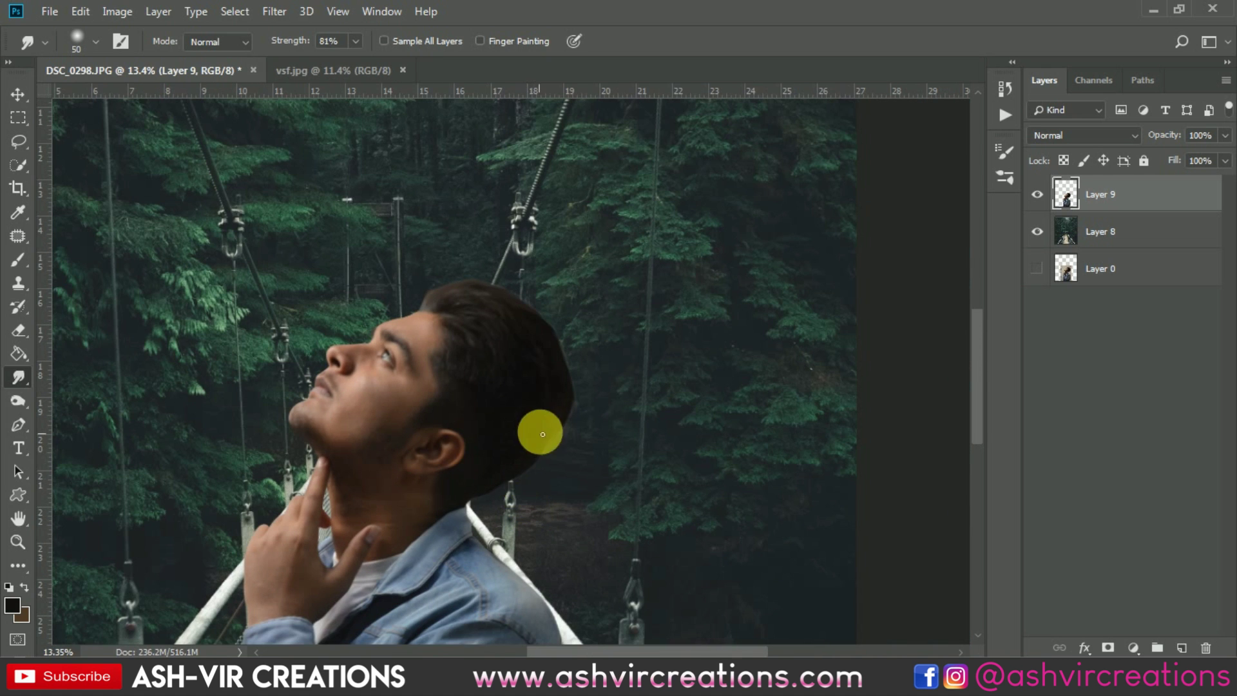
pyautogui.scroll(5, 431, 287)
pyautogui.moveTo(498, 290); pyautogui.dragTo(498, 367)
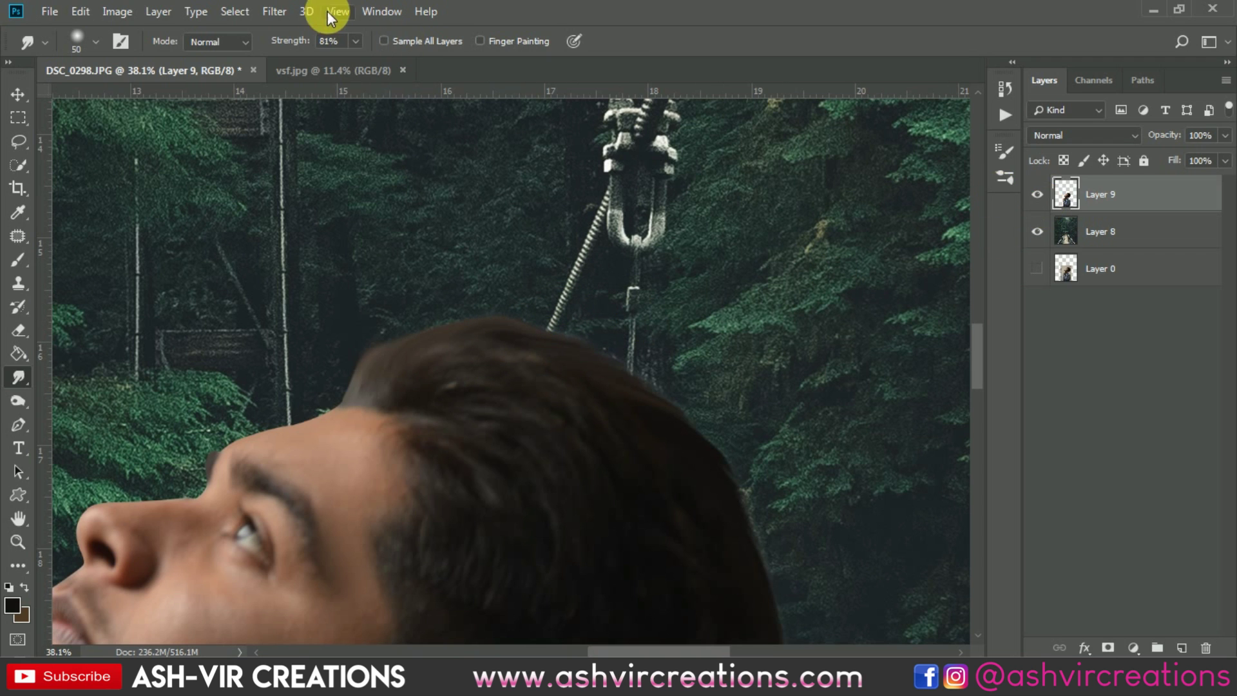
# Step: Open Liquify on Layer 9 and push the crown hair outward with the Forward Warp tool, reducing the brush size from 800 to 600
pyautogui.click(17, 95)
pyautogui.click(266, 14)
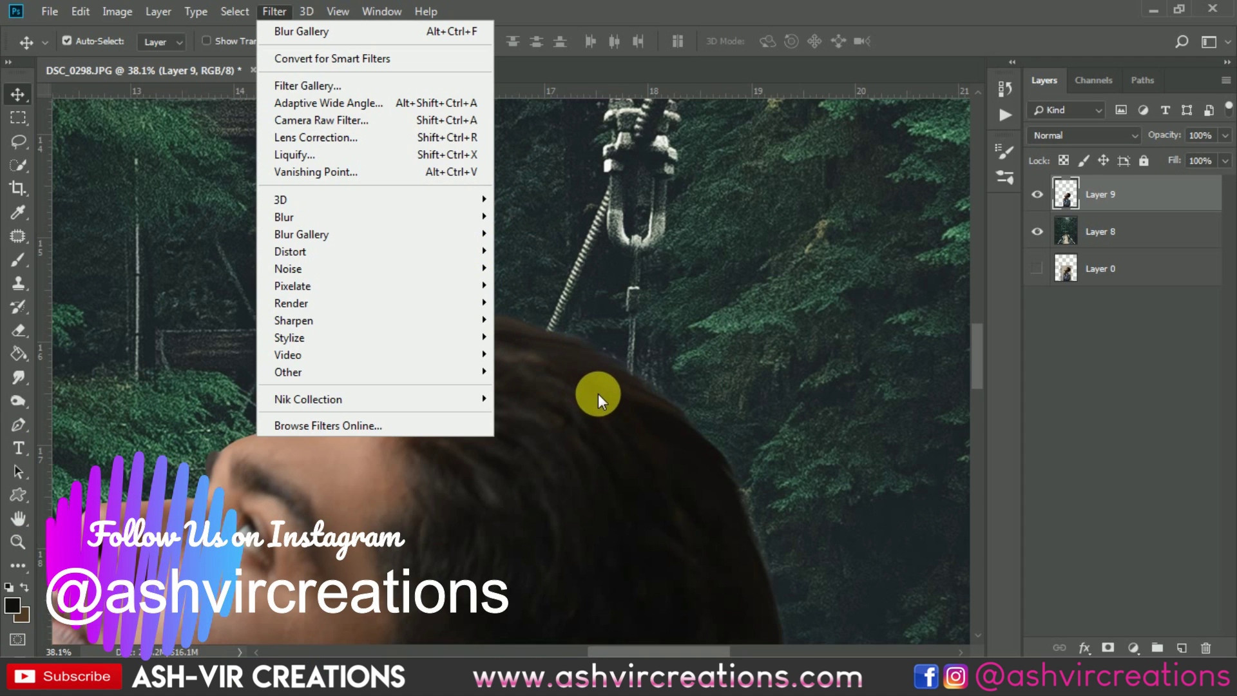
pyautogui.hotkey('shift', 'ctrl', 'x')
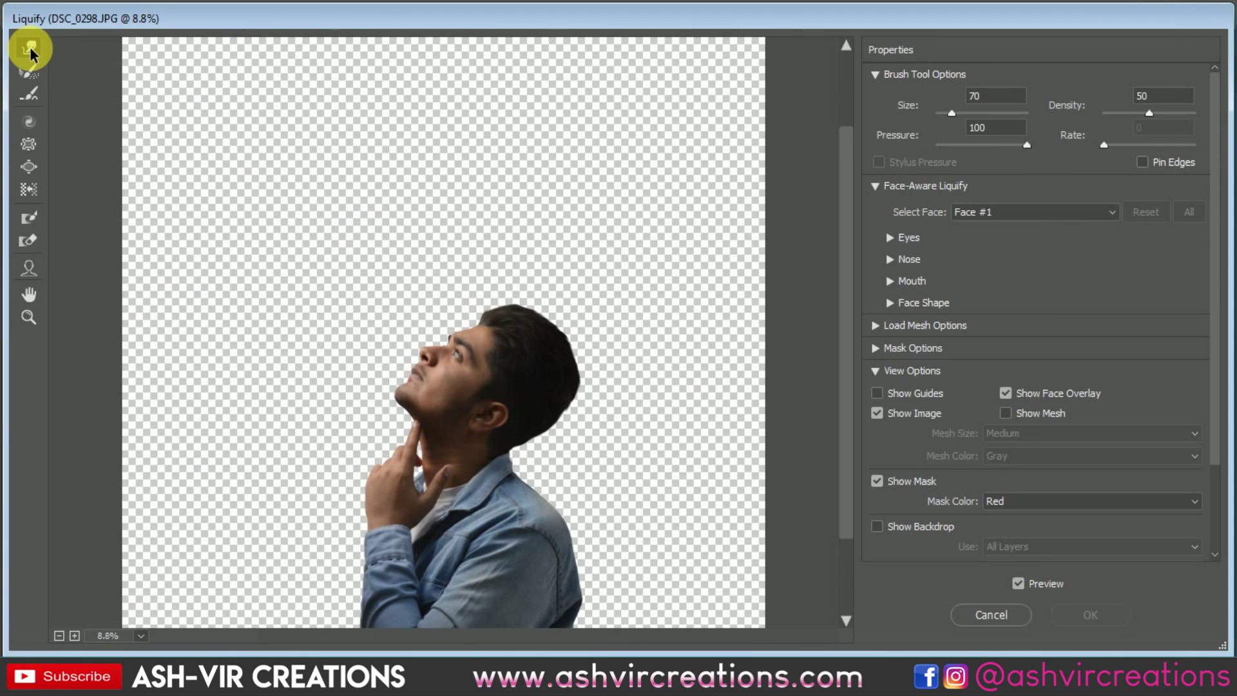
pyautogui.press(']')
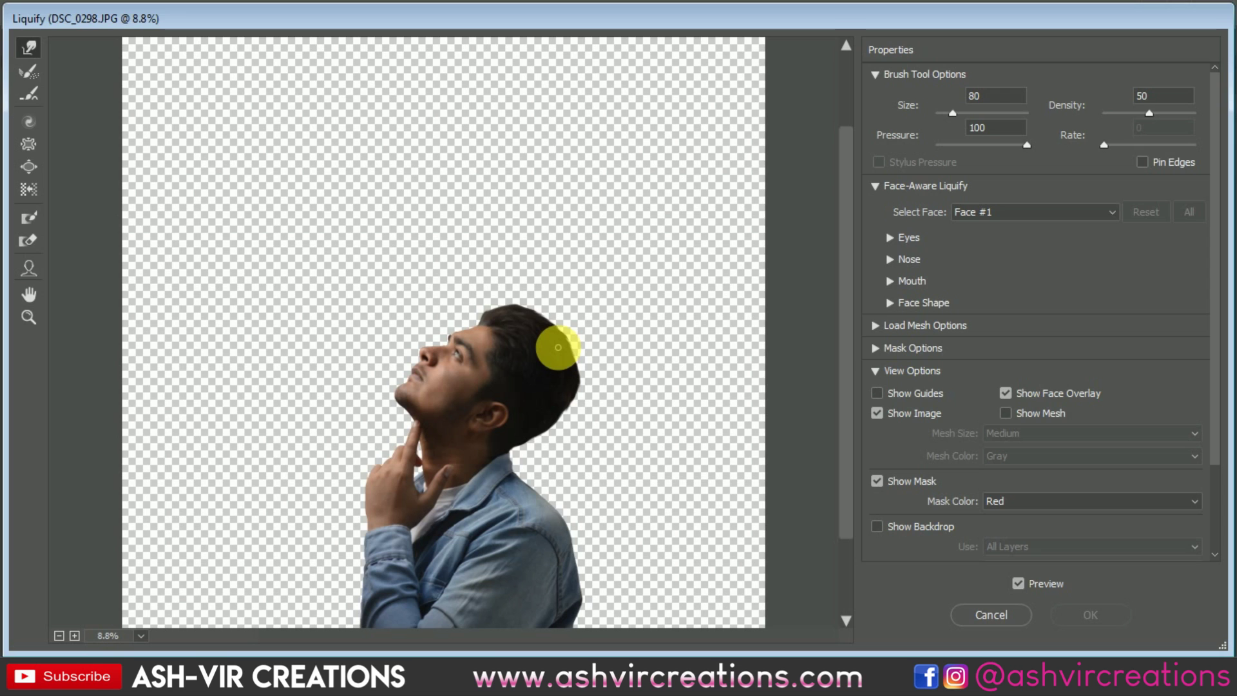
pyautogui.press('[')
pyautogui.scroll(5, 557, 348)
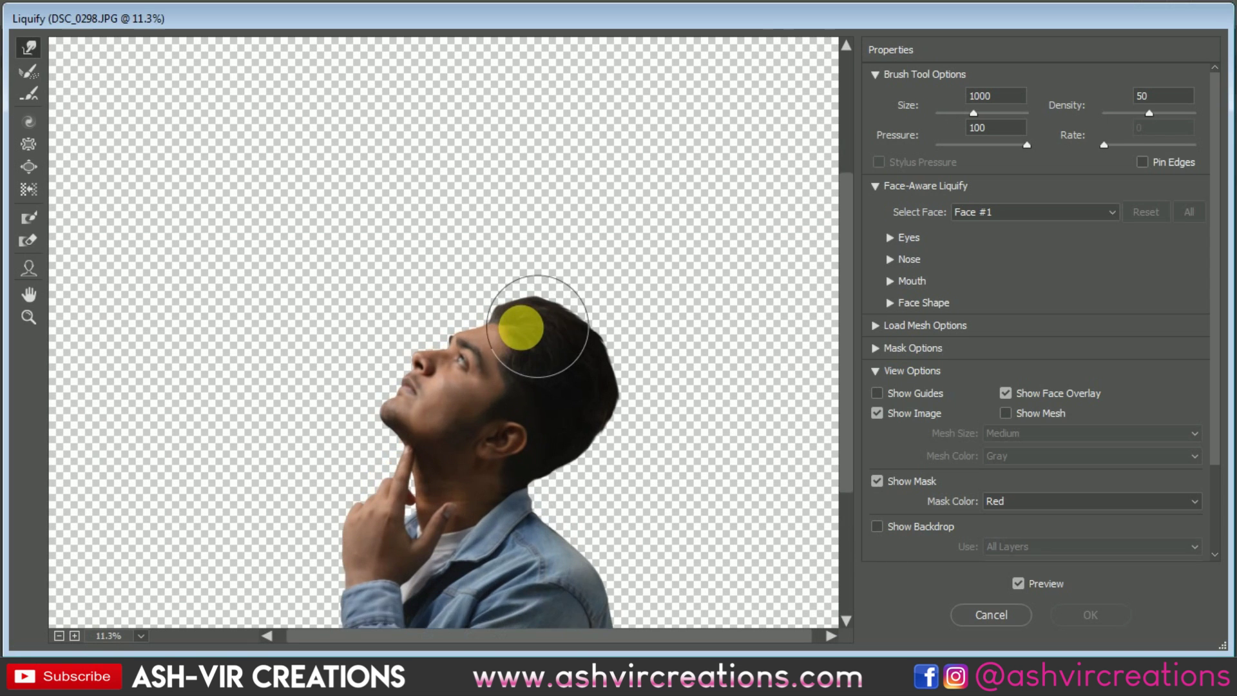
pyautogui.press('[')
pyautogui.press('[')
pyautogui.press('[')
pyautogui.press('[')
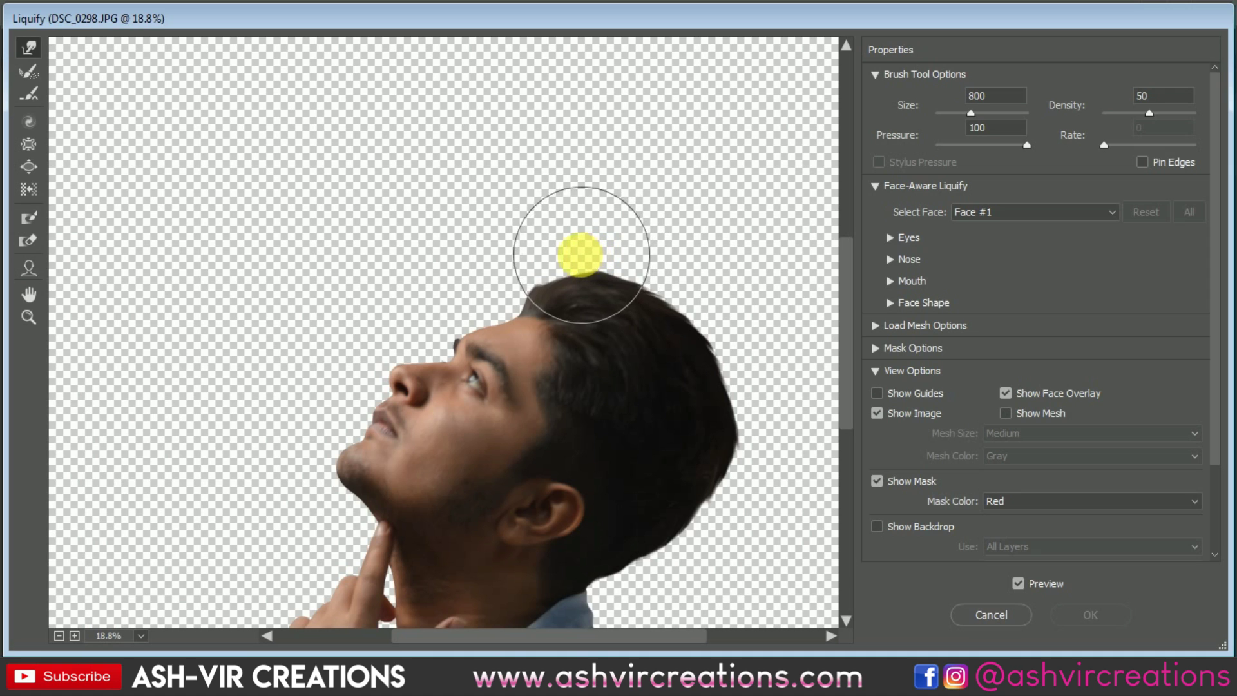
pyautogui.moveTo(569, 254); pyautogui.dragTo(557, 253)
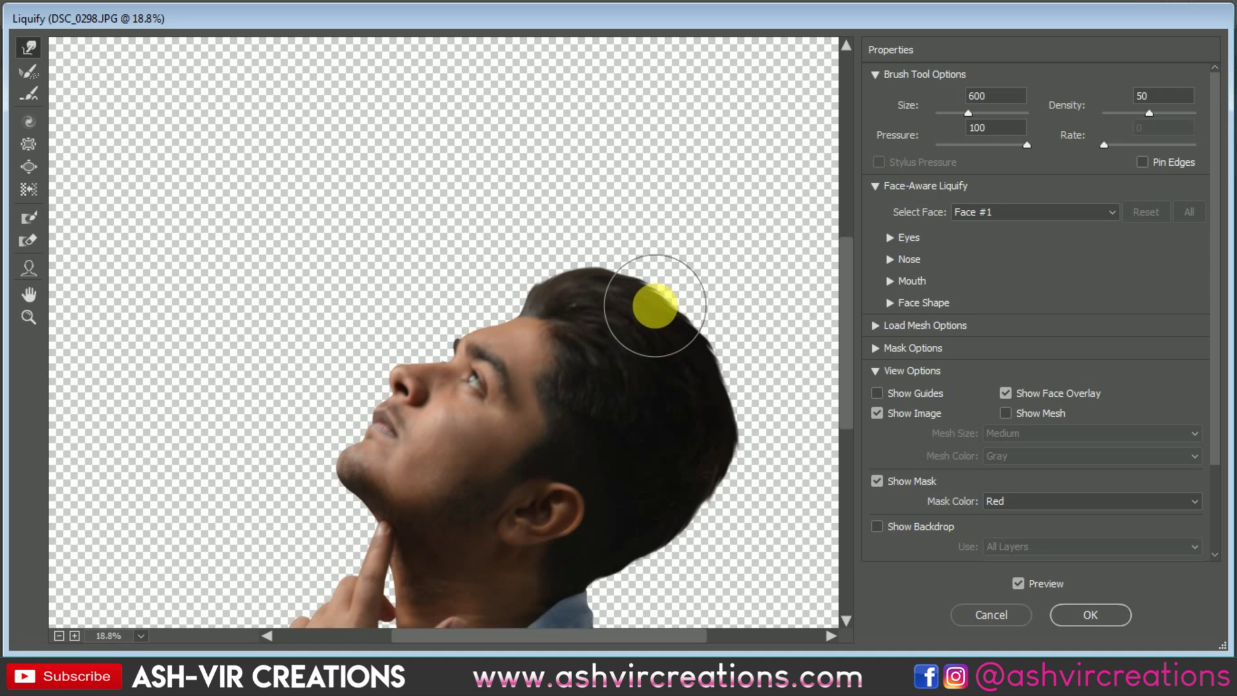
# Step: Refine the outline of the front hair in Liquify with the Forward Warp brush reduced to size 300
pyautogui.scroll(-2, 665, 332)
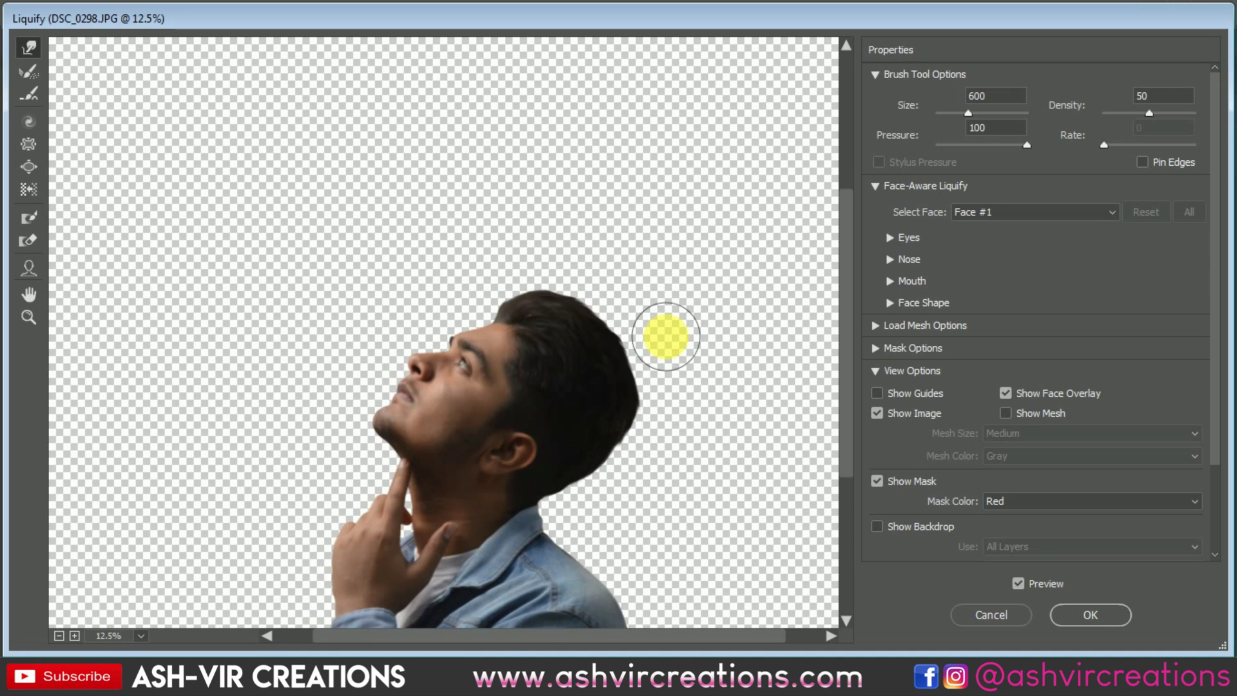
pyautogui.press('[')
pyautogui.scroll(3, 500, 273)
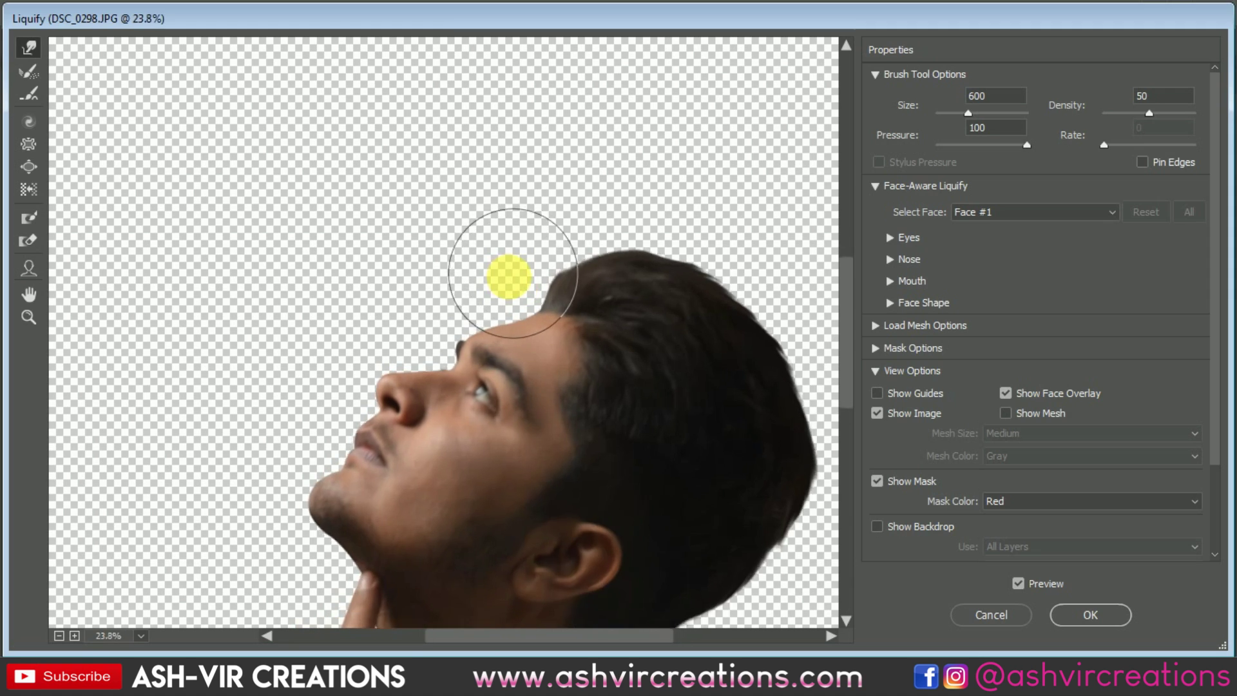
pyautogui.press('[')
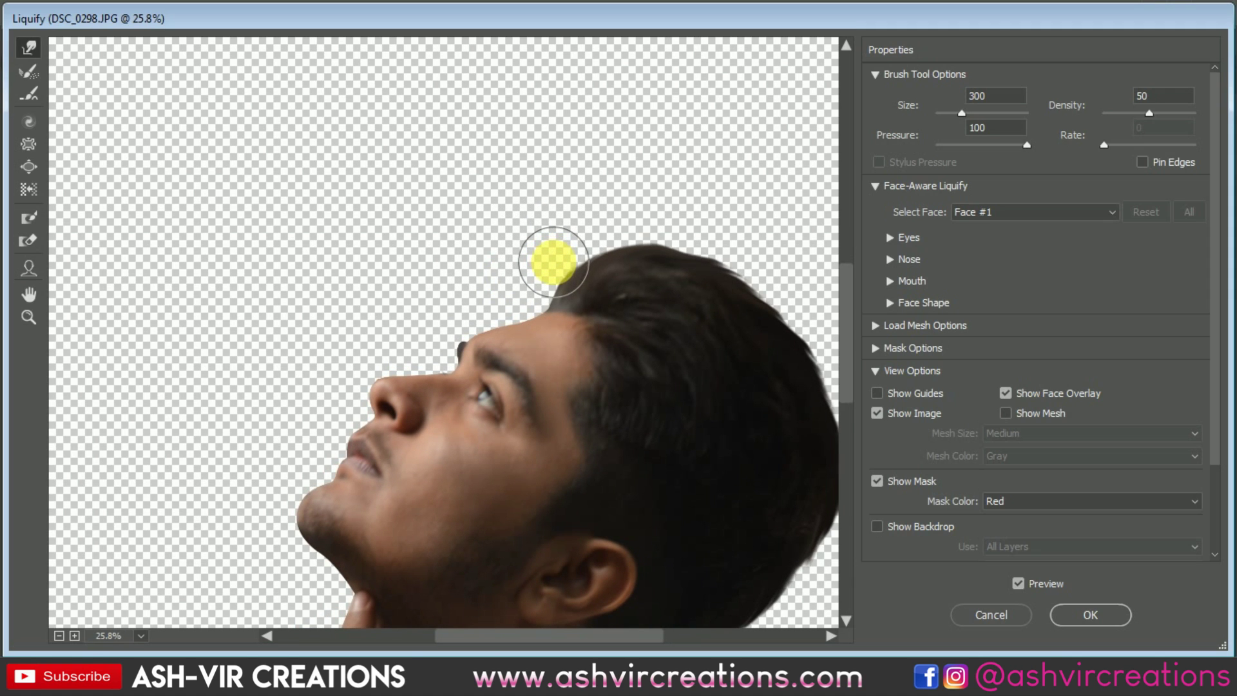
# Step: Compare the man's hair shape with the Liquify preview switched off and on
pyautogui.scroll(-3, 690, 279)
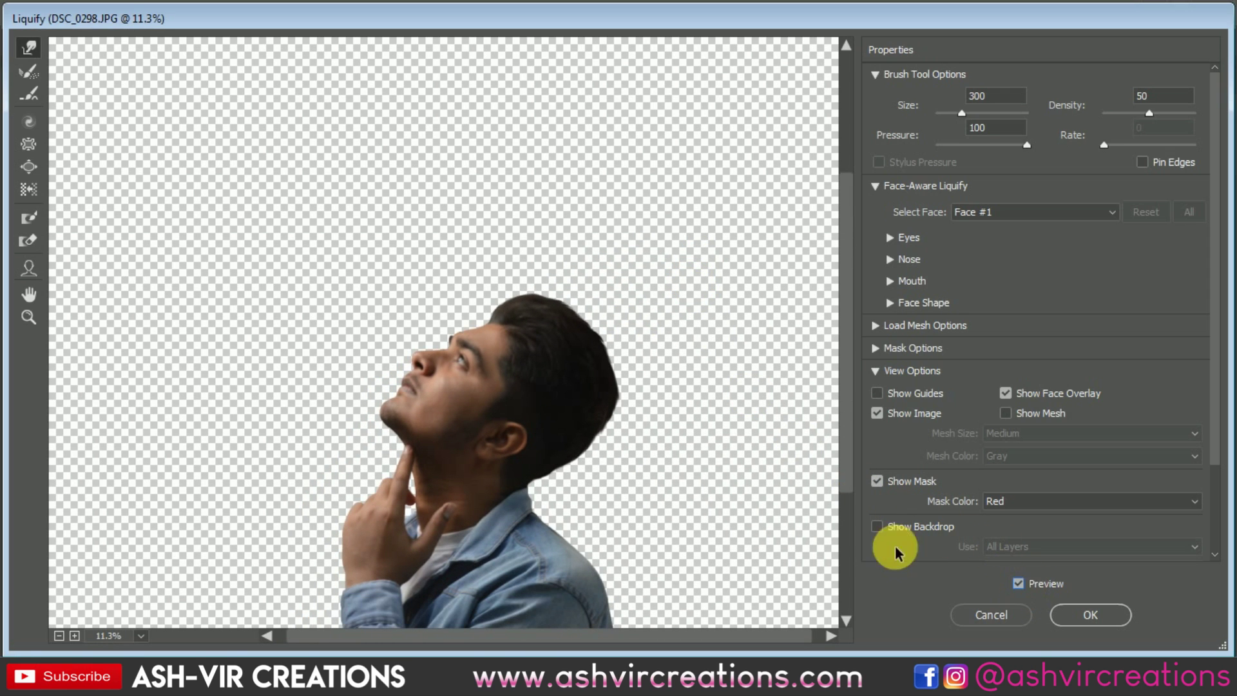
pyautogui.scroll(2, 552, 483)
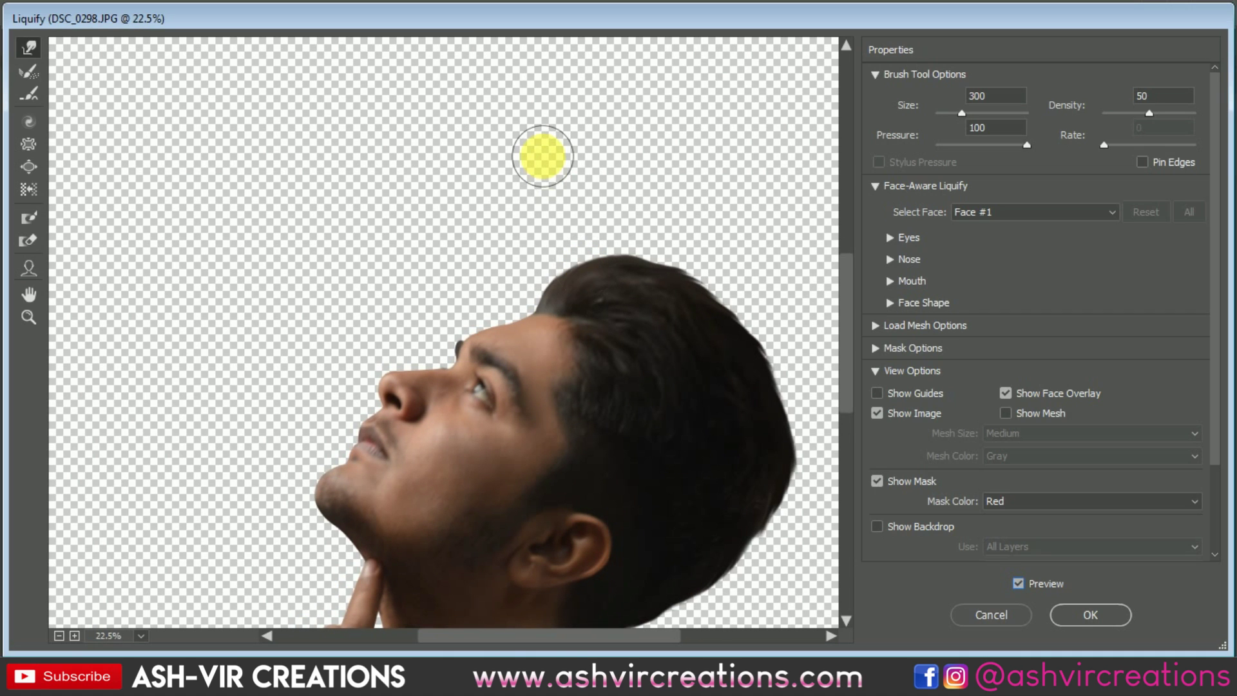
pyautogui.press('p')
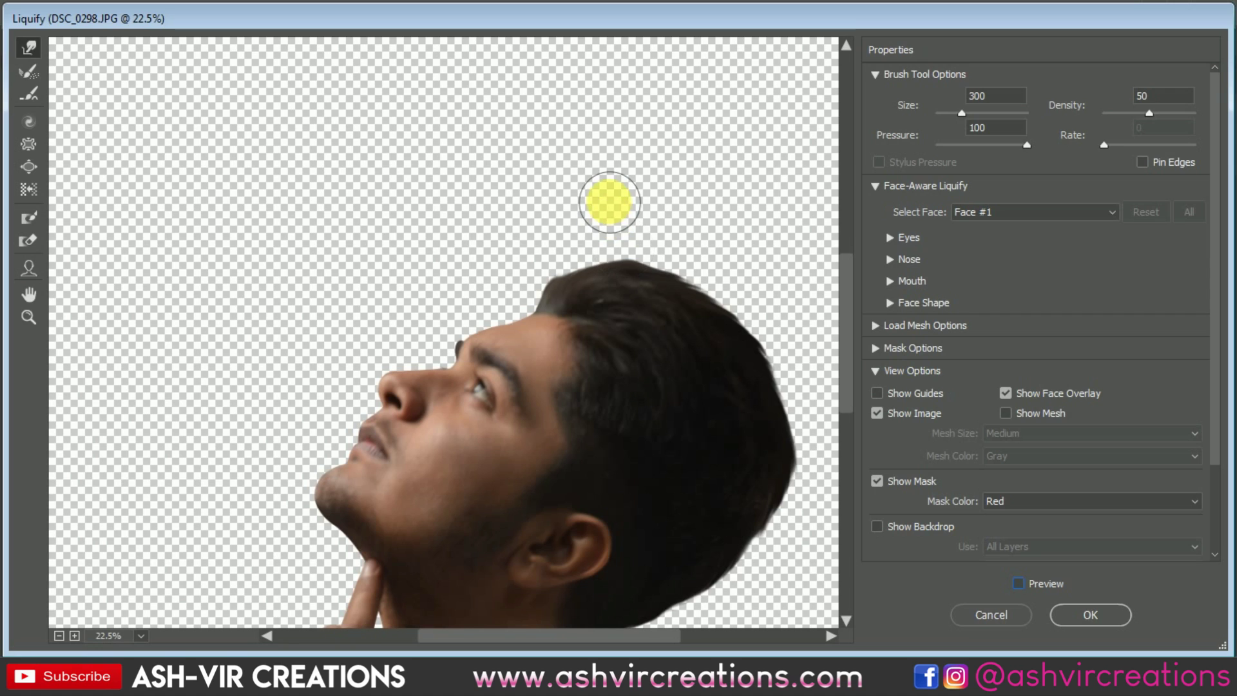
pyautogui.press('p')
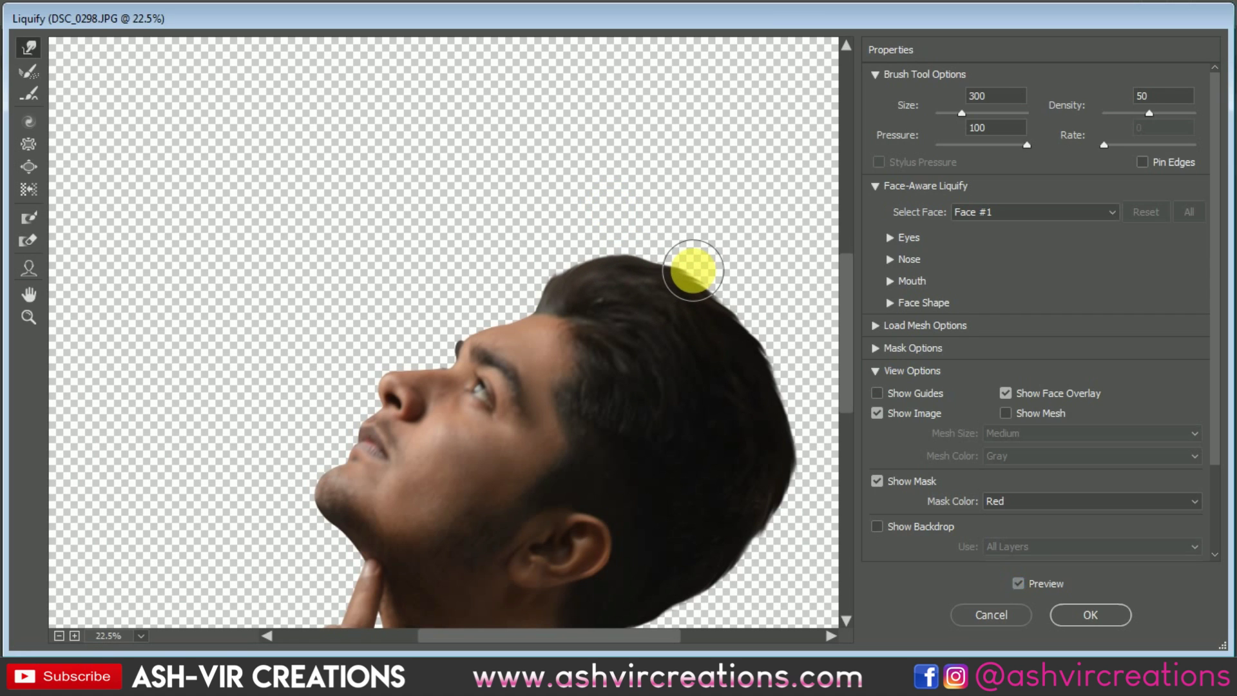
# Step: Check the reshaped hair against the original once more and apply the Liquify changes to Layer 9
pyautogui.press('p')
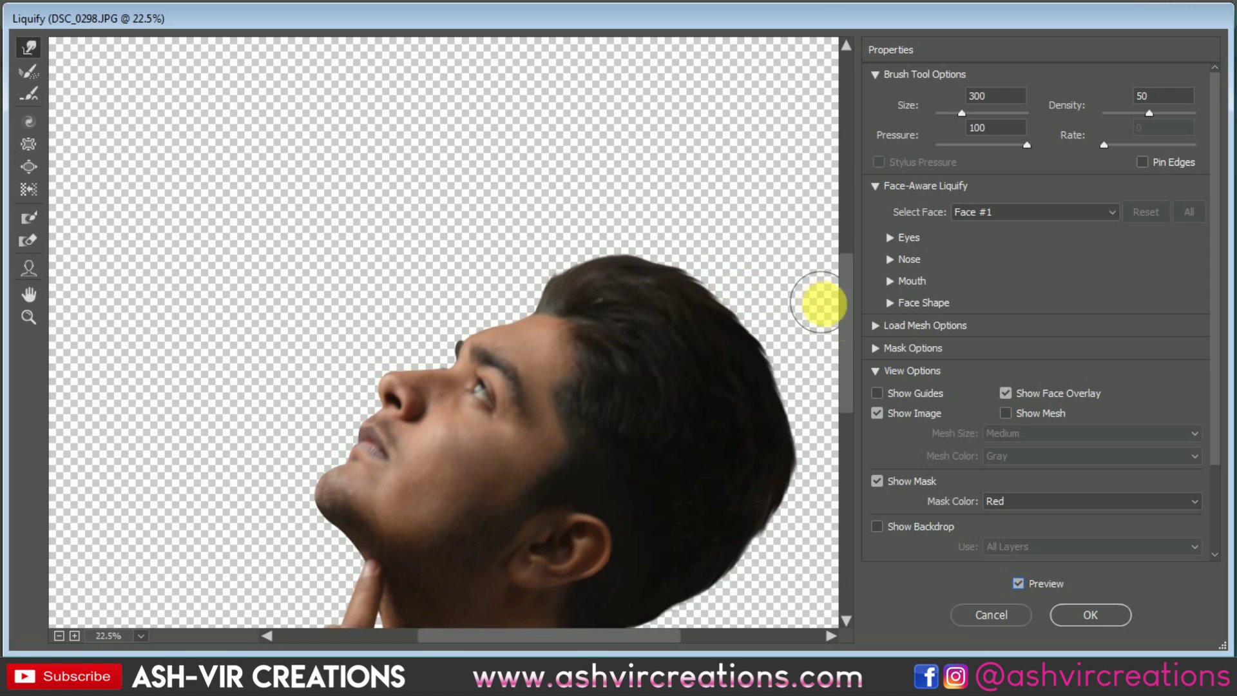
pyautogui.press('p')
pyautogui.scroll(-1, 851, 360)
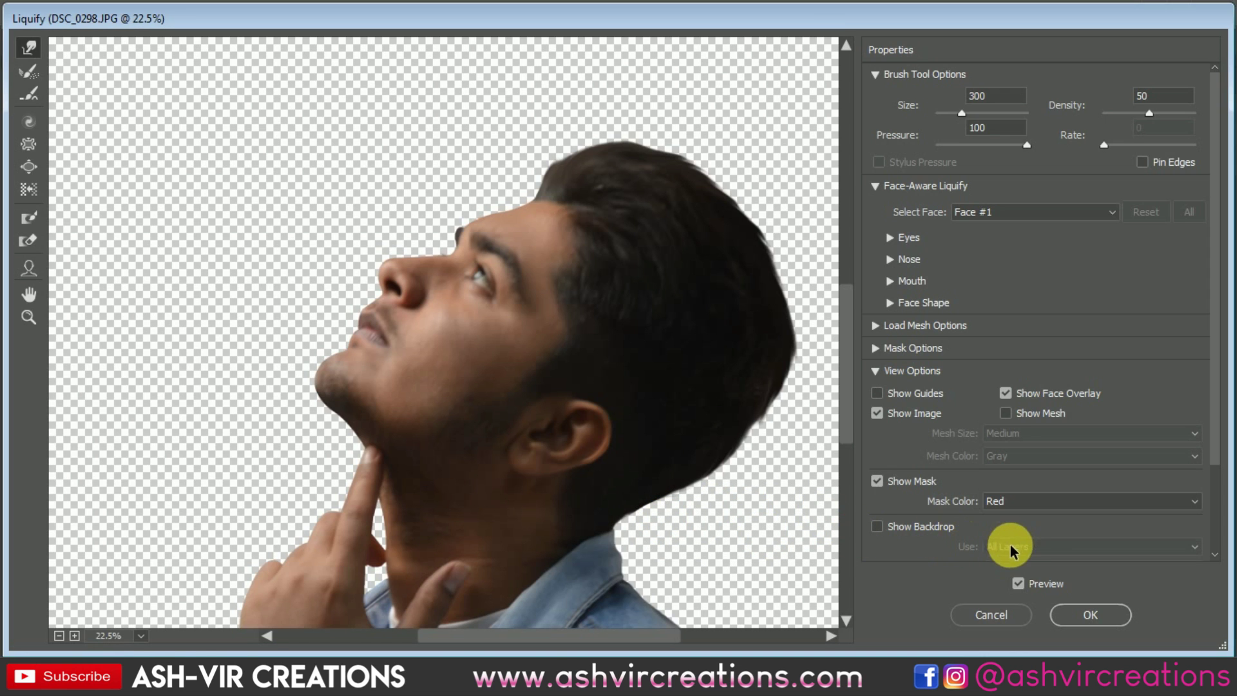
pyautogui.click(1091, 614)
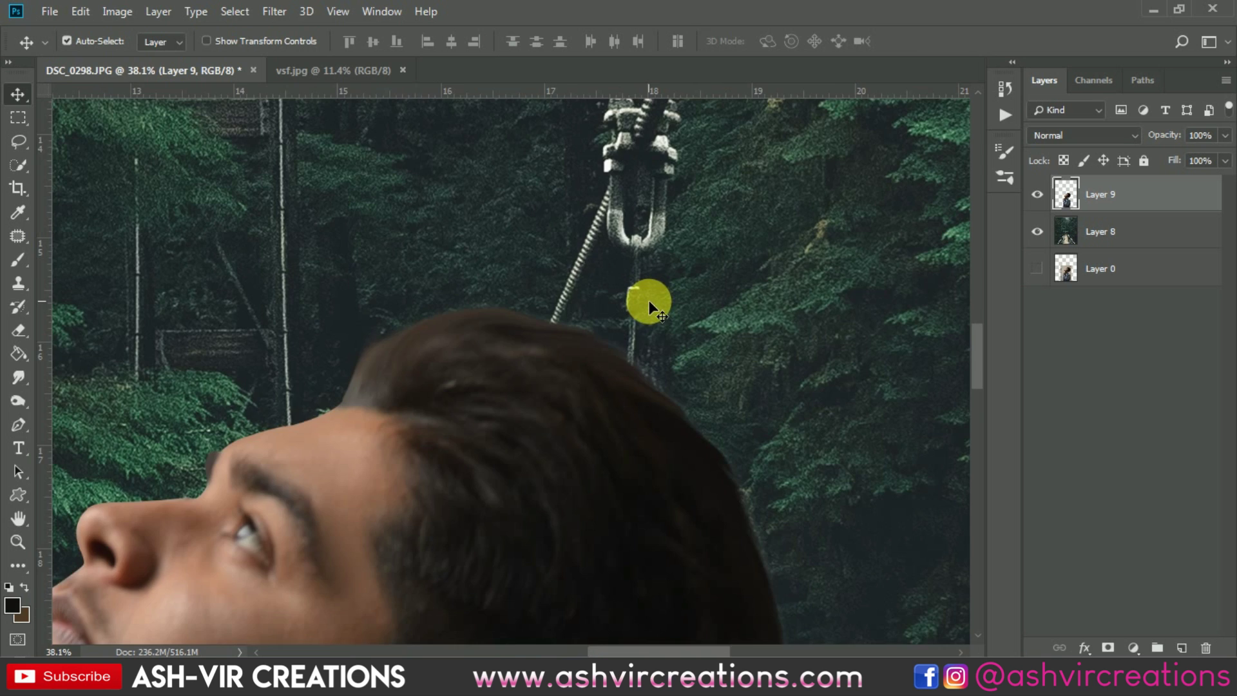
pyautogui.hotkey('ctrl', '-')
pyautogui.hotkey('ctrl', '0')
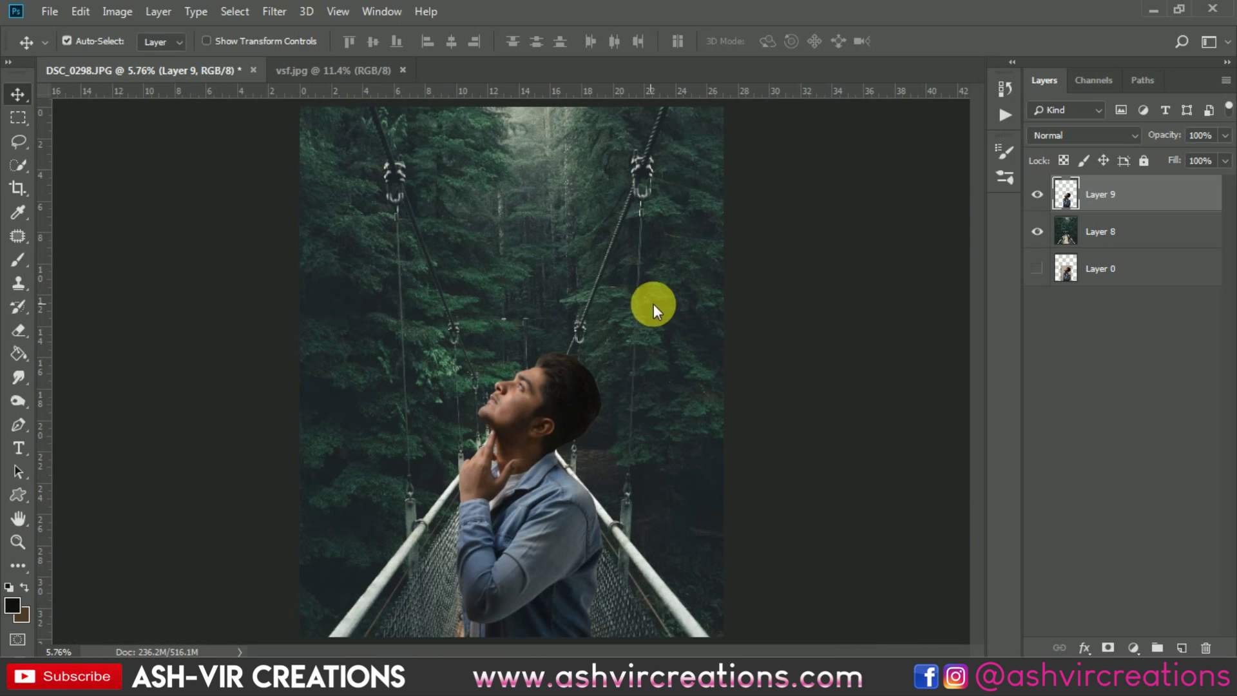
# Step: Select the forest background layer and crop to the existing 4:5 canvas bounds, deleting the pixels that extend beyond them
pyautogui.click(662, 315)
pyautogui.scroll(-2, 662, 313)
pyautogui.scroll(1, 663, 312)
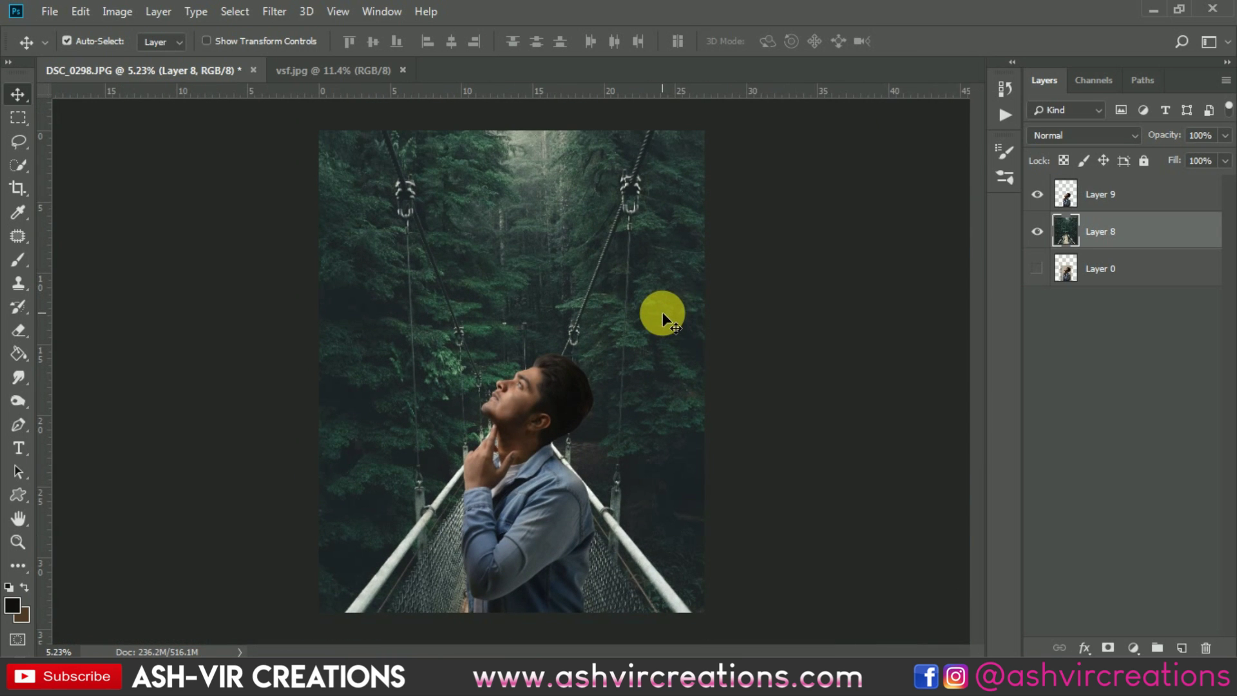
pyautogui.click(290, 18)
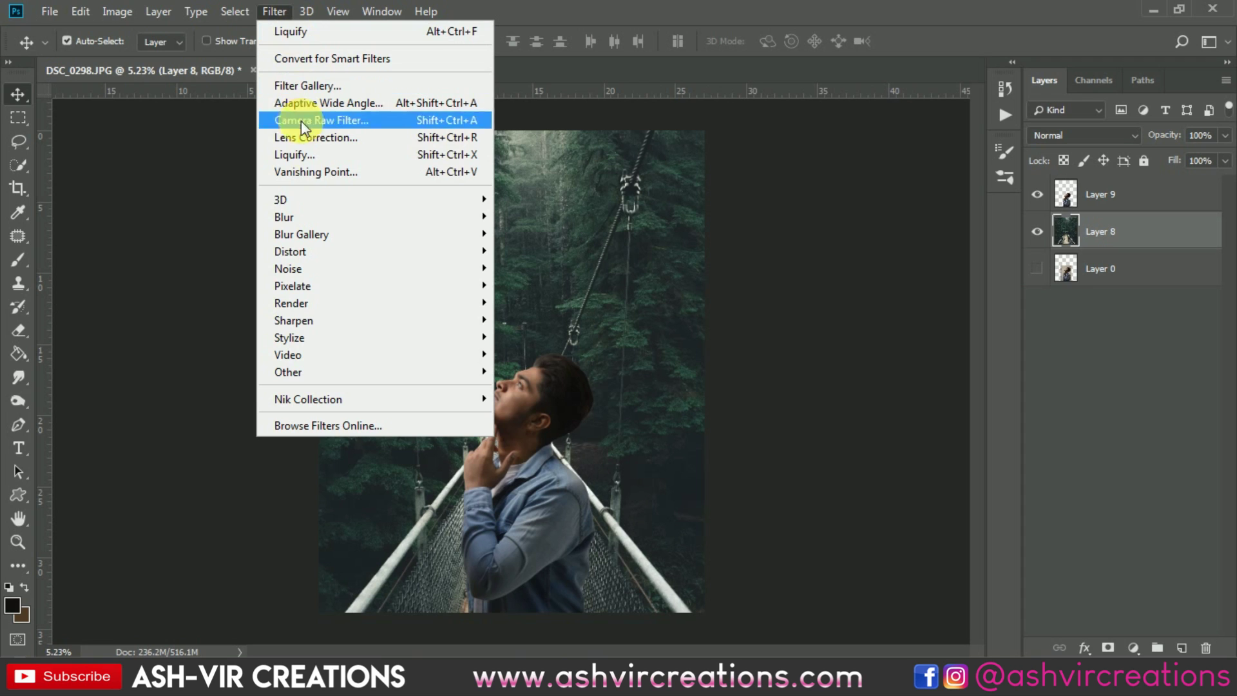
pyautogui.moveTo(311, 219)
pyautogui.click(649, 171)
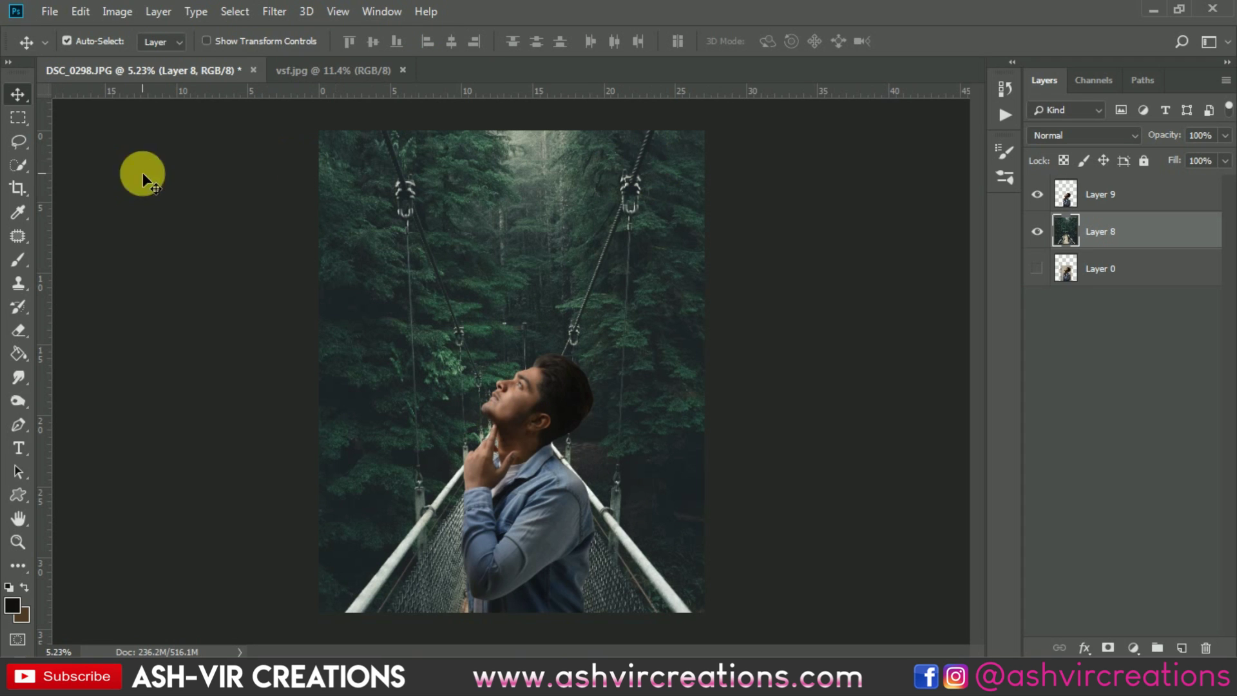
pyautogui.click(13, 193)
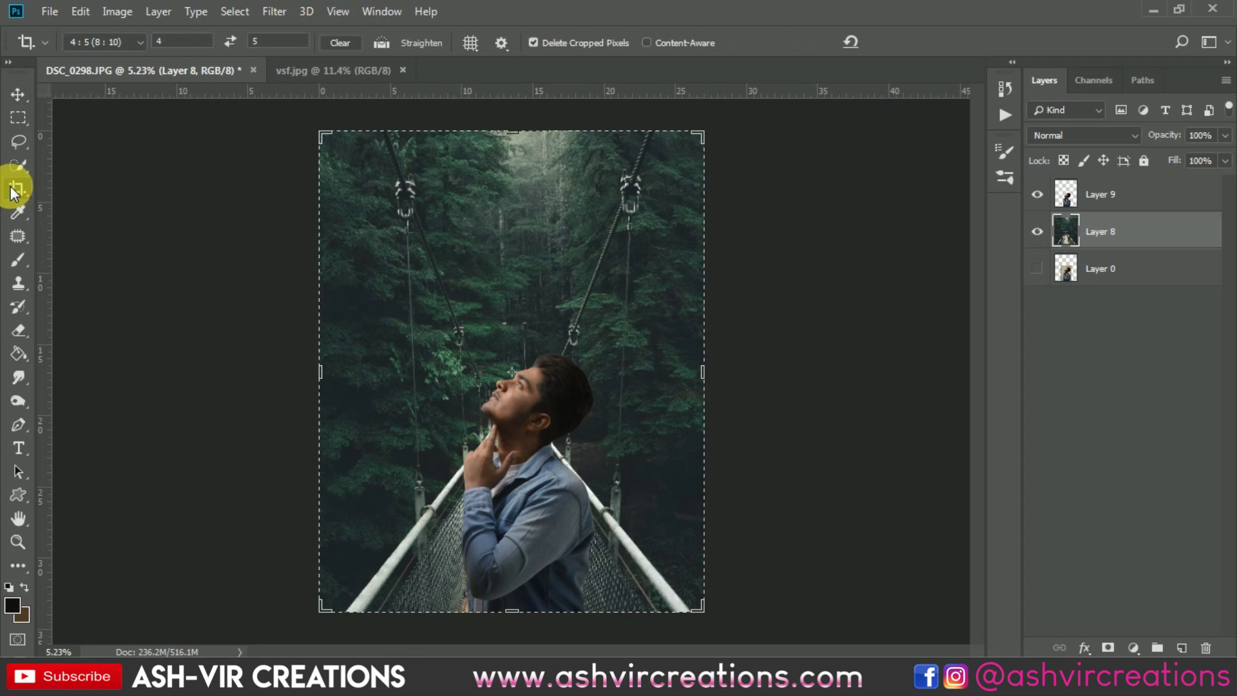
pyautogui.click(264, 230)
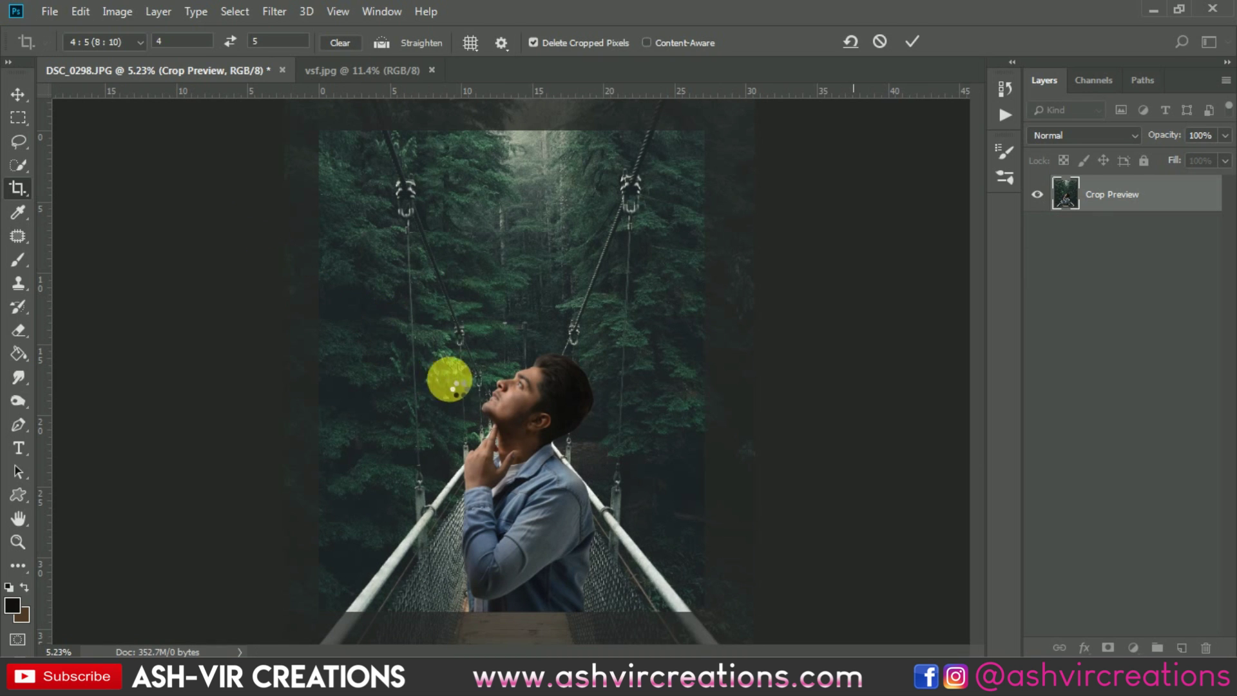
pyautogui.press('v')
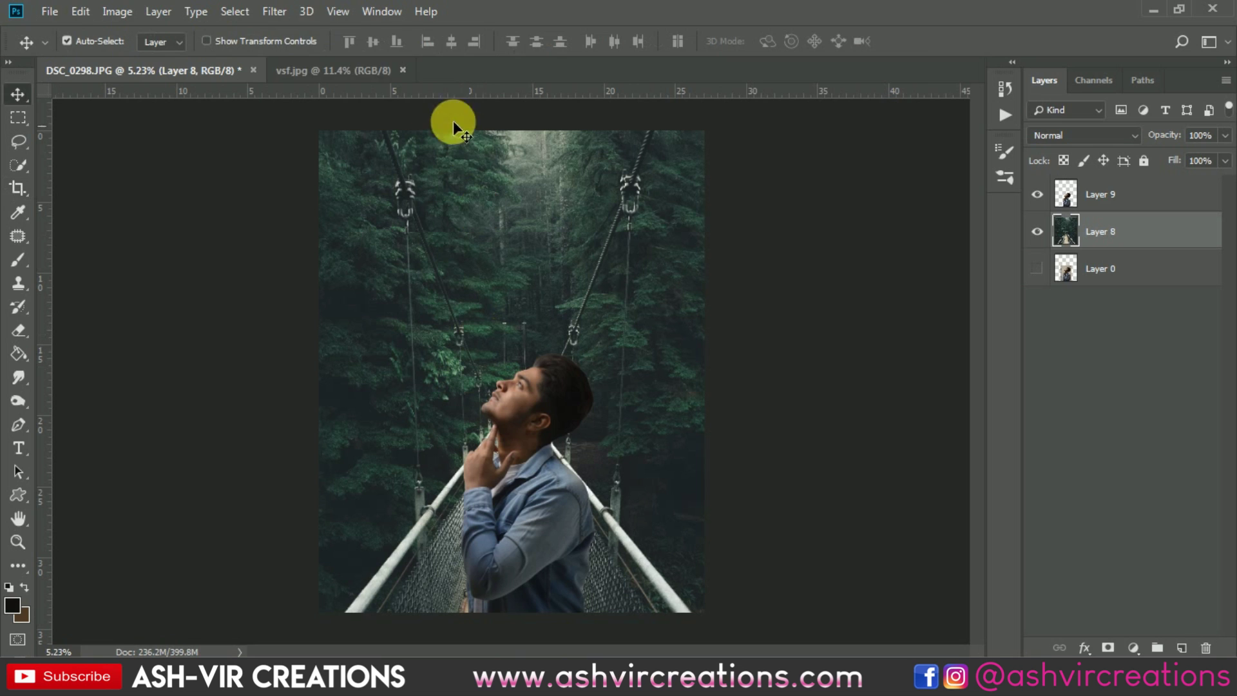
# Step: Apply a 140 px Tilt-Shift blur to Layer 8, centring the sharp band just below the canvas's lower edge
pyautogui.click(284, 15)
pyautogui.moveTo(313, 236)
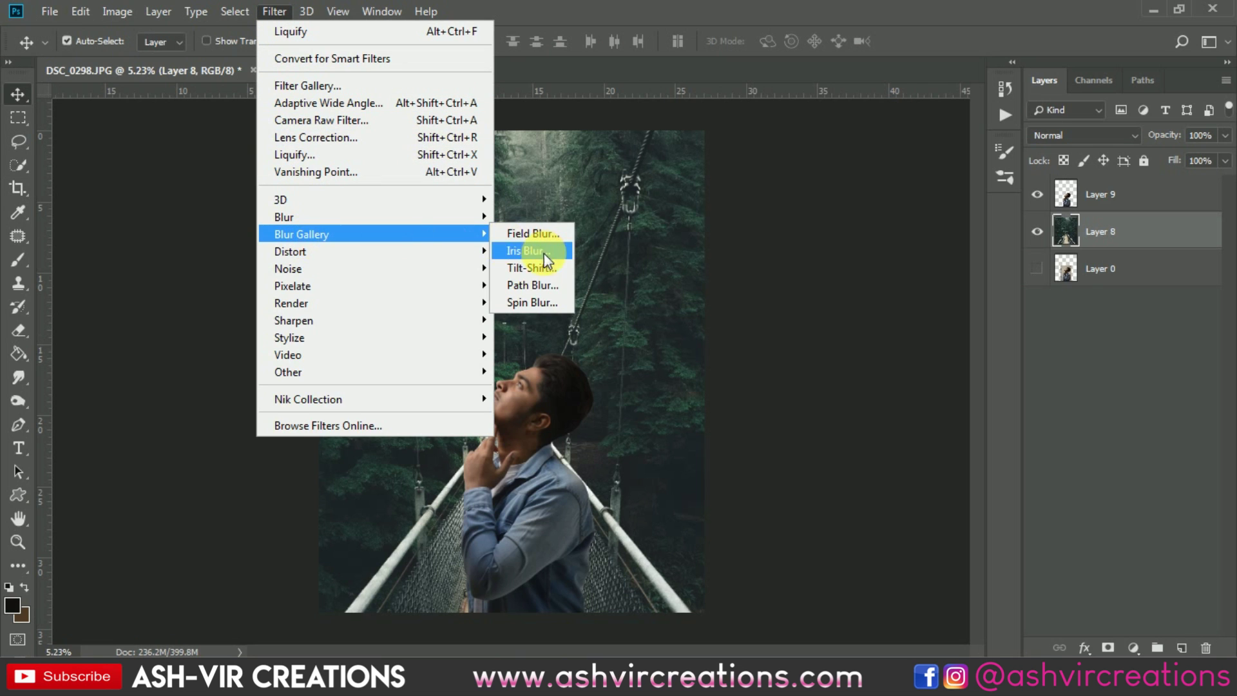
pyautogui.click(543, 268)
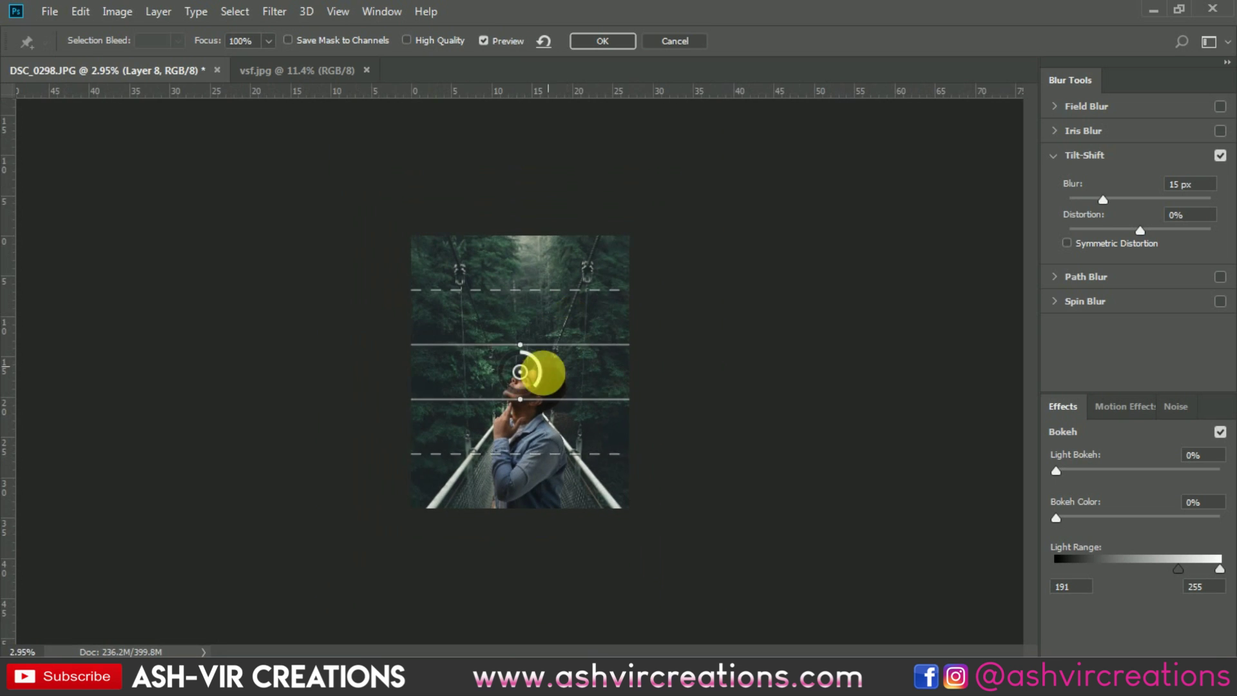
pyautogui.moveTo(518, 374); pyautogui.dragTo(522, 516)
pyautogui.hotkey('ctrl', '+')
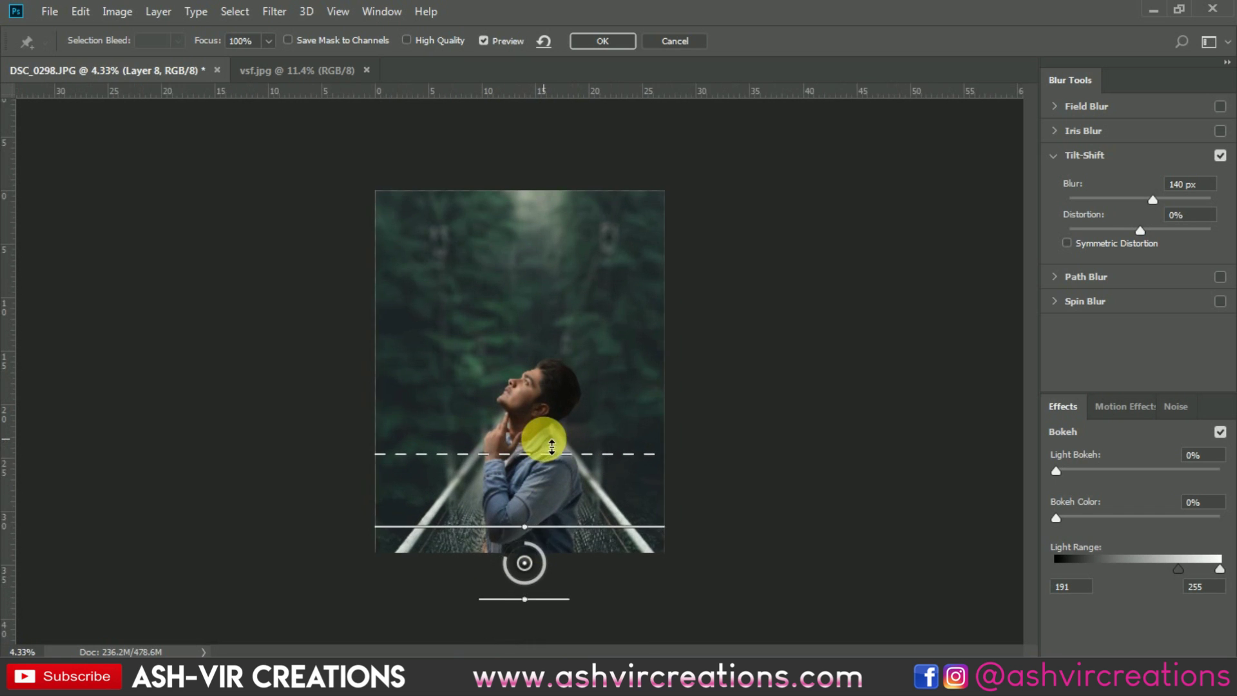
pyautogui.moveTo(546, 466)
pyautogui.mouseDown()
pyautogui.moveTo(525, 443)
pyautogui.moveTo(533, 464)
pyautogui.mouseUp()
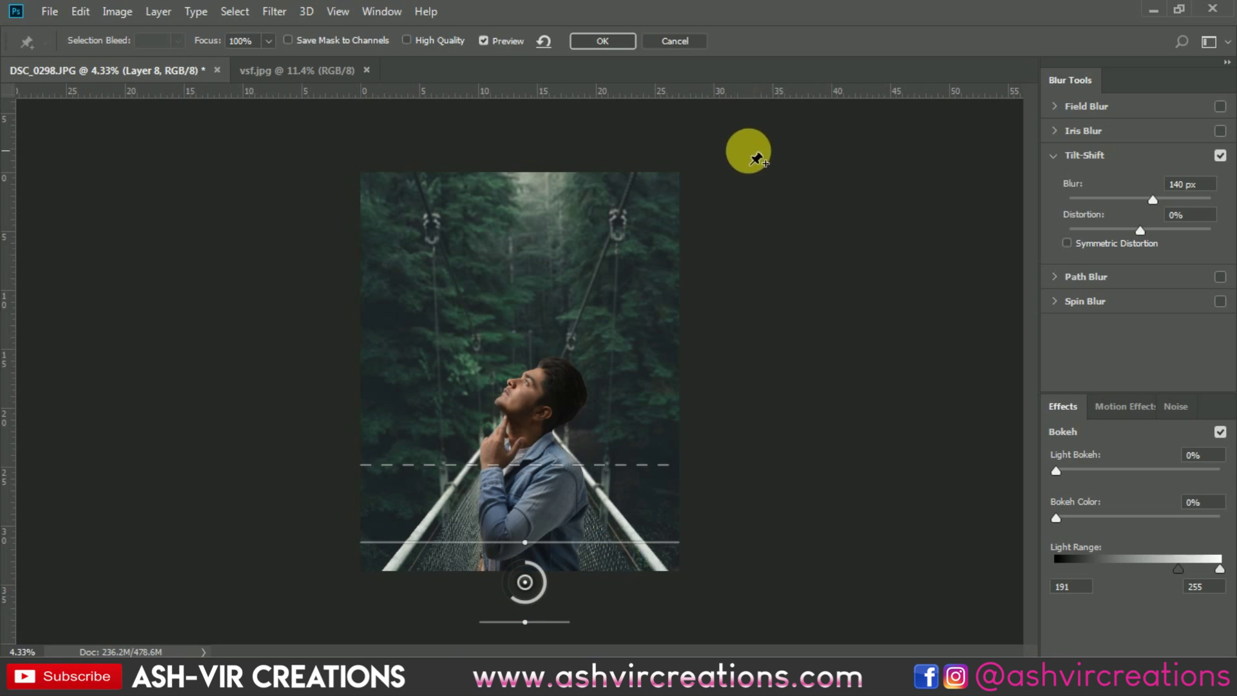
pyautogui.click(627, 45)
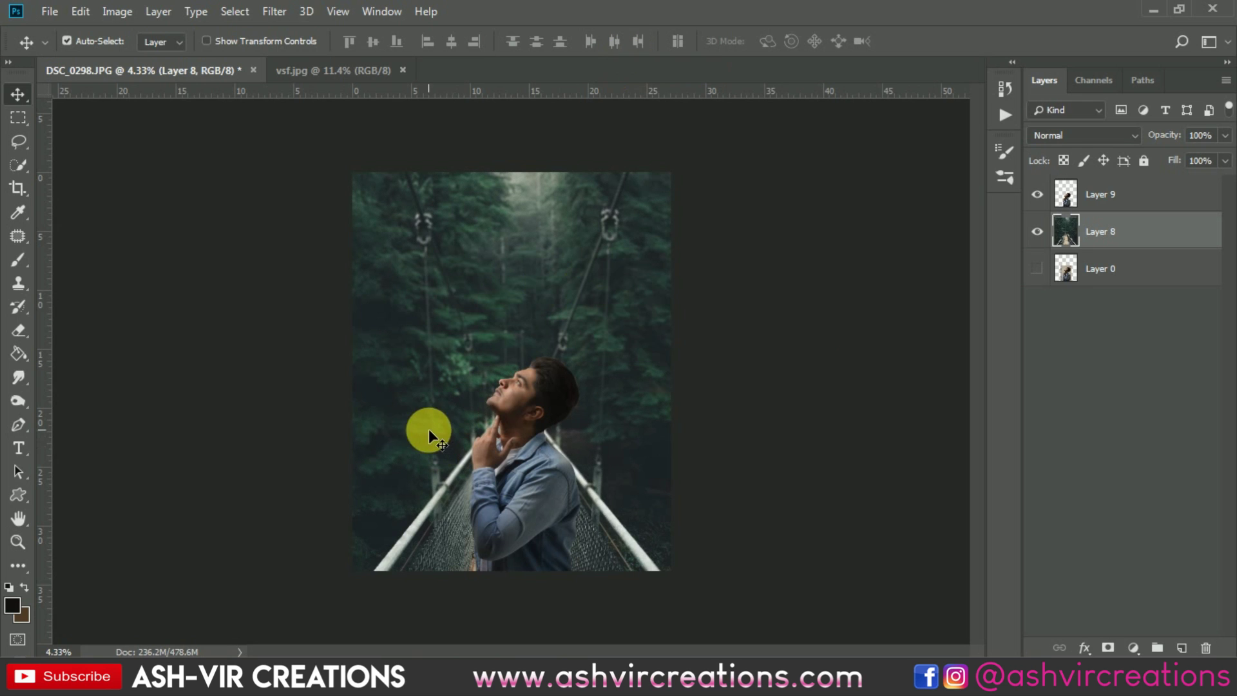
# Step: Add a Color Lookup adjustment layer above Layer 9 using the 3DLUT file AVC-S.Kold-10.CUBE
pyautogui.click(1115, 193)
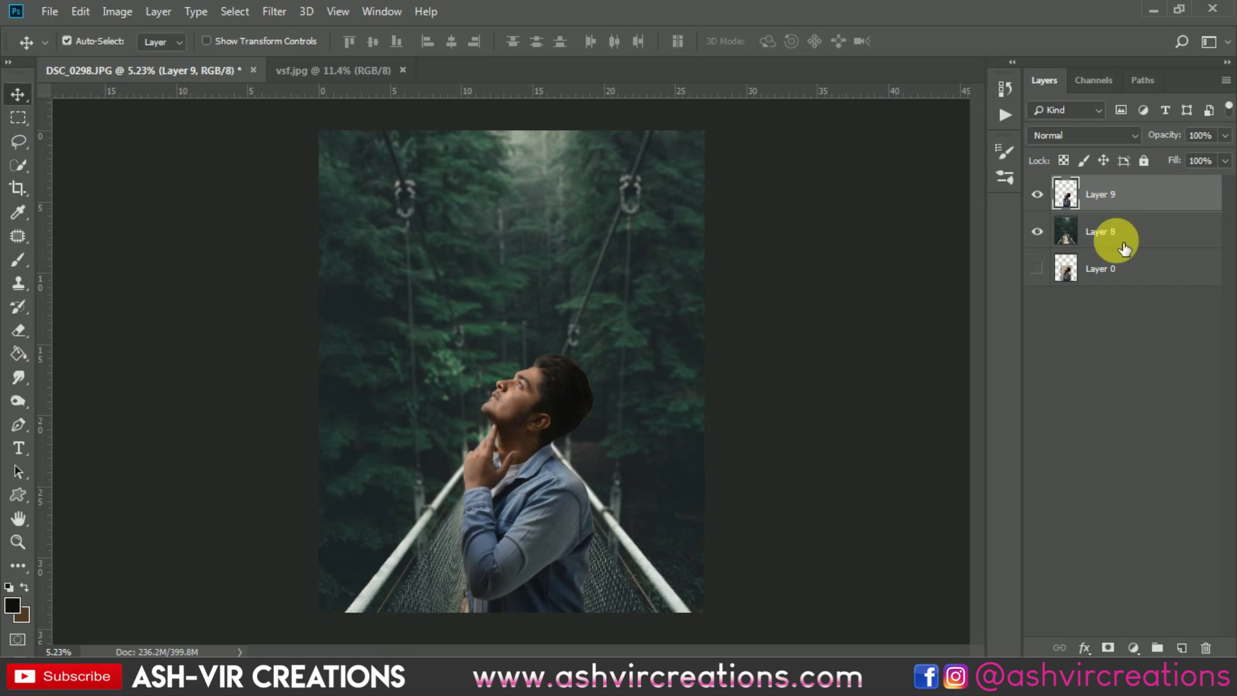
pyautogui.click(1144, 648)
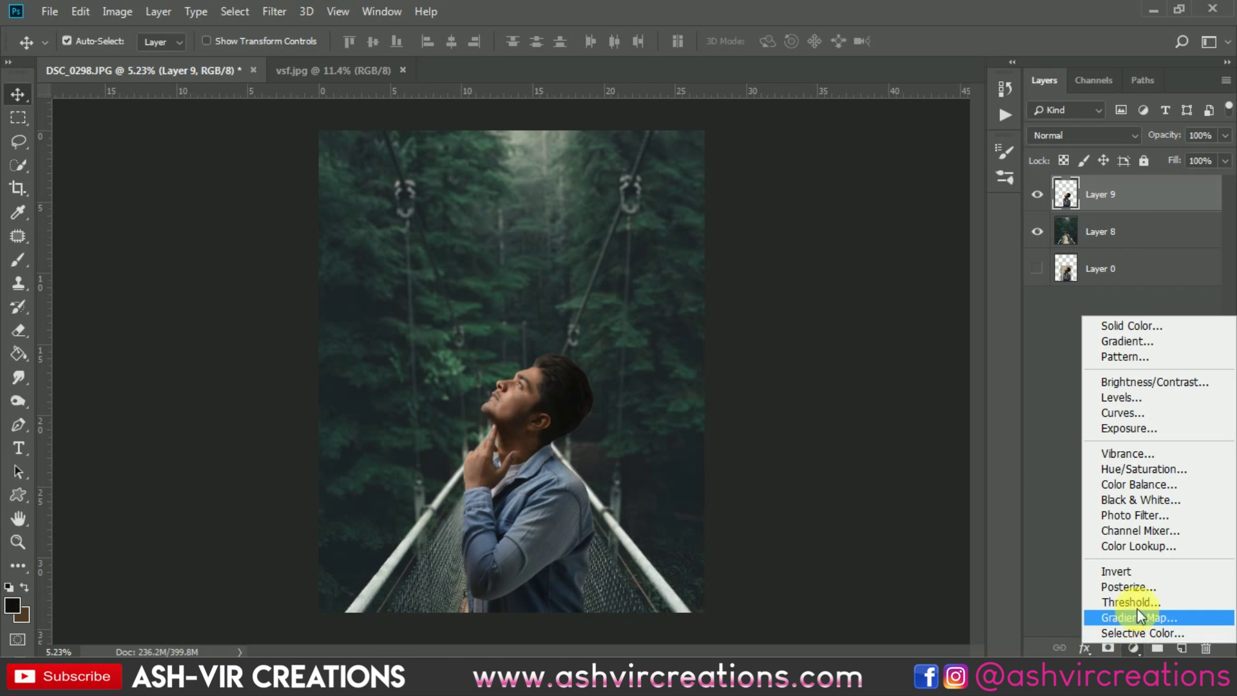
pyautogui.click(1138, 541)
pyautogui.click(920, 211)
pyautogui.moveTo(1118, 118); pyautogui.dragTo(1120, 413)
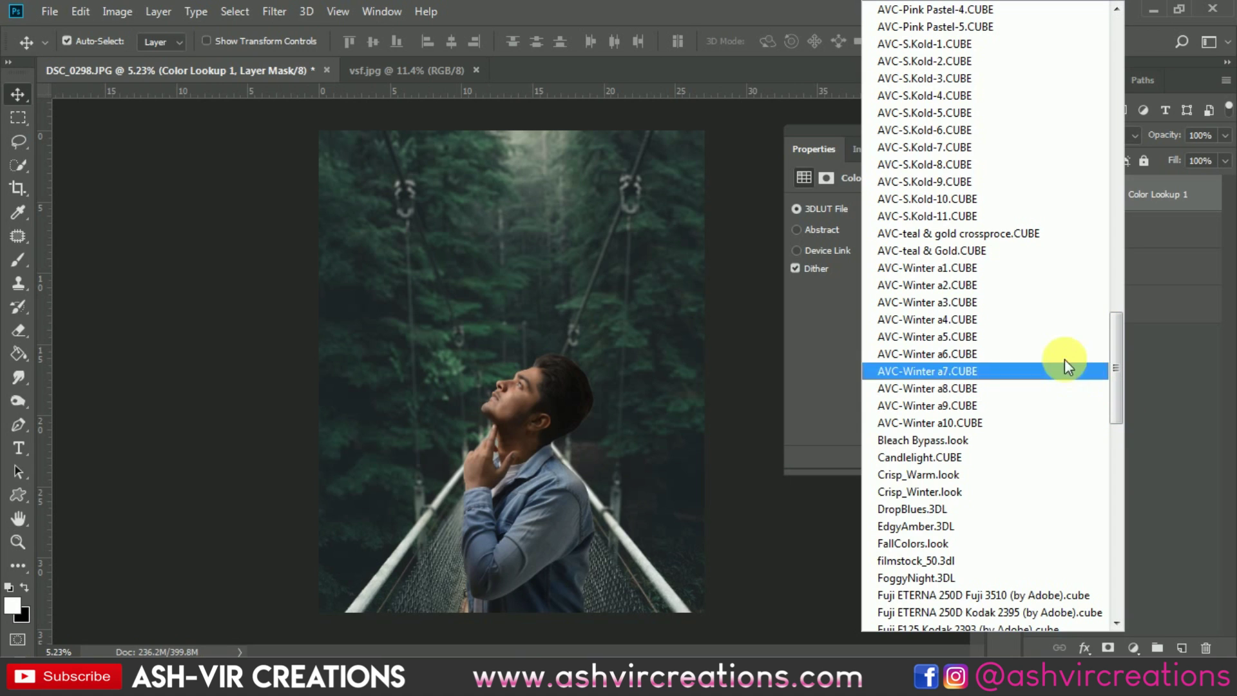
pyautogui.click(933, 183)
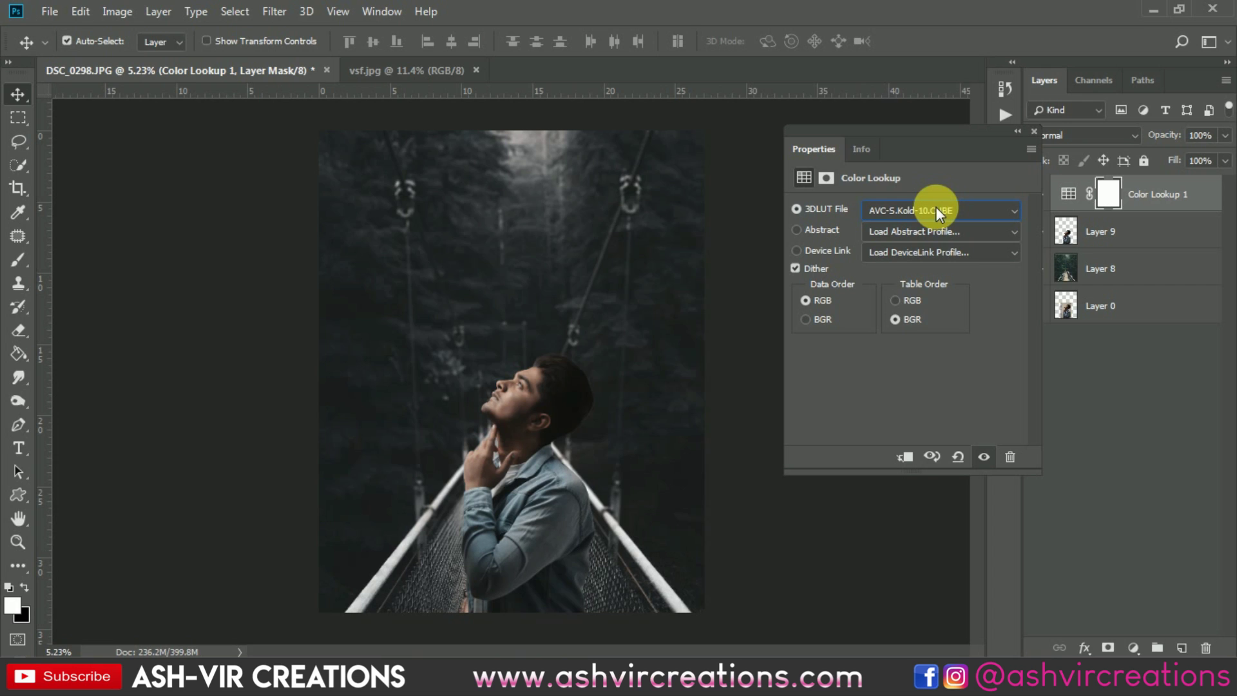
pyautogui.click(1035, 131)
pyautogui.scroll(-1, 690, 320)
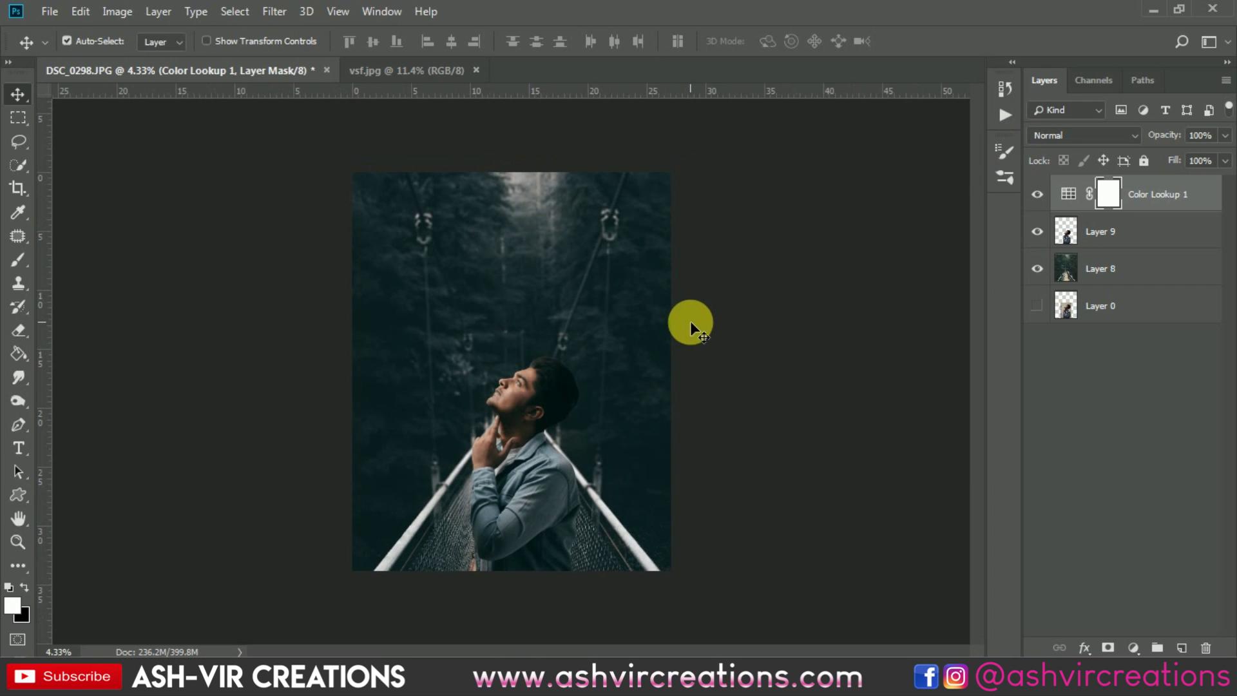
# Step: Add a Selective Color adjustment clipped to Layer 9 and set Black to -4% for the Blacks
pyautogui.click(1096, 233)
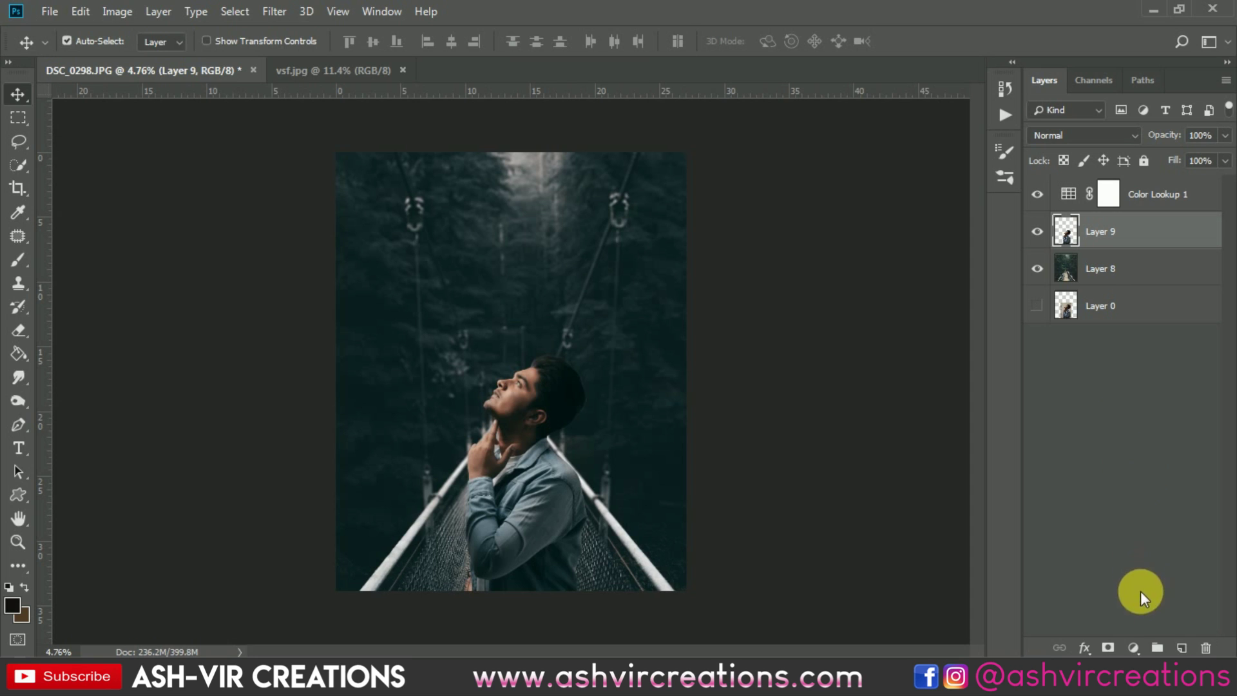
pyautogui.click(1133, 646)
pyautogui.click(1142, 628)
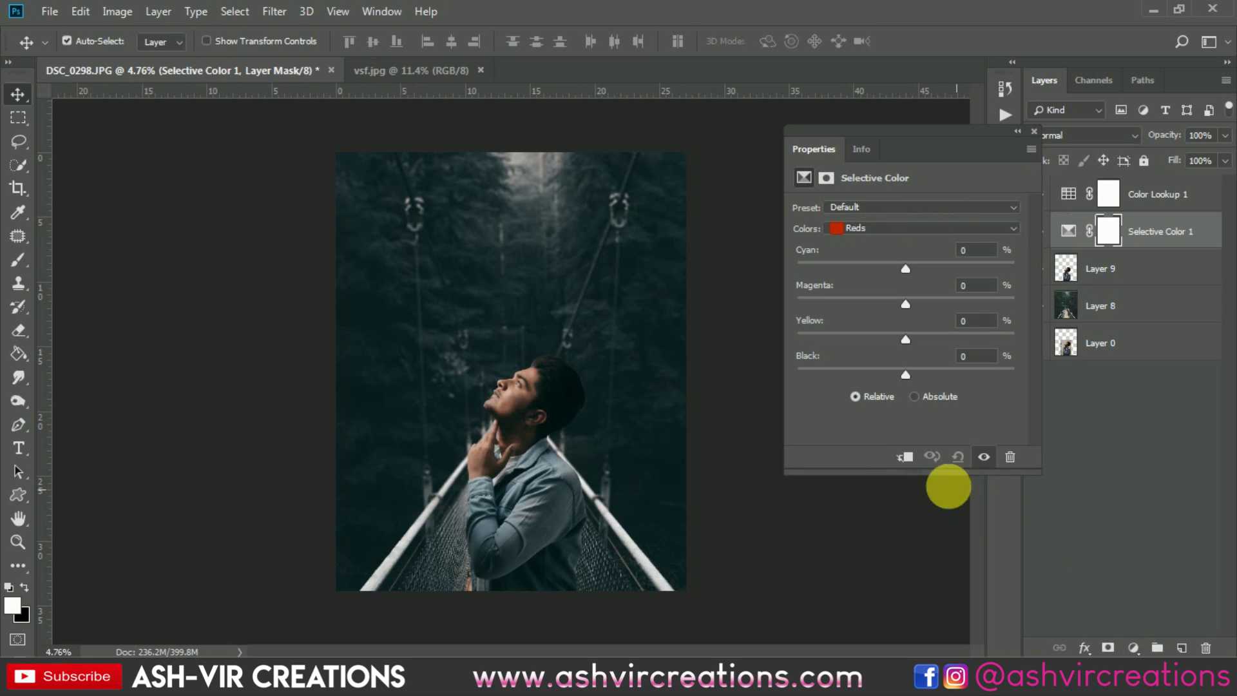
pyautogui.click(873, 235)
pyautogui.click(864, 362)
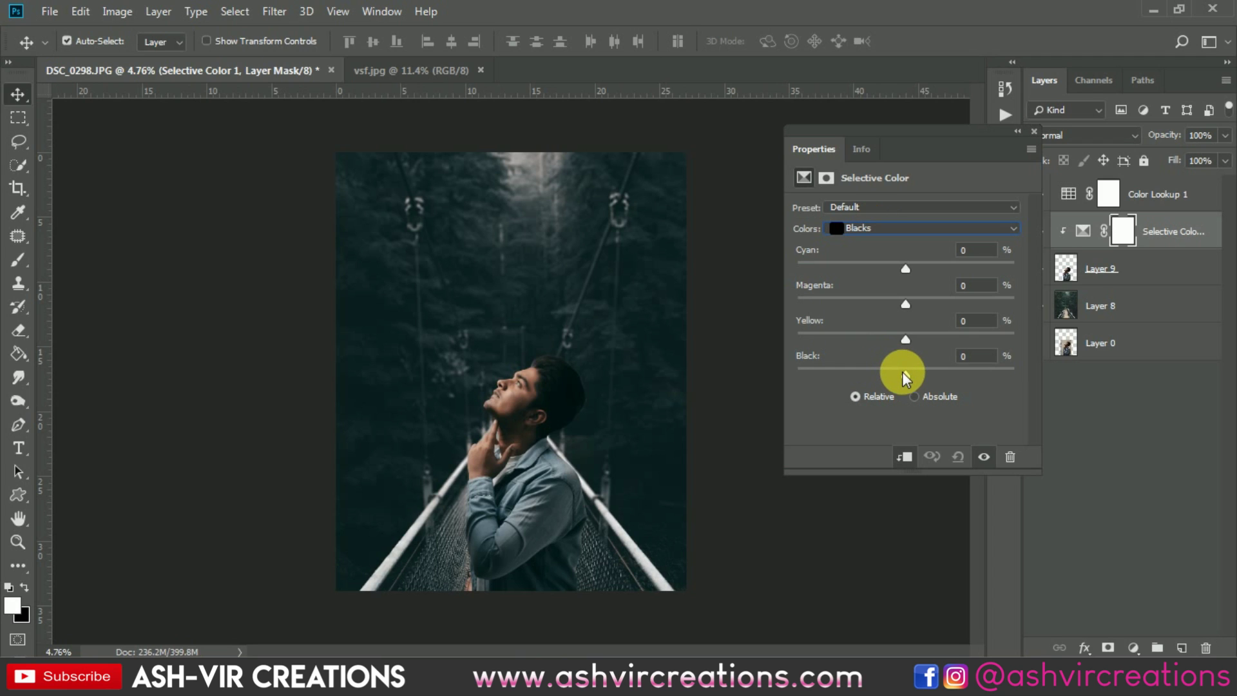
pyautogui.moveTo(902, 372); pyautogui.dragTo(901, 374)
pyautogui.moveTo(901, 373); pyautogui.dragTo(901, 373)
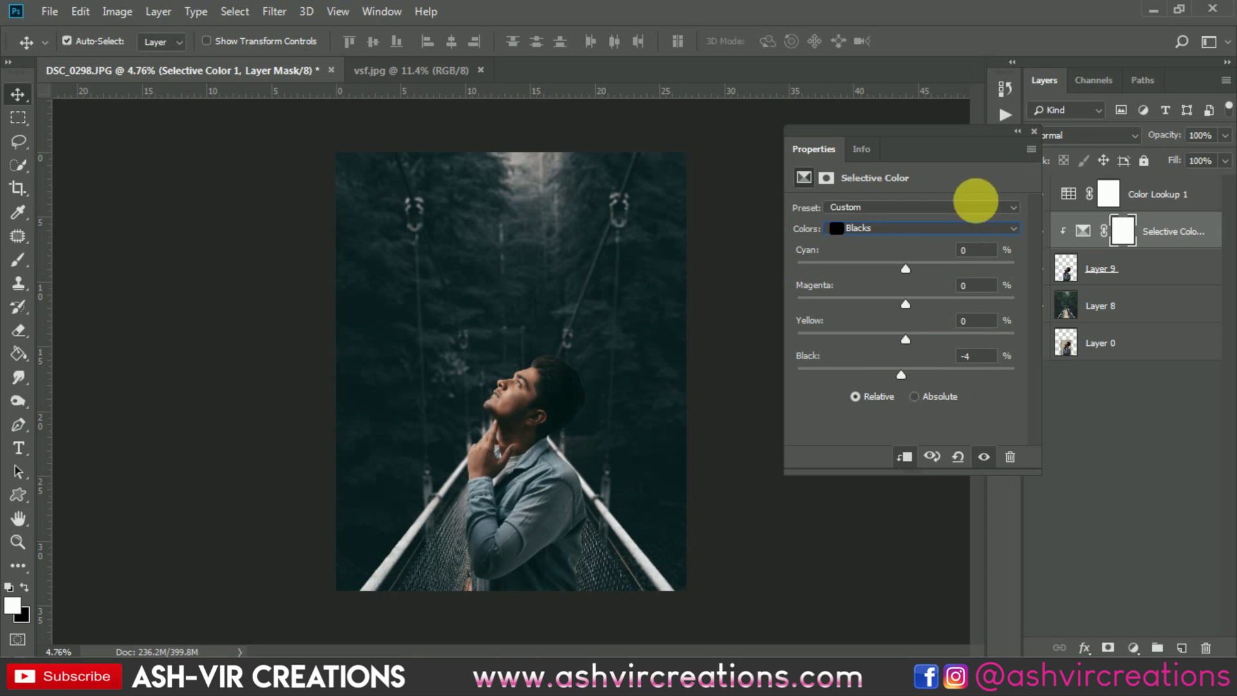
pyautogui.click(1035, 129)
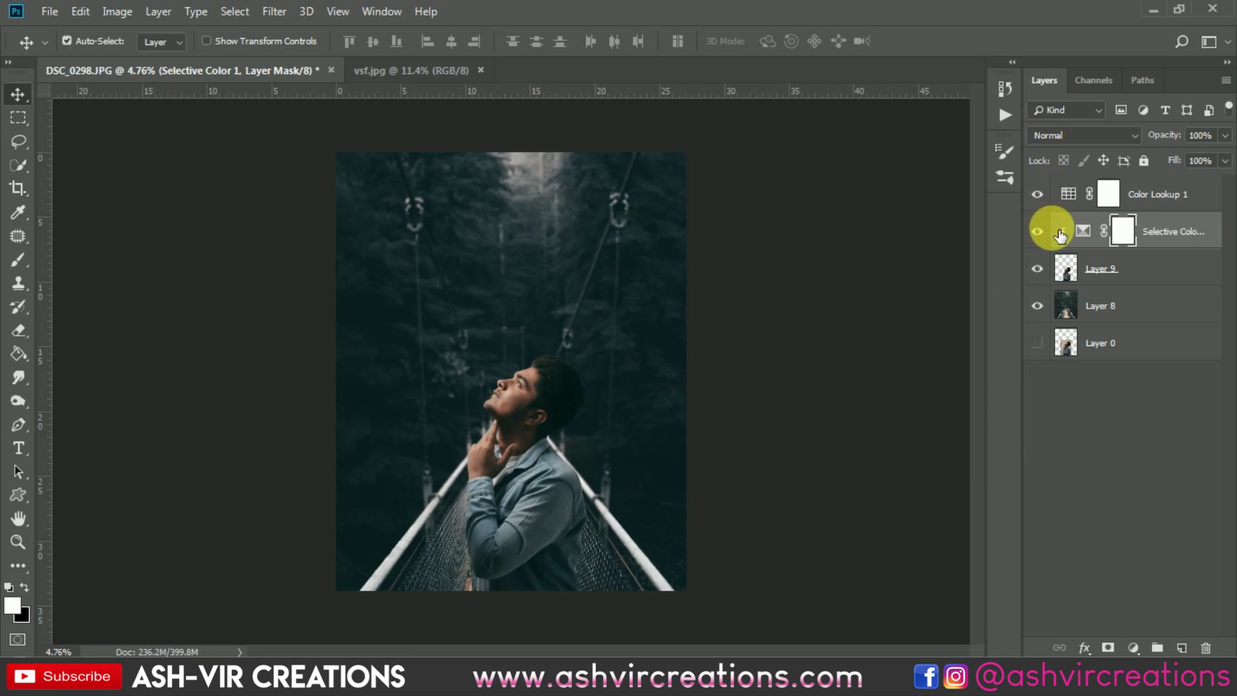
# Step: Darken the hair's outer edge on Layer 9 with the Burn tool at Midtones, 84% exposure, reducing the brush from 400 to 250
pyautogui.click(1098, 268)
pyautogui.scroll(3, 587, 373)
pyautogui.scroll(5, 586, 372)
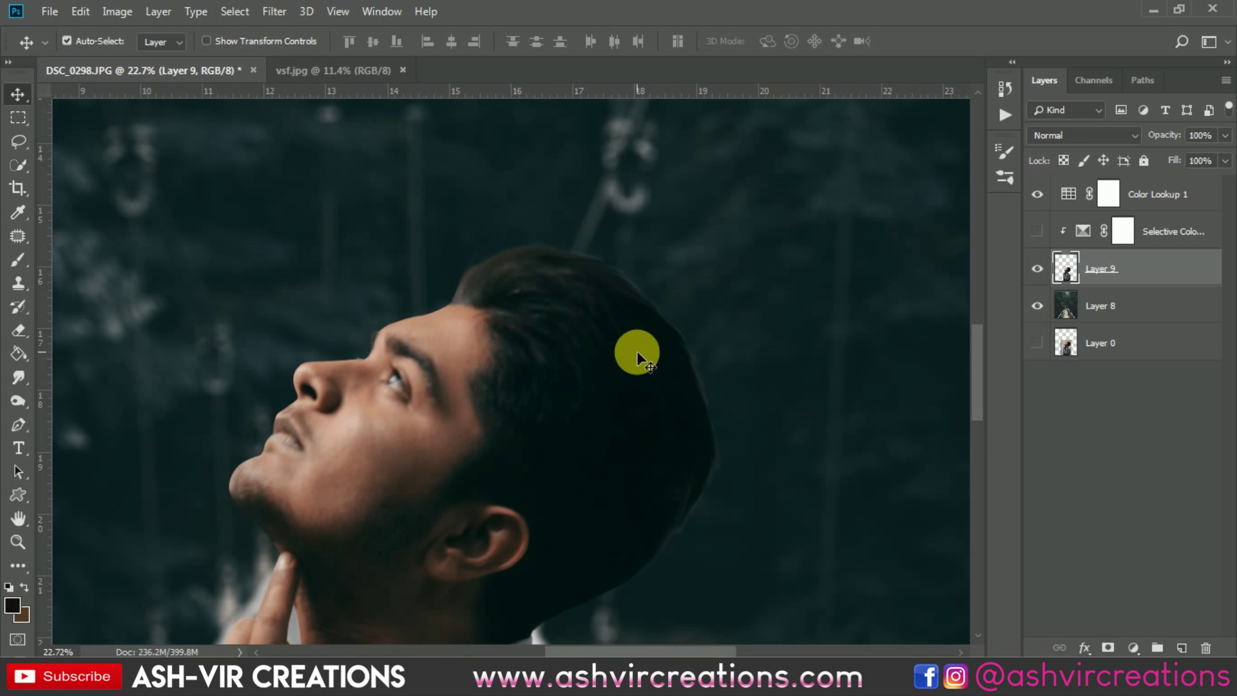
pyautogui.moveTo(25, 400); pyautogui.dragTo(65, 415)
pyautogui.moveTo(275, 33); pyautogui.dragTo(284, 33)
pyautogui.press(']')
pyautogui.press(']')
pyautogui.press(']')
pyautogui.press(']')
pyautogui.press(']')
pyautogui.press(']')
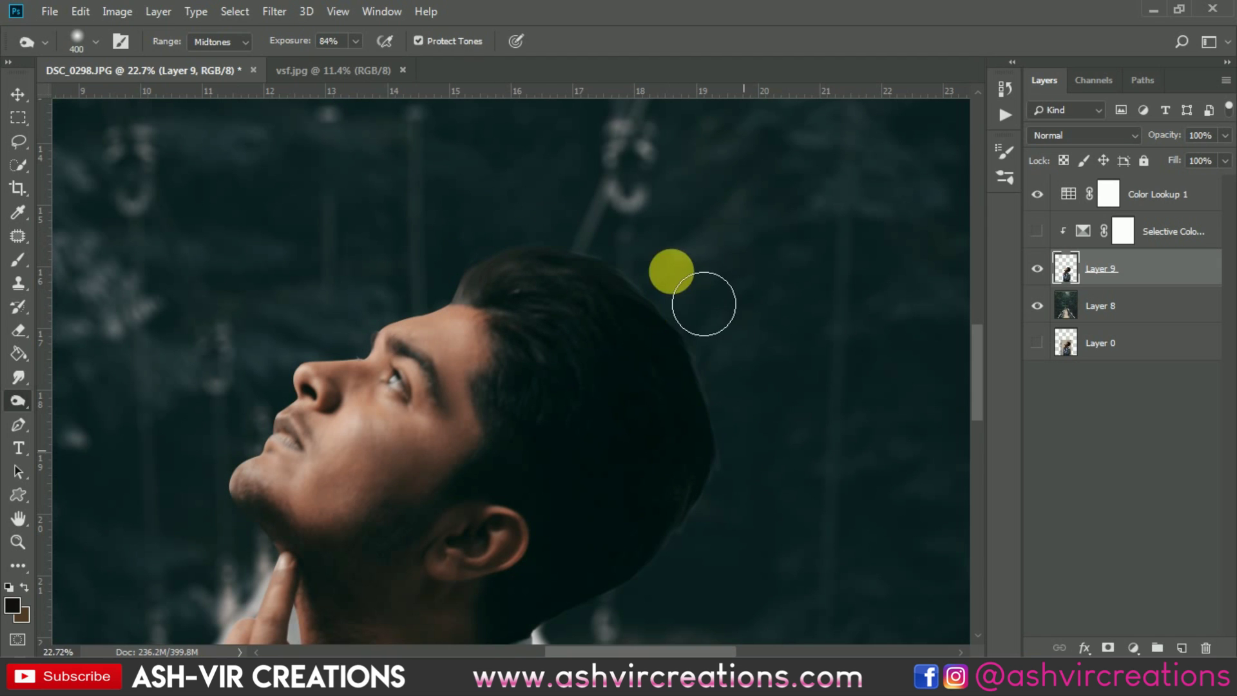
pyautogui.press('[')
pyautogui.press('[')
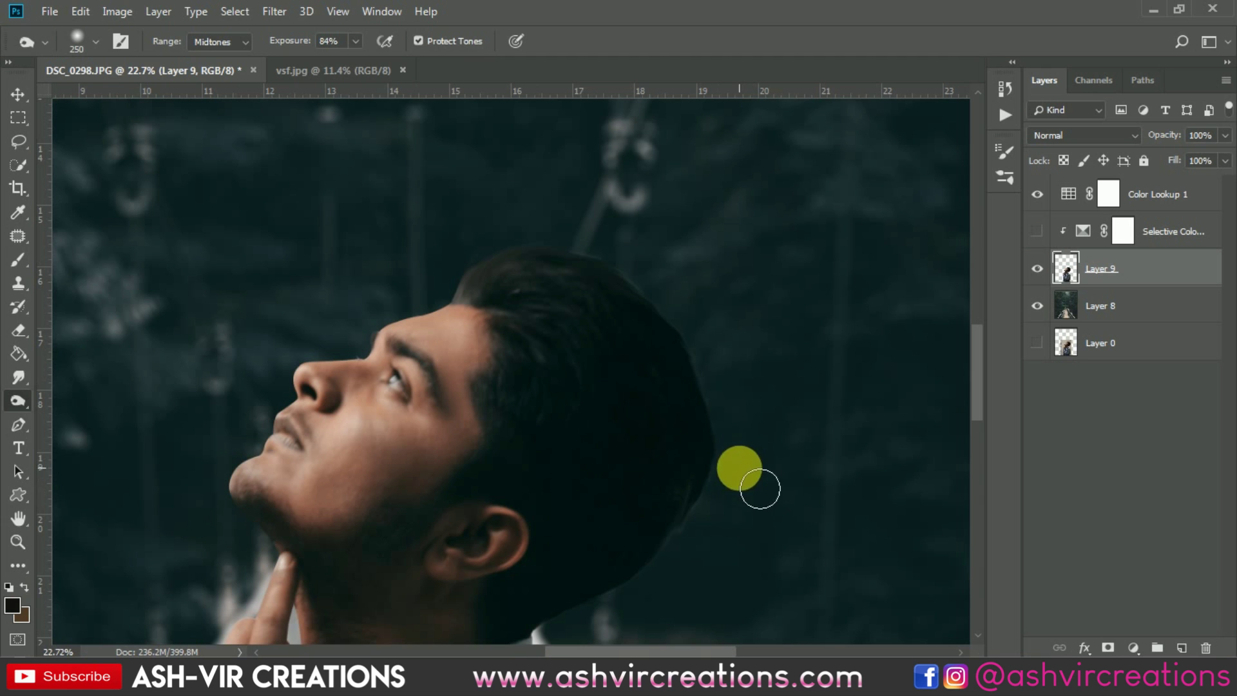
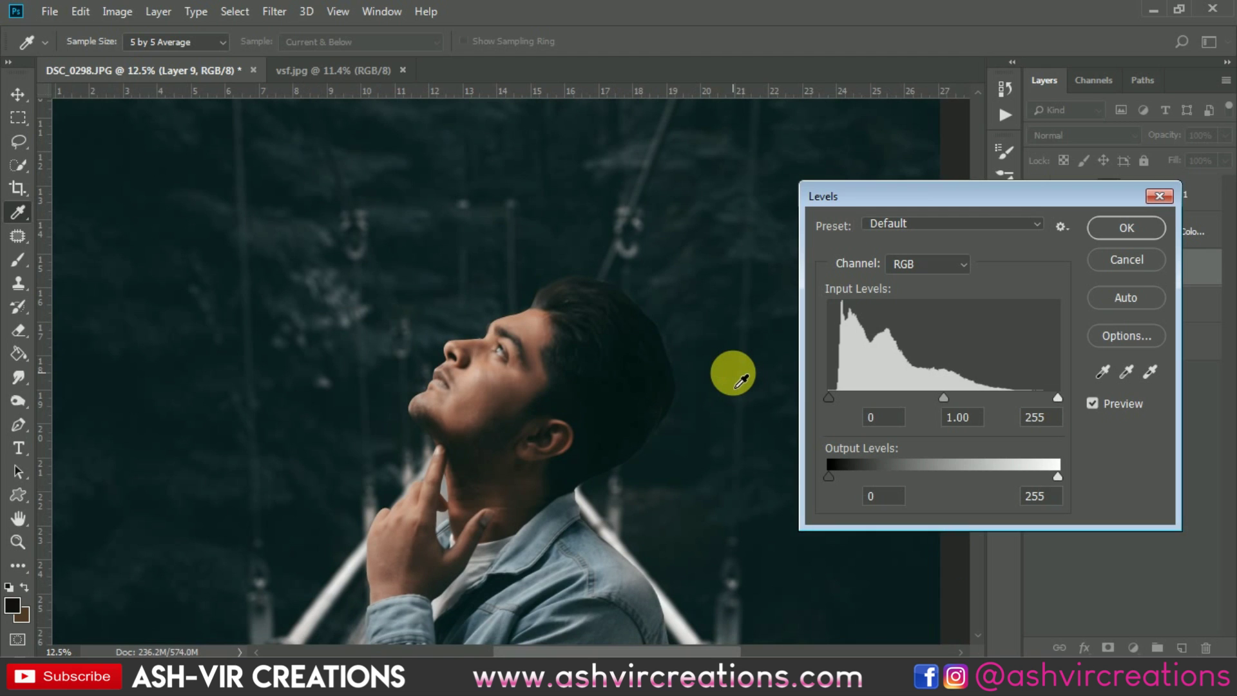
# Step: Apply Levels to Layer 9 with the midtone input at 1.08 and white input at 236, comparing the preview off and on
pyautogui.hotkey('ctrl', '0')
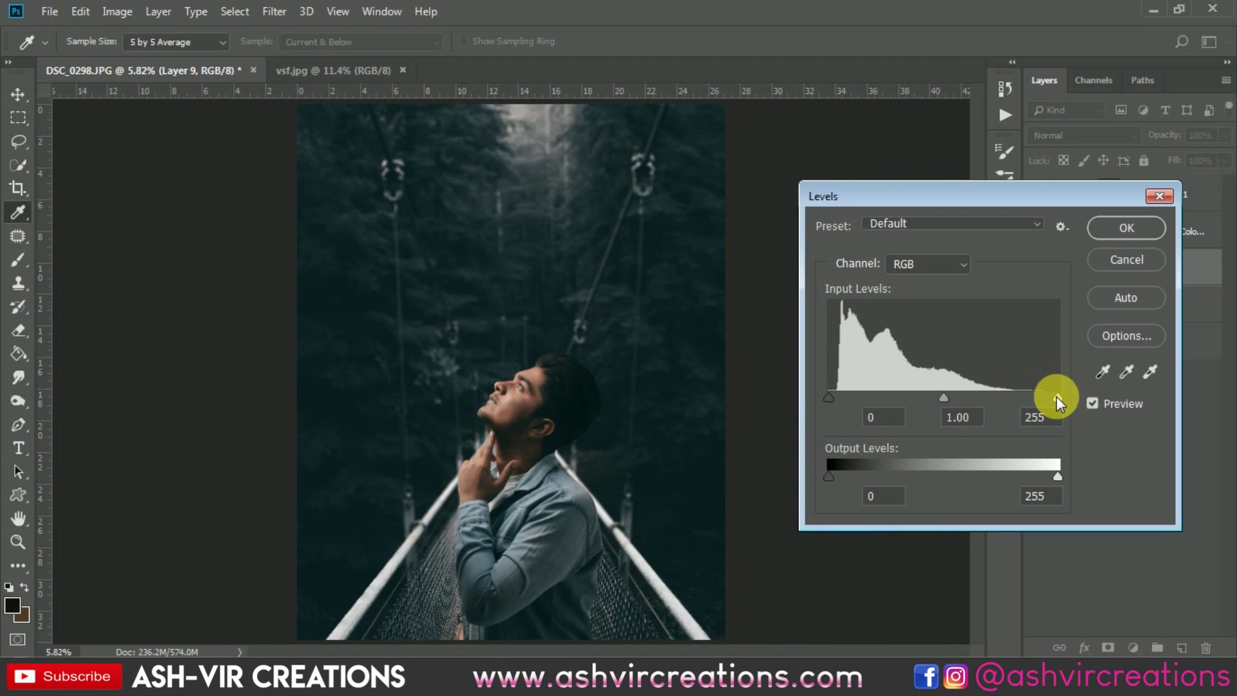
pyautogui.moveTo(1057, 397); pyautogui.dragTo(1041, 397)
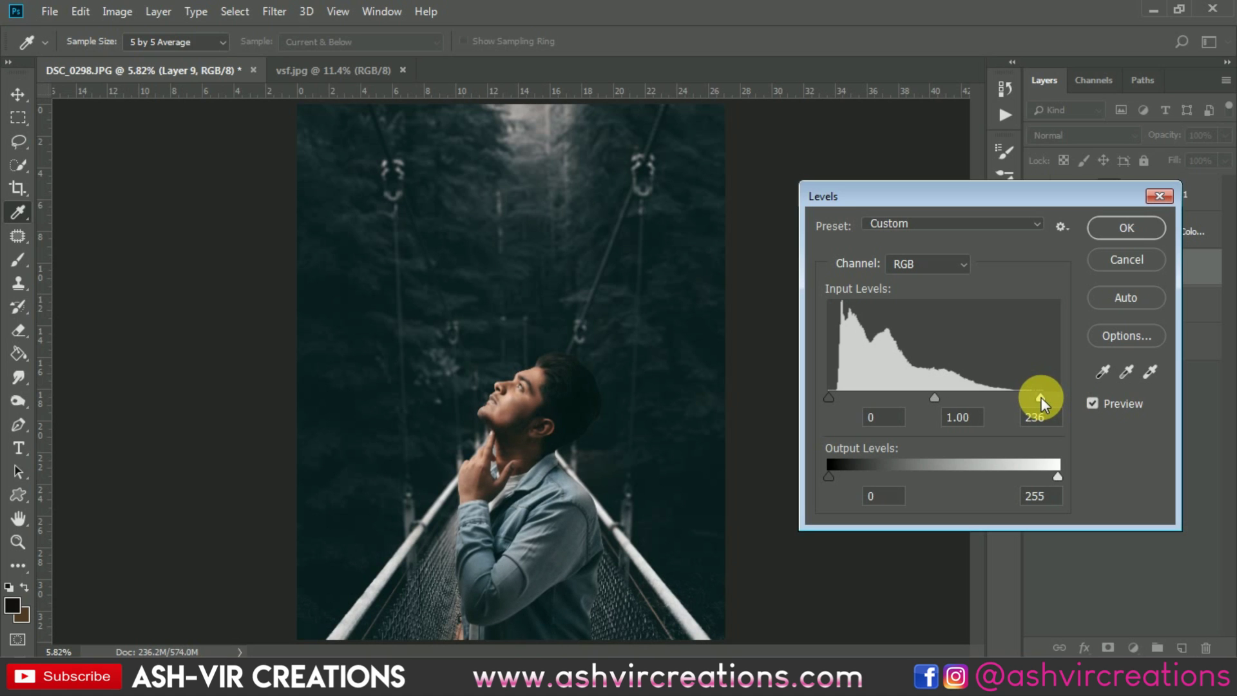
pyautogui.moveTo(933, 396); pyautogui.dragTo(926, 395)
pyautogui.click(931, 396)
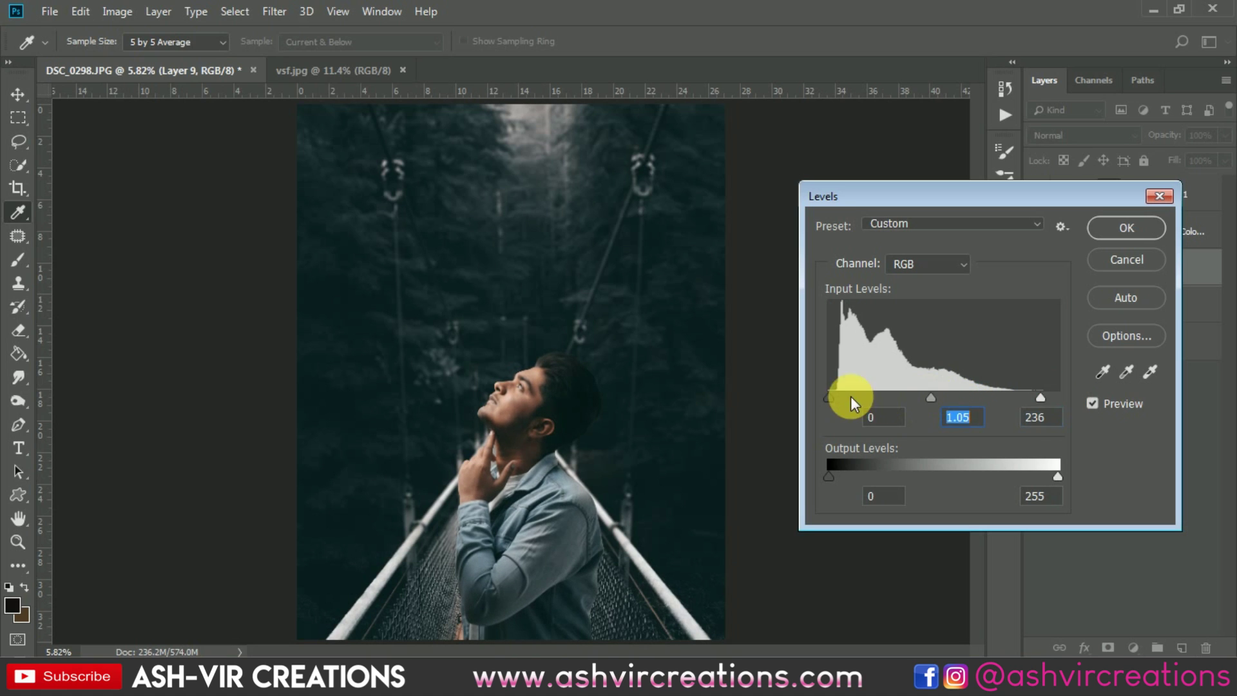
pyautogui.click(830, 394)
pyautogui.click(930, 397)
pyautogui.hotkey('ctrl', '-')
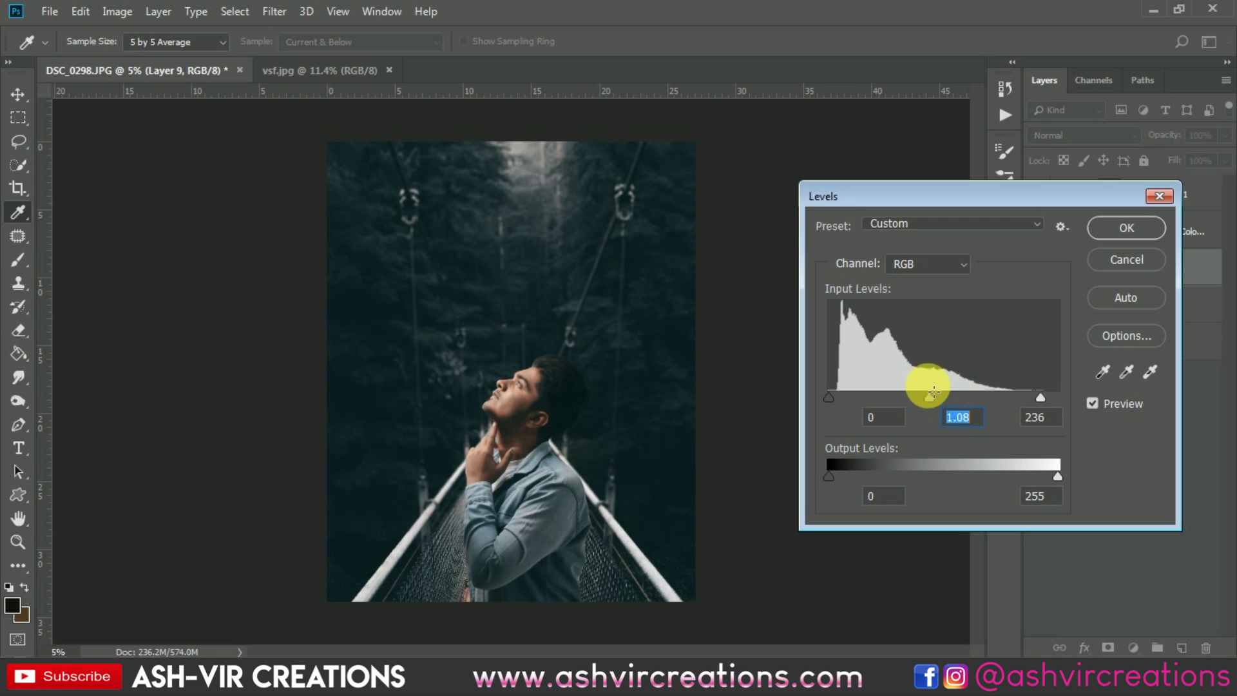
pyautogui.click(1093, 403)
pyautogui.click(1093, 400)
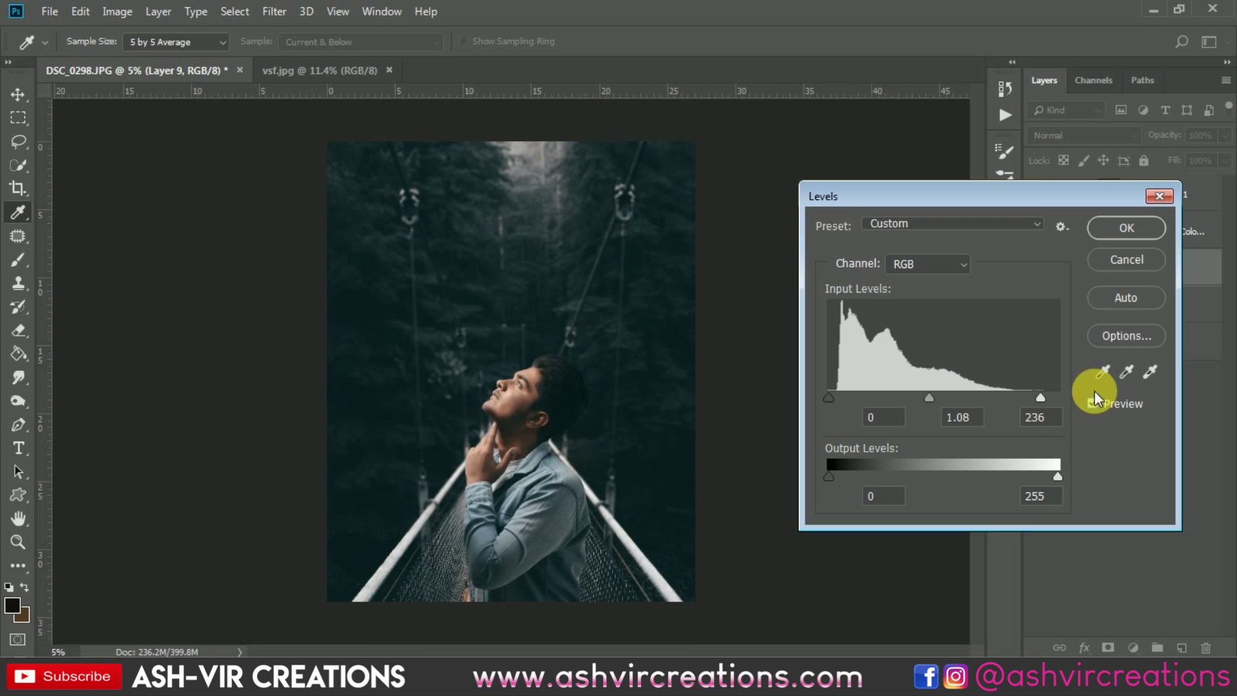
pyautogui.click(1124, 227)
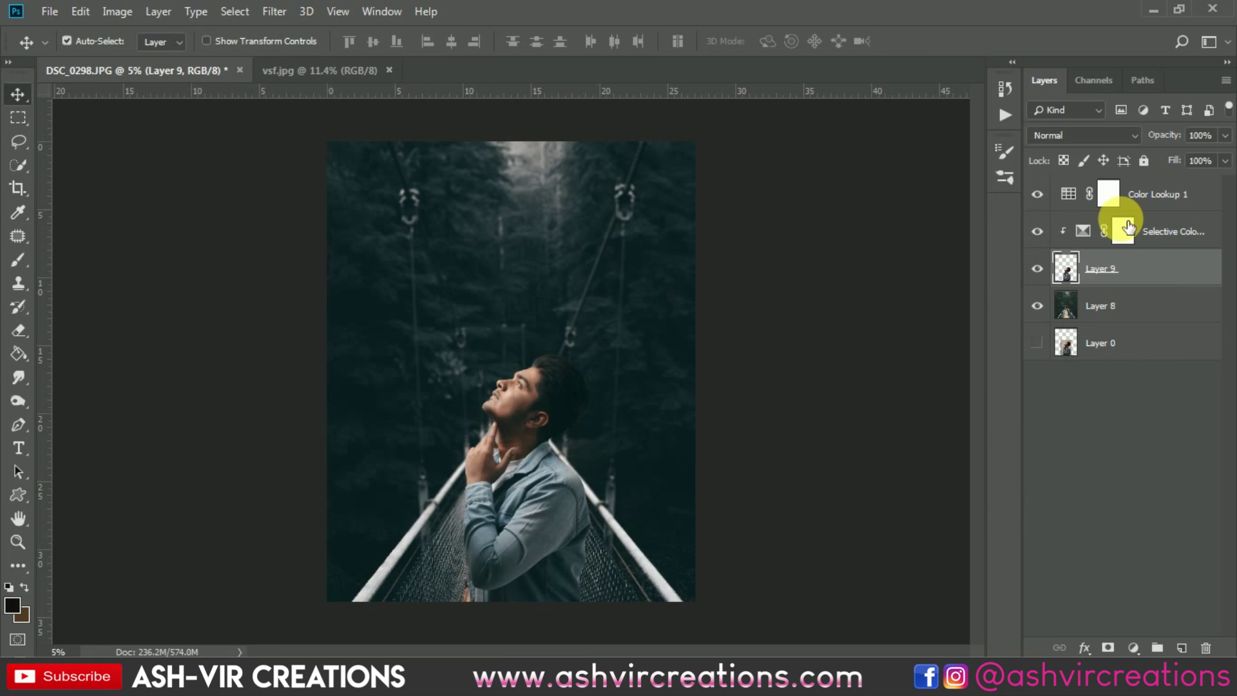
# Step: Set the Blacks in the Selective Color adjustment to Cyan +5% and Black -6%, comparing the image with the adjustment off and on
pyautogui.click(1087, 234)
pyautogui.doubleClick(1087, 232)
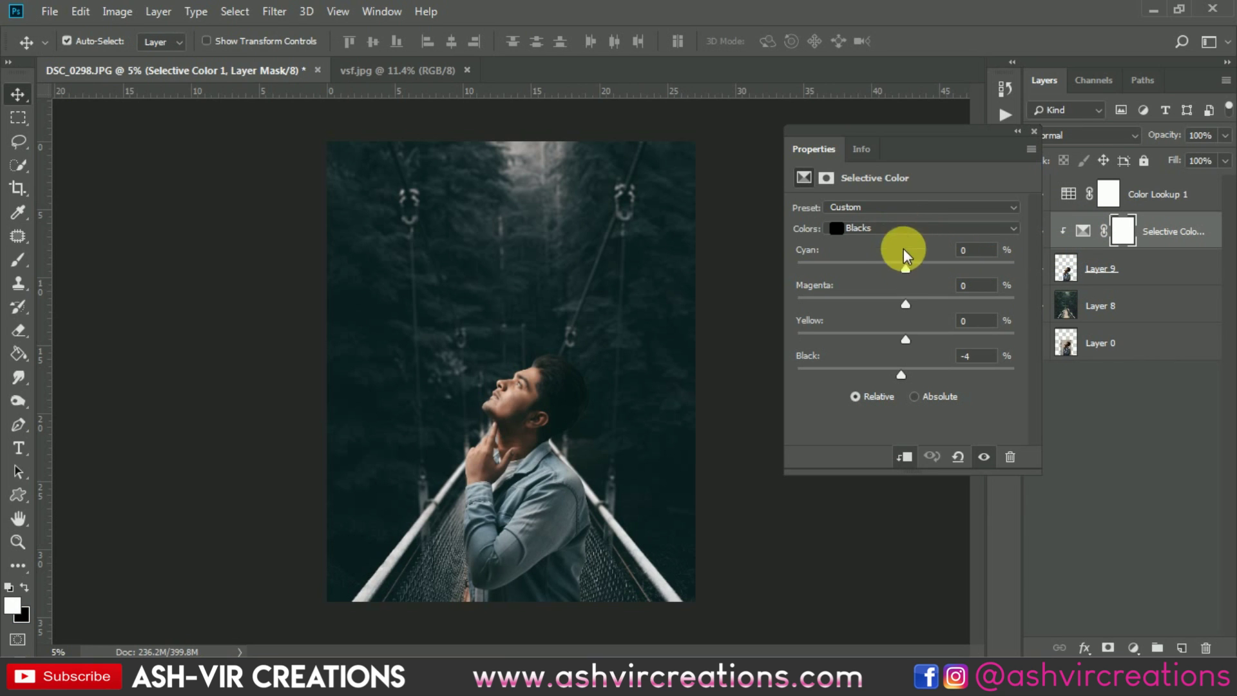
pyautogui.moveTo(907, 269)
pyautogui.mouseDown()
pyautogui.moveTo(933, 271)
pyautogui.moveTo(911, 270)
pyautogui.mouseUp()
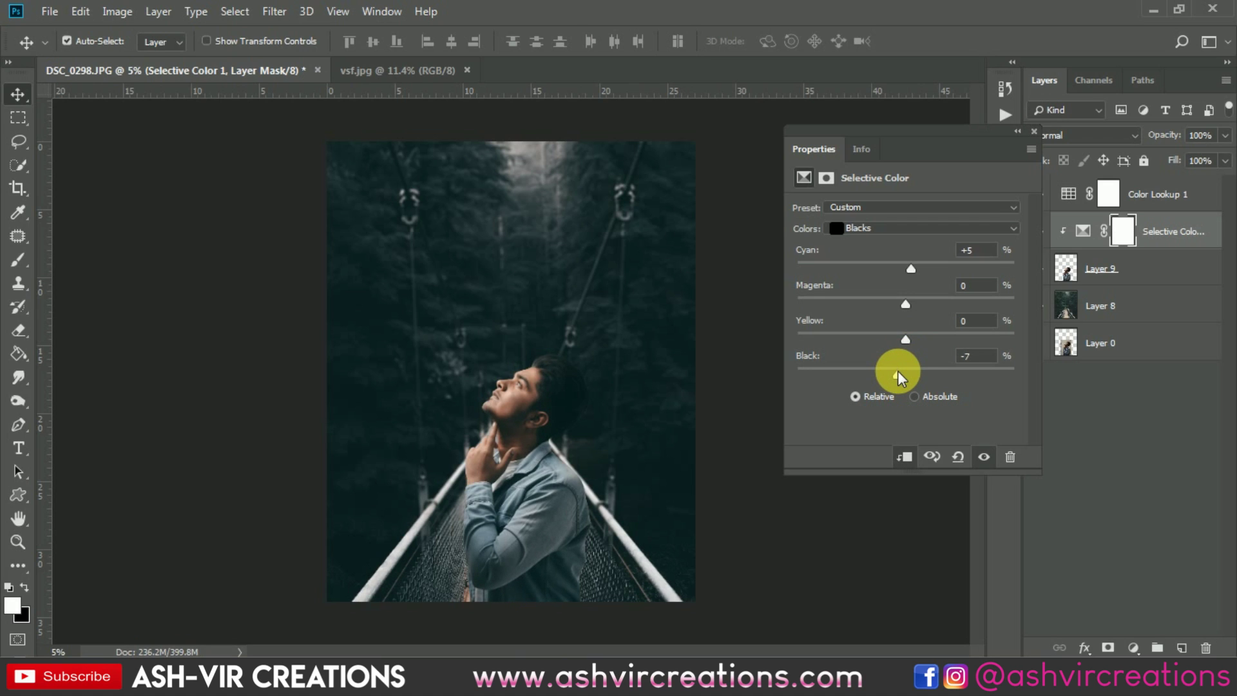
pyautogui.moveTo(899, 374); pyautogui.dragTo(900, 374)
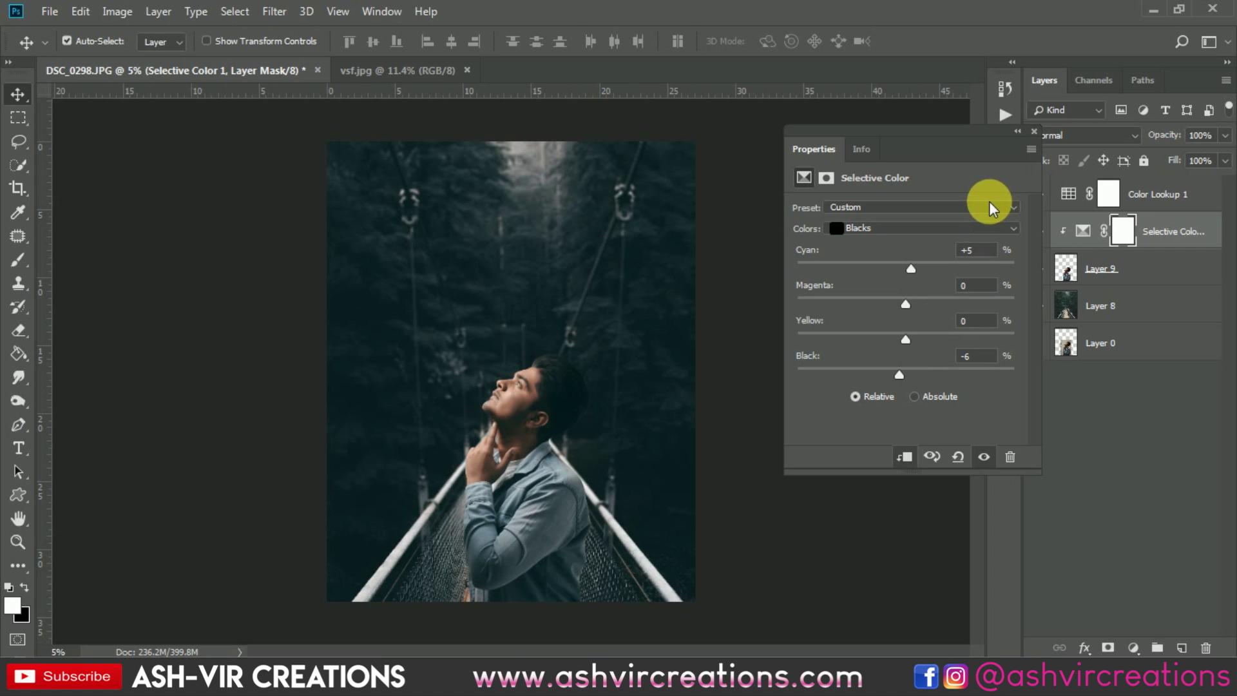
pyautogui.click(1034, 133)
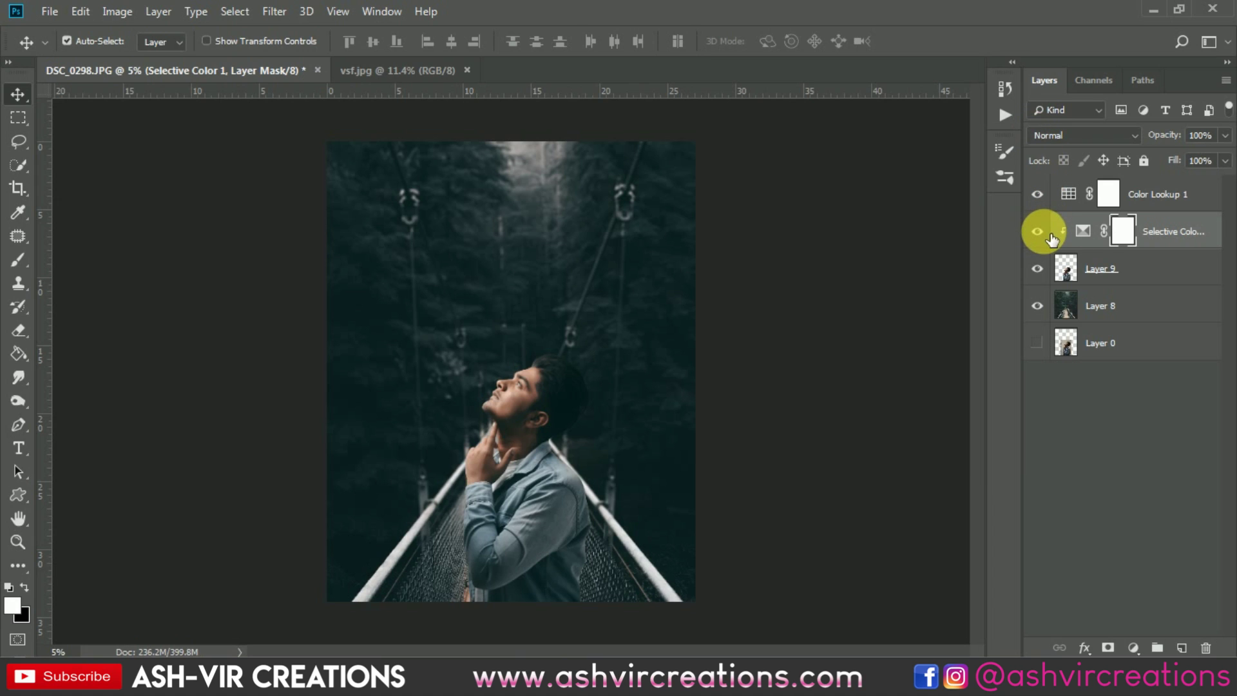
pyautogui.click(1049, 233)
pyautogui.click(1047, 233)
pyautogui.click(1048, 233)
pyautogui.click(1048, 234)
# Step: Merge the clipped Selective Color adjustment with Layer 9 into a single layer
pyautogui.scroll(2, 592, 397)
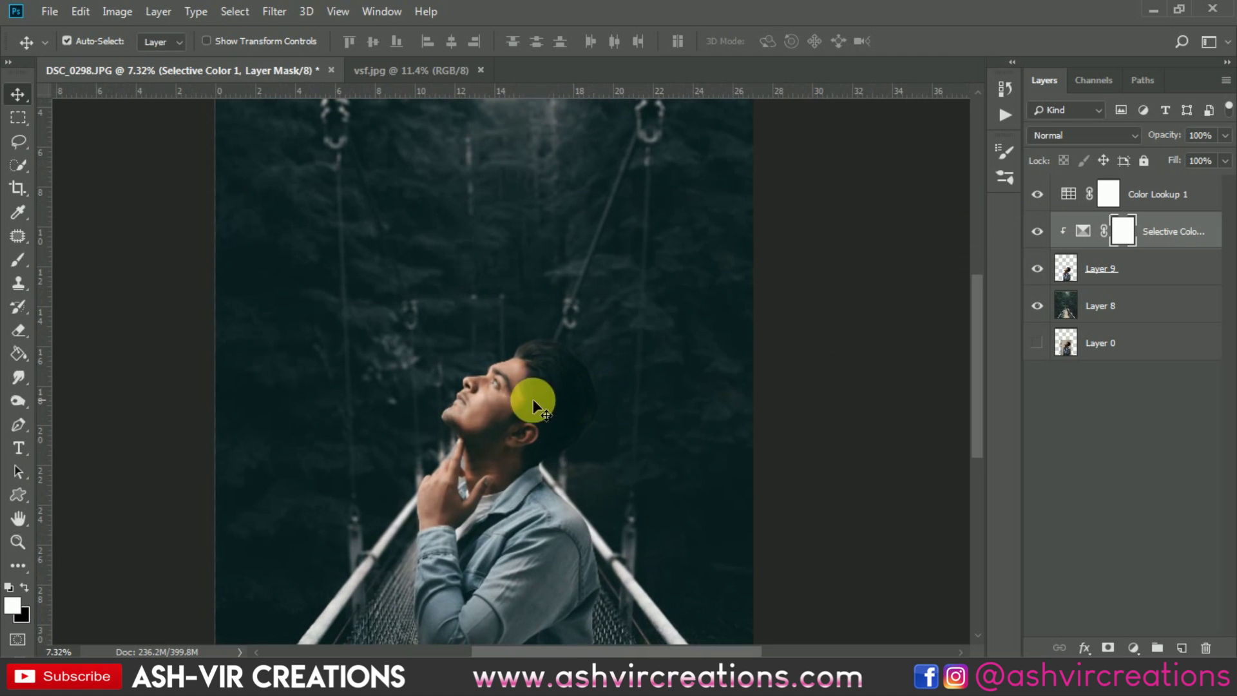
pyautogui.scroll(3, 455, 389)
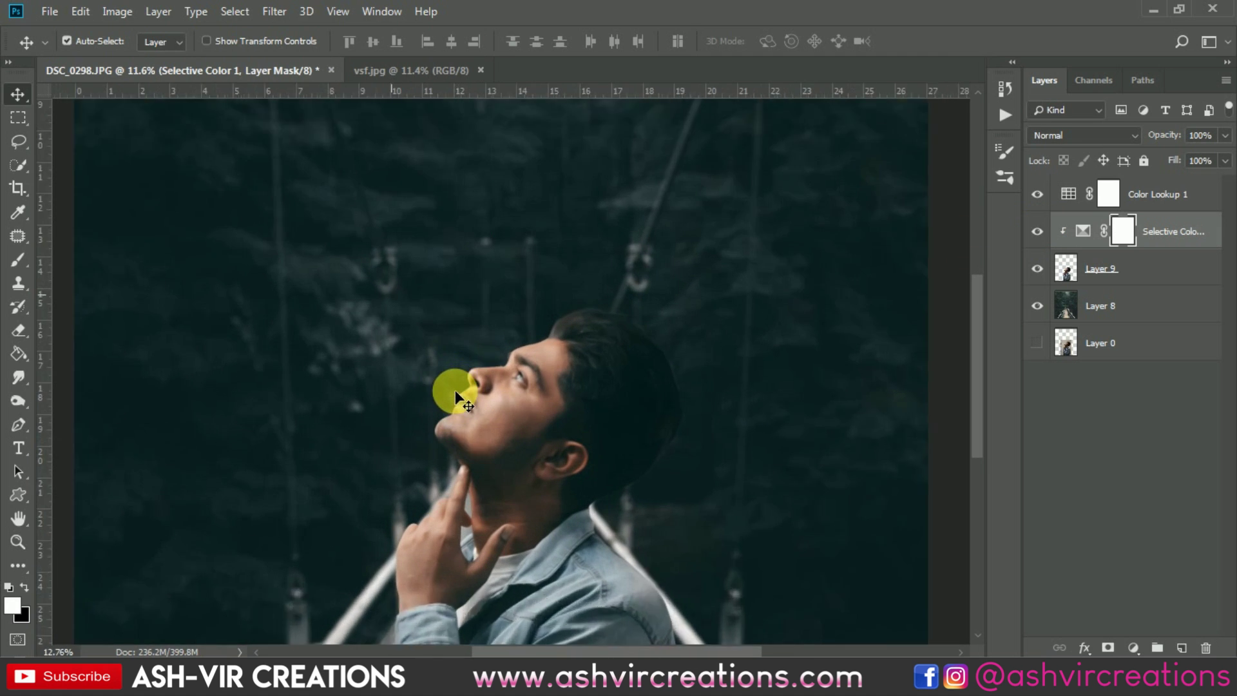
pyautogui.moveTo(728, 403); pyautogui.dragTo(770, 251)
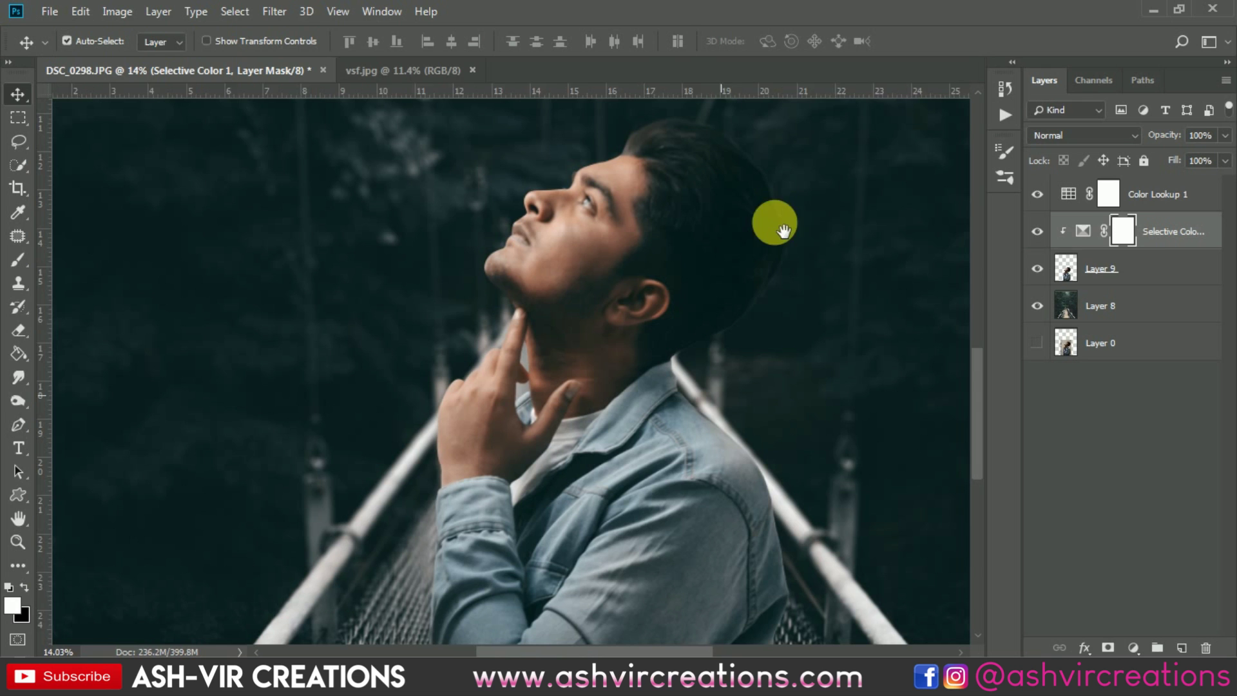
pyautogui.click(1133, 268)
pyautogui.rightClick(1104, 268)
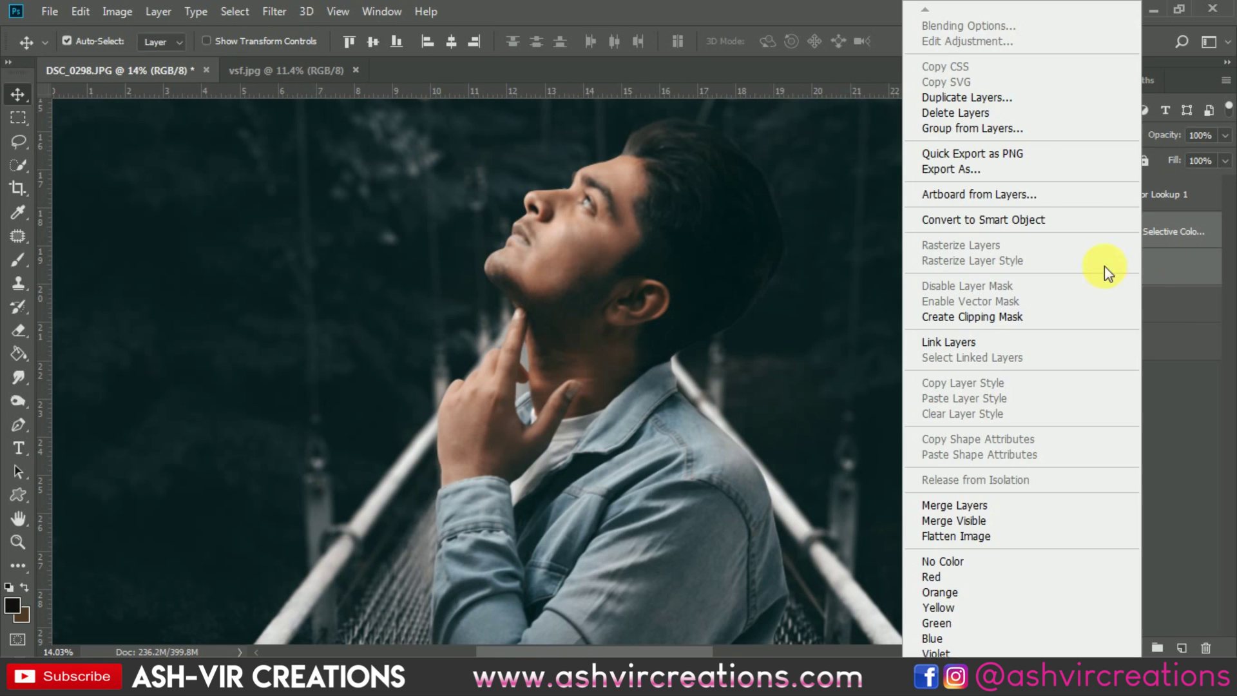
pyautogui.click(933, 505)
# Step: Set up the Blur tool for the man's cut-out edges with a Hard Round brush at size 80 and 100% strength
pyautogui.moveTo(601, 419); pyautogui.dragTo(677, 222)
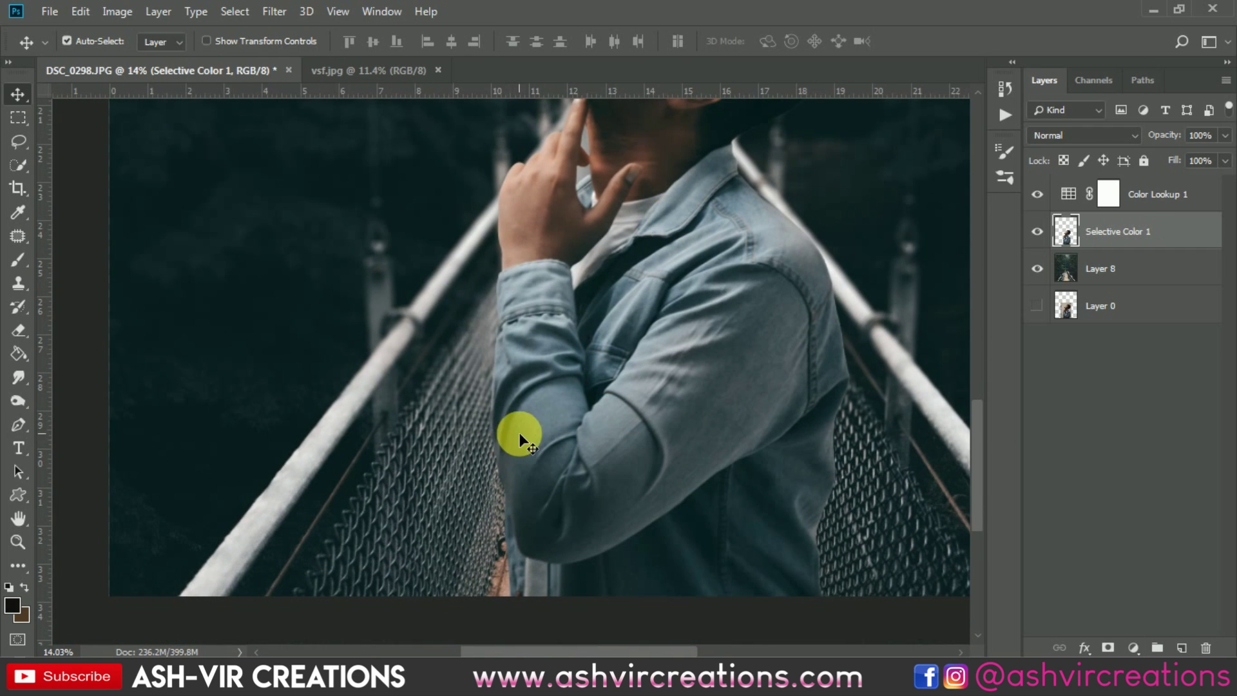
pyautogui.scroll(2, 523, 427)
pyautogui.scroll(3, 528, 247)
pyautogui.scroll(2, 451, 229)
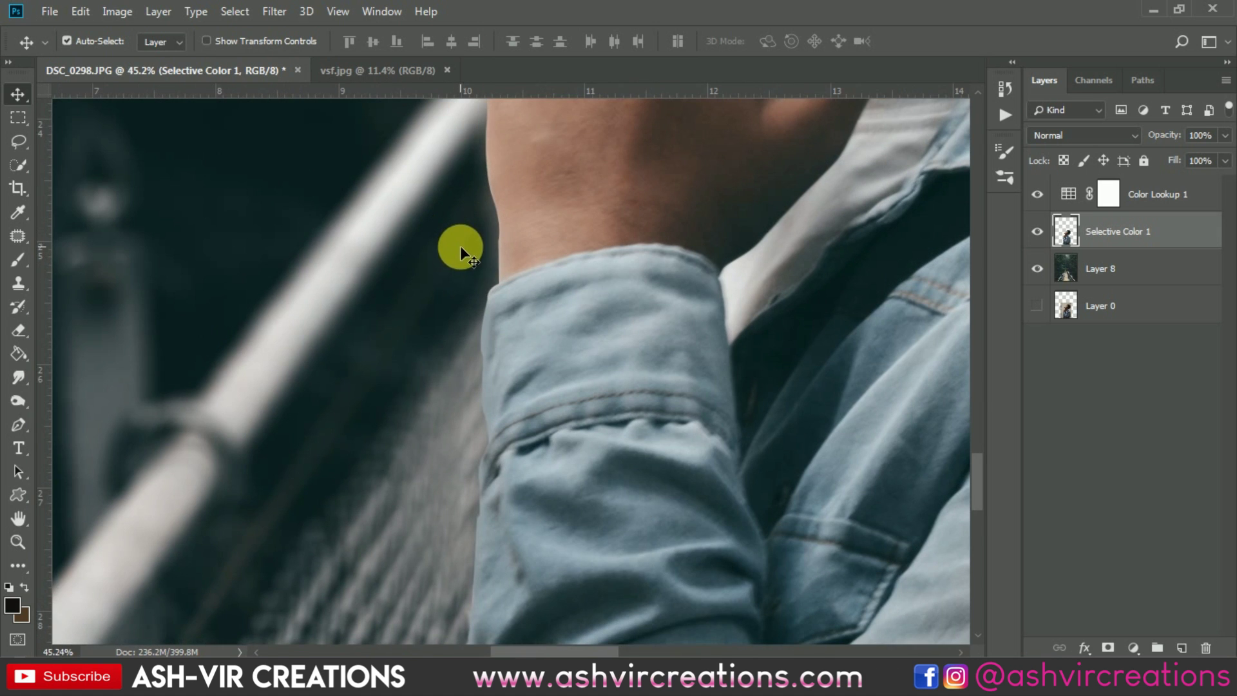
pyautogui.click(1038, 270)
pyautogui.scroll(-4, 518, 222)
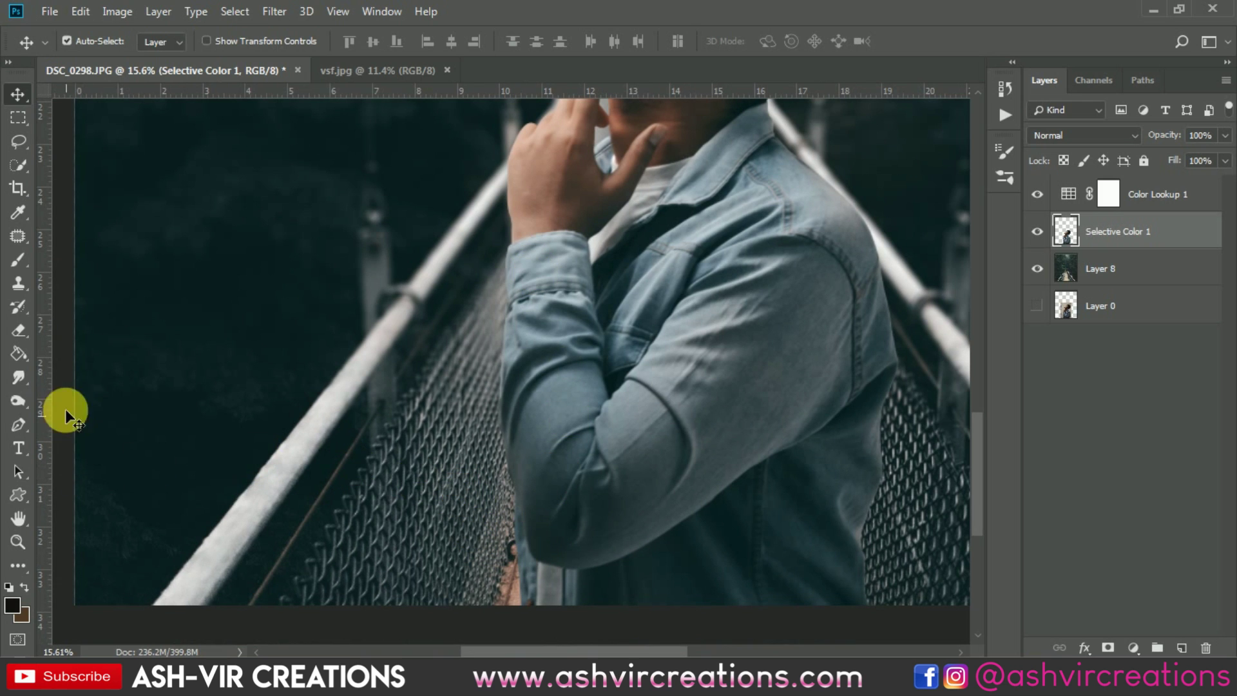
pyautogui.click(18, 378)
pyautogui.click(63, 378)
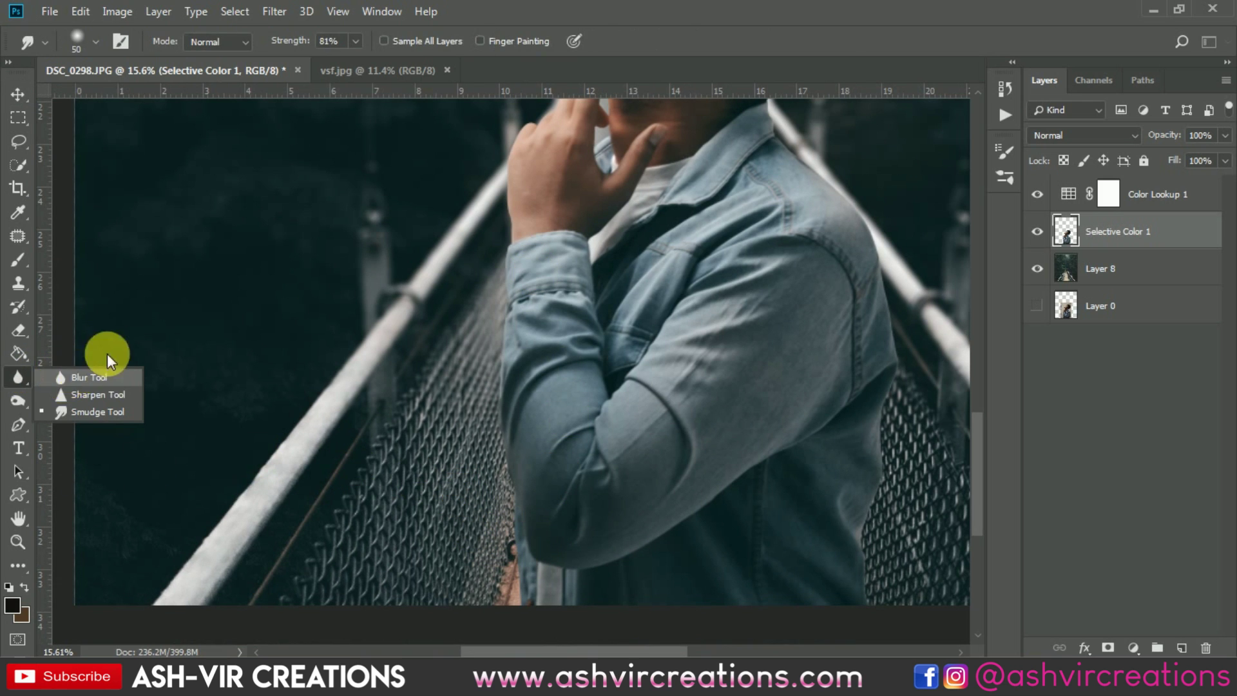
pyautogui.rightClick(511, 500)
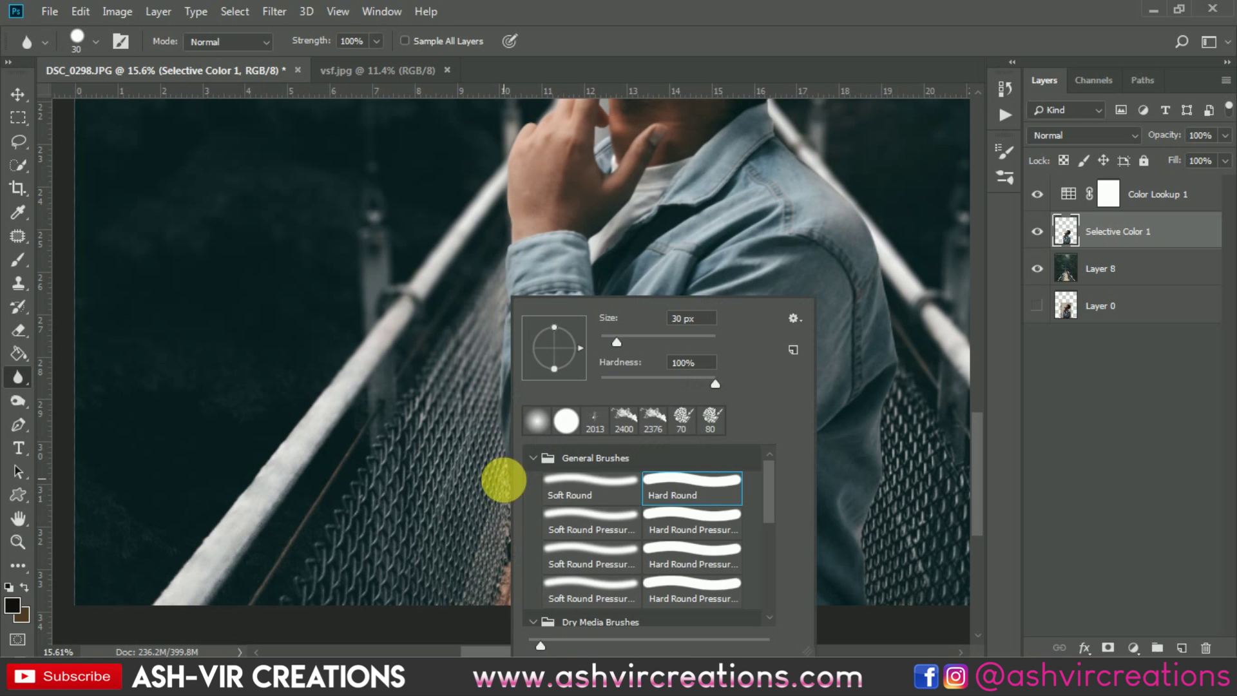
pyautogui.doubleClick(690, 495)
pyautogui.scroll(2, 516, 596)
pyautogui.press(']')
pyautogui.press(']')
pyautogui.press(']')
pyautogui.press(']')
pyautogui.press(']')
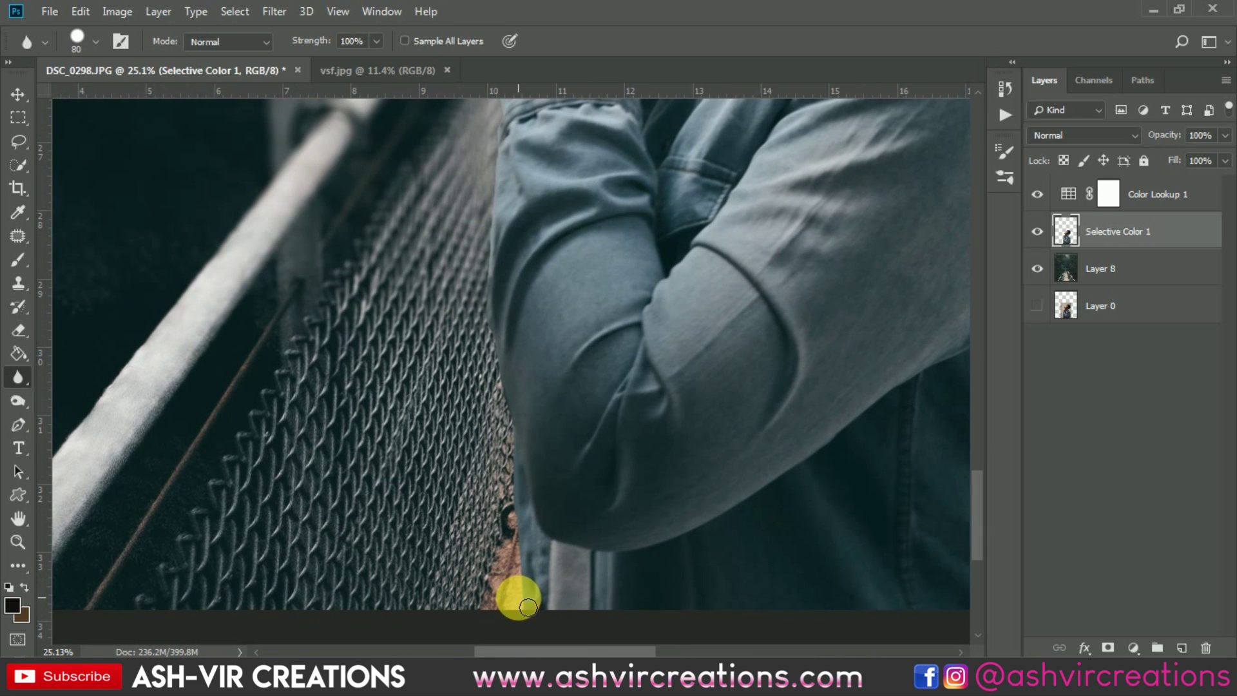
# Step: Blur the man's cut-out edge along the forearm and hand, hiding the Color Lookup 1 layer and using brush size 90
pyautogui.moveTo(530, 617)
pyautogui.mouseDown()
pyautogui.moveTo(509, 449)
pyautogui.moveTo(520, 446)
pyautogui.moveTo(517, 486)
pyautogui.moveTo(523, 377)
pyautogui.mouseUp()
pyautogui.click(1038, 195)
pyautogui.scroll(2, 508, 441)
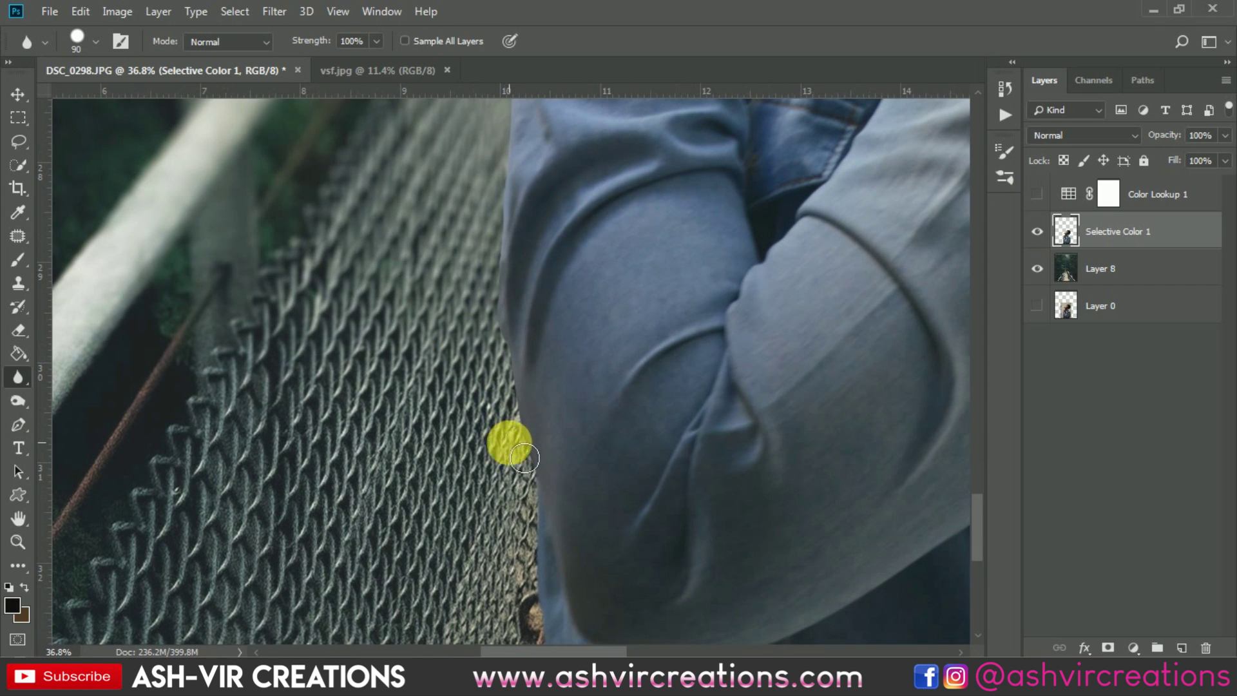
pyautogui.moveTo(513, 448)
pyautogui.mouseDown()
pyautogui.moveTo(520, 464)
pyautogui.moveTo(510, 193)
pyautogui.moveTo(601, 479)
pyautogui.moveTo(575, 401)
pyautogui.moveTo(589, 213)
pyautogui.moveTo(654, 215)
pyautogui.moveTo(712, 505)
pyautogui.moveTo(670, 478)
pyautogui.moveTo(670, 262)
pyautogui.moveTo(685, 253)
pyautogui.moveTo(592, 456)
pyautogui.moveTo(599, 422)
pyautogui.moveTo(683, 377)
pyautogui.moveTo(762, 251)
pyautogui.moveTo(815, 336)
pyautogui.moveTo(797, 371)
pyautogui.moveTo(813, 386)
pyautogui.moveTo(799, 317)
pyautogui.mouseUp()
pyautogui.rightClick(799, 317)
pyautogui.doubleClick(902, 477)
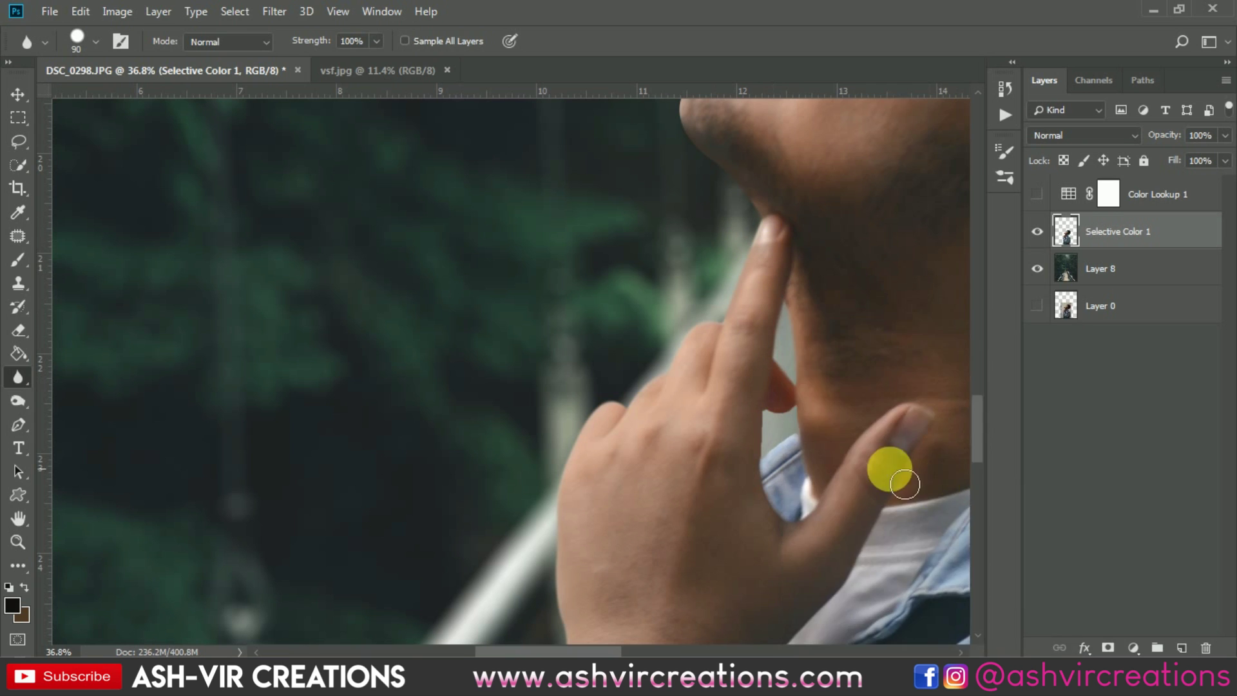
# Step: Blur the man's remaining cut-out edges around the fingers, chin, face, shoulder and jacket
pyautogui.moveTo(788, 429)
pyautogui.mouseDown()
pyautogui.moveTo(788, 506)
pyautogui.moveTo(797, 449)
pyautogui.moveTo(786, 460)
pyautogui.moveTo(806, 448)
pyautogui.moveTo(805, 433)
pyautogui.moveTo(784, 435)
pyautogui.moveTo(792, 375)
pyautogui.moveTo(741, 630)
pyautogui.moveTo(689, 479)
pyautogui.moveTo(719, 485)
pyautogui.moveTo(717, 473)
pyautogui.moveTo(649, 395)
pyautogui.moveTo(645, 350)
pyautogui.moveTo(679, 326)
pyautogui.mouseUp()
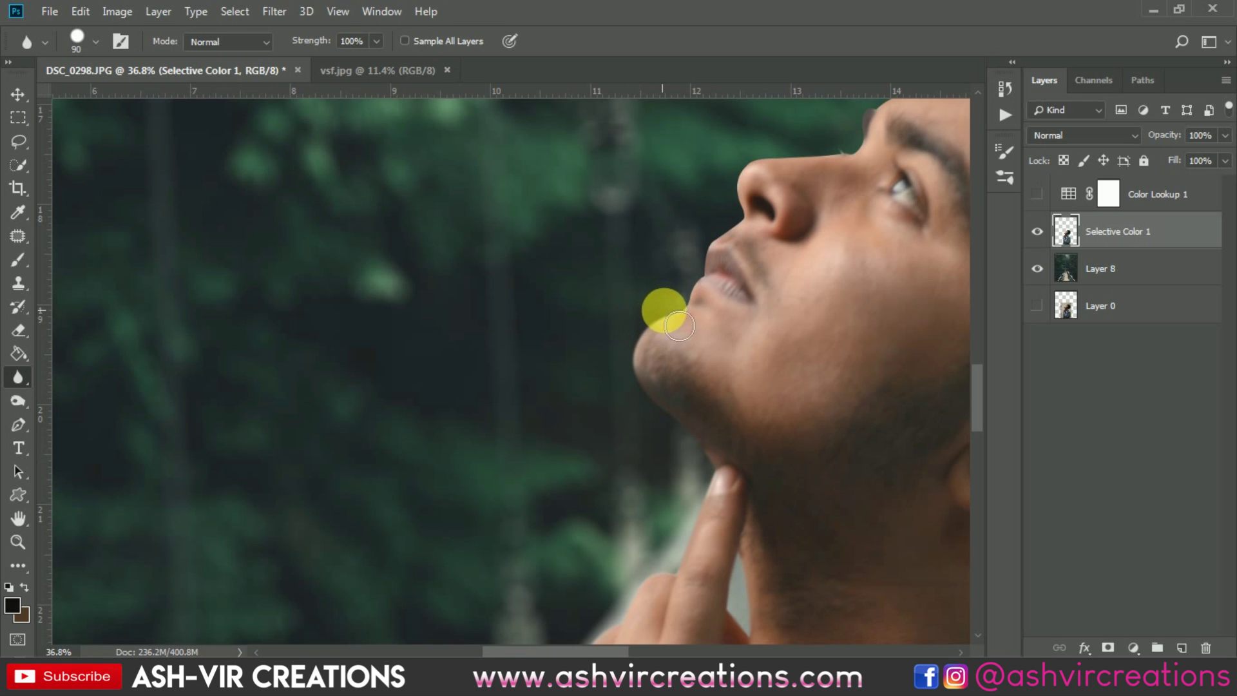
pyautogui.moveTo(713, 284)
pyautogui.mouseDown()
pyautogui.moveTo(709, 240)
pyautogui.moveTo(735, 184)
pyautogui.moveTo(674, 462)
pyautogui.moveTo(670, 436)
pyautogui.moveTo(710, 419)
pyautogui.moveTo(813, 431)
pyautogui.moveTo(808, 406)
pyautogui.moveTo(831, 381)
pyautogui.moveTo(897, 345)
pyautogui.moveTo(629, 392)
pyautogui.moveTo(641, 362)
pyautogui.moveTo(592, 393)
pyautogui.moveTo(596, 373)
pyautogui.moveTo(648, 365)
pyautogui.moveTo(679, 331)
pyautogui.moveTo(776, 445)
pyautogui.moveTo(588, 83)
pyautogui.moveTo(543, 290)
pyautogui.moveTo(574, 370)
pyautogui.moveTo(651, 457)
pyautogui.mouseUp()
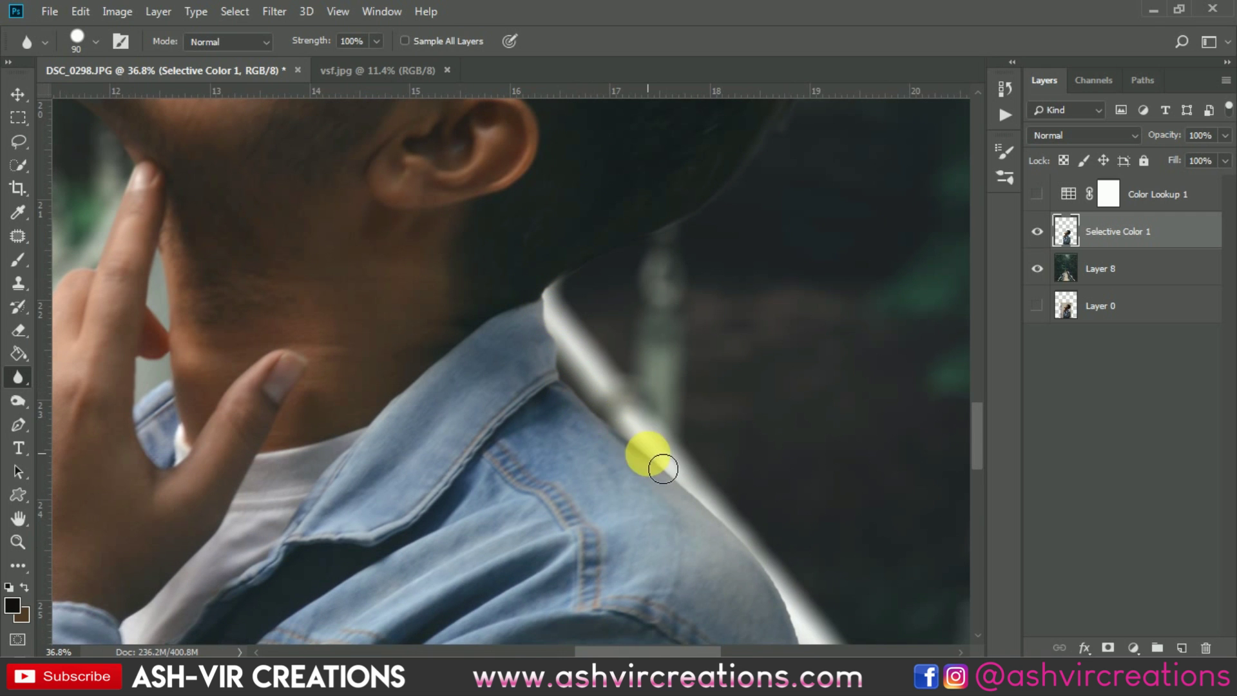
pyautogui.moveTo(758, 454)
pyautogui.mouseDown()
pyautogui.moveTo(432, 192)
pyautogui.moveTo(444, 197)
pyautogui.moveTo(368, 212)
pyautogui.moveTo(345, 202)
pyautogui.moveTo(412, 254)
pyautogui.moveTo(418, 262)
pyautogui.moveTo(372, 239)
pyautogui.moveTo(480, 354)
pyautogui.moveTo(502, 445)
pyautogui.moveTo(570, 435)
pyautogui.moveTo(532, 241)
pyautogui.moveTo(543, 216)
pyautogui.moveTo(501, 207)
pyautogui.moveTo(533, 466)
pyautogui.moveTo(600, 448)
pyautogui.moveTo(742, 200)
pyautogui.moveTo(683, 262)
pyautogui.moveTo(666, 254)
pyautogui.moveTo(636, 333)
pyautogui.moveTo(625, 371)
pyautogui.moveTo(637, 485)
pyautogui.moveTo(755, 206)
pyautogui.moveTo(365, 357)
pyautogui.moveTo(800, 350)
pyautogui.moveTo(521, 311)
pyautogui.moveTo(511, 463)
pyautogui.mouseUp()
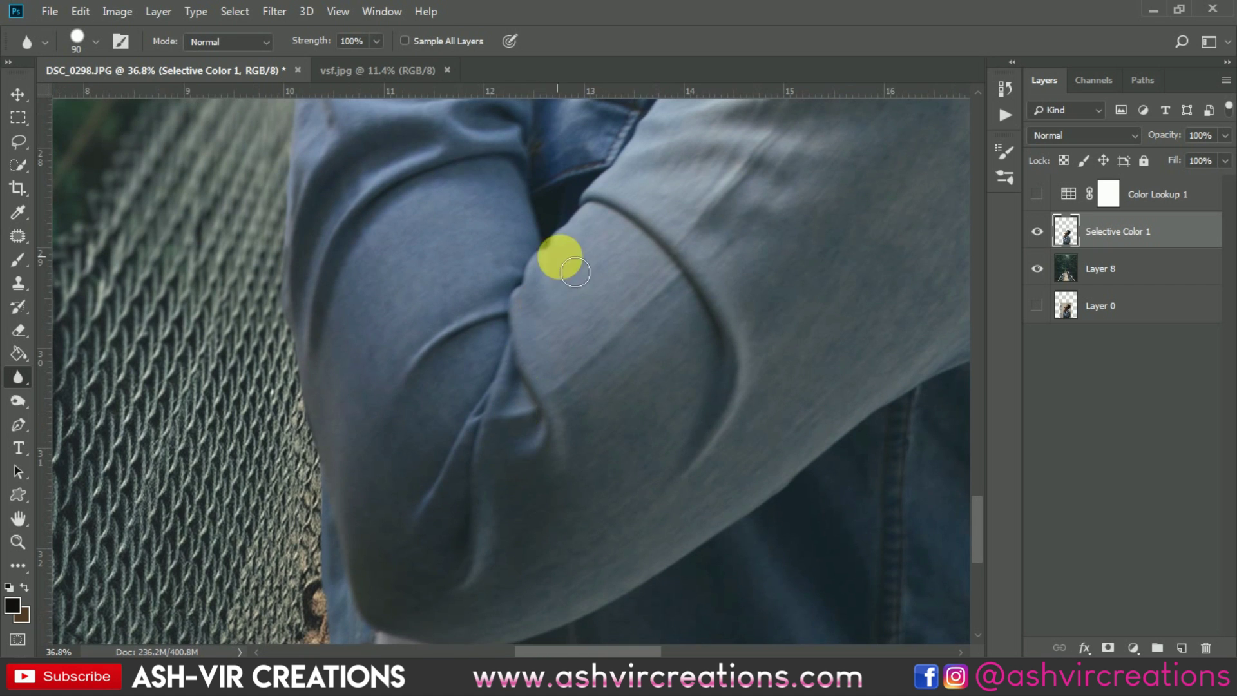
# Step: Turn the Color Lookup 1 layer back on, comparing the whole composite with and without it
pyautogui.scroll(-8, 643, 190)
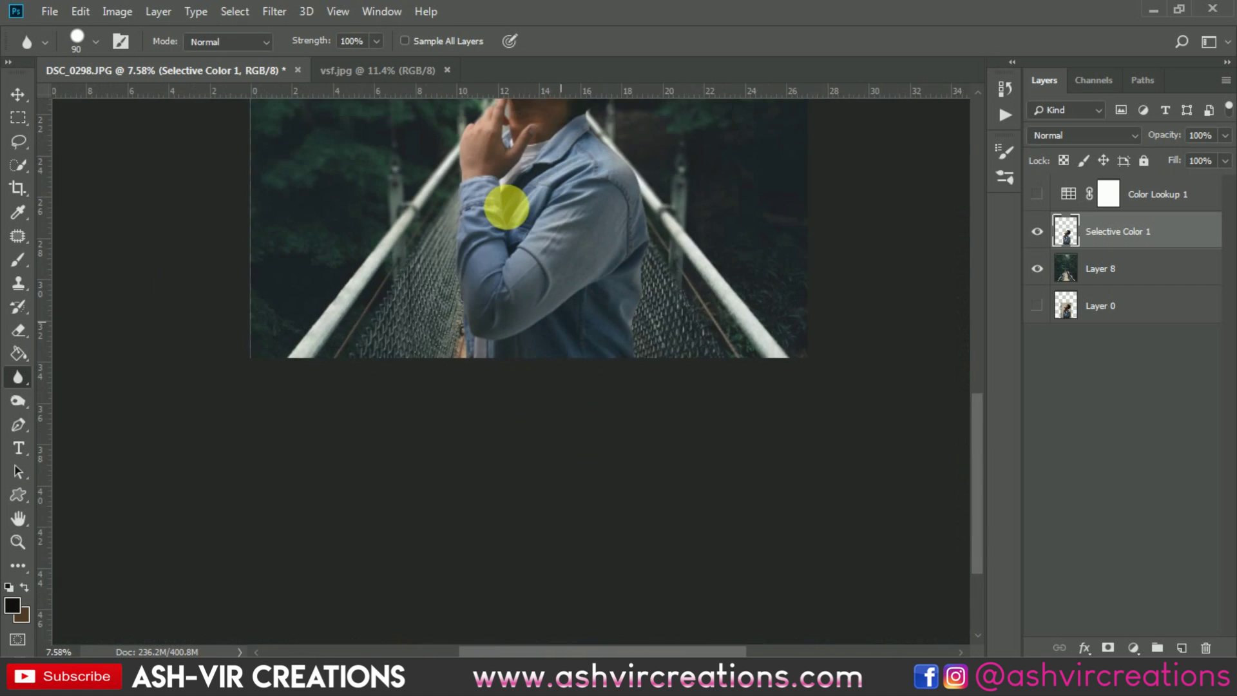
pyautogui.press('v')
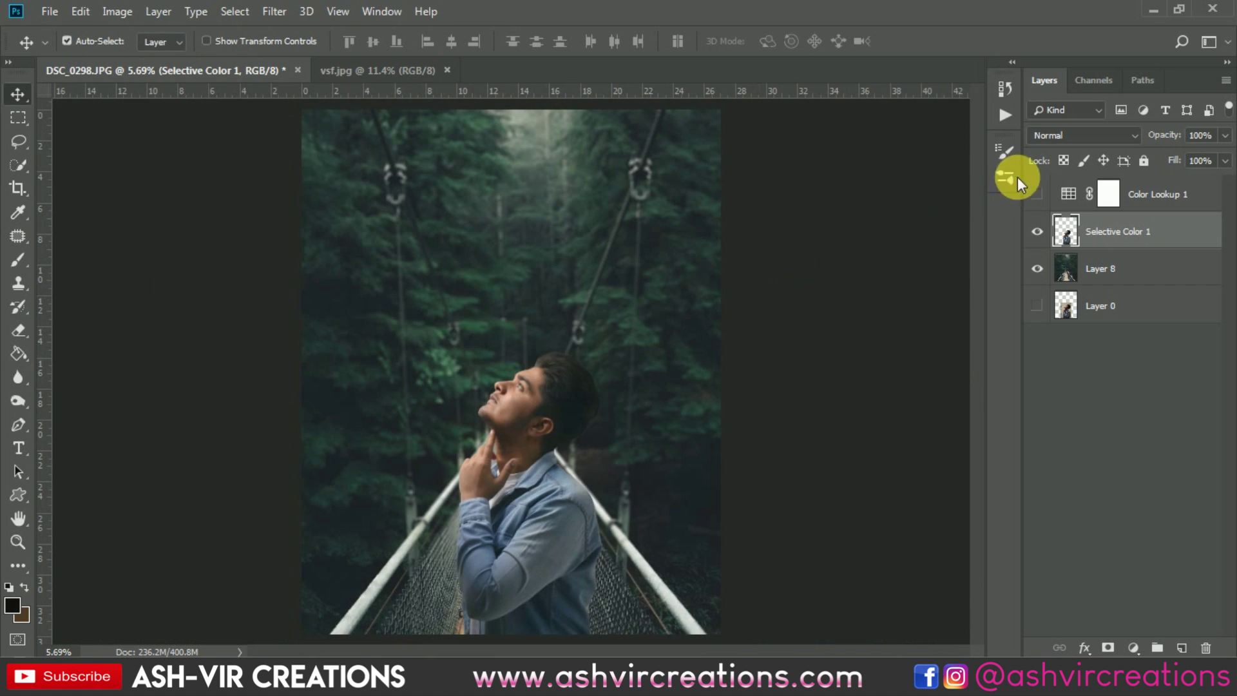
pyautogui.click(1045, 203)
pyautogui.click(1045, 203)
pyautogui.click(1045, 203)
pyautogui.scroll(-1, 637, 207)
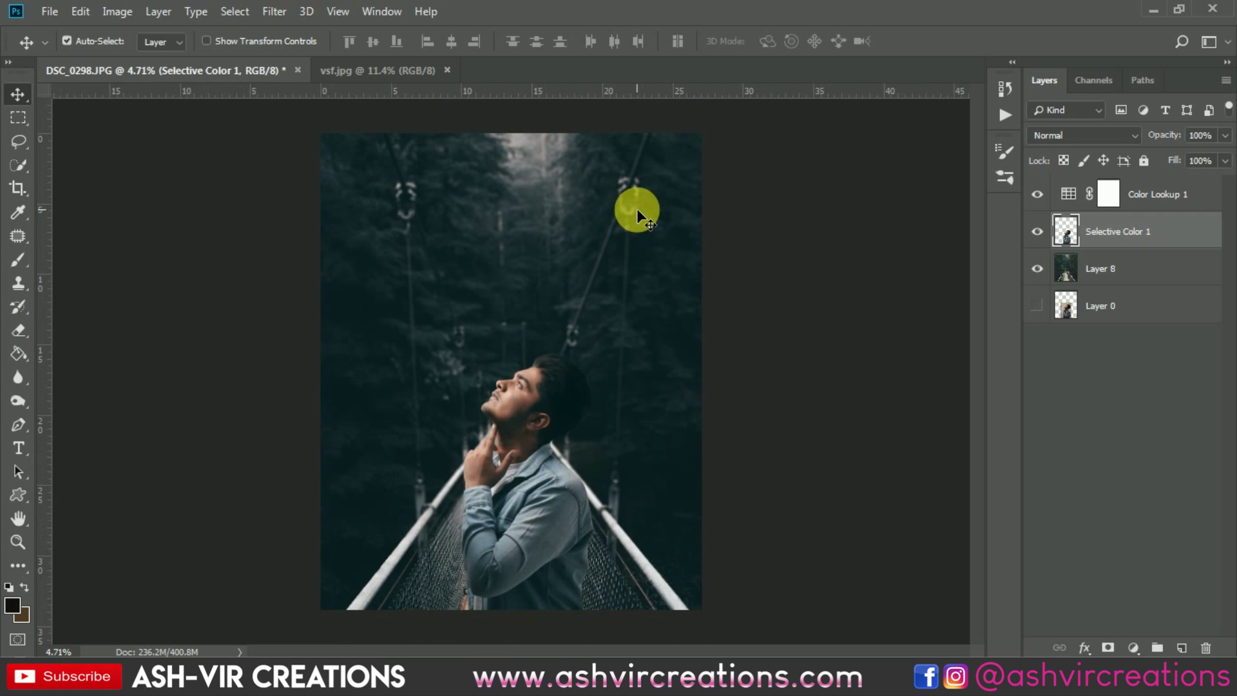
pyautogui.scroll(1, 637, 208)
# Step: Open the sd light-ray image and bring it into the composite above the man's layer
pyautogui.click(52, 12)
pyautogui.click(65, 37)
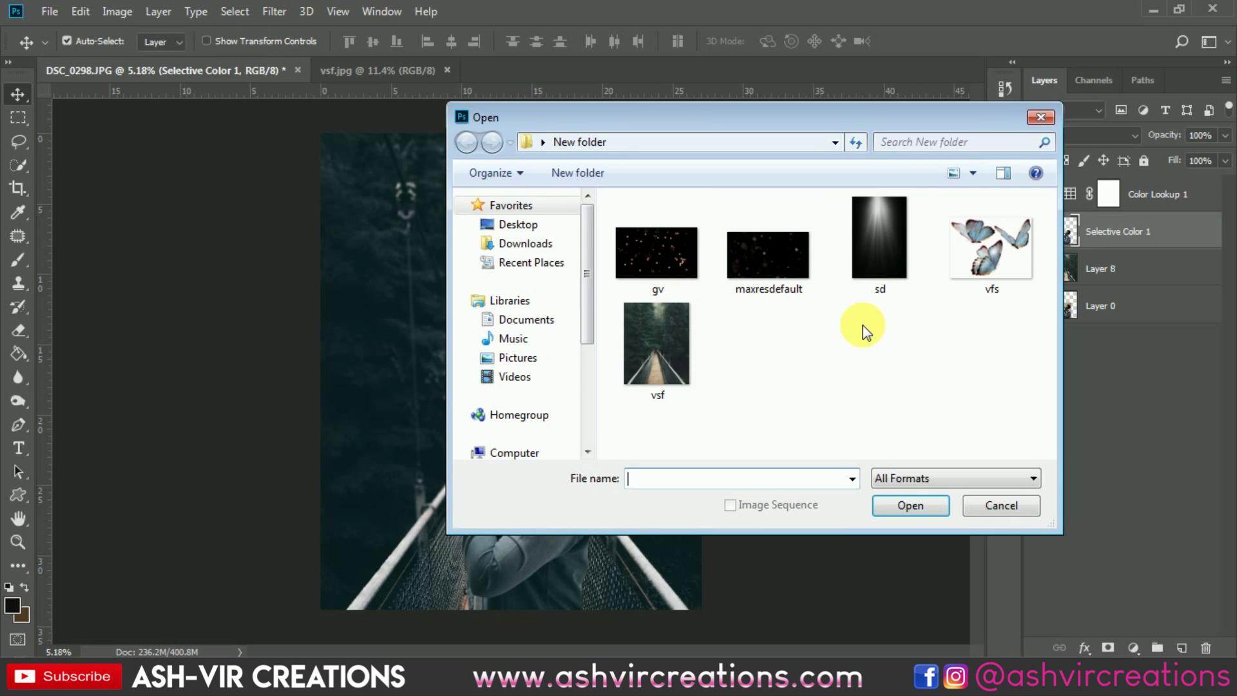
pyautogui.doubleClick(876, 234)
pyautogui.moveTo(517, 184); pyautogui.dragTo(509, 394)
# Step: Transform the light-ray layer to about 641% scale and -35.22° rotation, with its source at the canvas's upper-left corner
pyautogui.hotkey('ctrl', 't')
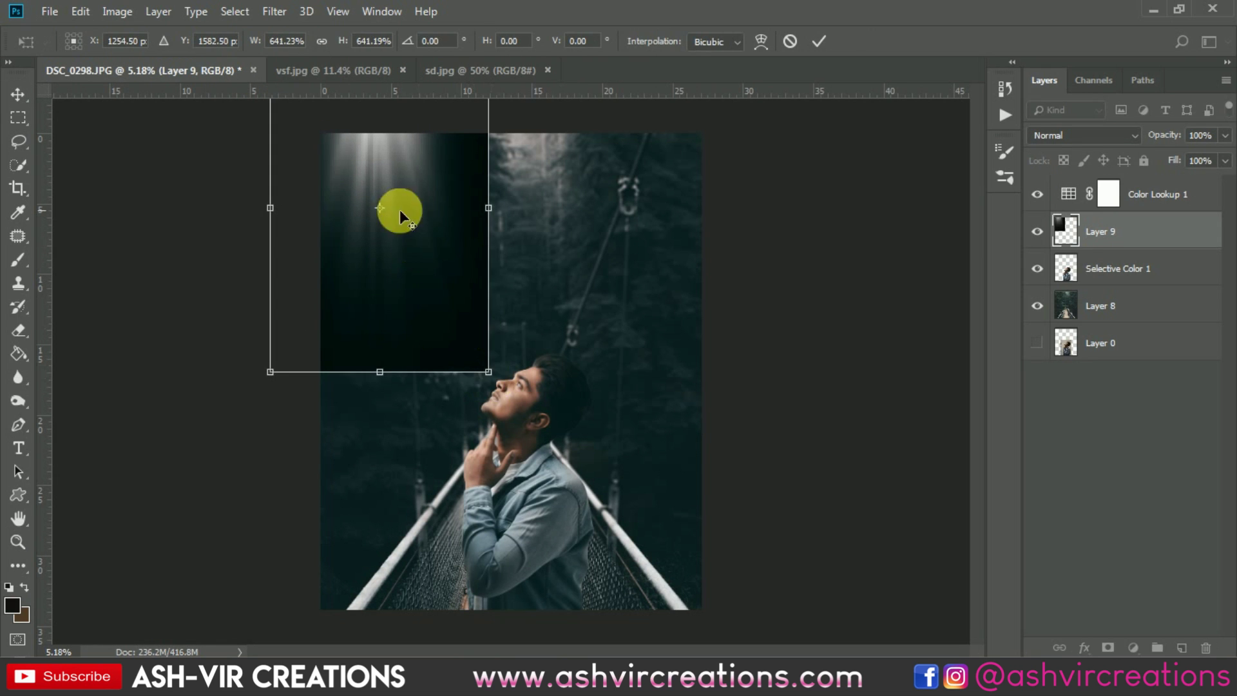
pyautogui.moveTo(400, 207); pyautogui.dragTo(434, 288)
pyautogui.moveTo(552, 232); pyautogui.dragTo(525, 161)
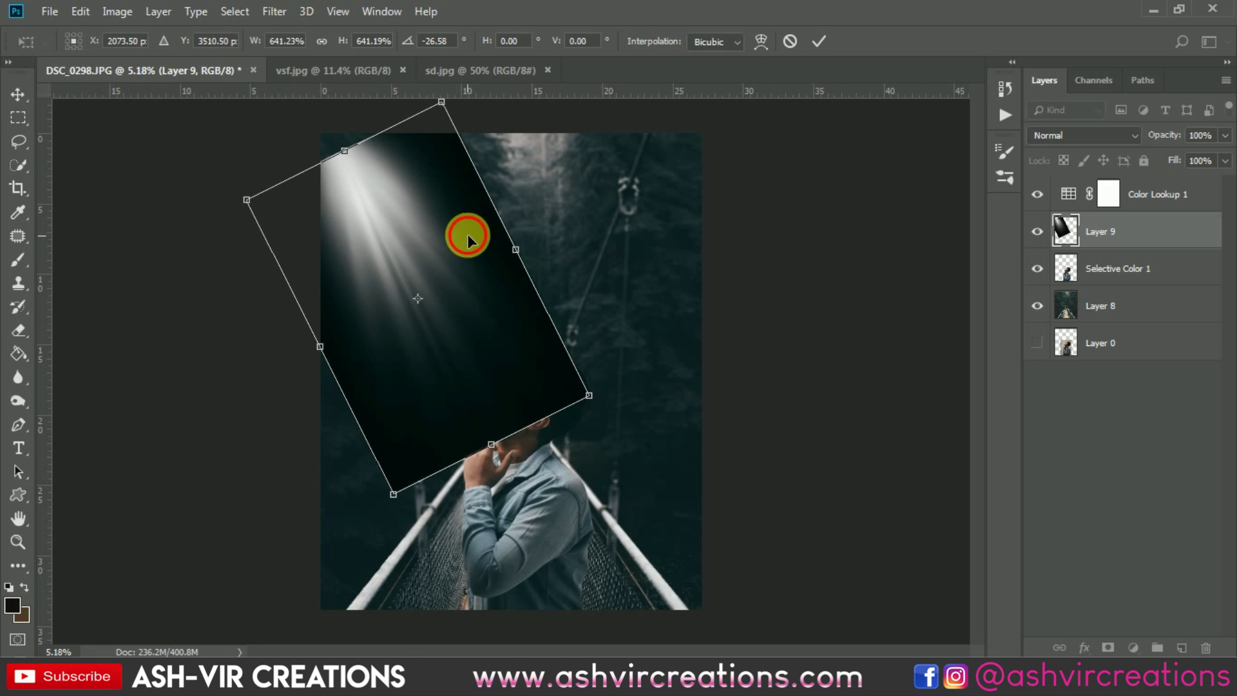
pyautogui.moveTo(467, 234); pyautogui.dragTo(466, 226)
pyautogui.moveTo(574, 193); pyautogui.dragTo(572, 174)
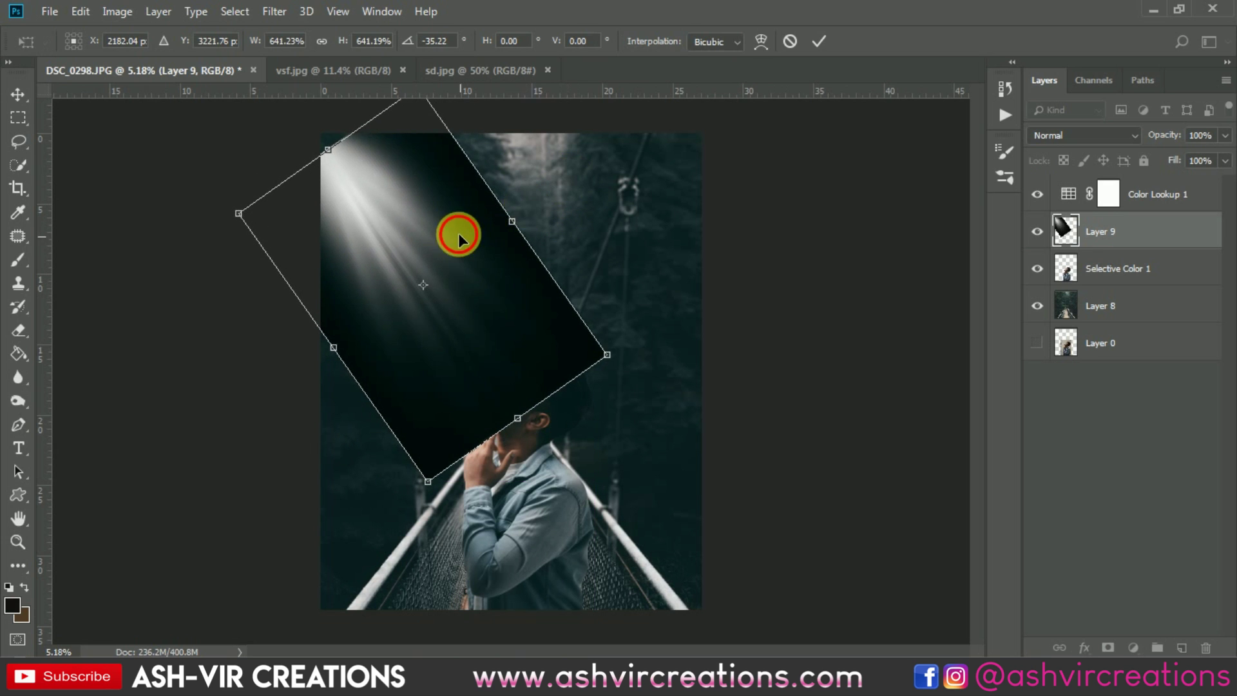
pyautogui.moveTo(459, 233); pyautogui.dragTo(458, 216)
pyautogui.press('Return')
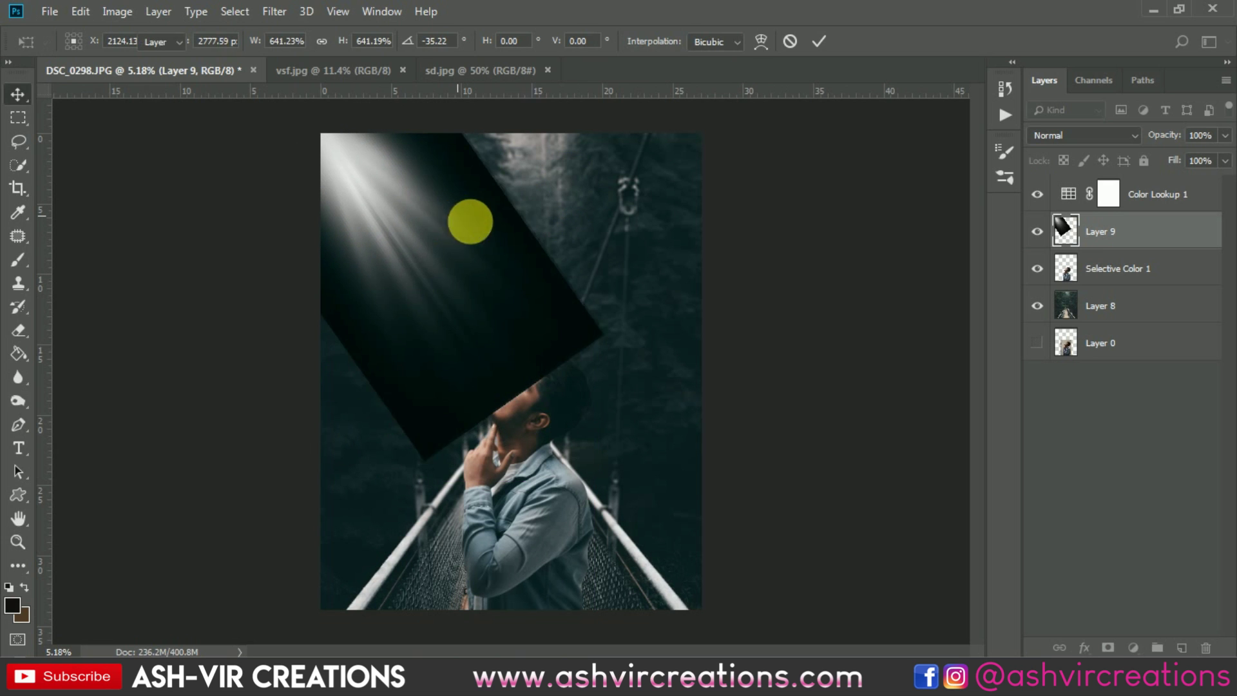
# Step: Set the light-ray layer's blend mode to Screen and compare the image with the rays hidden and shown
pyautogui.click(1050, 135)
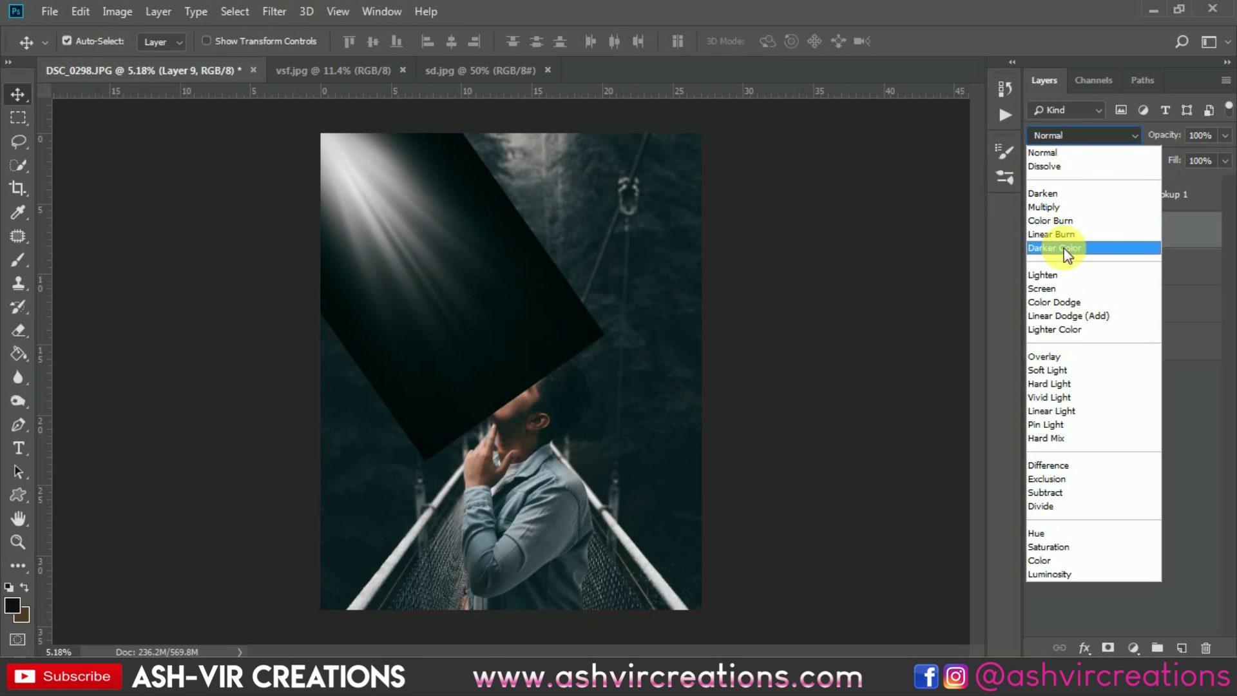
pyautogui.click(1058, 287)
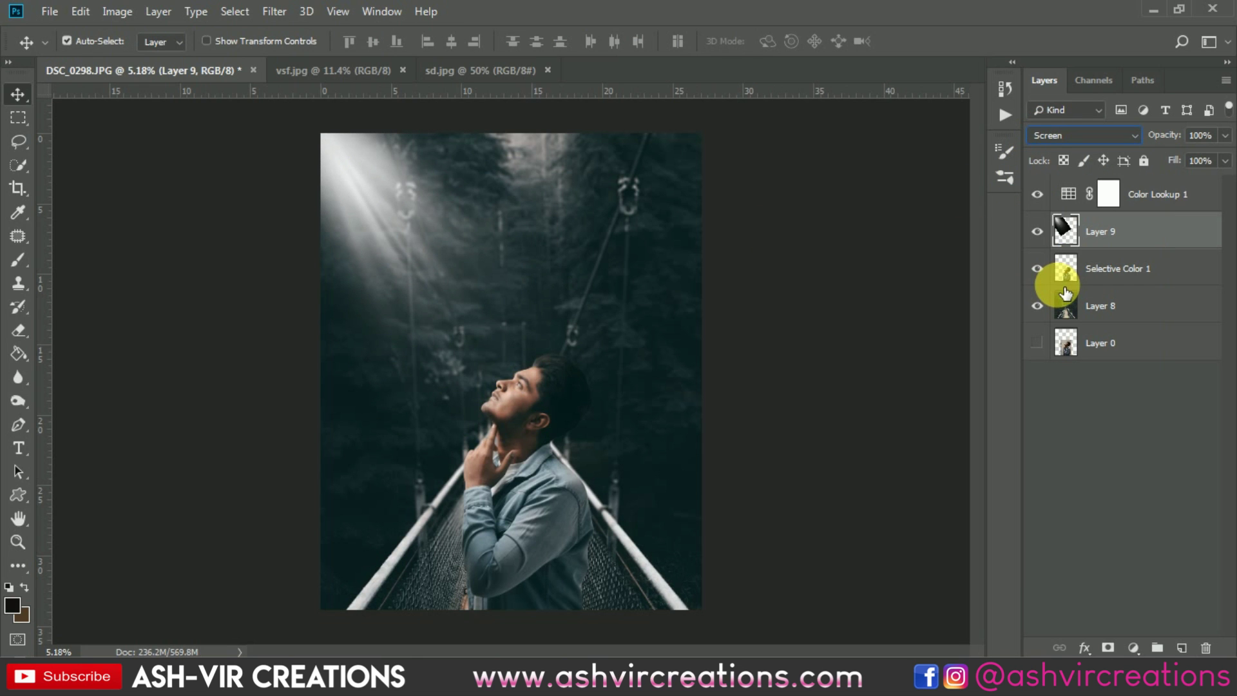
pyautogui.click(1037, 231)
pyautogui.click(1038, 231)
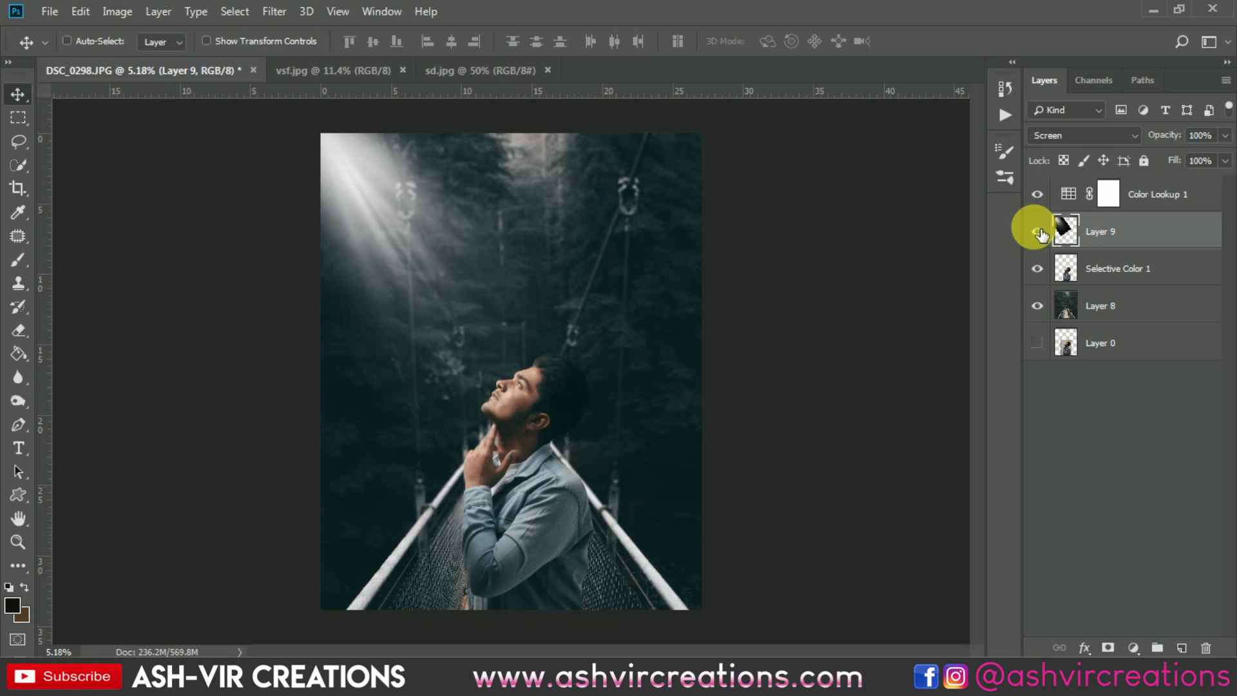
# Step: Apply Levels to the light-ray layer with the black input at 6
pyautogui.hotkey('ctrl', 'l')
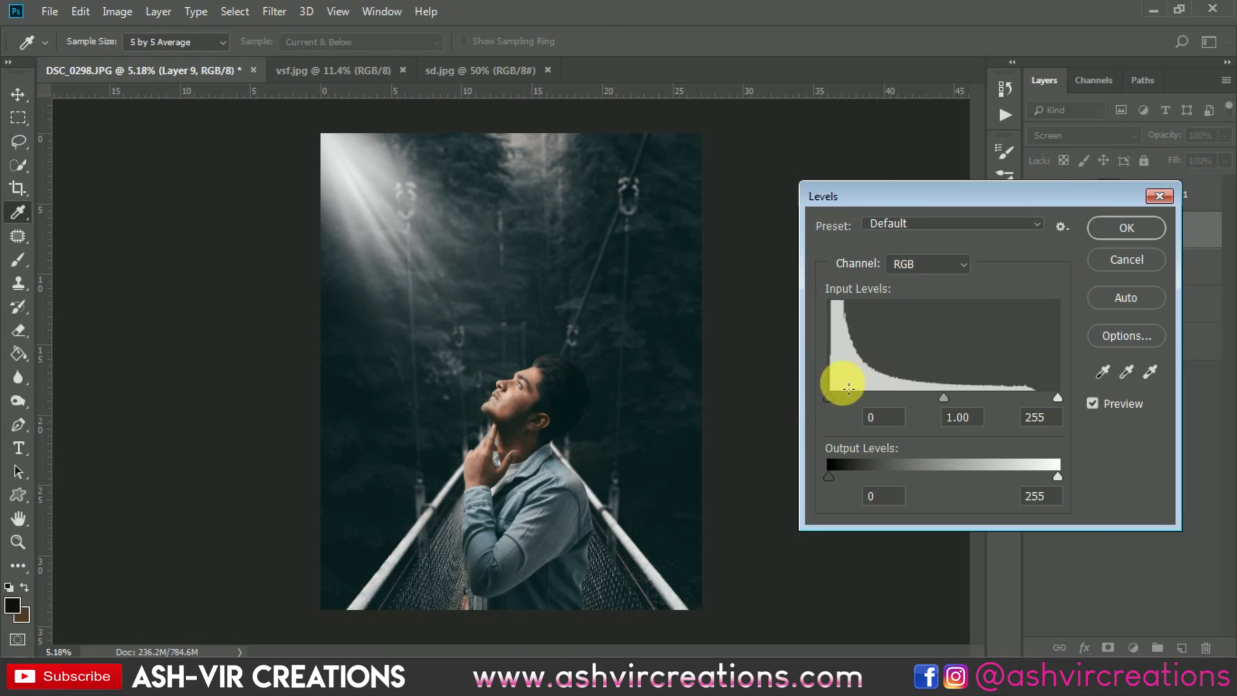
pyautogui.moveTo(829, 398); pyautogui.dragTo(834, 398)
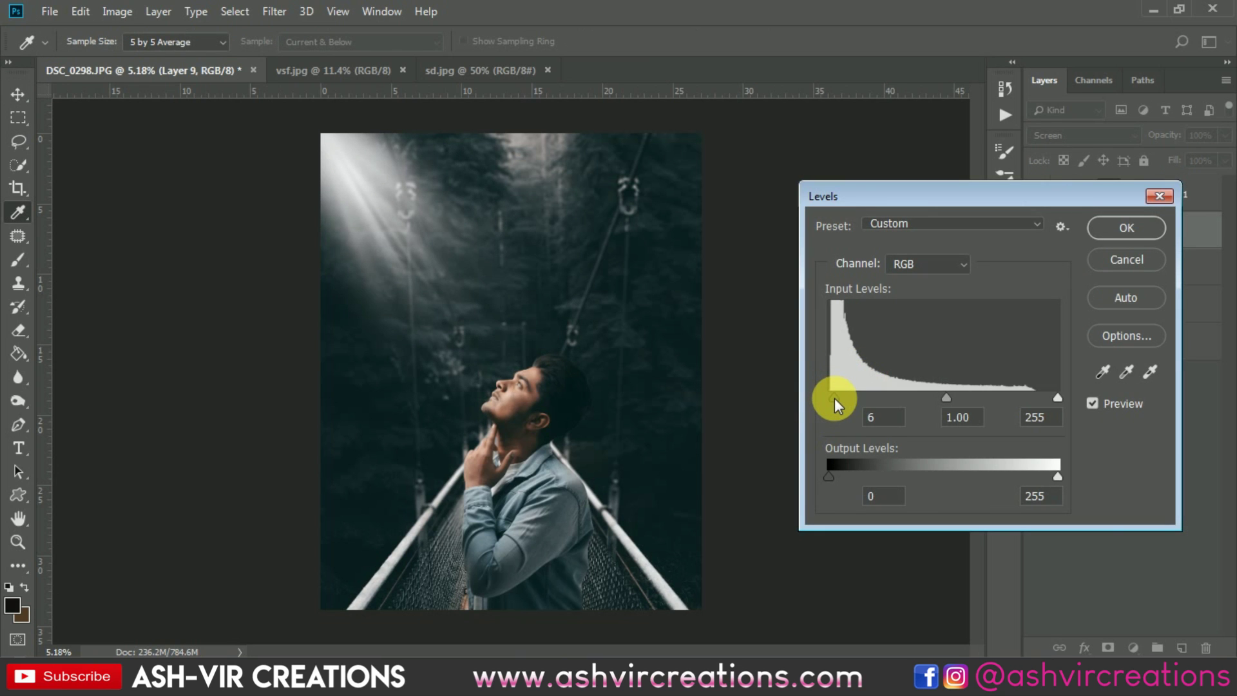
pyautogui.click(1118, 227)
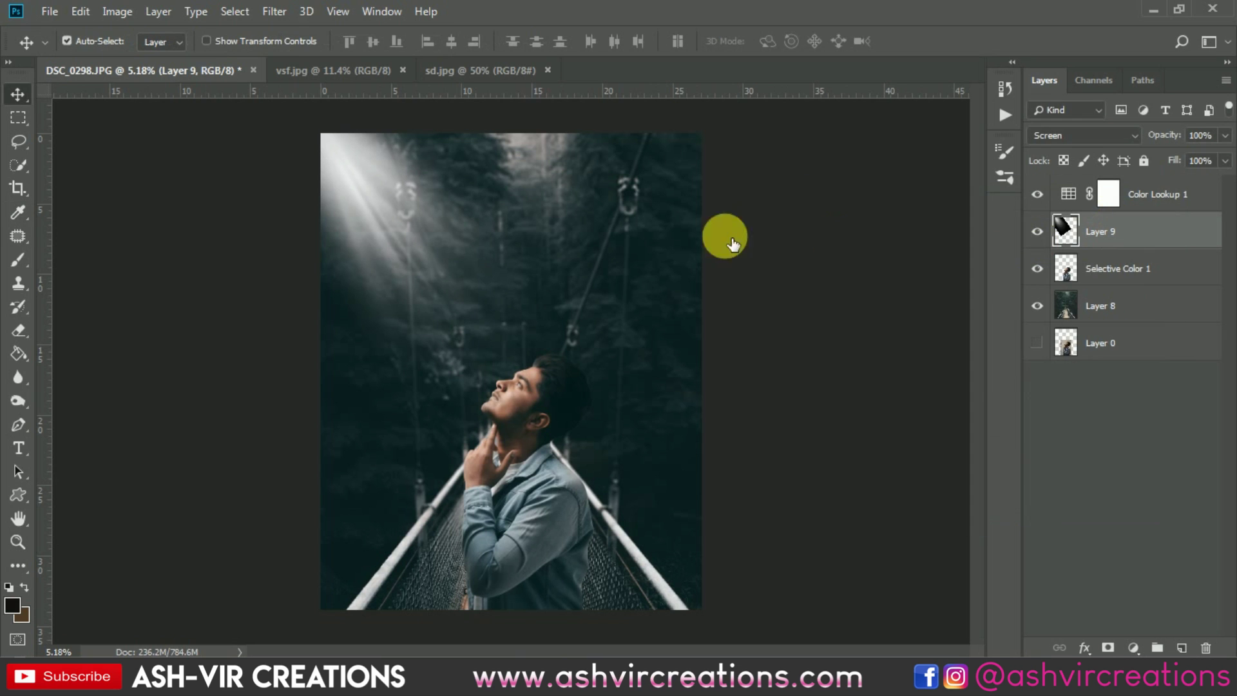
# Step: Move the light rays slightly up and left toward the canvas corner, and select the Color Lookup 1 layer
pyautogui.moveTo(406, 250); pyautogui.dragTo(389, 218)
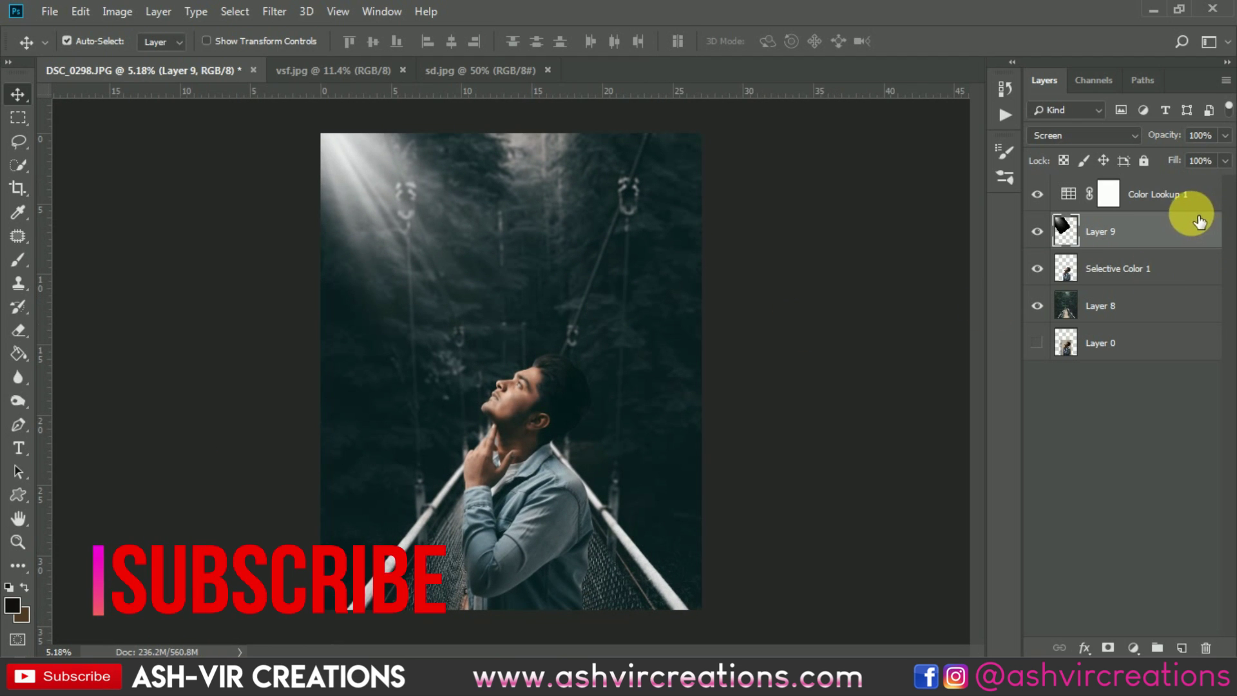
pyautogui.click(1191, 205)
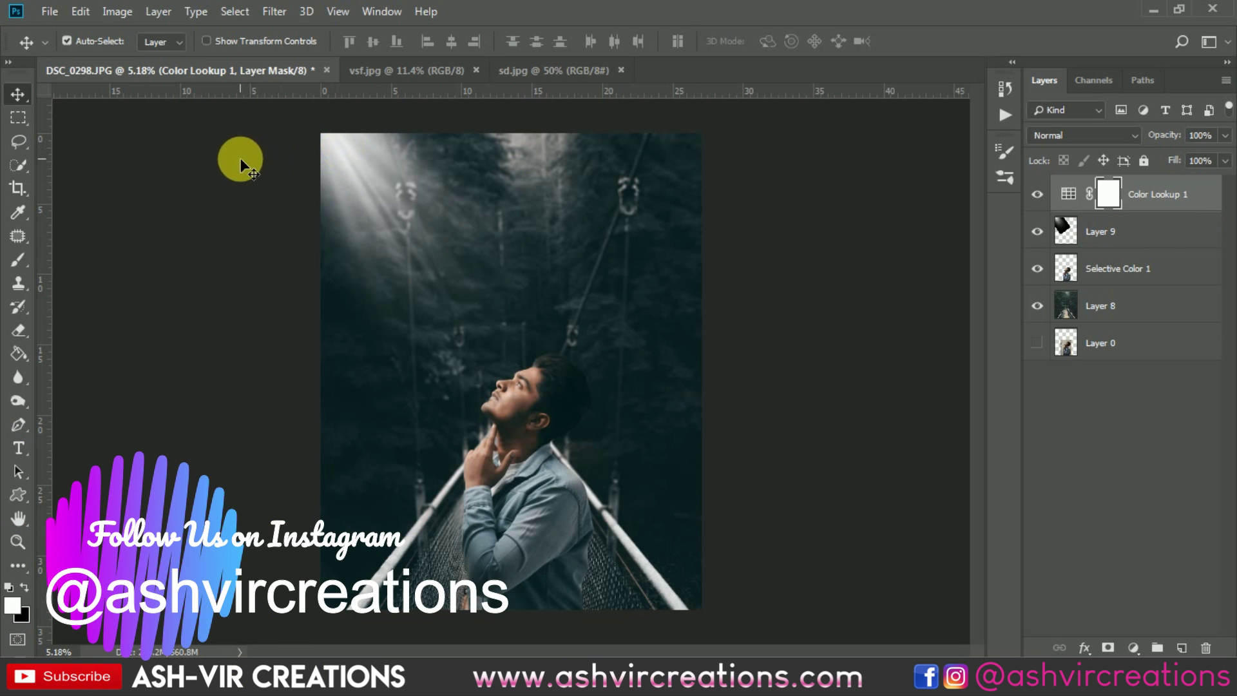
# Step: Open the vfs image and bring its butterflies into the composite, scaled down and placed above the man's face
pyautogui.click(55, 13)
pyautogui.click(65, 49)
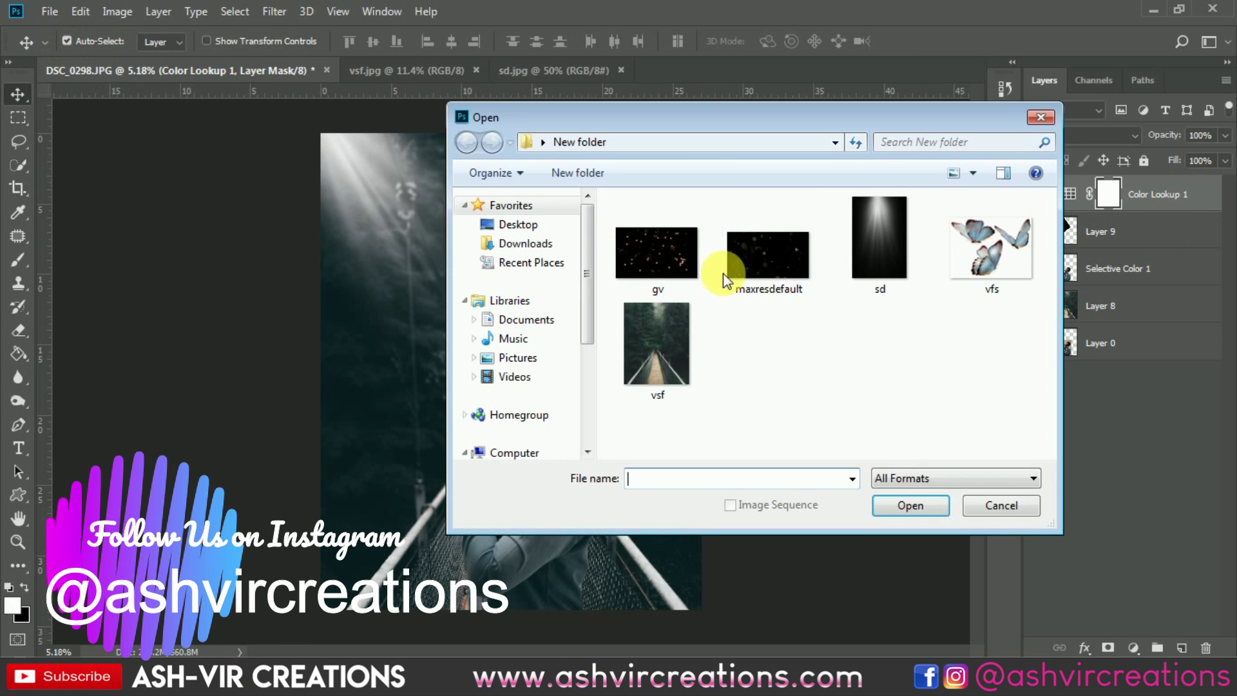
pyautogui.doubleClick(984, 263)
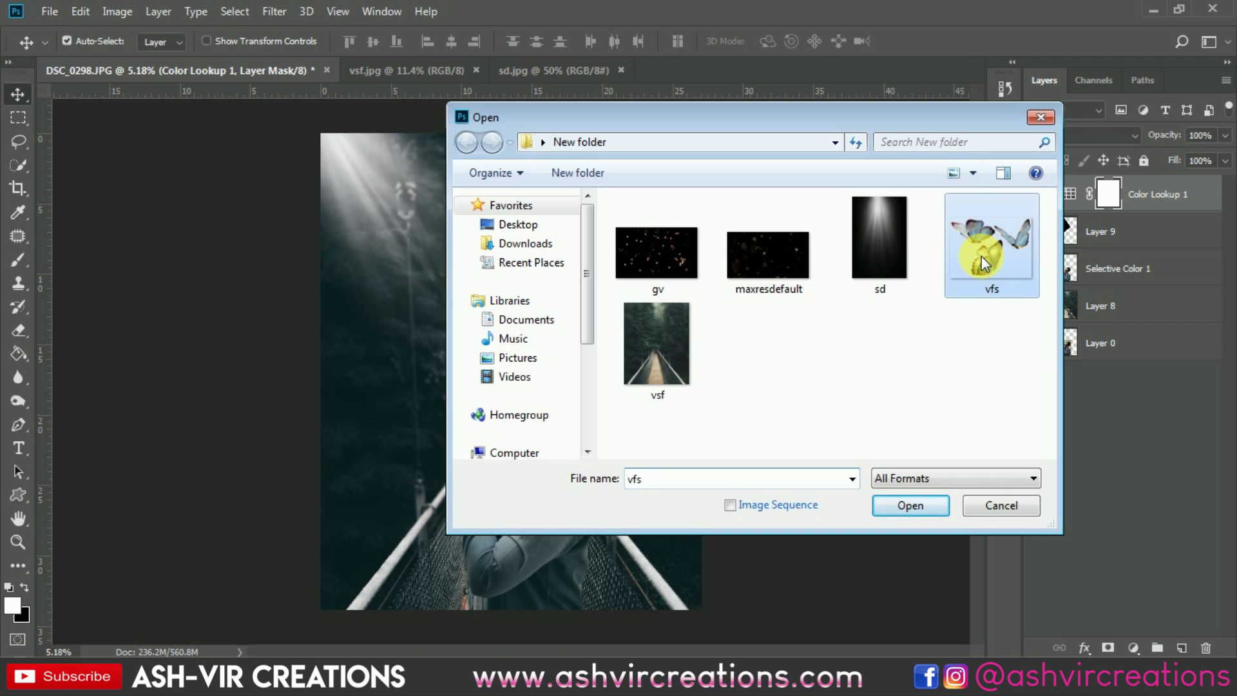
pyautogui.moveTo(480, 301); pyautogui.dragTo(421, 333)
pyautogui.hotkey('ctrl', 't')
pyautogui.press('Return')
# Step: Move the butterfly layer below the Color Lookup 1 layer and compare the image with the butterflies hidden and shown
pyautogui.scroll(3, 471, 284)
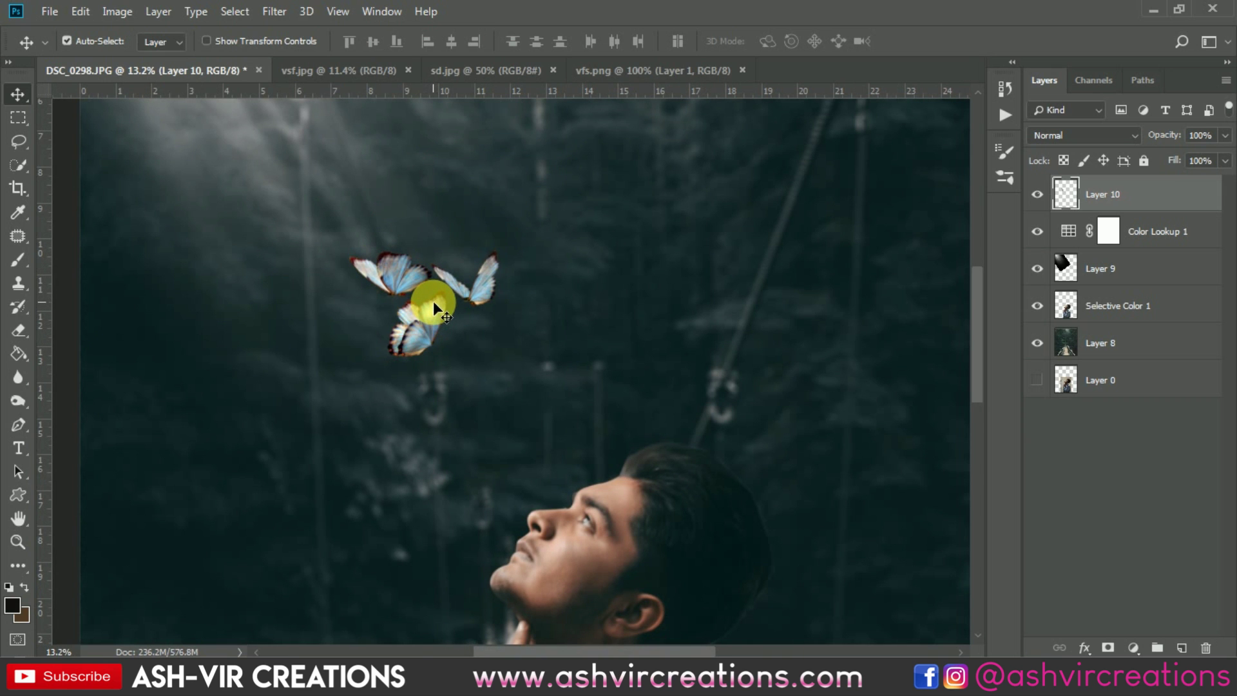
pyautogui.scroll(-1, 435, 300)
pyautogui.scroll(-2, 435, 300)
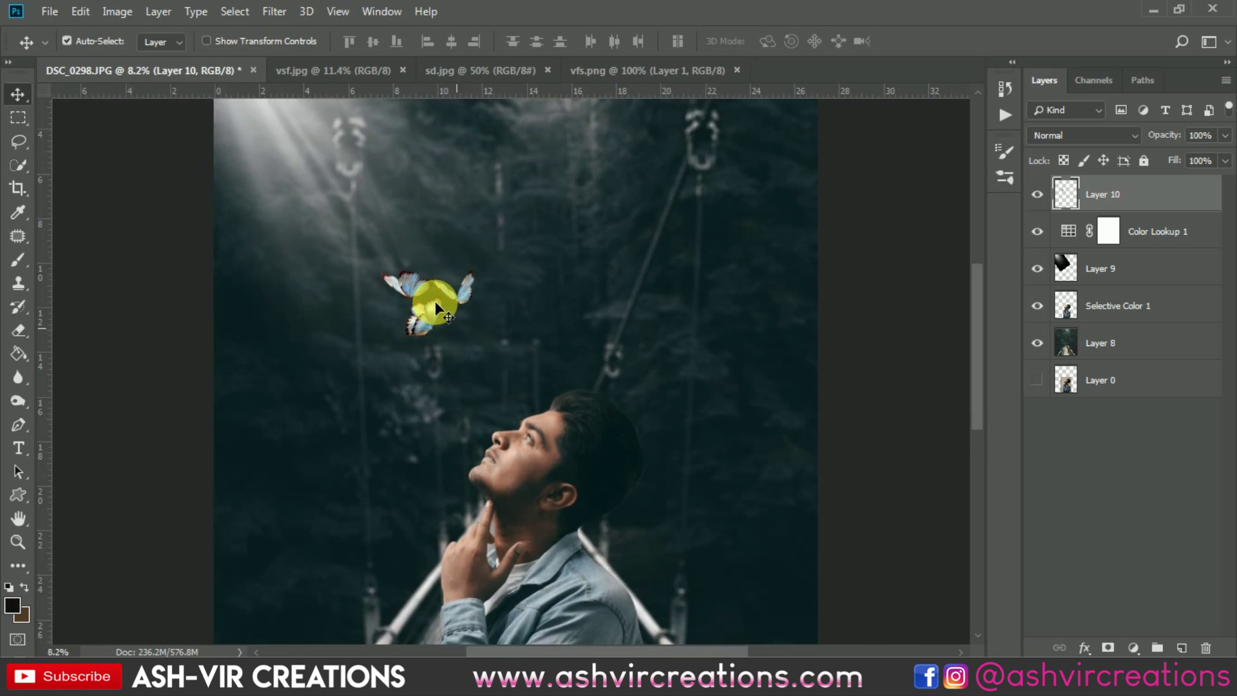
pyautogui.scroll(1, 435, 292)
pyautogui.moveTo(1046, 220); pyautogui.dragTo(1131, 258)
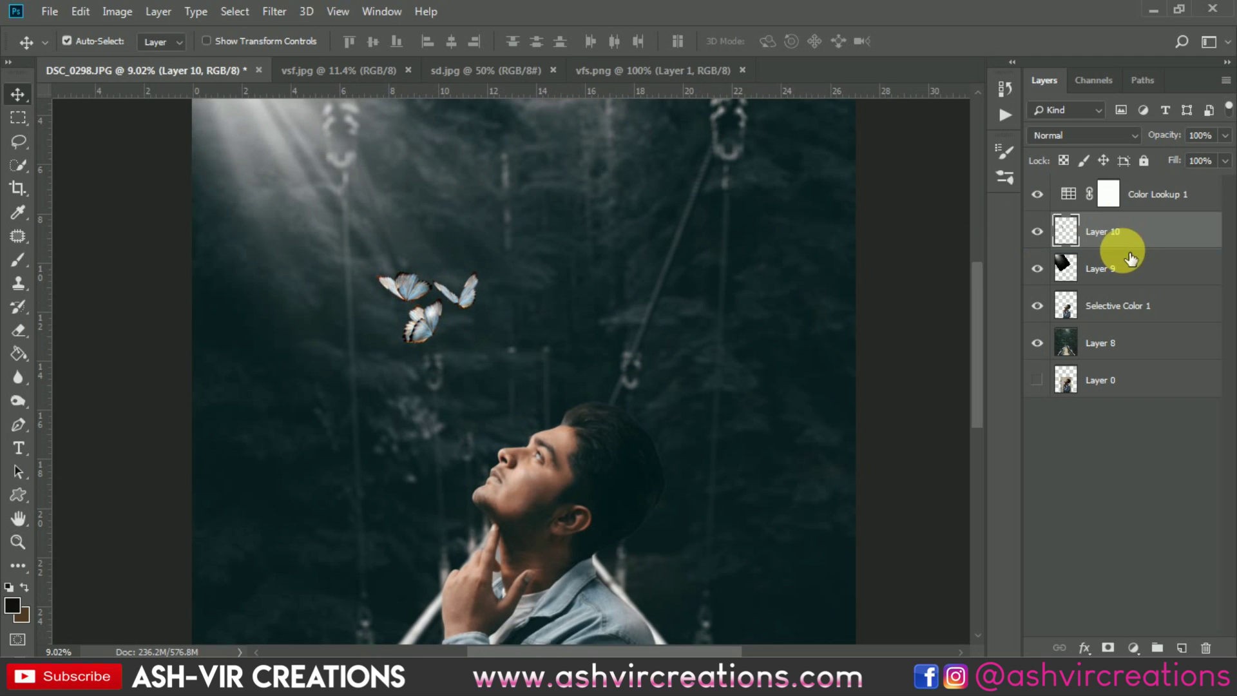
pyautogui.click(1038, 232)
pyautogui.click(1037, 231)
pyautogui.scroll(5, 311, 268)
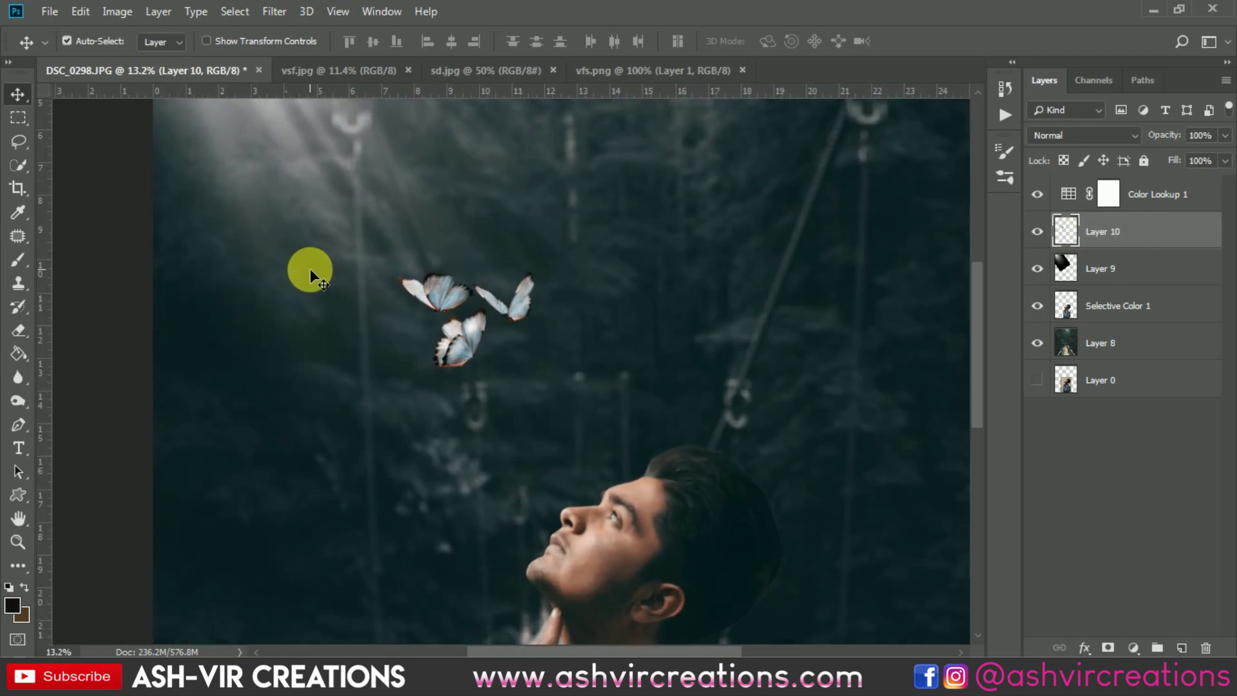
pyautogui.scroll(-7, 478, 304)
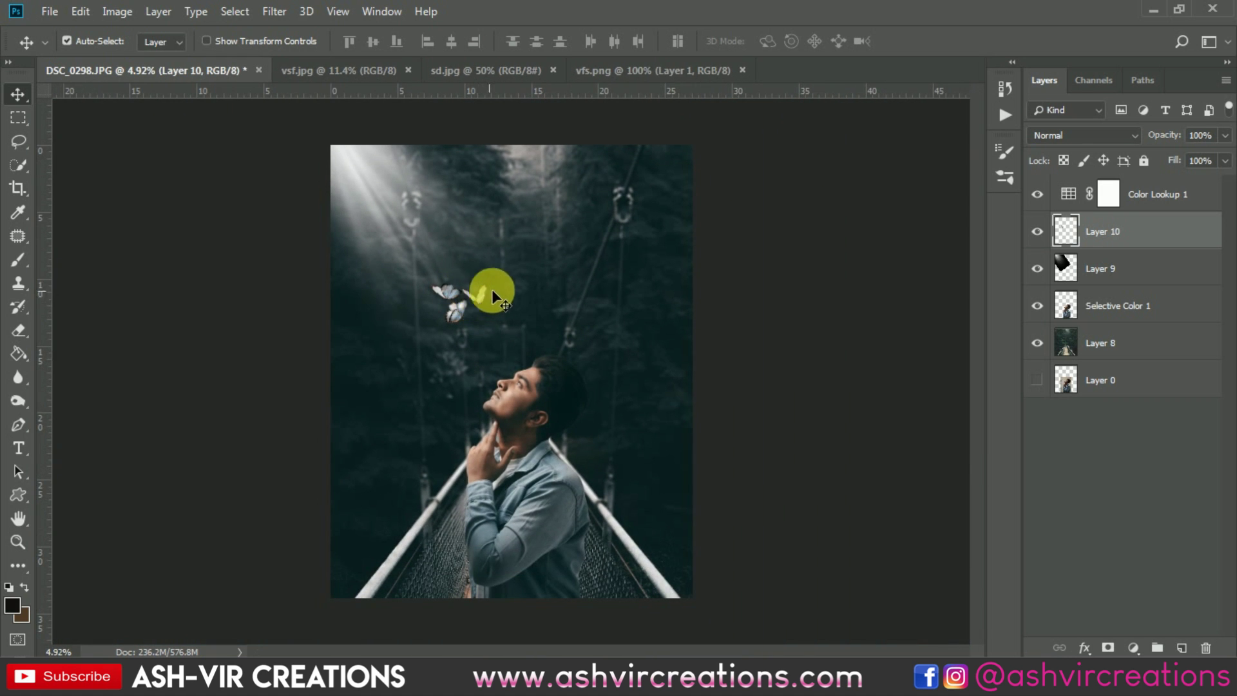
pyautogui.scroll(5, 465, 279)
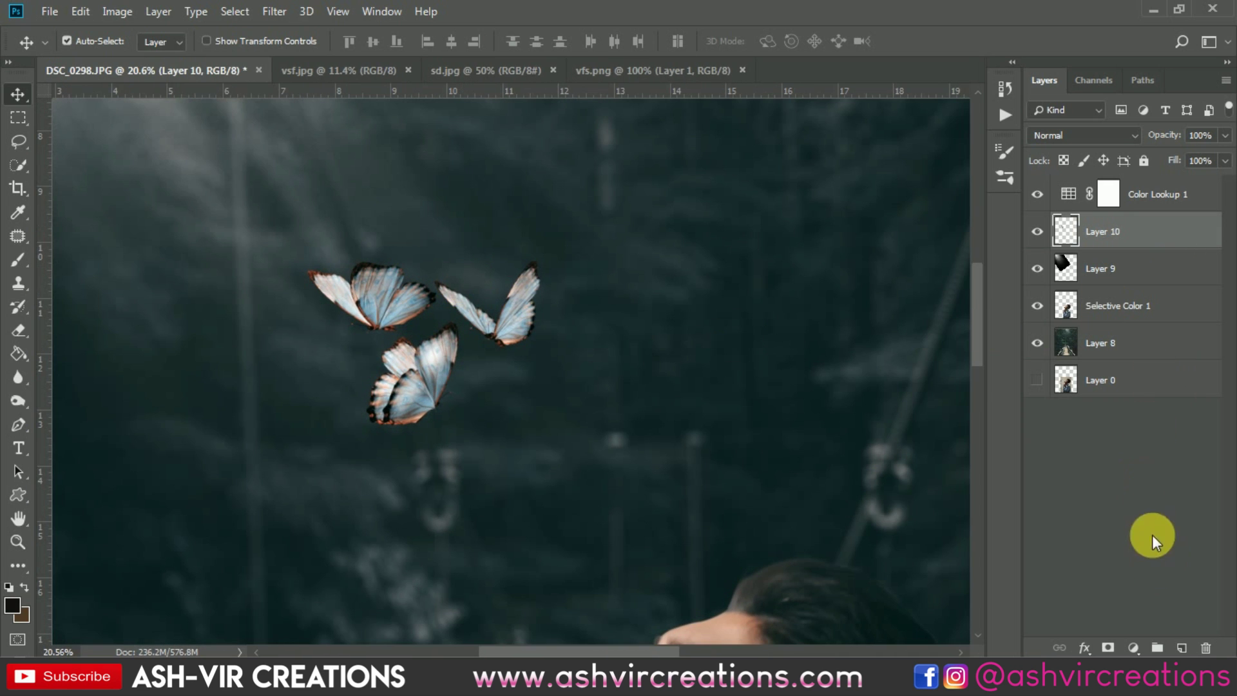
pyautogui.click(1182, 643)
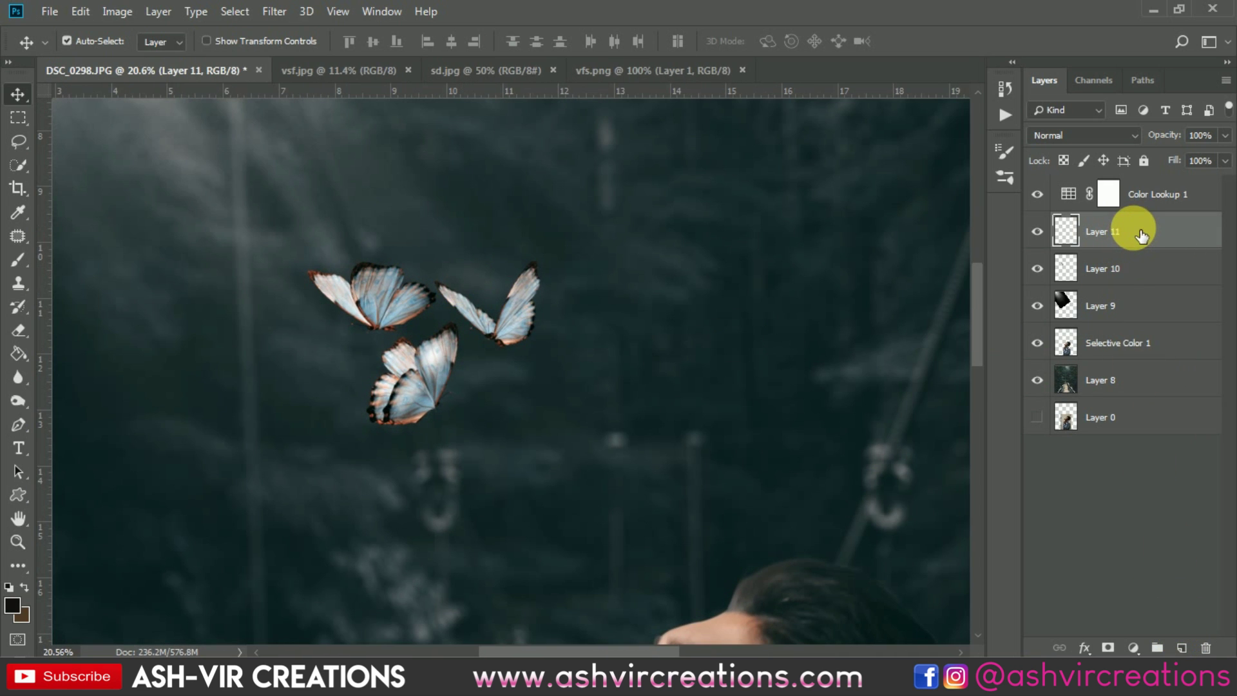
pyautogui.hotkey('ctrl', 'e')
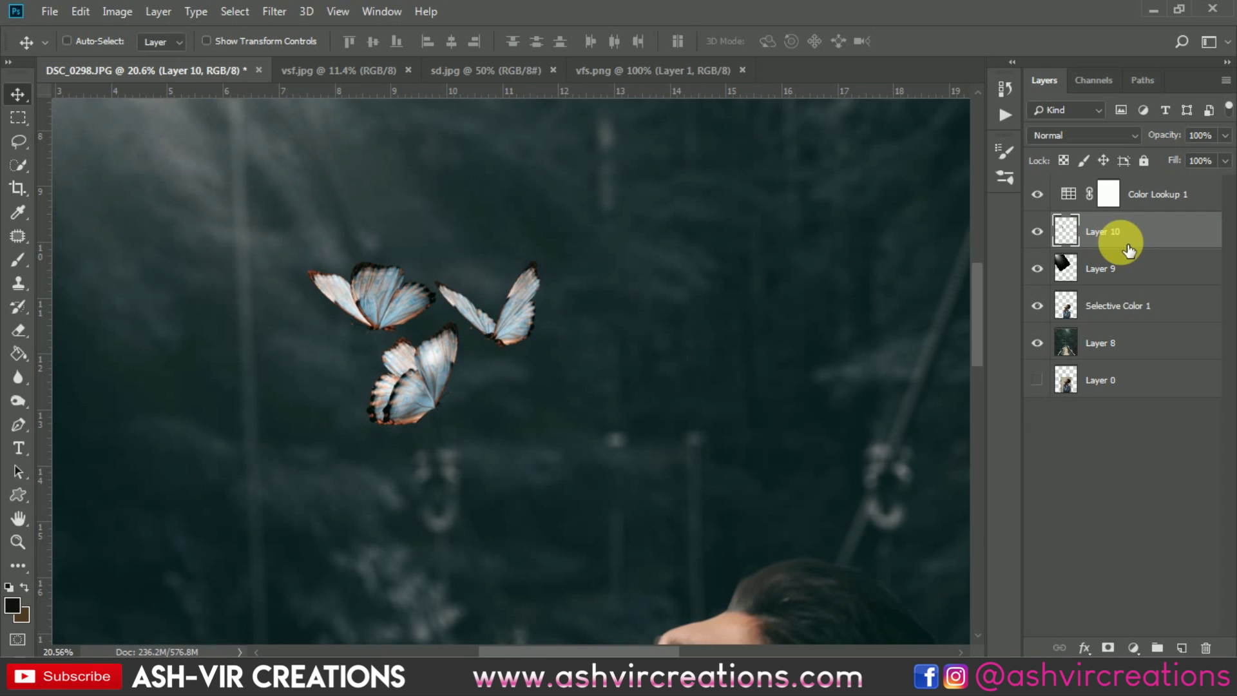
pyautogui.hotkey('ctrl', 'u')
pyautogui.moveTo(953, 314); pyautogui.dragTo(882, 312)
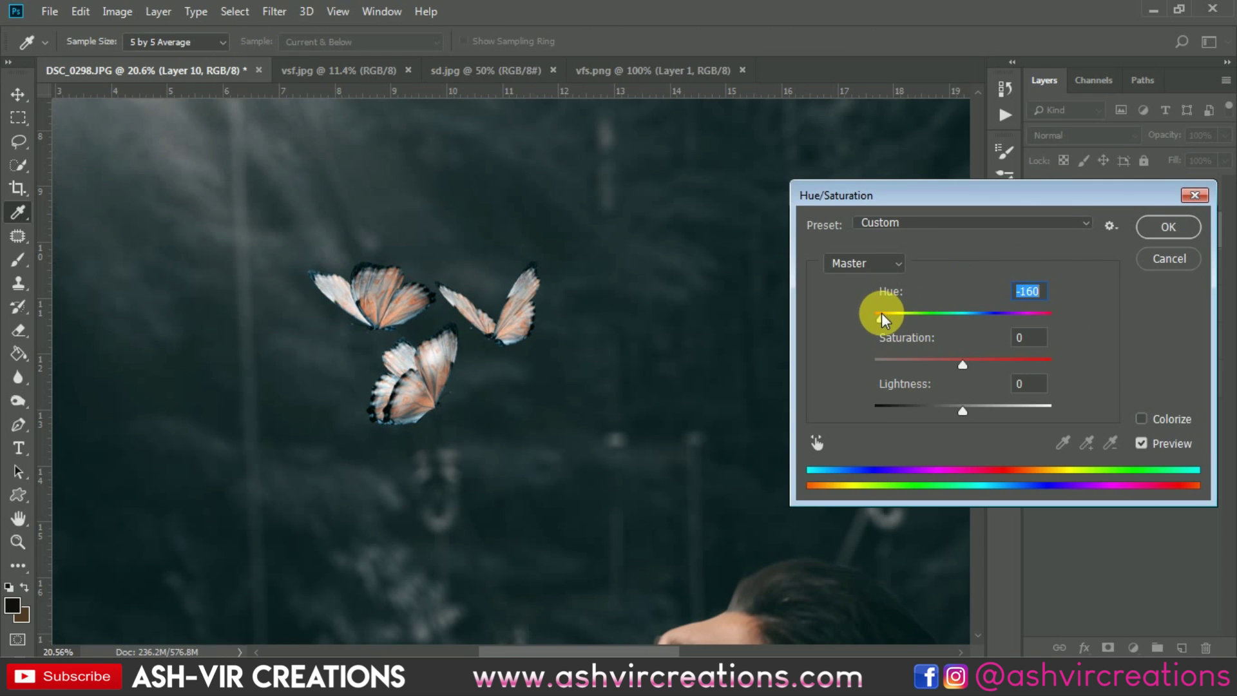
pyautogui.click(1157, 258)
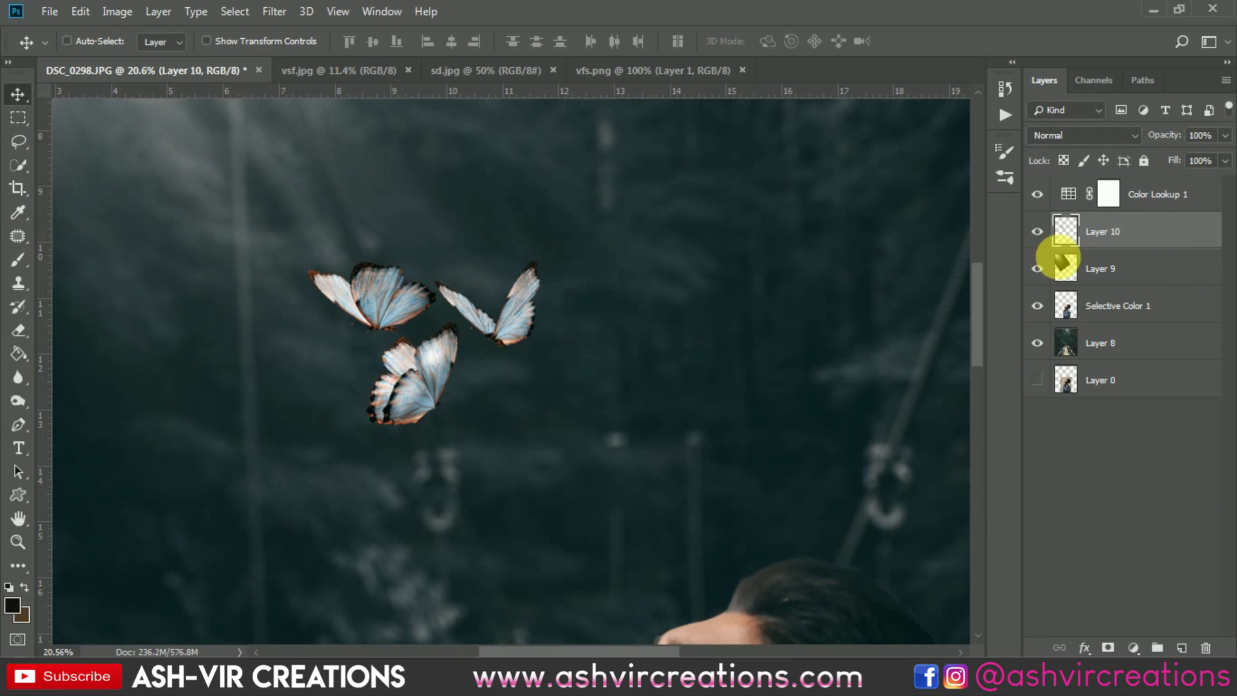
# Step: Sample the cyan tones on the butterfly wings in Hue/Saturation and set the Cyans hue to -155
pyautogui.hotkey('ctrl', 'u')
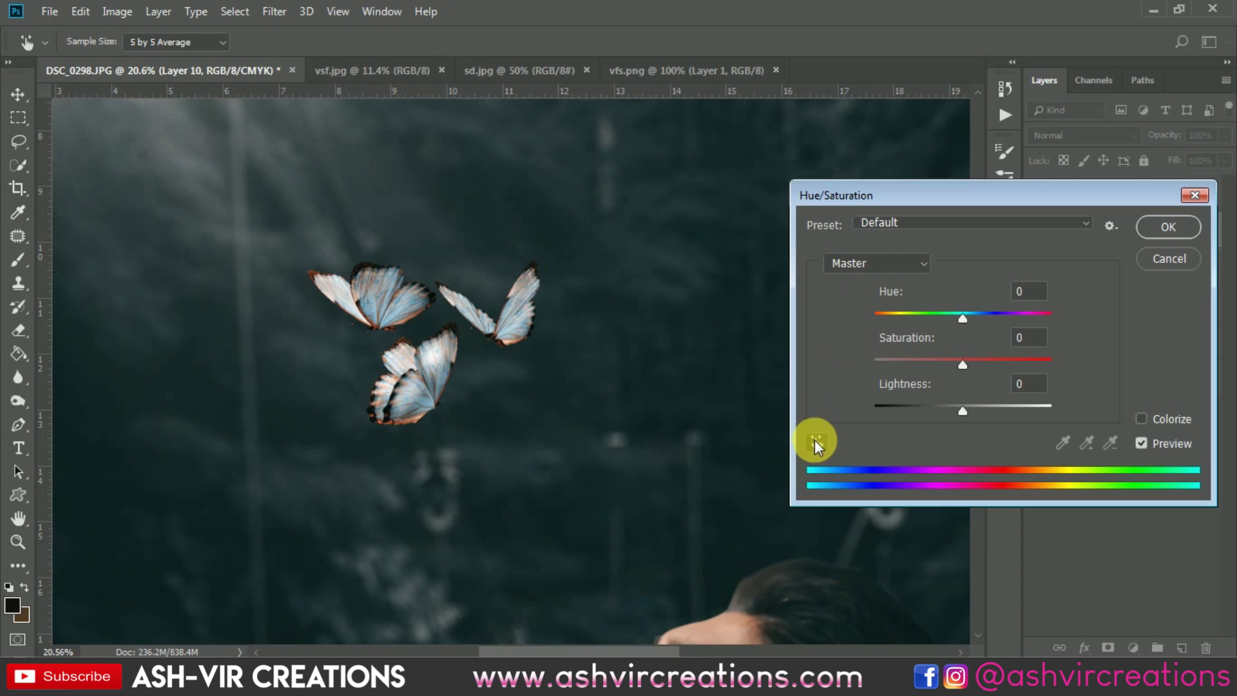
pyautogui.click(815, 442)
pyautogui.click(533, 333)
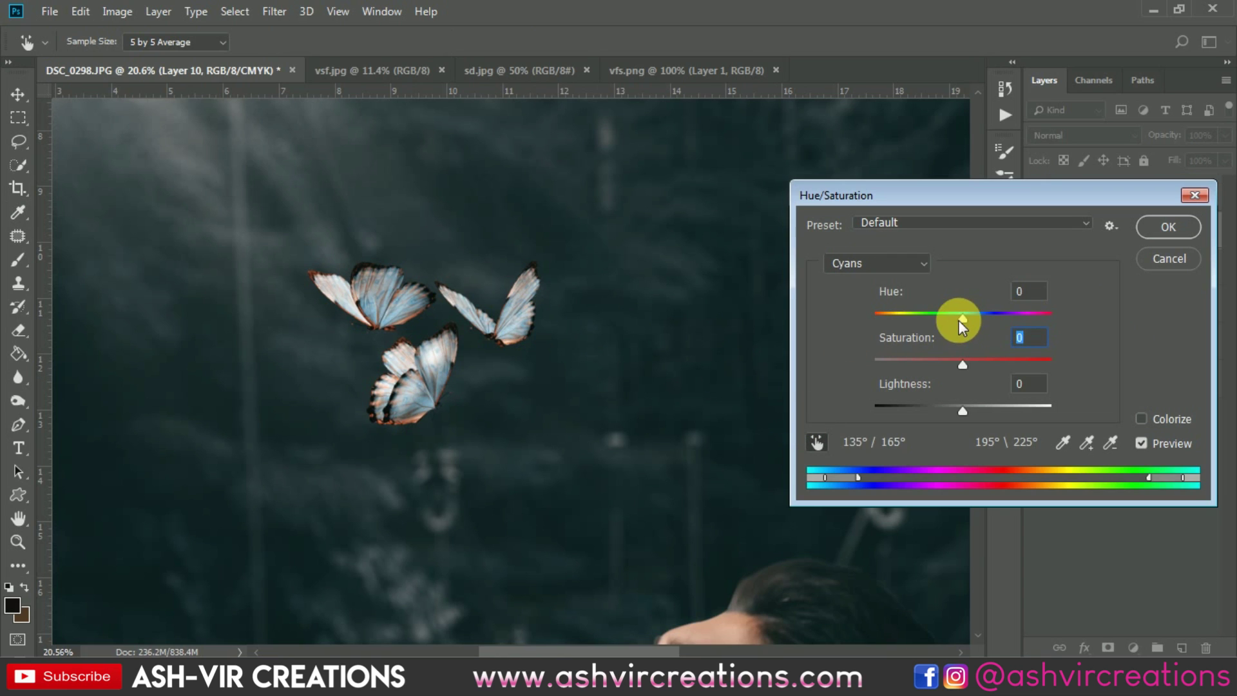
pyautogui.moveTo(928, 317); pyautogui.dragTo(884, 322)
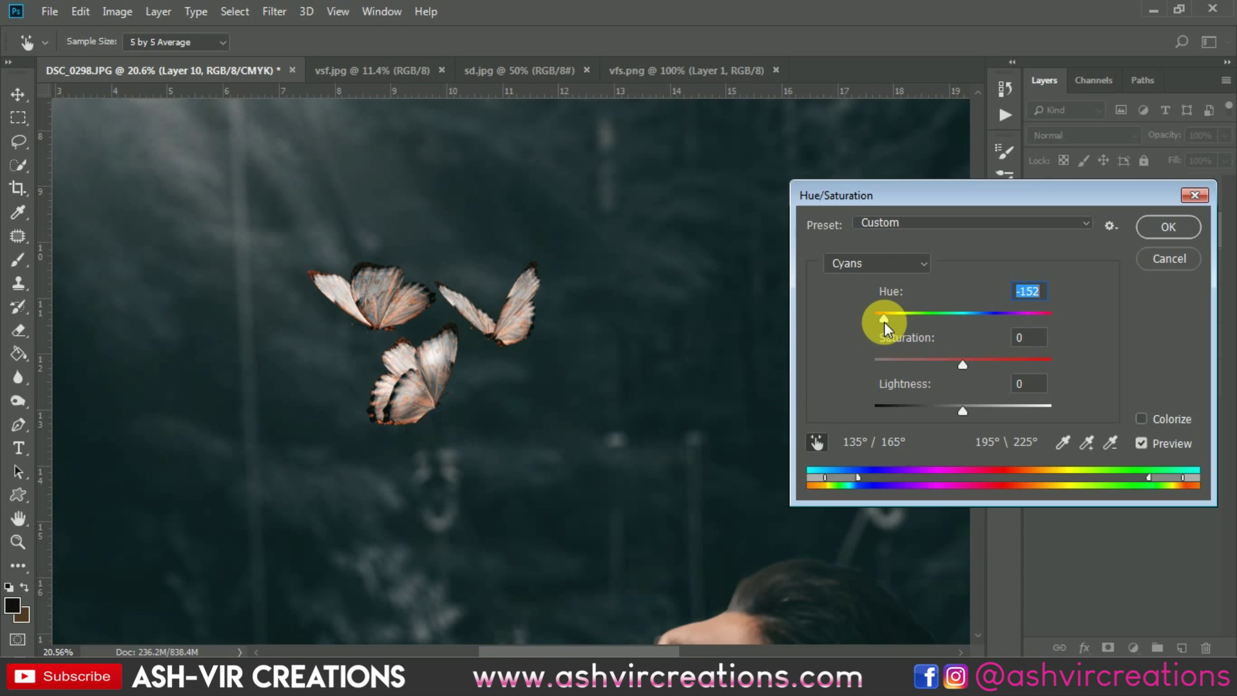
# Step: Examine the recoloured butterflies in the whole image and up close, comparing the Hue/Saturation preview off and on
pyautogui.hotkey('ctrl', '0')
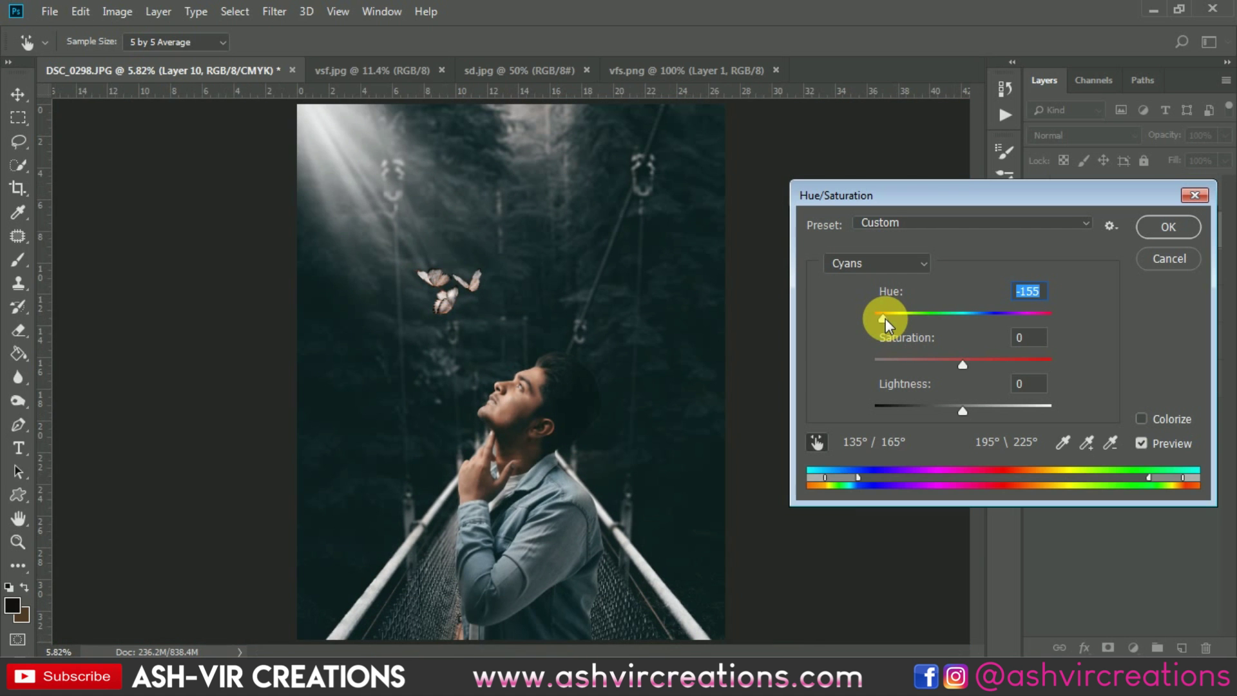
pyautogui.hotkey('ctrl', '+')
pyautogui.hotkey('ctrl', '+')
pyautogui.hotkey('ctrl', '+')
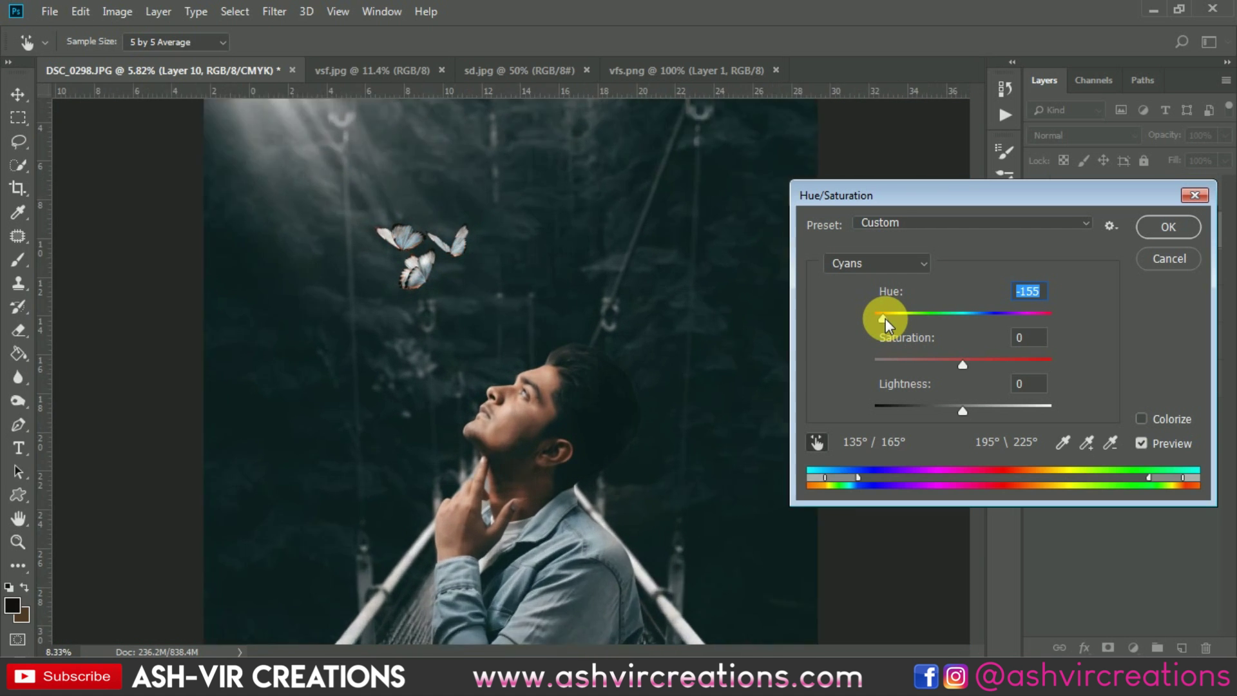
pyautogui.moveTo(672, 274); pyautogui.dragTo(767, 387)
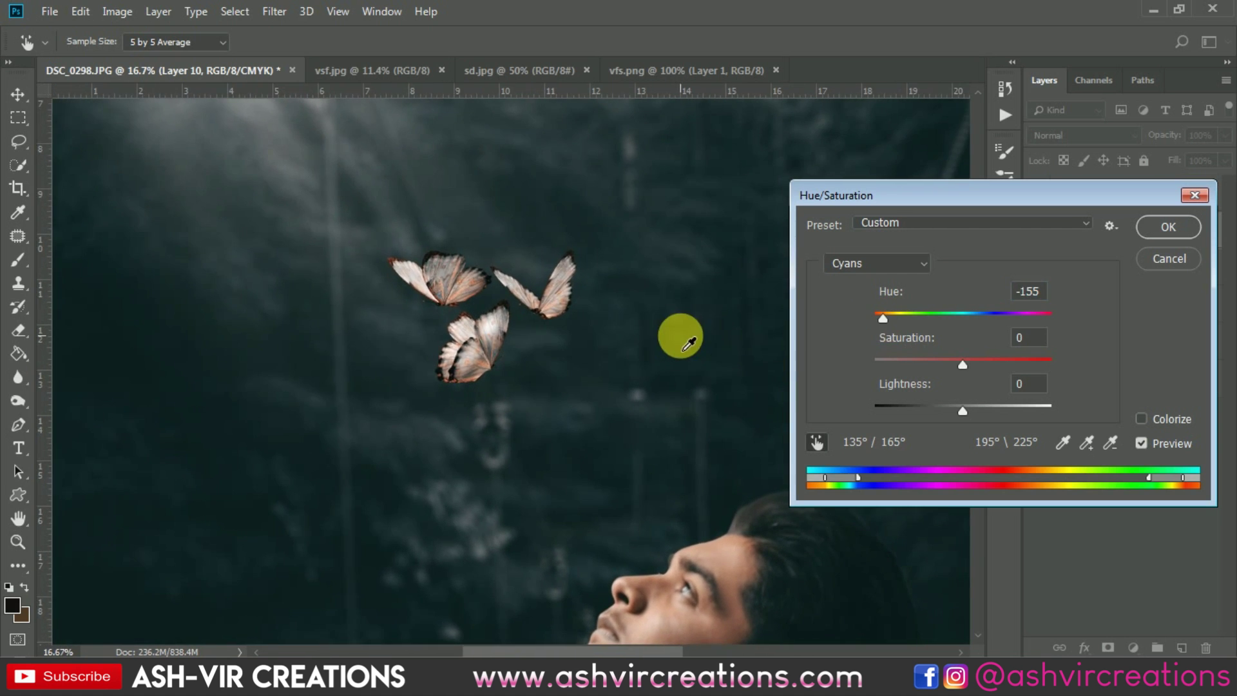
pyautogui.hotkey('ctrl', '+')
pyautogui.hotkey('ctrl', '+')
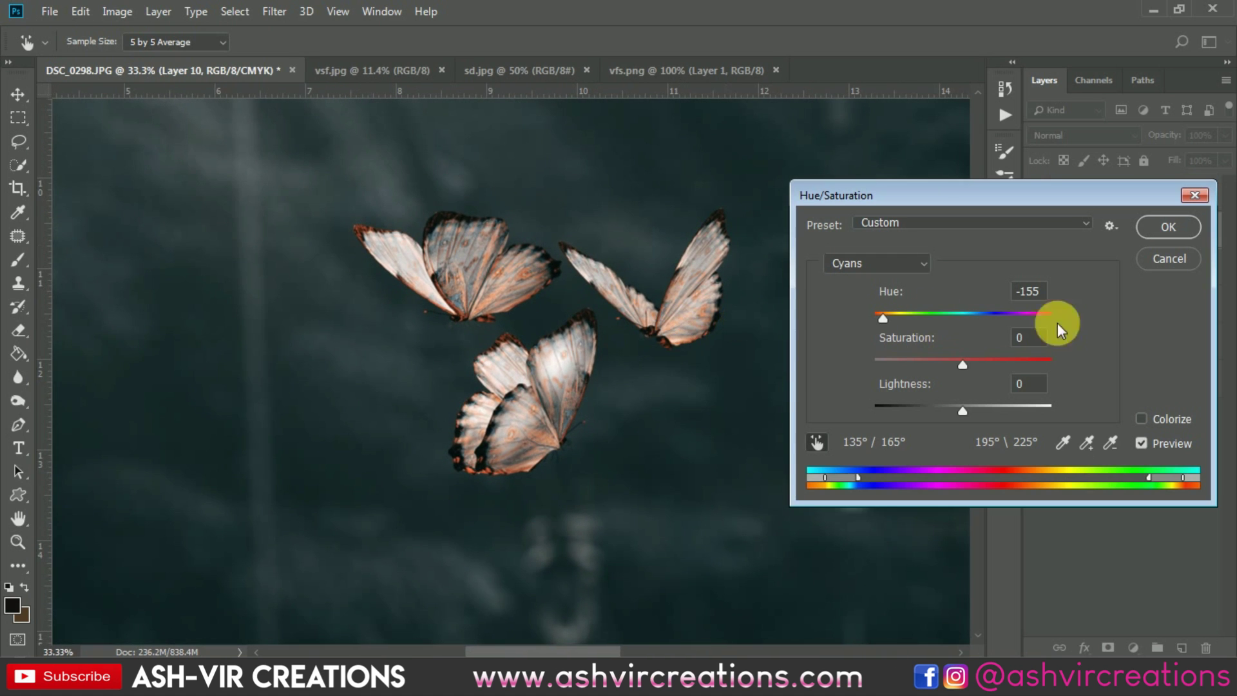
pyautogui.click(1142, 443)
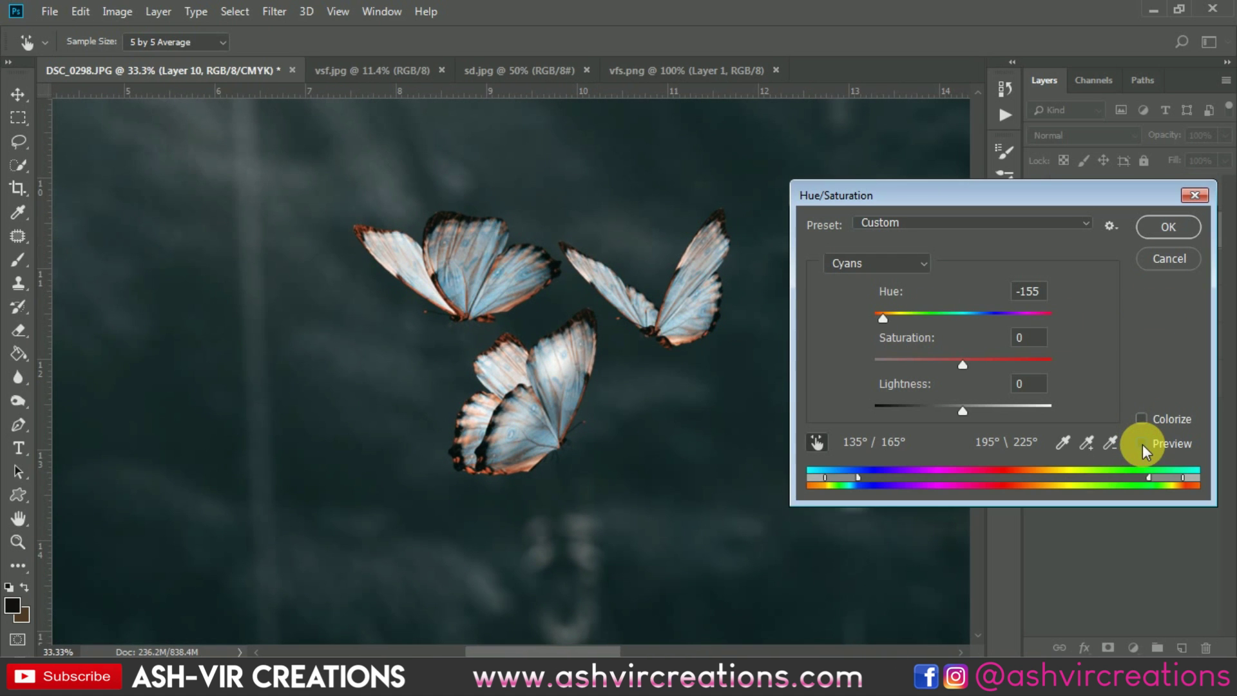
pyautogui.click(1142, 443)
pyautogui.click(1142, 443)
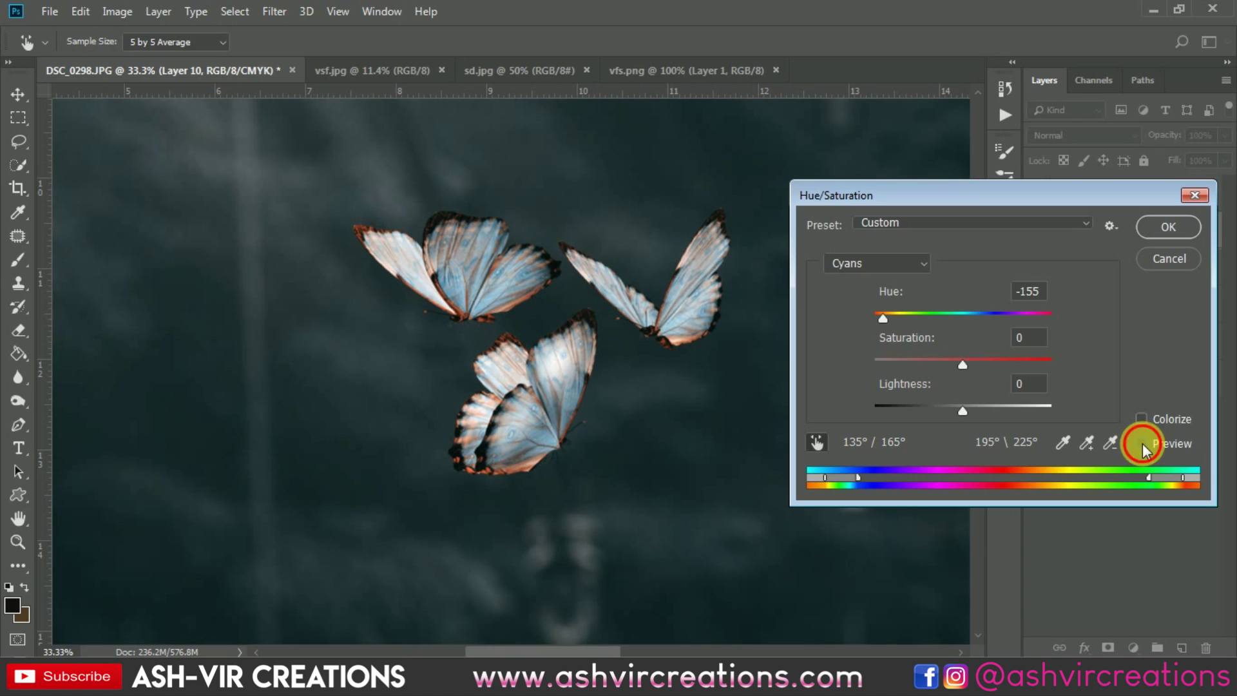
pyautogui.click(1142, 443)
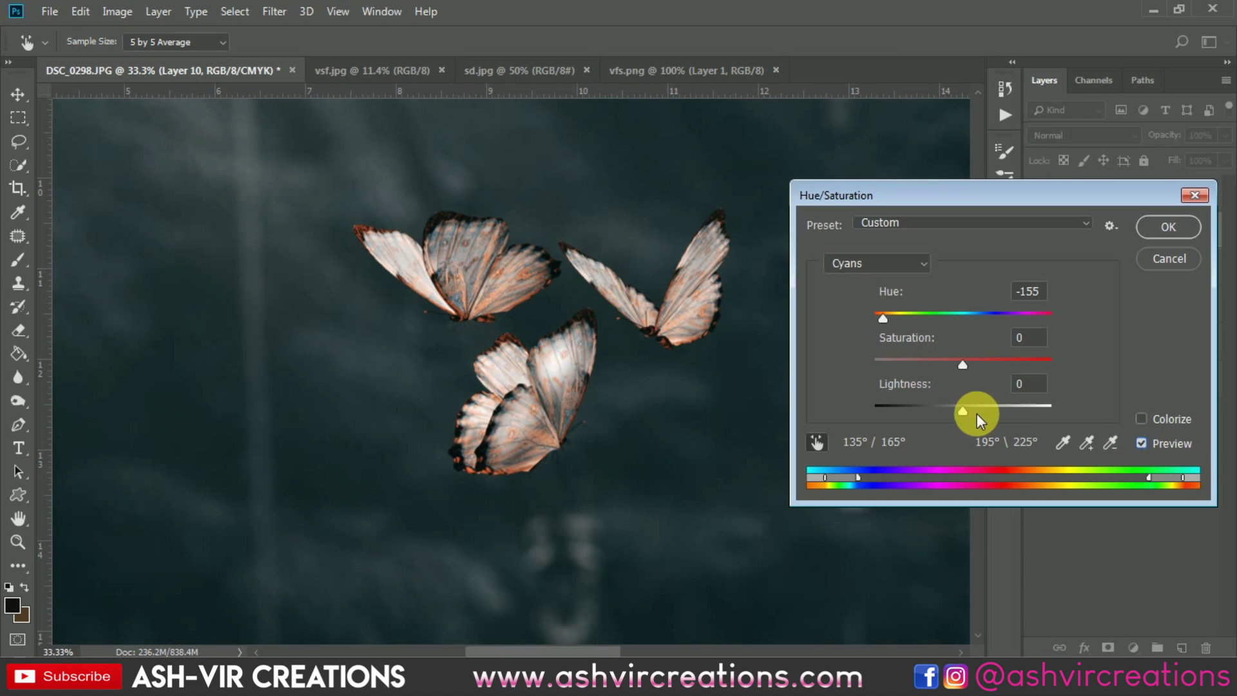
# Step: Set the Cyans lightness to +27 and saturation to +51, and apply the Hue/Saturation adjustment to the butterflies
pyautogui.moveTo(1024, 415); pyautogui.dragTo(987, 408)
pyautogui.moveTo(963, 365); pyautogui.dragTo(976, 361)
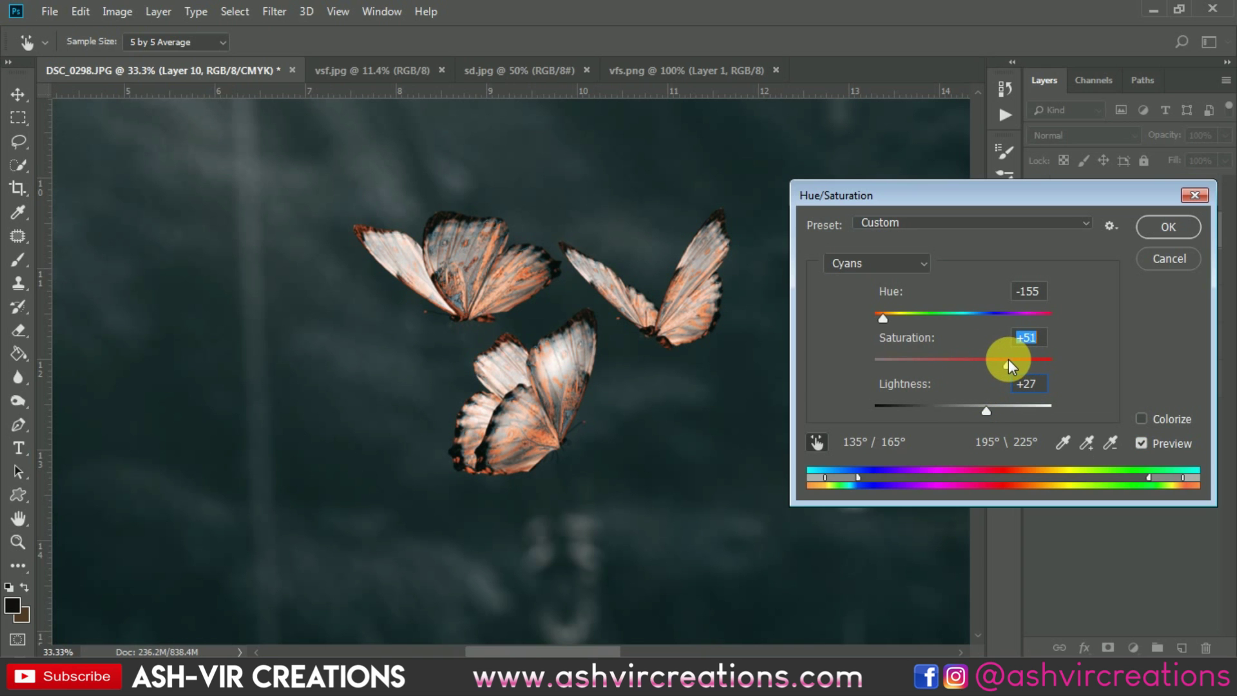
pyautogui.hotkey('ctrl', '-')
pyautogui.hotkey('ctrl', '-')
pyautogui.hotkey('ctrl', '-')
pyautogui.hotkey('ctrl', '-')
pyautogui.hotkey('ctrl', '-')
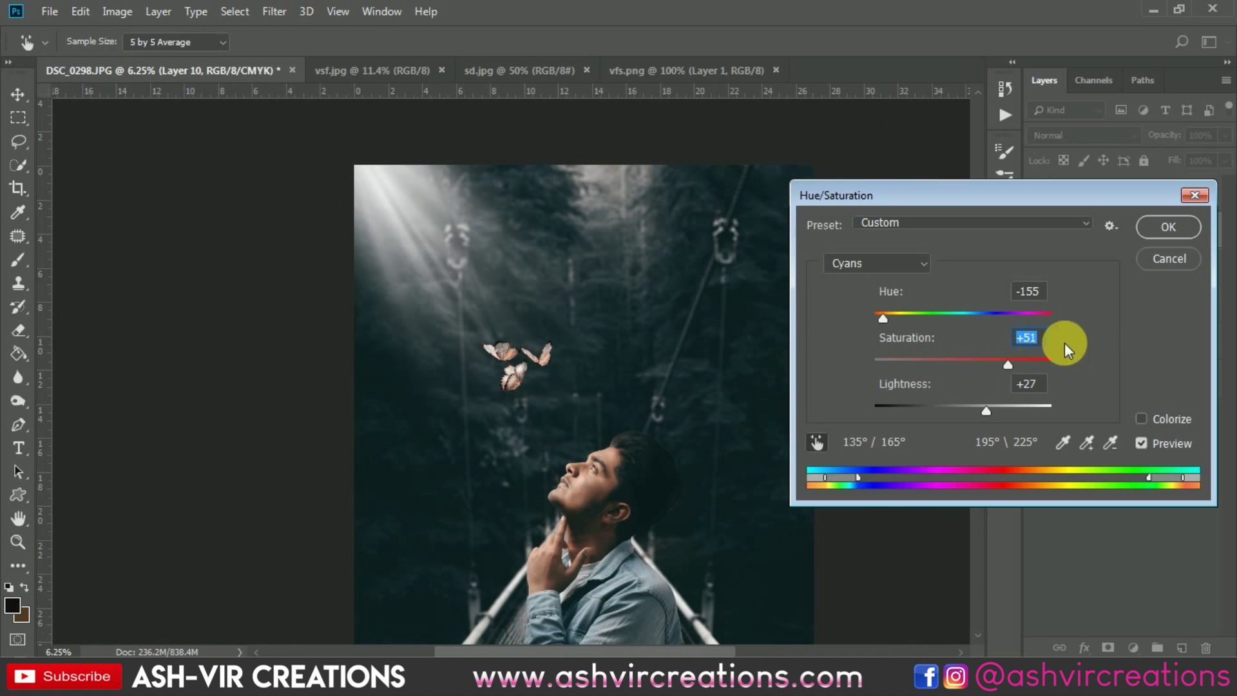
pyautogui.click(1183, 230)
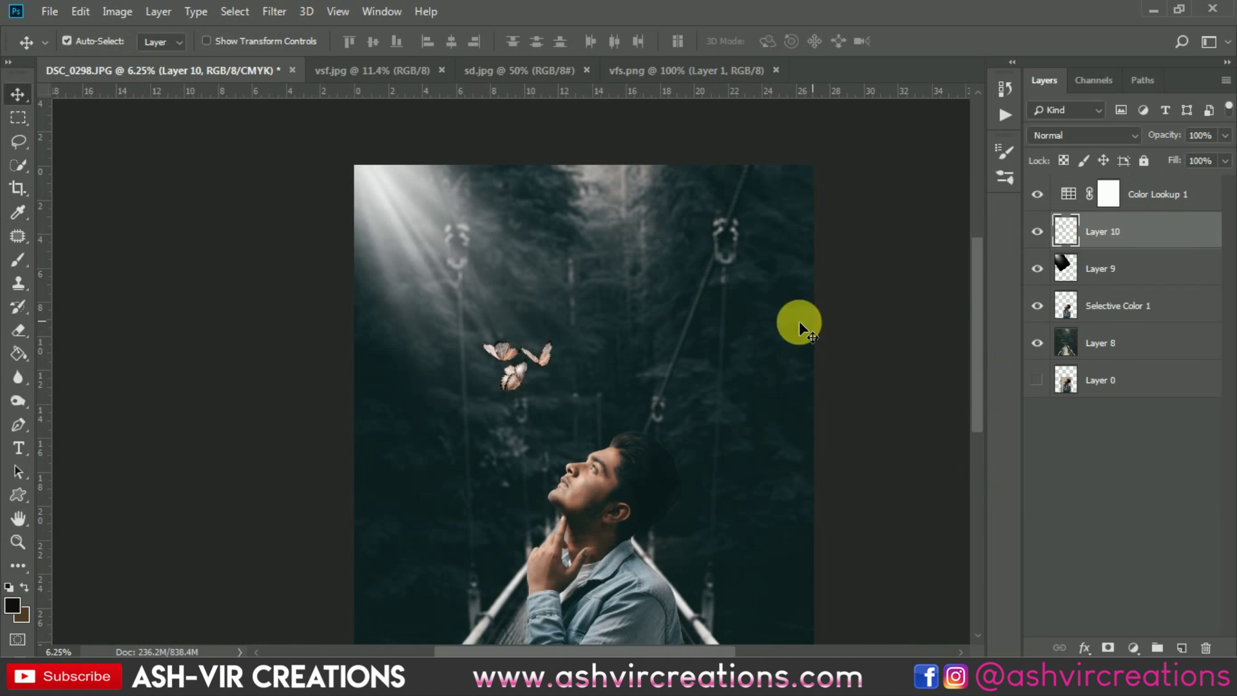
# Step: Add a new layer above the butterflies and choose the Brush with a light orange foreground colour, about #ffb873
pyautogui.scroll(4, 540, 373)
pyautogui.scroll(1, 547, 358)
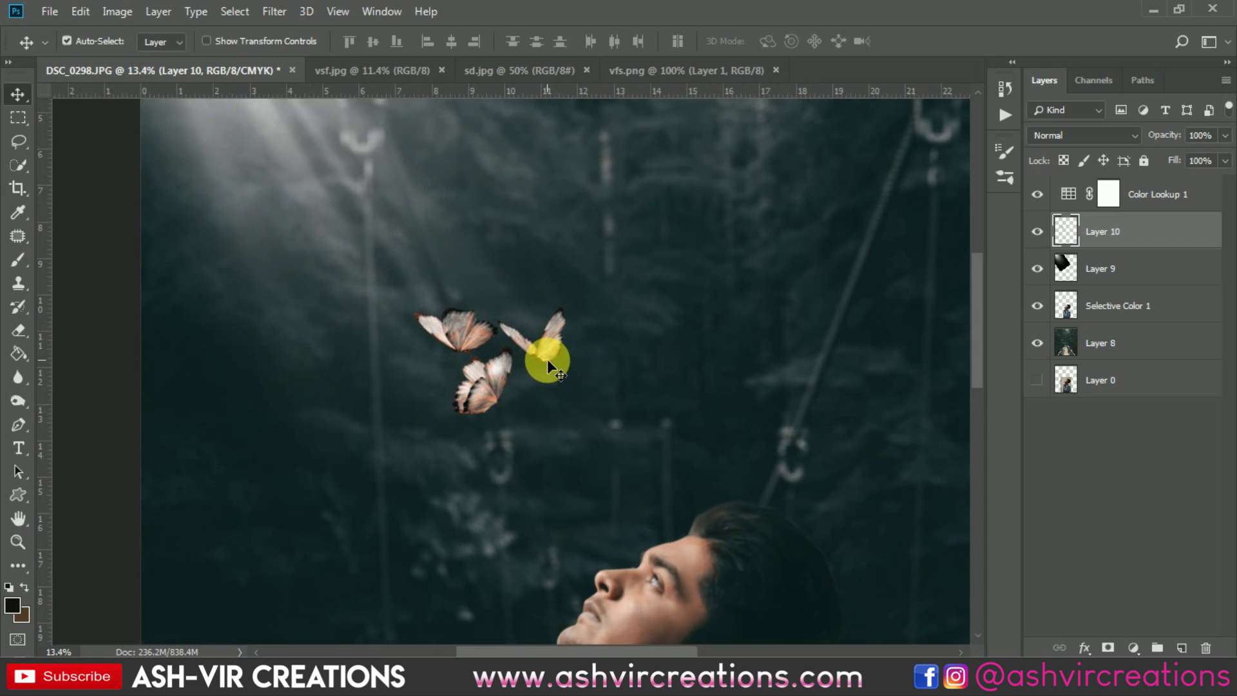
pyautogui.click(1183, 648)
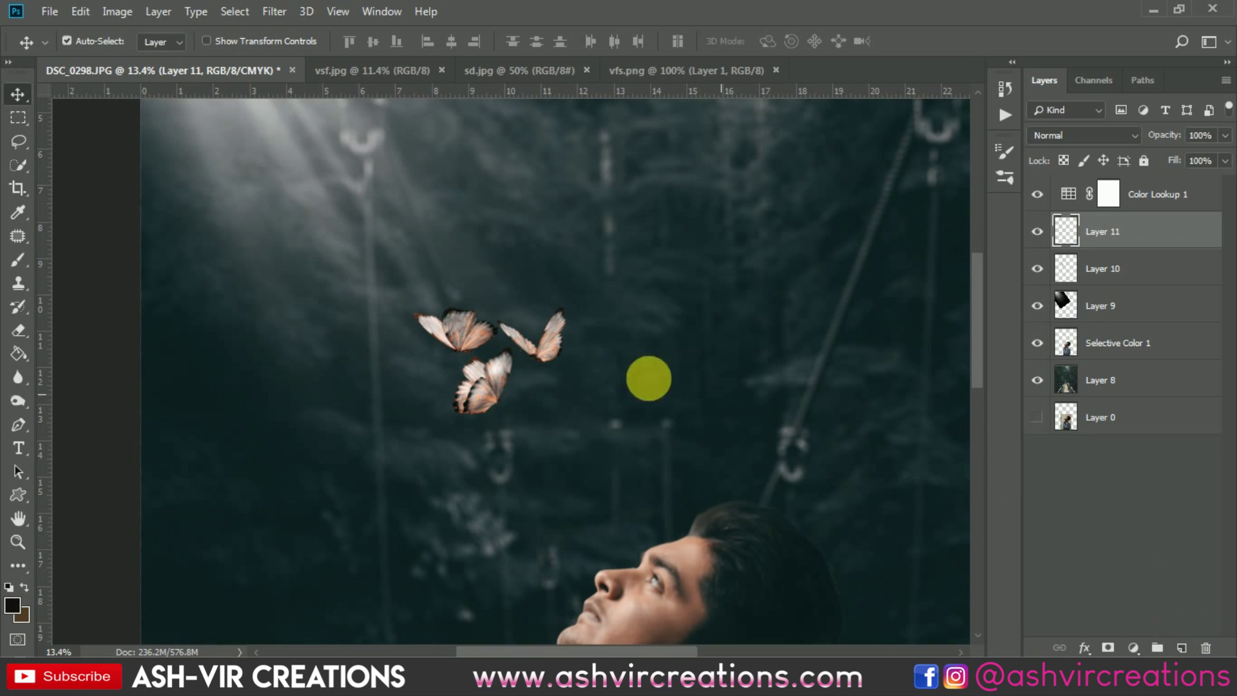
pyautogui.click(19, 261)
pyautogui.click(12, 603)
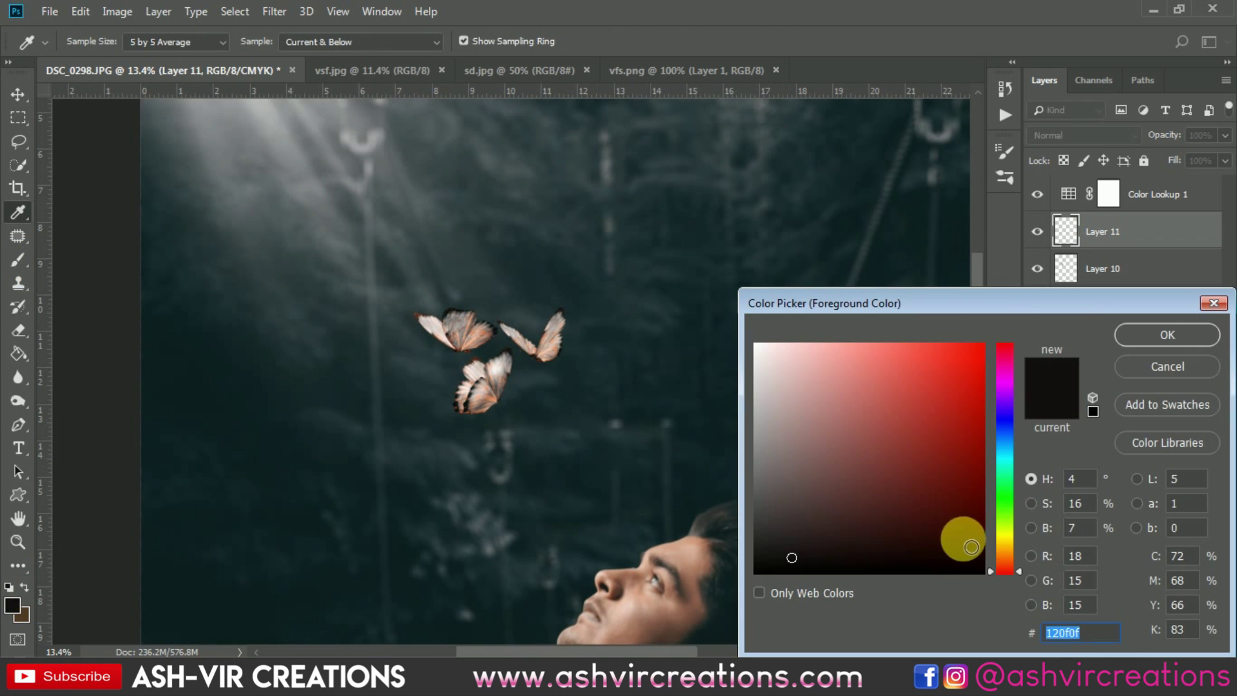
pyautogui.moveTo(999, 550); pyautogui.dragTo(1000, 554)
pyautogui.moveTo(928, 354); pyautogui.dragTo(889, 351)
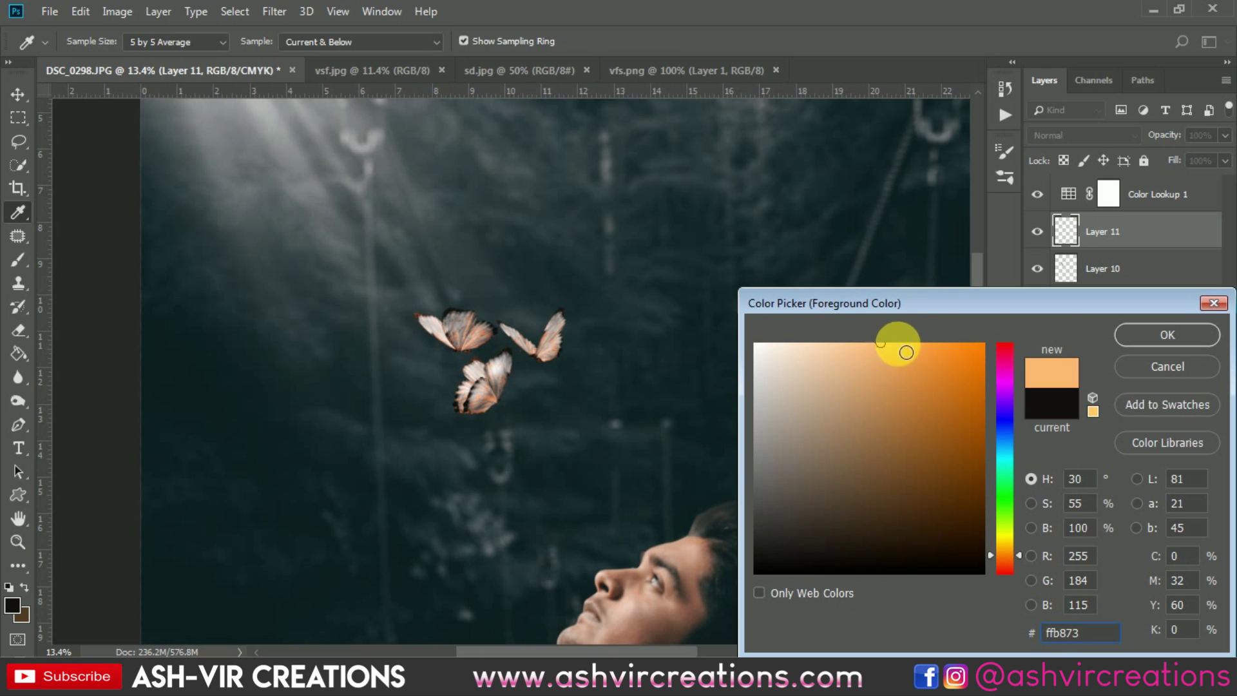
pyautogui.click(1165, 334)
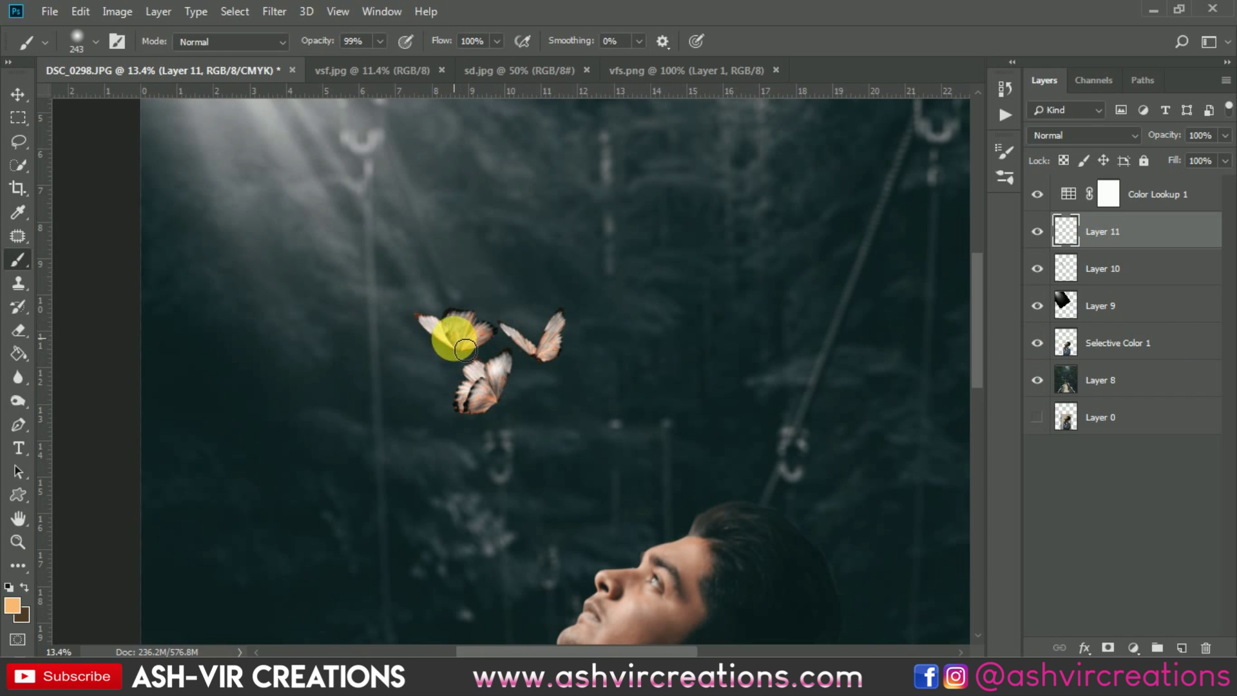
# Step: Paint one soft 400 px orange dab over the upper-left butterfly and set its layer's blend mode to Lighten, comparing it with Screen
pyautogui.scroll(2, 465, 350)
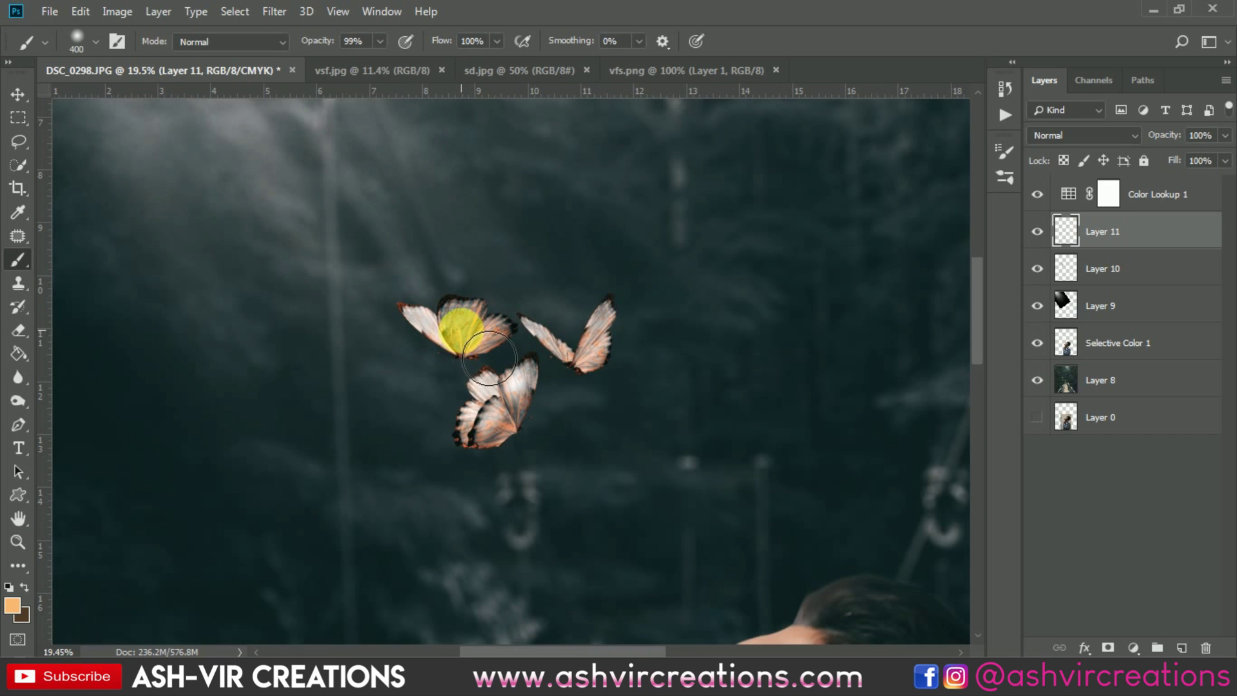
pyautogui.click(461, 329)
pyautogui.click(1047, 136)
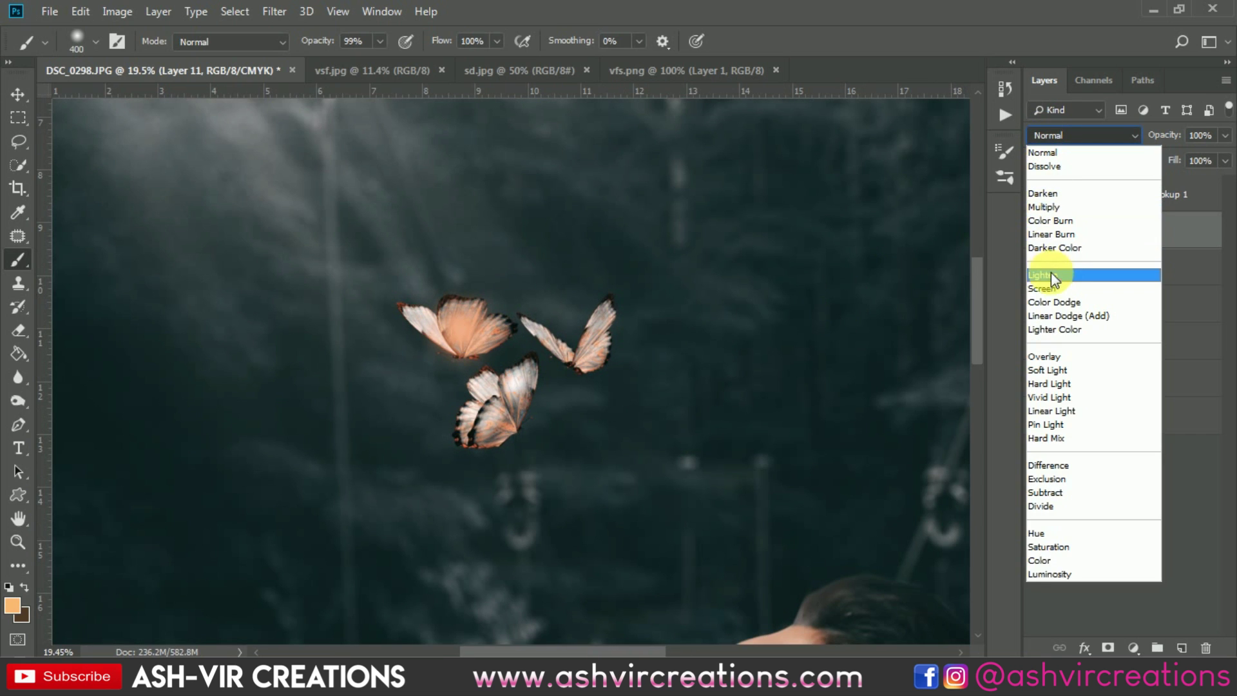
pyautogui.click(1052, 288)
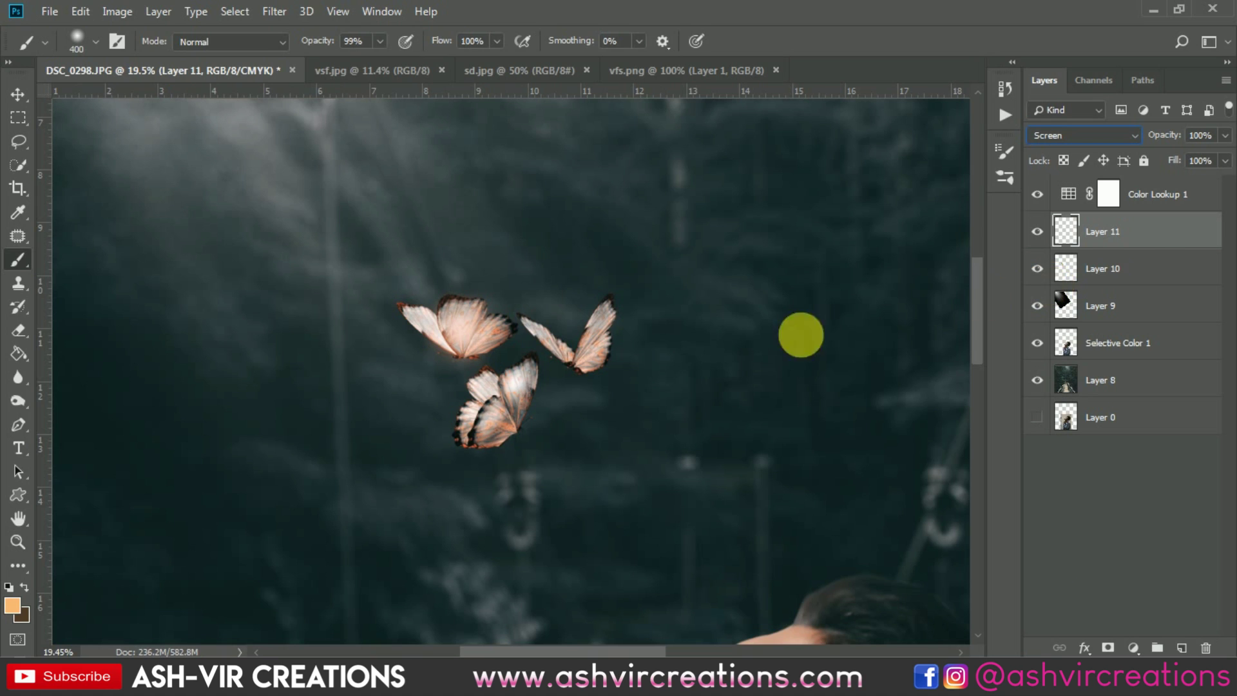
pyautogui.press('Up')
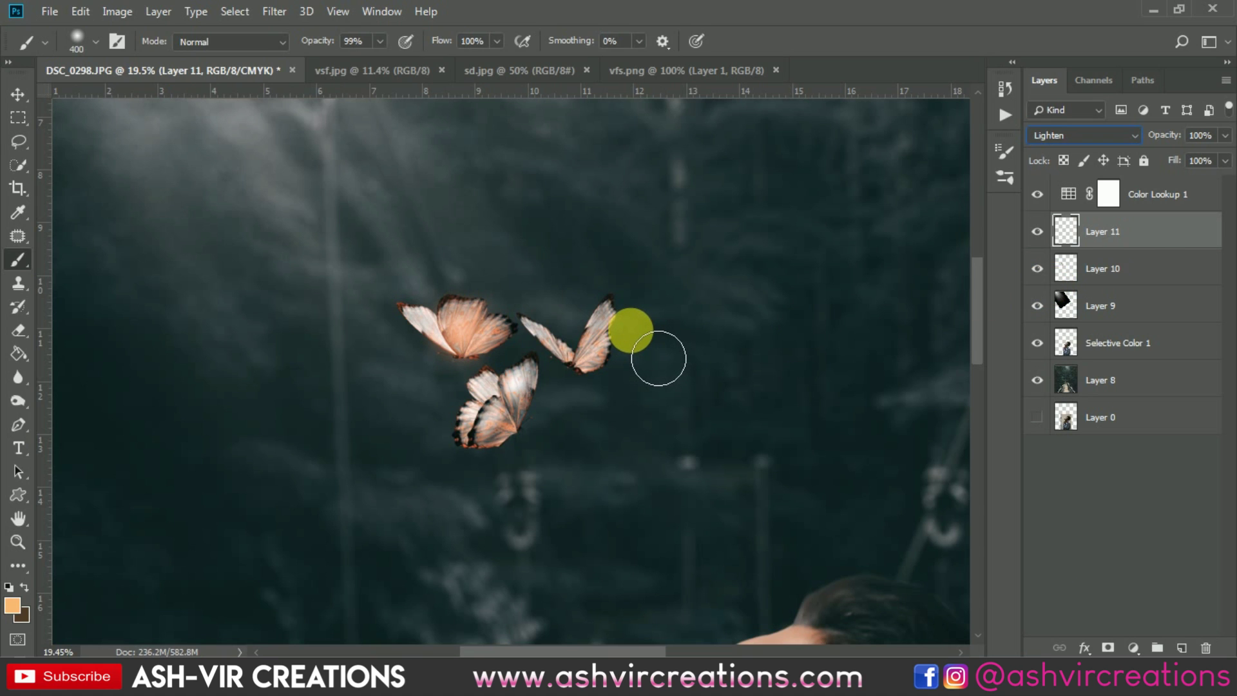
pyautogui.press('Down')
pyautogui.press('Up')
pyautogui.press('Up')
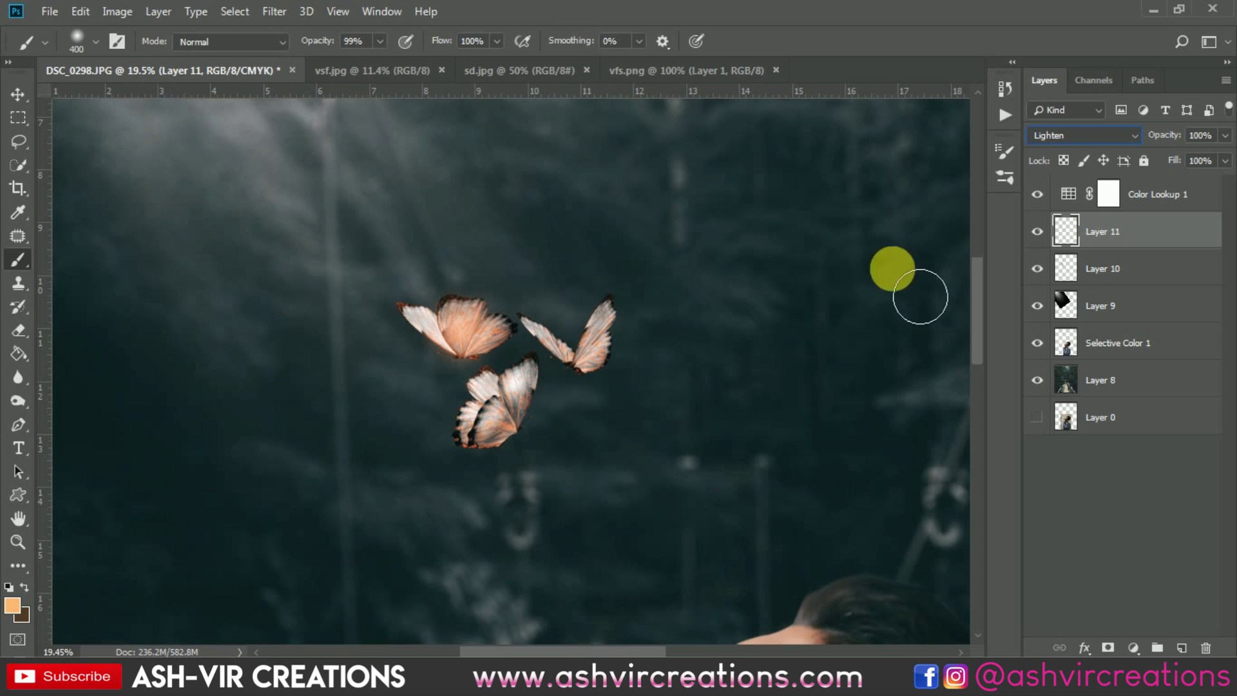
# Step: Set the orange dab's layer to Soft Light, compare it hidden and shown, and paint the other two butterflies with the same orange
pyautogui.click(1059, 136)
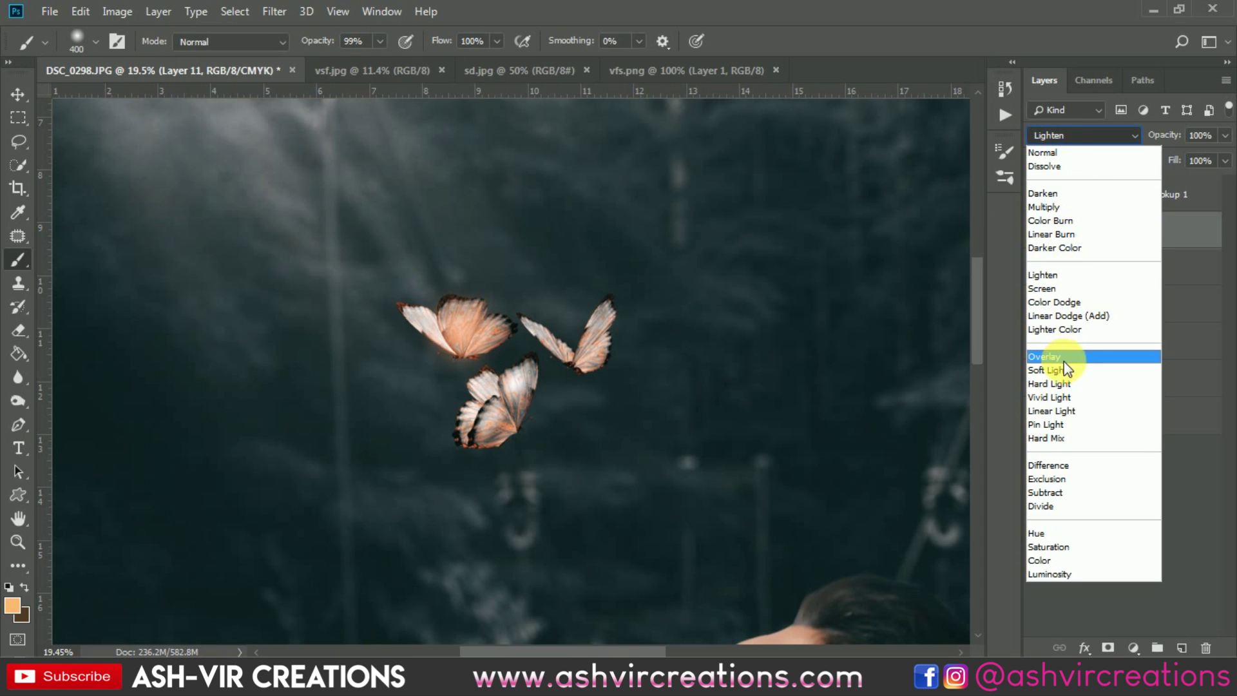
pyautogui.click(1065, 370)
pyautogui.click(1038, 233)
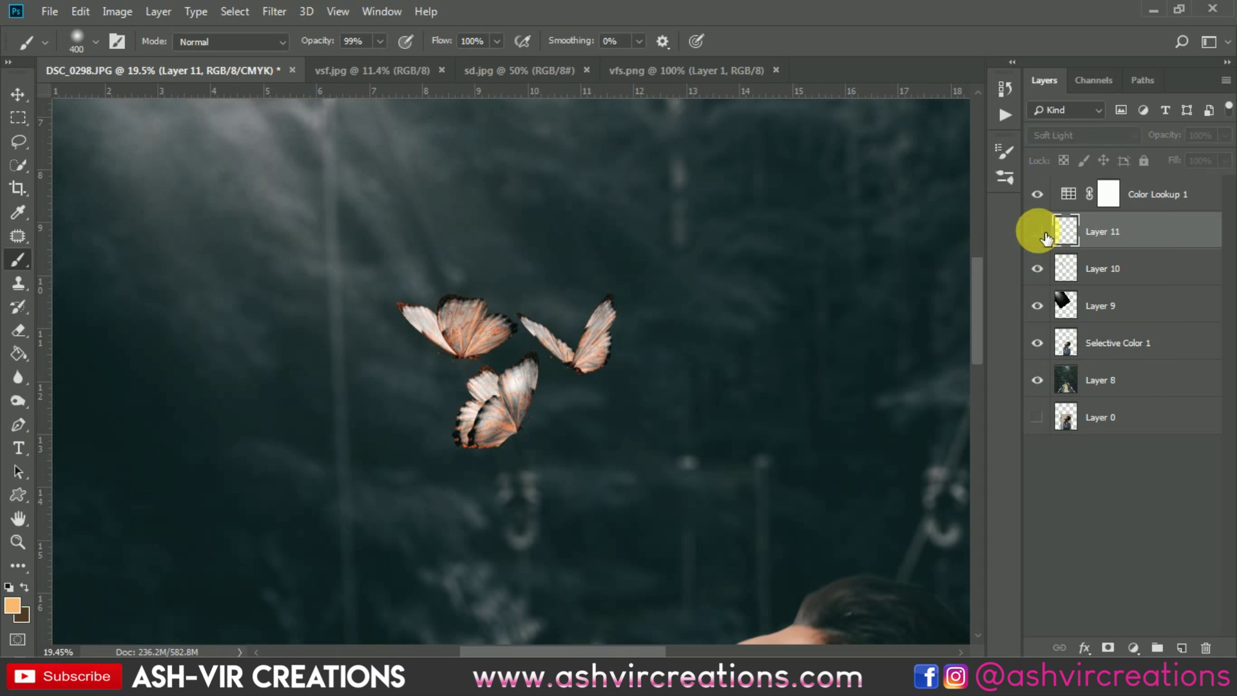
pyautogui.click(1039, 234)
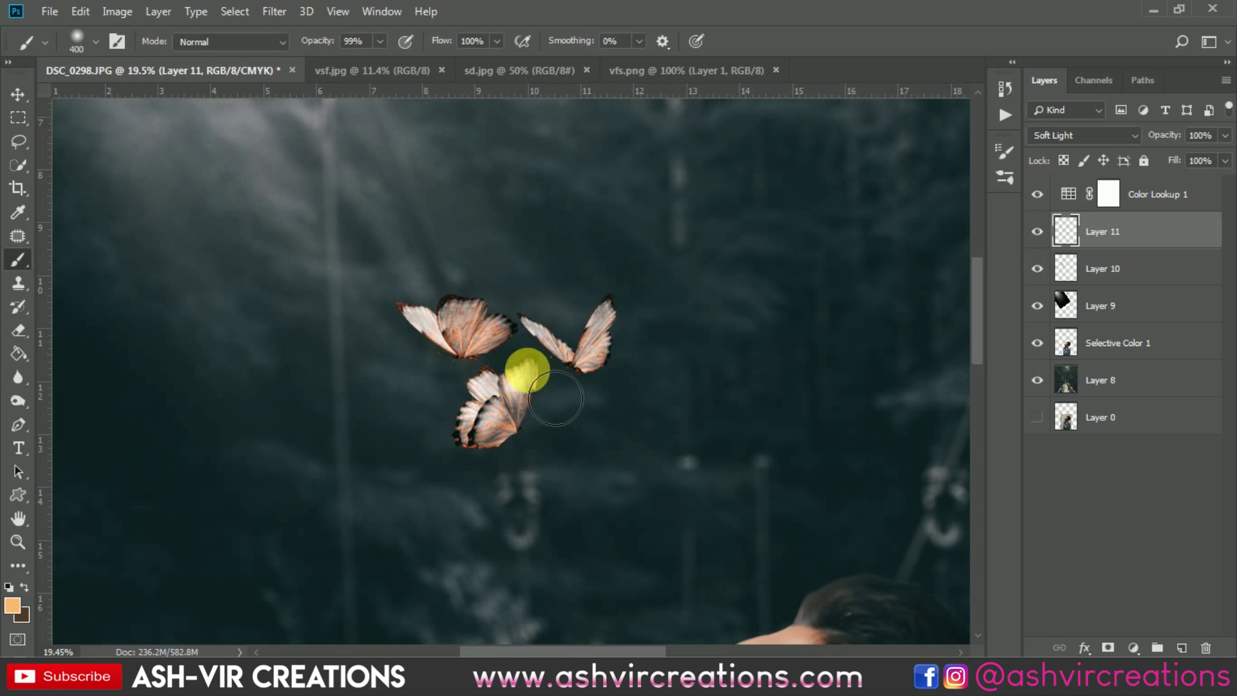
pyautogui.press('[')
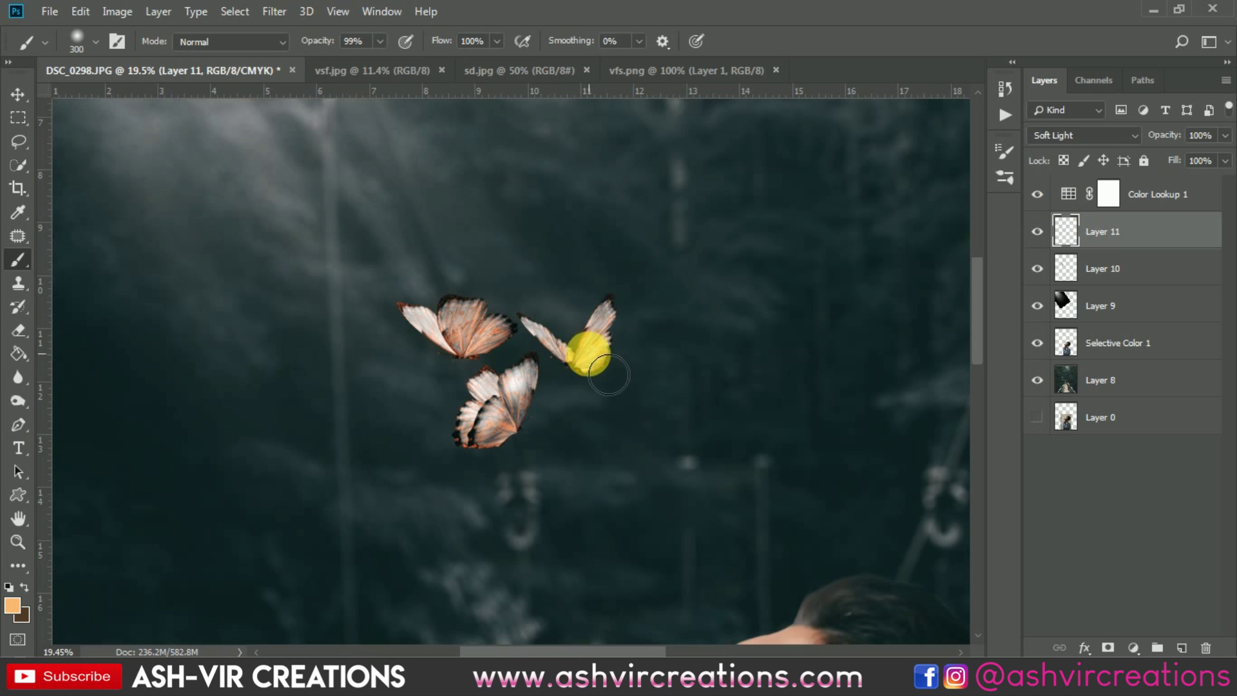
pyautogui.moveTo(609, 375)
pyautogui.mouseDown()
pyautogui.moveTo(544, 406)
pyautogui.moveTo(533, 436)
pyautogui.mouseUp()
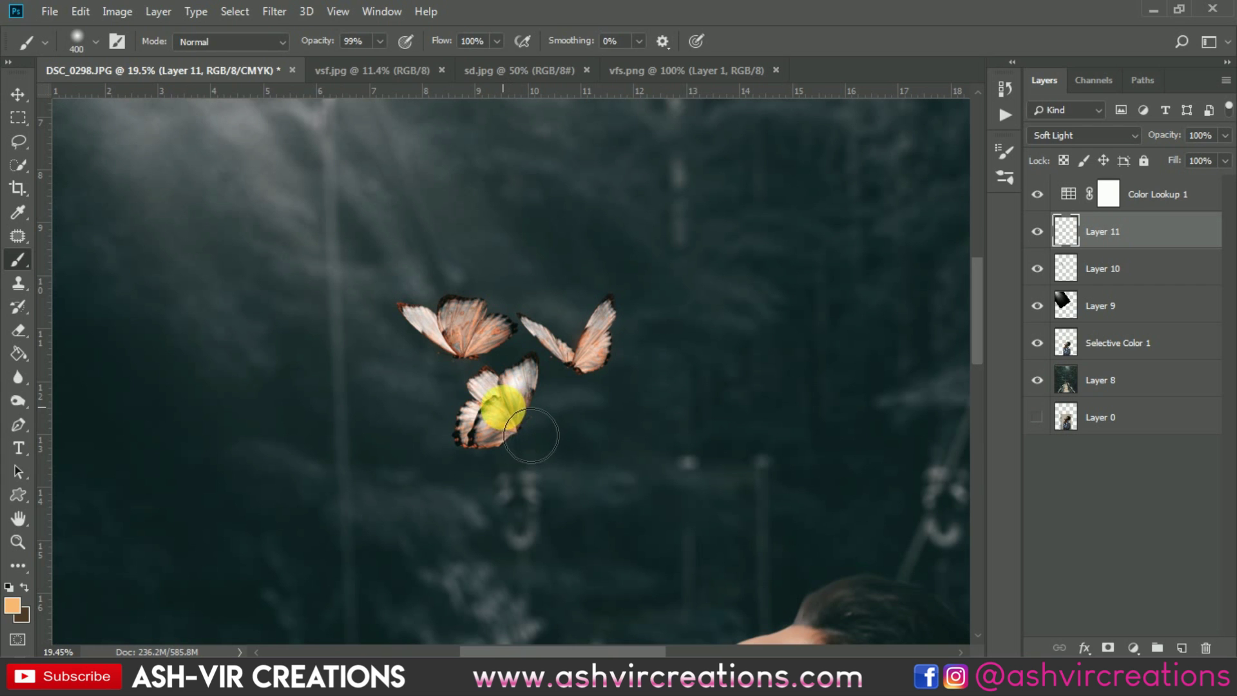
# Step: Add another layer, pick a slightly lighter orange foreground colour and paint one soft 400 px dab over the right-hand butterfly
pyautogui.click(1190, 635)
pyautogui.click(12, 606)
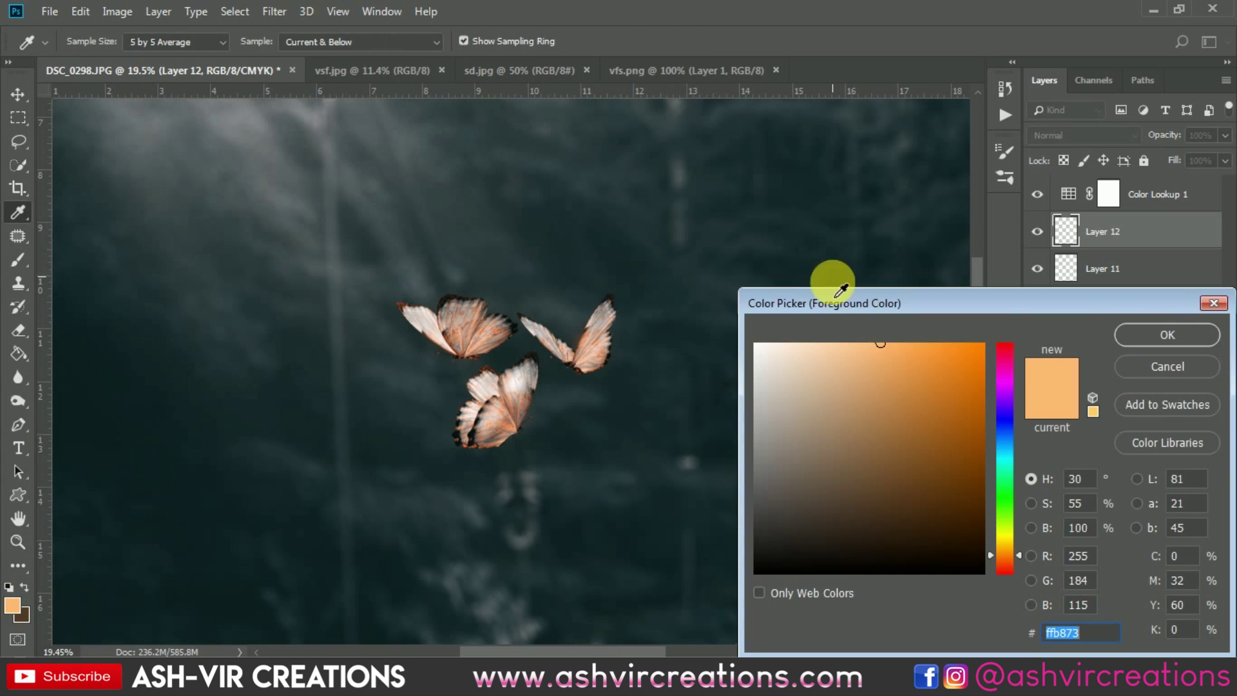
pyautogui.moveTo(857, 360); pyautogui.dragTo(854, 351)
pyautogui.click(1134, 336)
pyautogui.press('b')
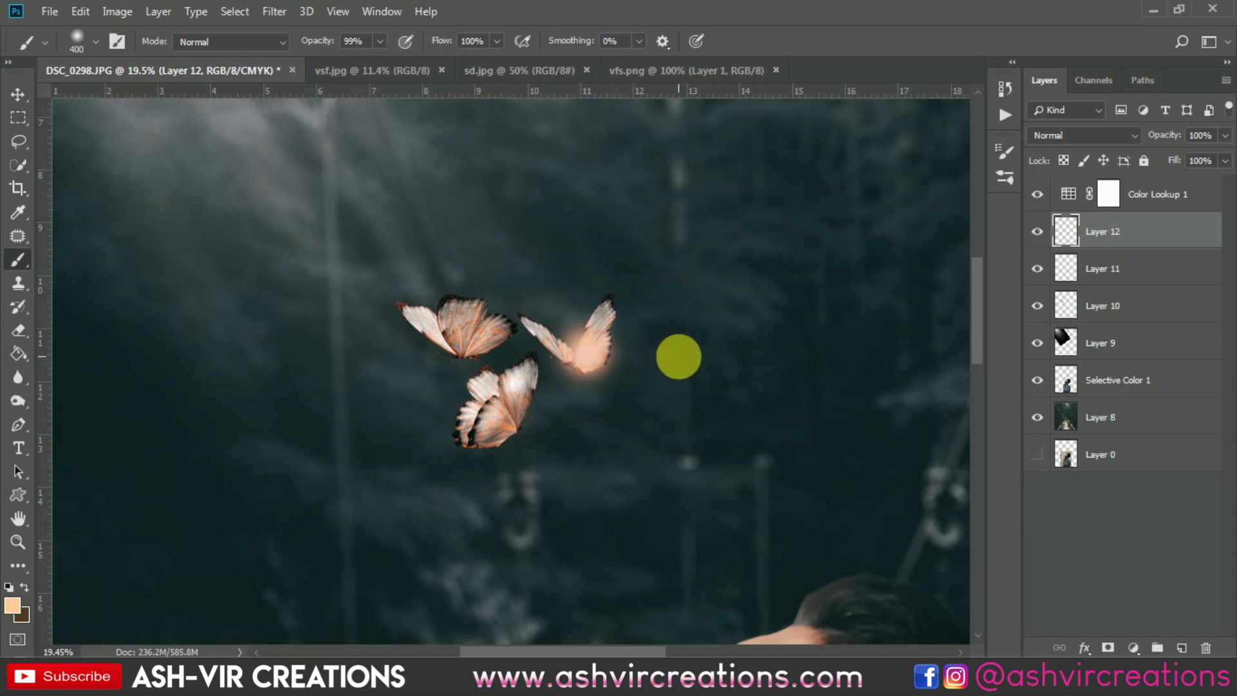
# Step: Set the new dab layer's blend mode to Screen and move it beneath the butterflies' layer, Layer 10
pyautogui.click(1066, 136)
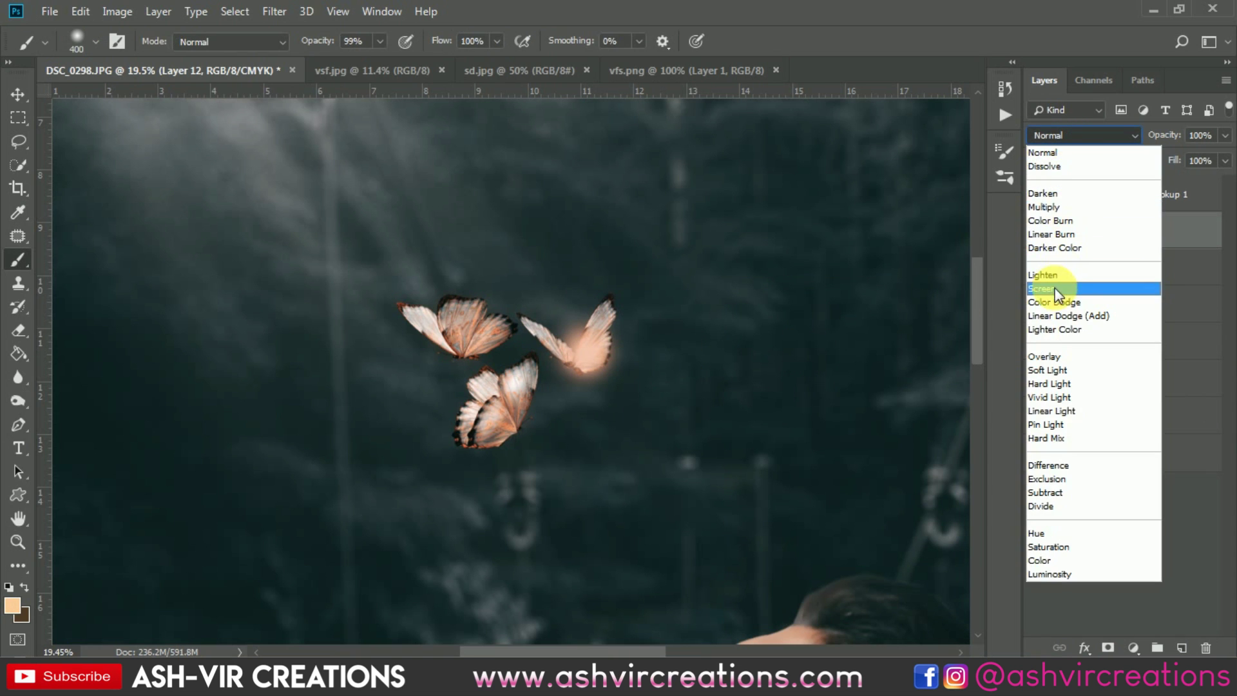
pyautogui.click(1044, 288)
pyautogui.moveTo(1129, 237); pyautogui.dragTo(1130, 327)
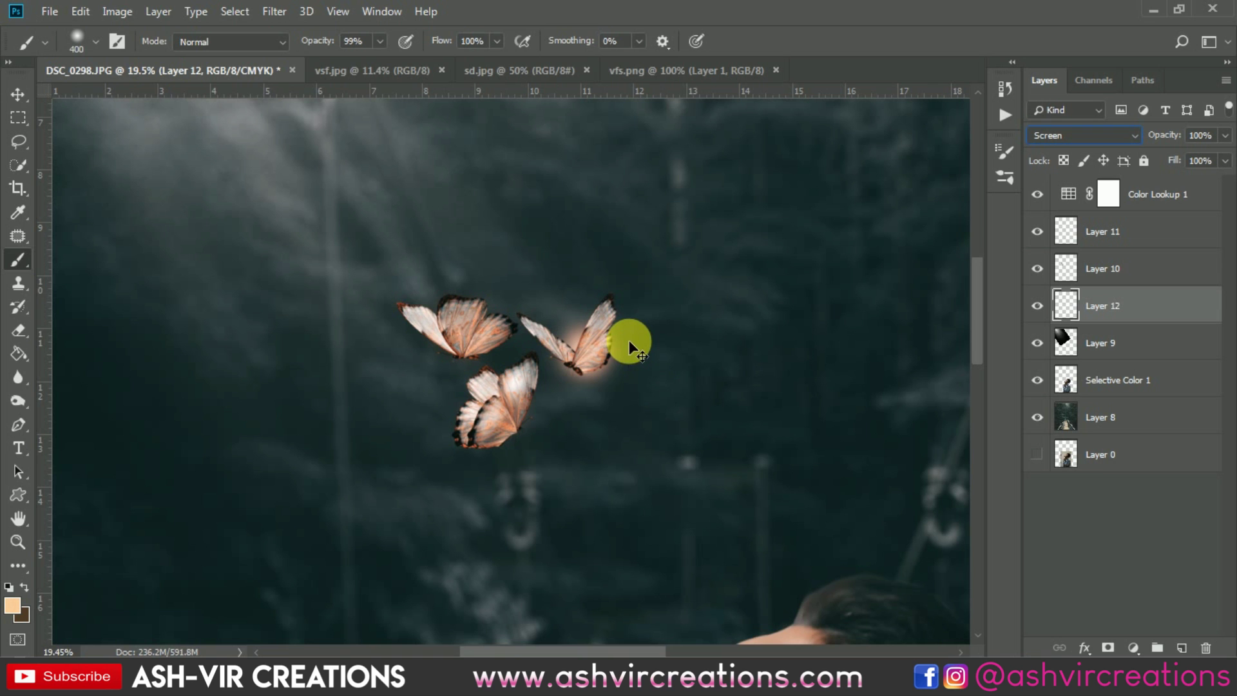
# Step: Scale the glow on Layer 12 to about 82% and position it behind the right-hand butterfly's body
pyautogui.scroll(2, 628, 341)
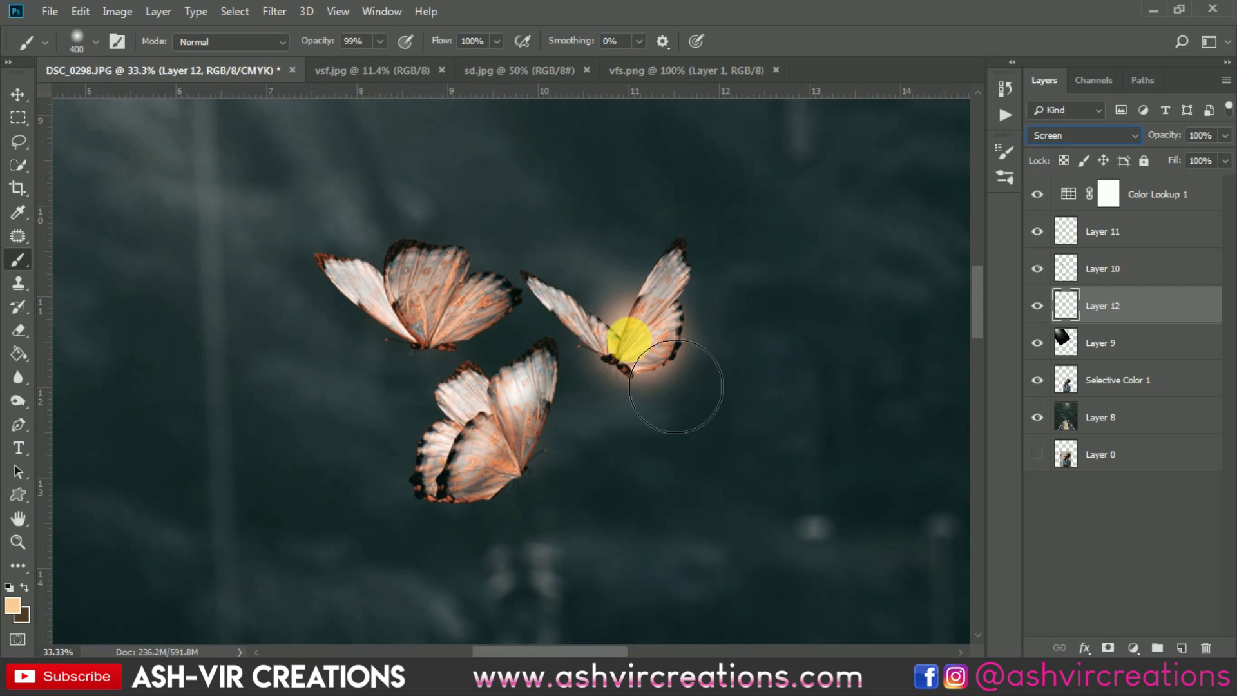
pyautogui.click(20, 94)
pyautogui.press('ctrl')
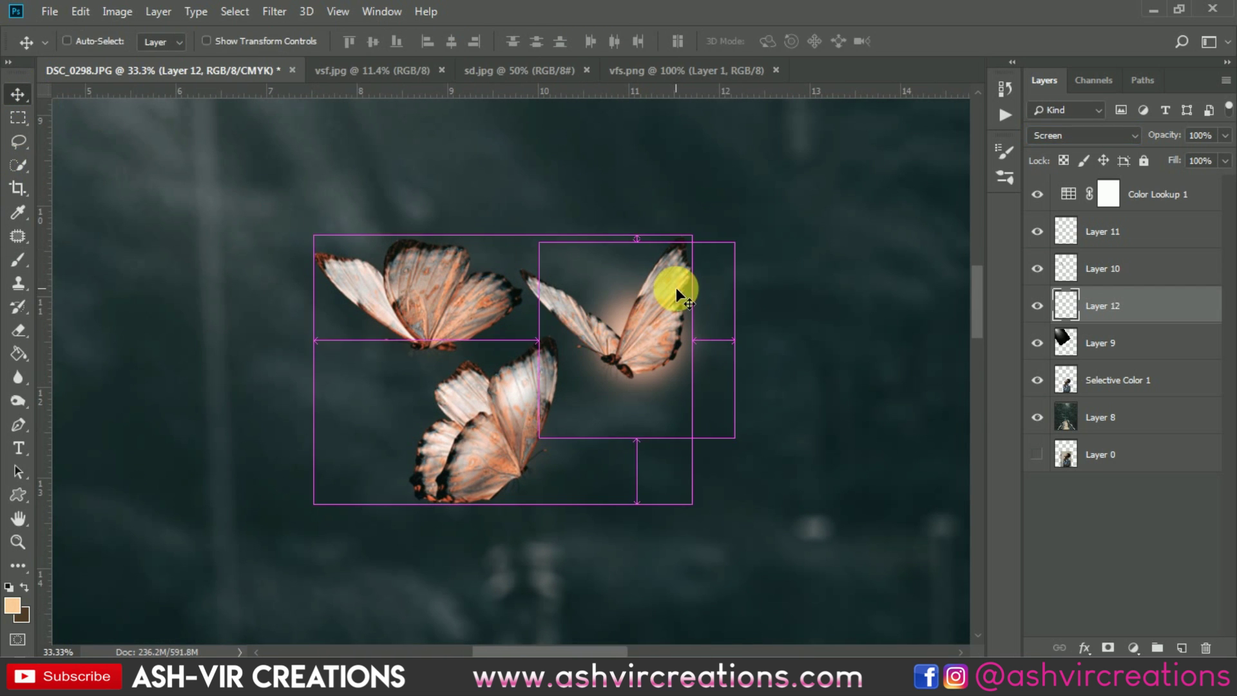
pyautogui.hotkey('ctrl', 't')
pyautogui.moveTo(734, 436)
pyautogui.mouseDown()
pyautogui.moveTo(762, 448)
pyautogui.moveTo(718, 420)
pyautogui.mouseUp()
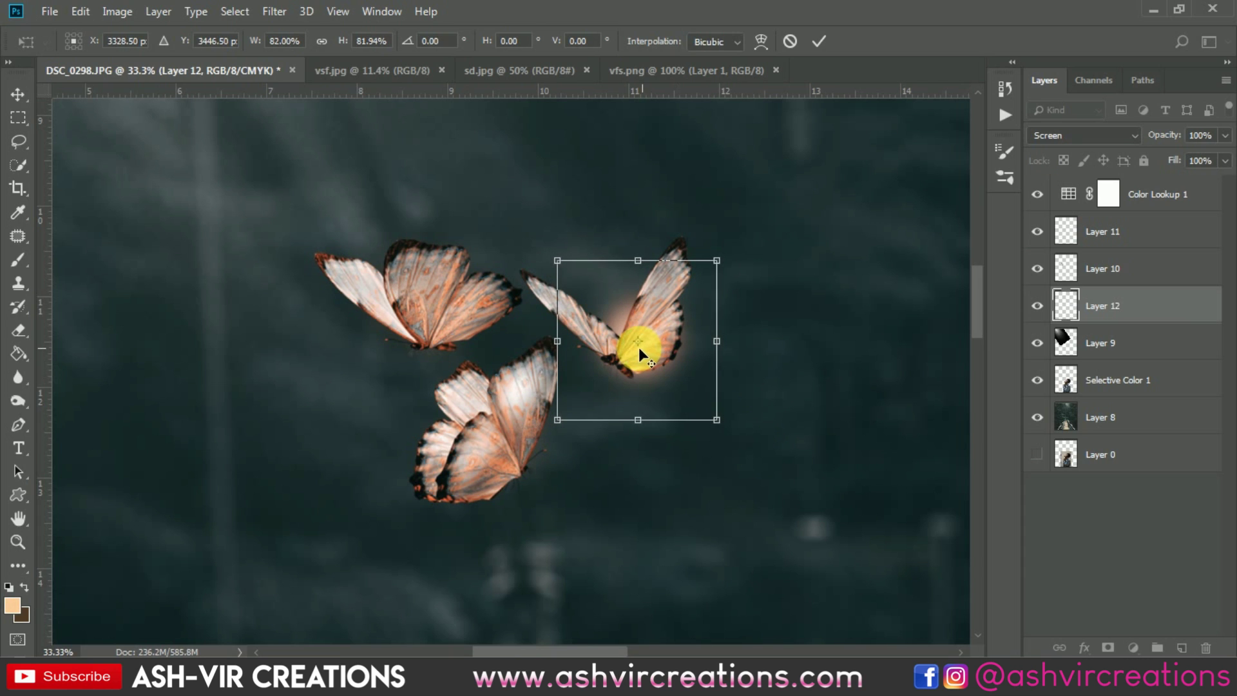
pyautogui.moveTo(659, 343); pyautogui.dragTo(649, 350)
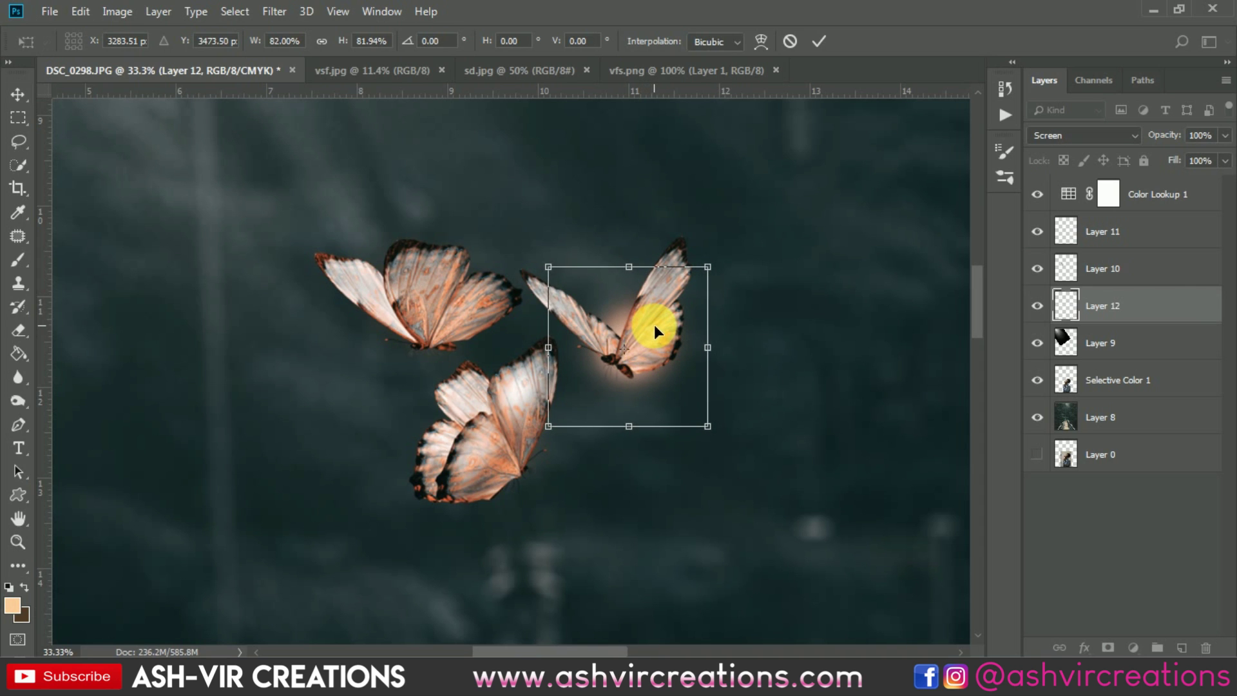
pyautogui.press('Return')
# Step: Duplicate the glow behind the upper-left butterfly and scale the copy to about 130%
pyautogui.press('ctrl')
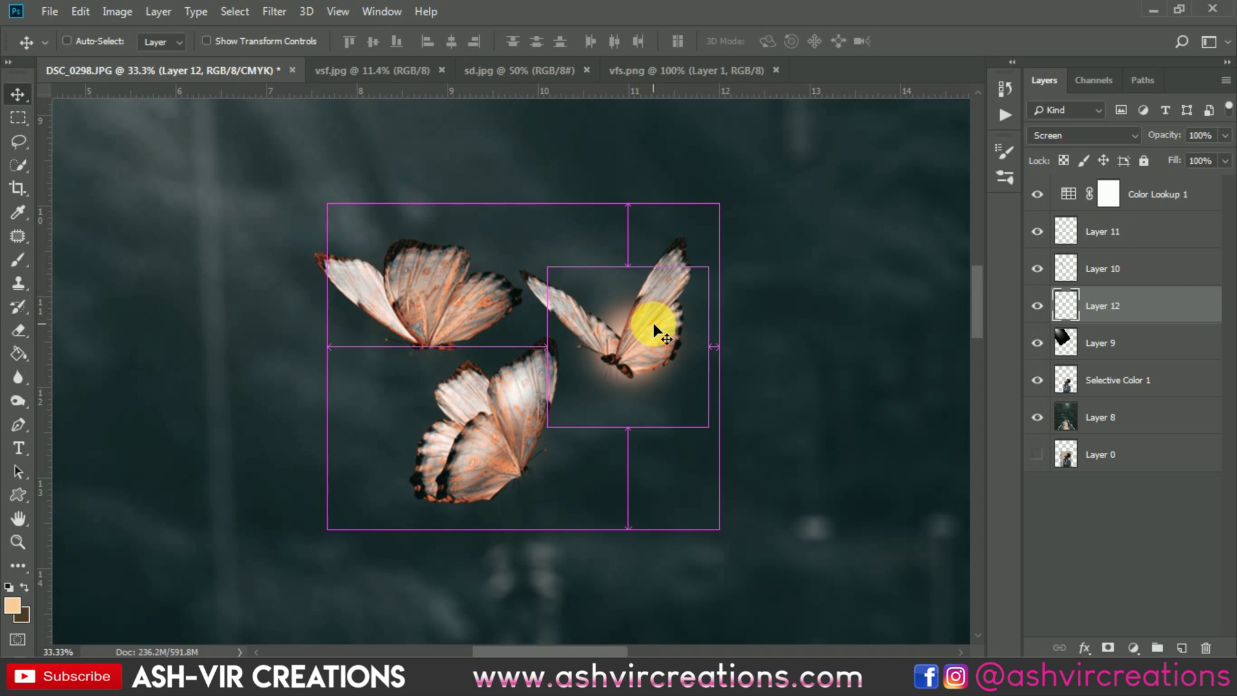
pyautogui.hotkey('ctrl', 'alt', 't')
pyautogui.moveTo(654, 321); pyautogui.dragTo(438, 297)
pyautogui.moveTo(504, 242); pyautogui.dragTo(552, 240)
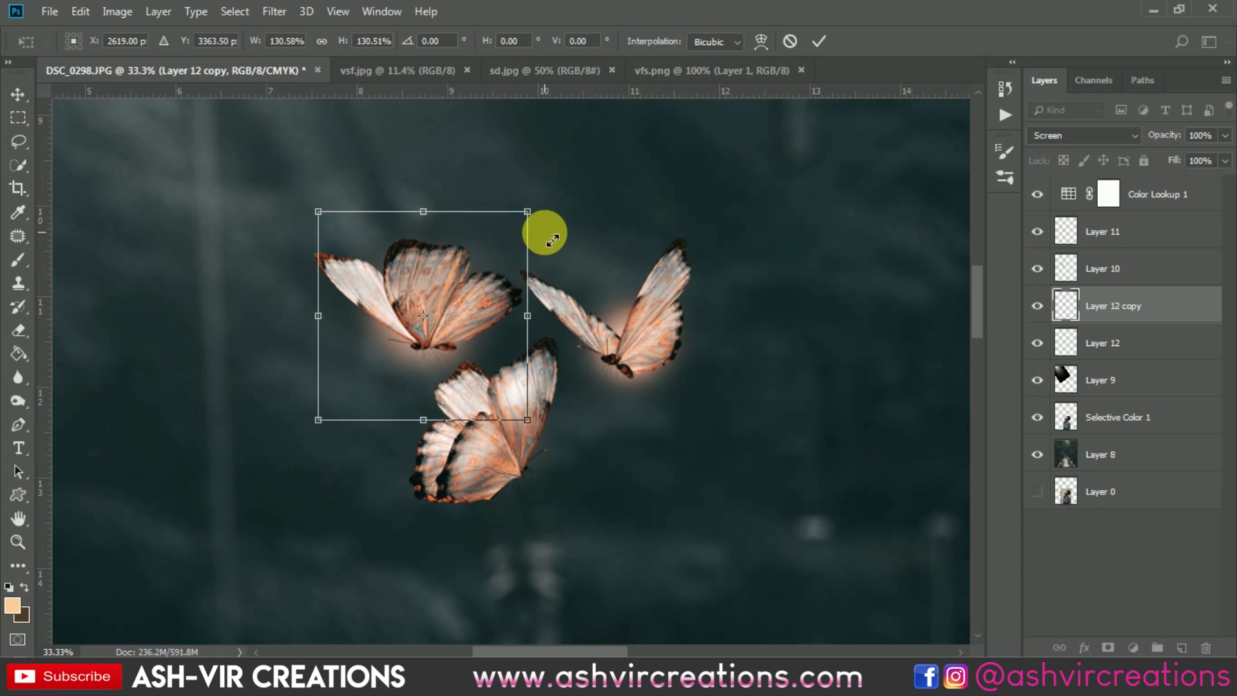
pyautogui.moveTo(467, 290); pyautogui.dragTo(466, 280)
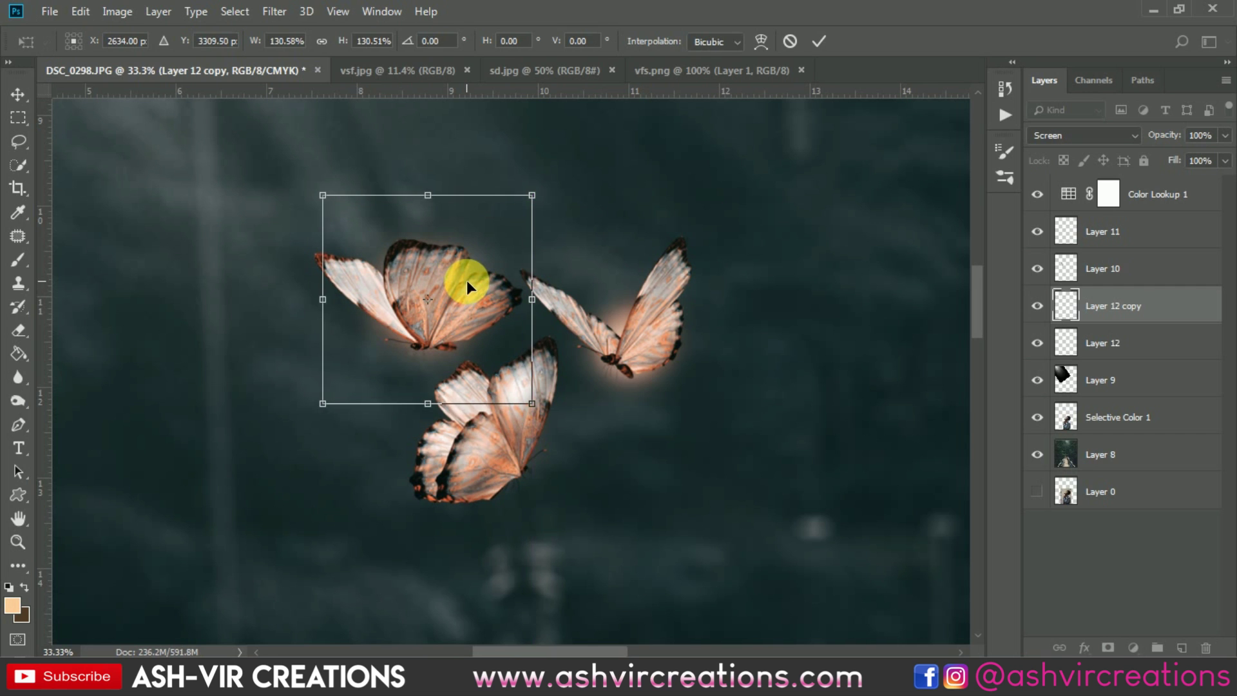
pyautogui.press('Return')
# Step: Duplicate the enlarged glow behind the lower butterfly and fit it to the wings with Free Transform
pyautogui.moveTo(480, 262); pyautogui.dragTo(525, 388)
pyautogui.hotkey('ctrl', 't')
pyautogui.press('Return')
pyautogui.scroll(-5, 524, 388)
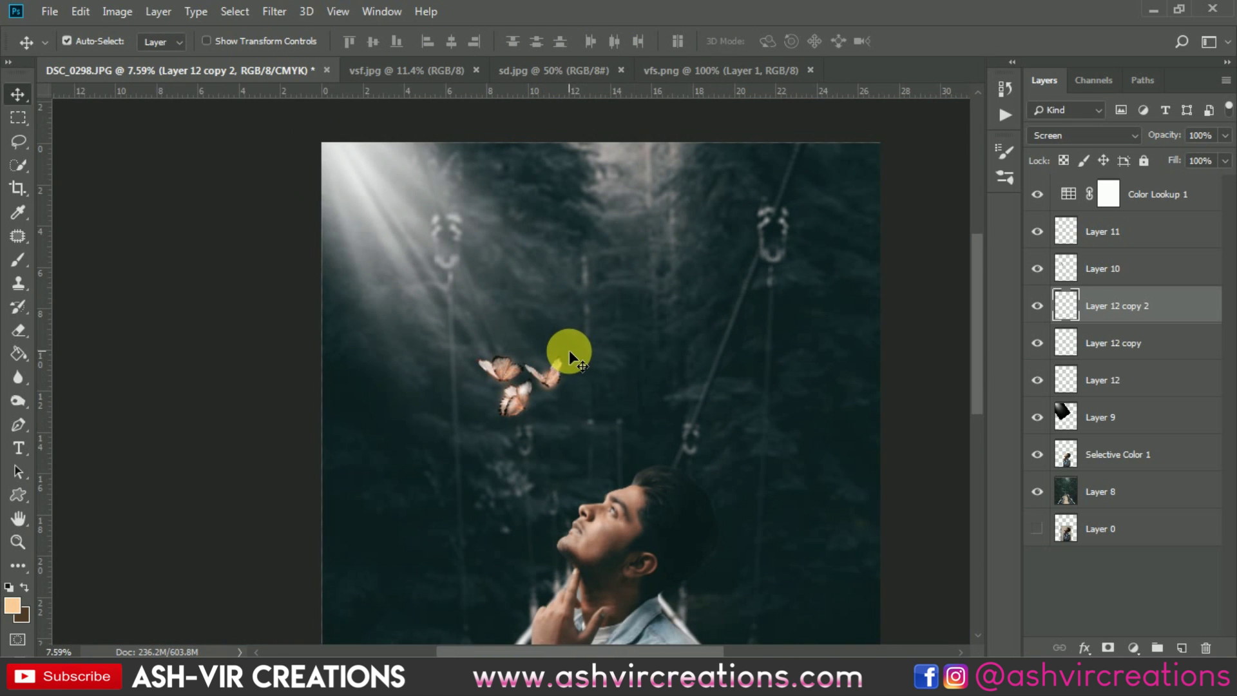
# Step: Duplicate the lower butterfly's glow, move the copy above Layer 11 and position it over the lower butterfly's wings
pyautogui.scroll(3, 569, 350)
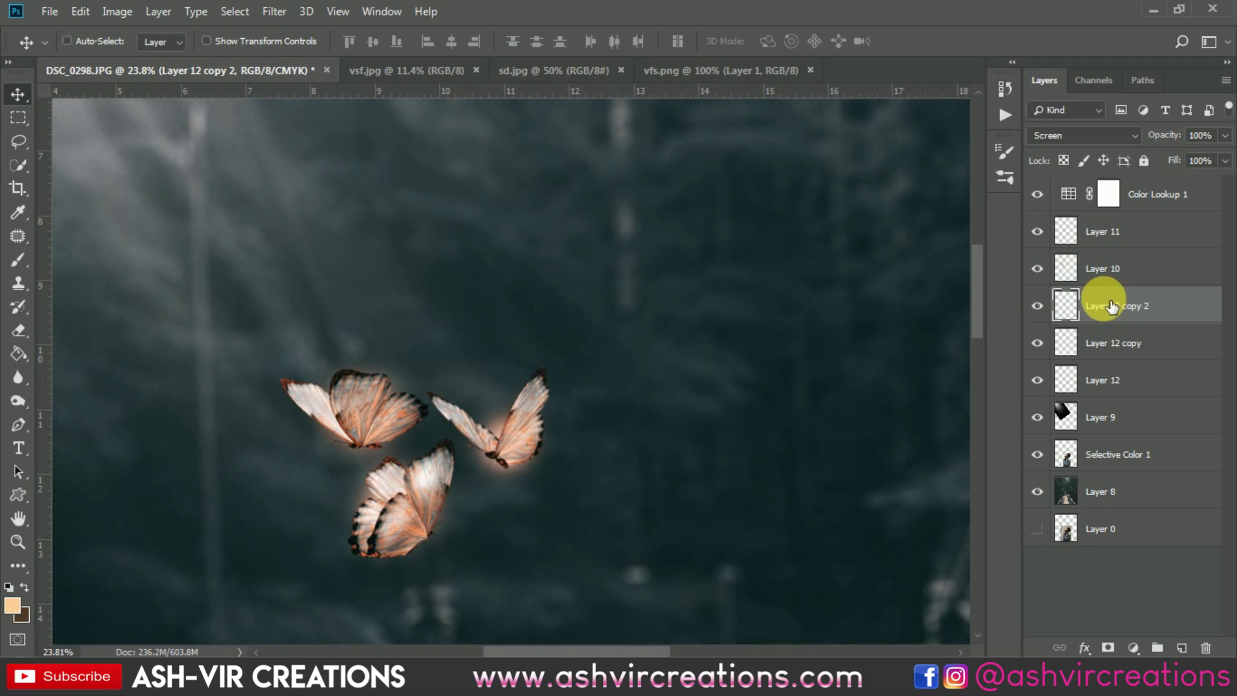
pyautogui.hotkey('ctrl', 'j')
pyautogui.moveTo(1112, 306); pyautogui.dragTo(1114, 233)
pyautogui.scroll(2, 438, 515)
pyautogui.moveTo(469, 504); pyautogui.dragTo(484, 410)
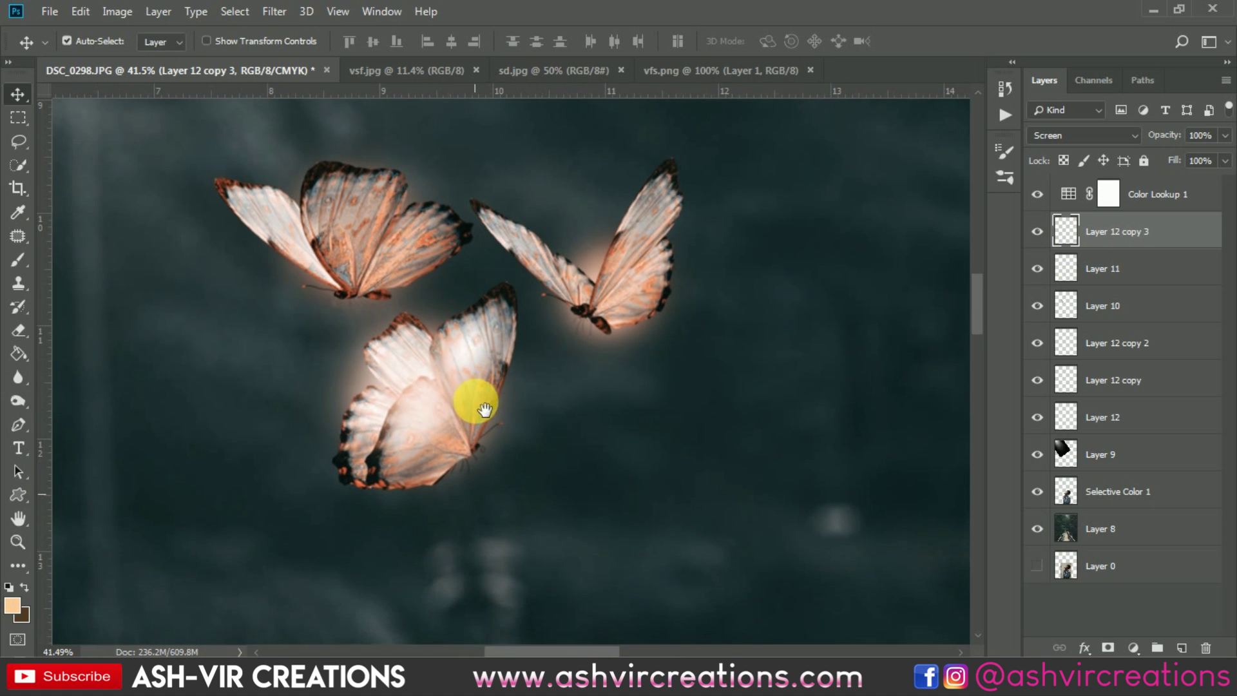
pyautogui.moveTo(448, 450); pyautogui.dragTo(453, 411)
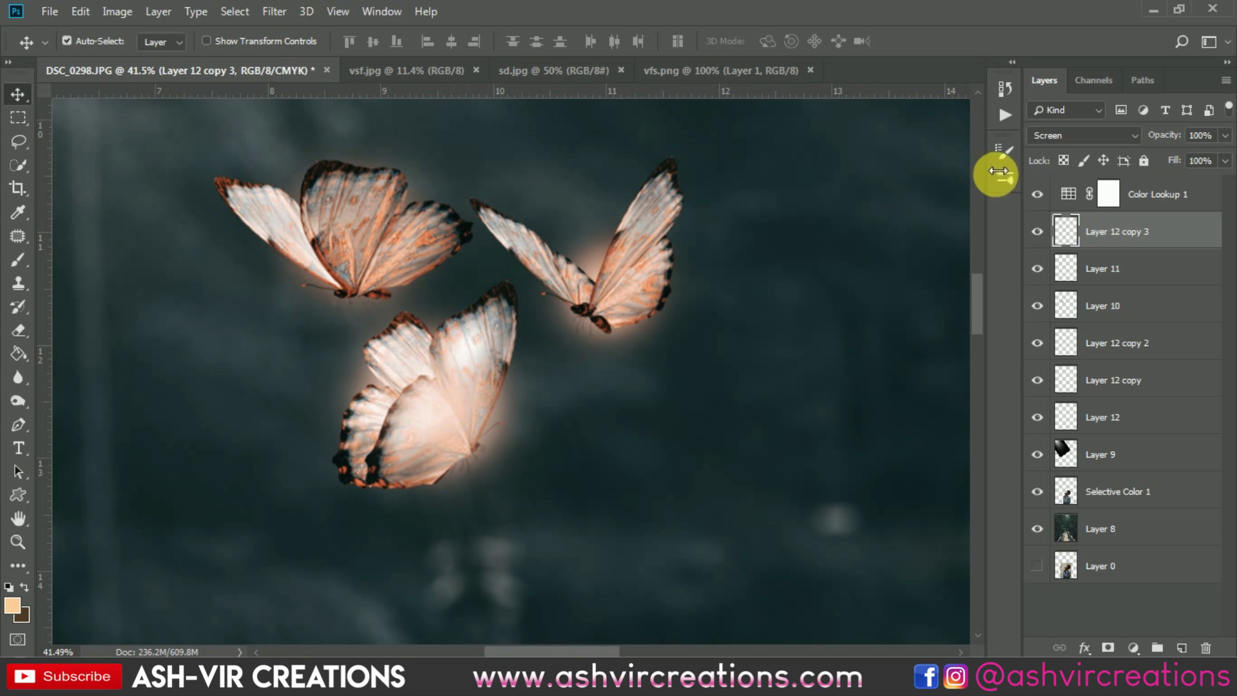
# Step: Set the top glow copy's blend mode to Lighten and its opacity to 24%
pyautogui.click(1057, 137)
pyautogui.click(1060, 275)
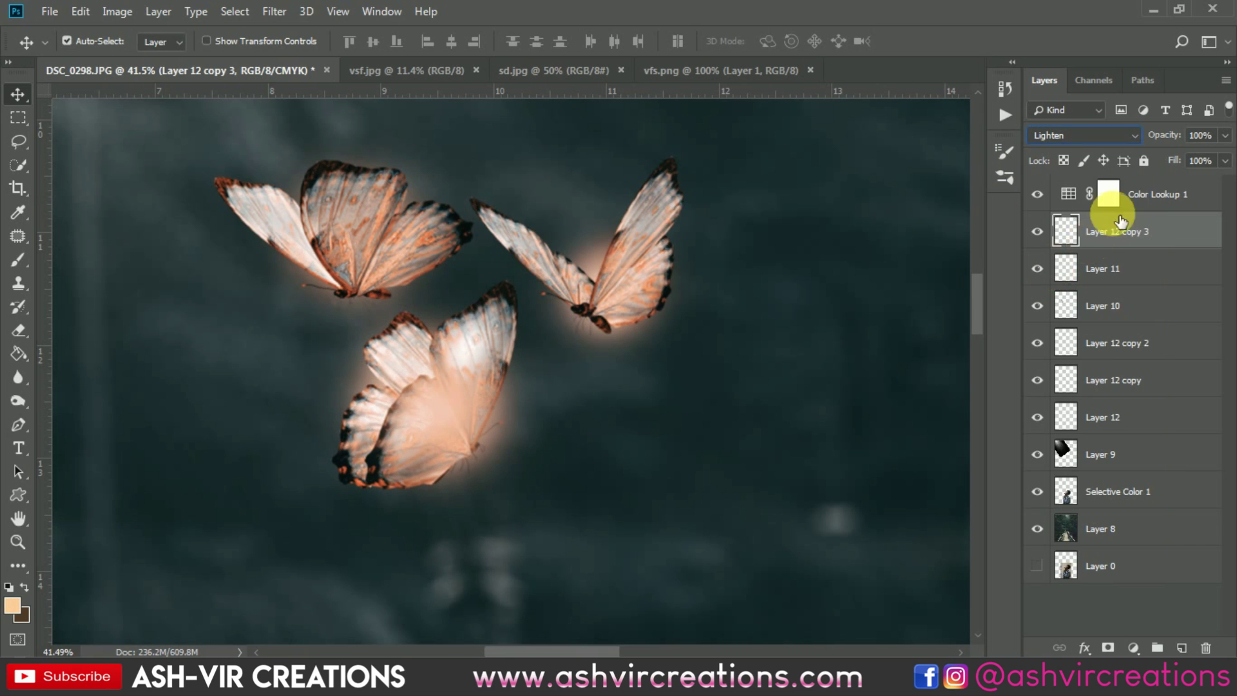
pyautogui.moveTo(1163, 133); pyautogui.dragTo(1018, 139)
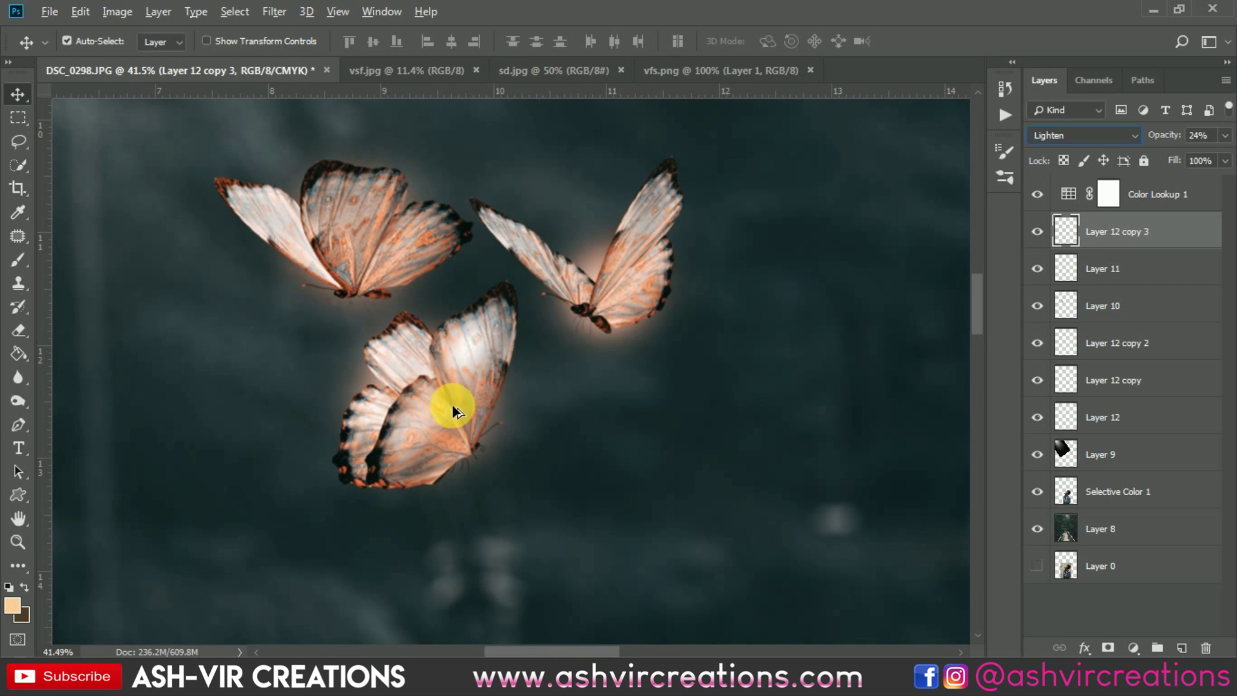
# Step: Copy the faint Lighten glow over the upper-left and right-hand butterflies, scaling the right-hand copy down to fit
pyautogui.moveTo(454, 411); pyautogui.dragTo(323, 243)
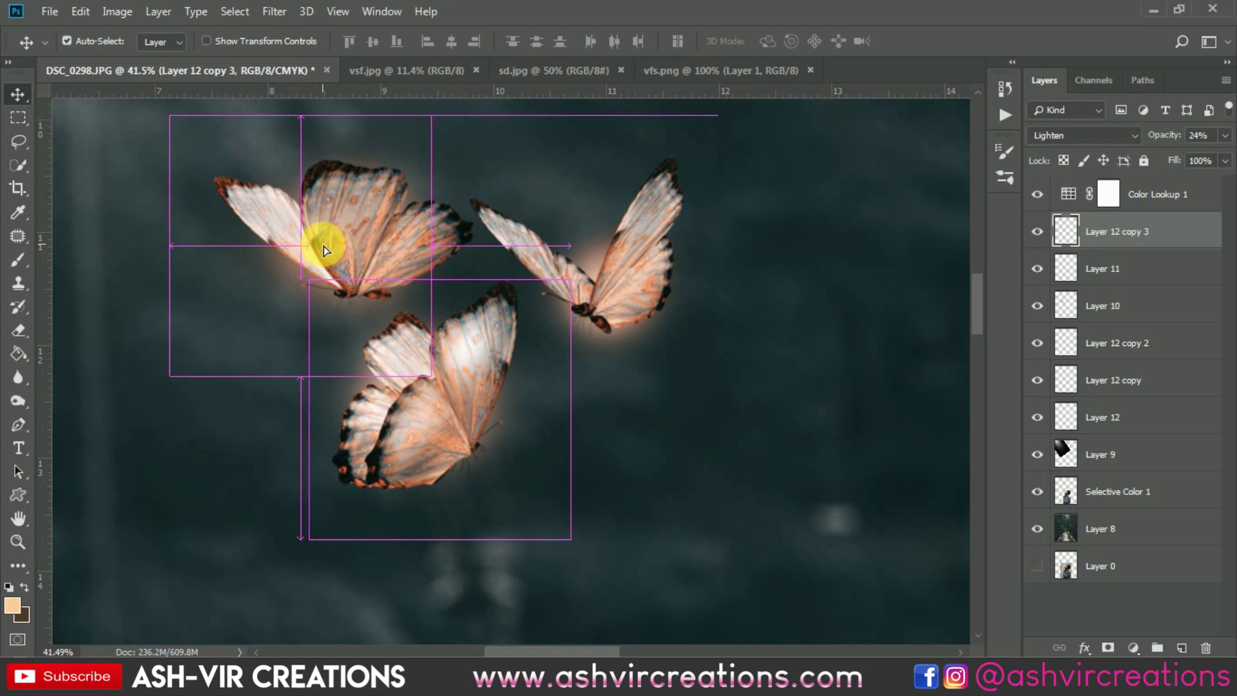
pyautogui.moveTo(384, 270); pyautogui.dragTo(638, 291)
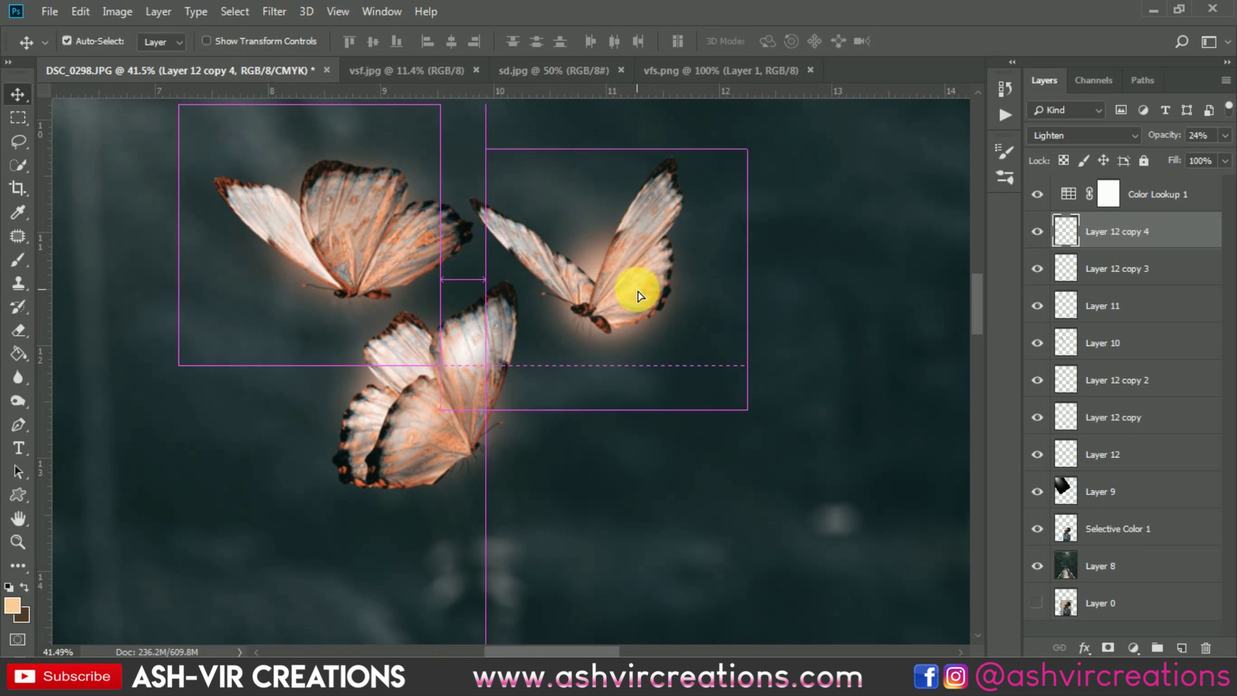
pyautogui.hotkey('ctrl', 'j')
pyautogui.hotkey('ctrl', 't')
pyautogui.moveTo(747, 149); pyautogui.dragTo(698, 207)
pyautogui.press('Return')
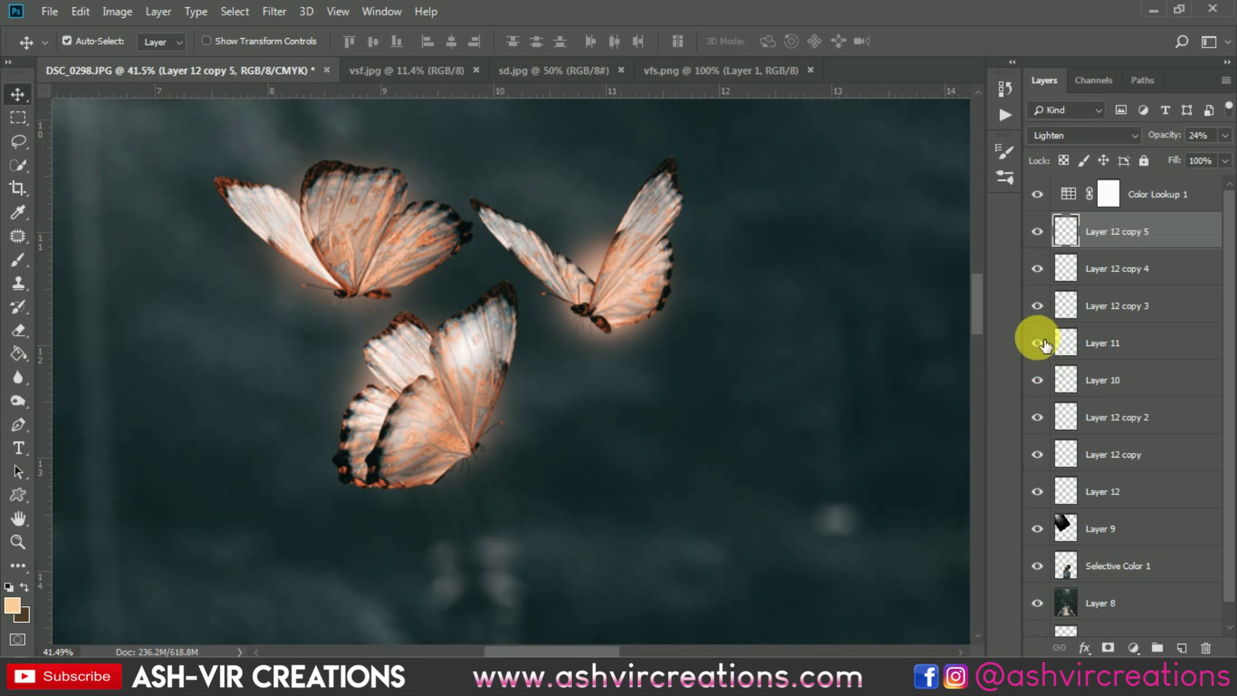
# Step: Examine the layers from Layer 10 down to Layer 12 one by one, comparing each hidden and shown
pyautogui.click(1038, 381)
pyautogui.click(1039, 381)
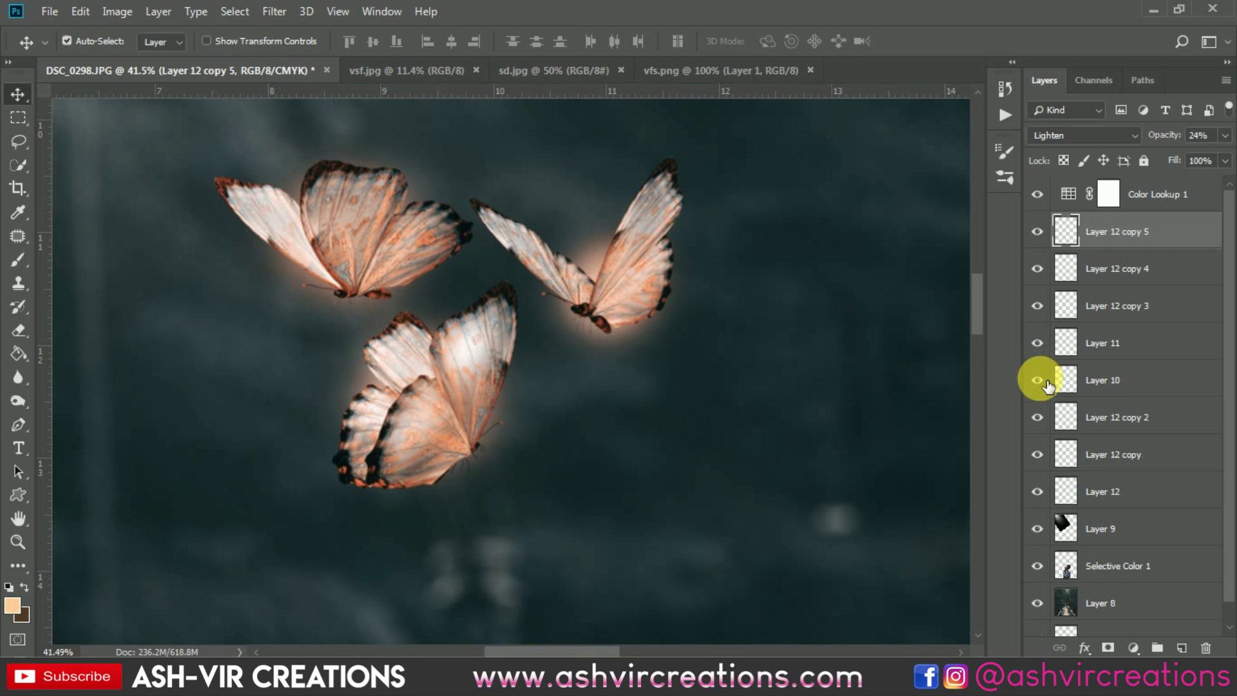
pyautogui.click(1038, 417)
pyautogui.click(1037, 417)
pyautogui.click(1043, 455)
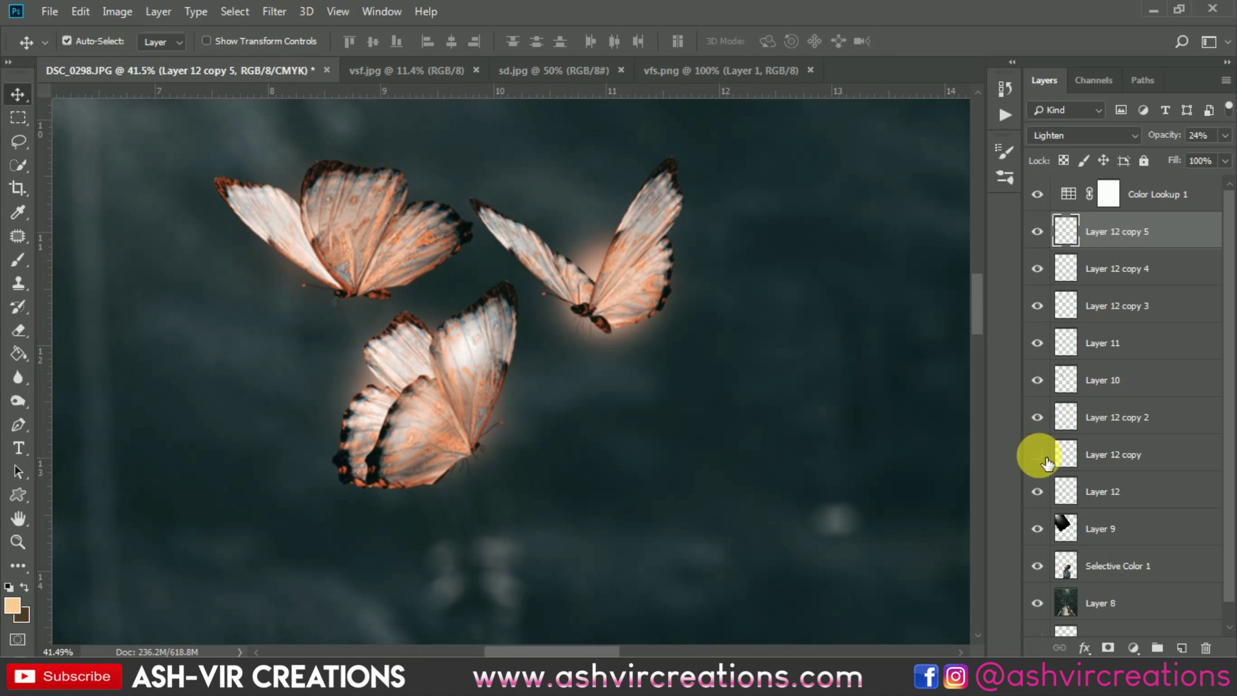
pyautogui.click(1044, 459)
pyautogui.click(1037, 491)
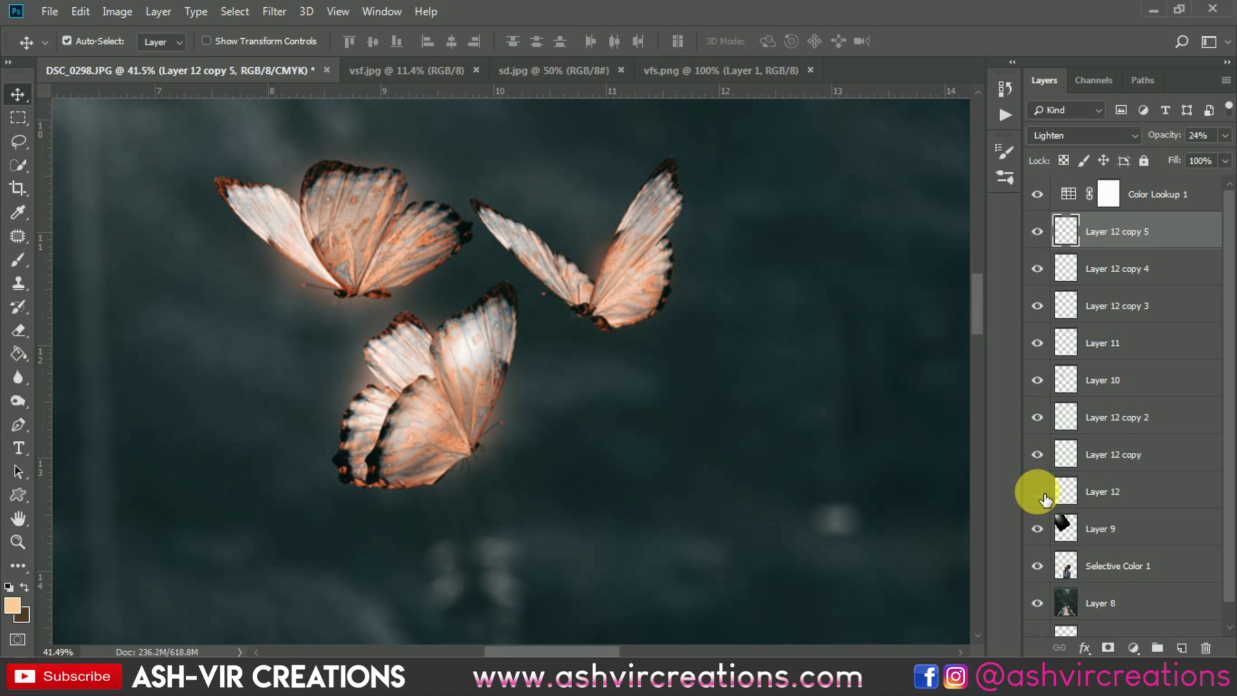
pyautogui.click(1037, 492)
# Step: Erase the excess glow around the right-hand butterfly on Layer 12 with a soft Eraser of 175 to 200 px
pyautogui.click(1095, 492)
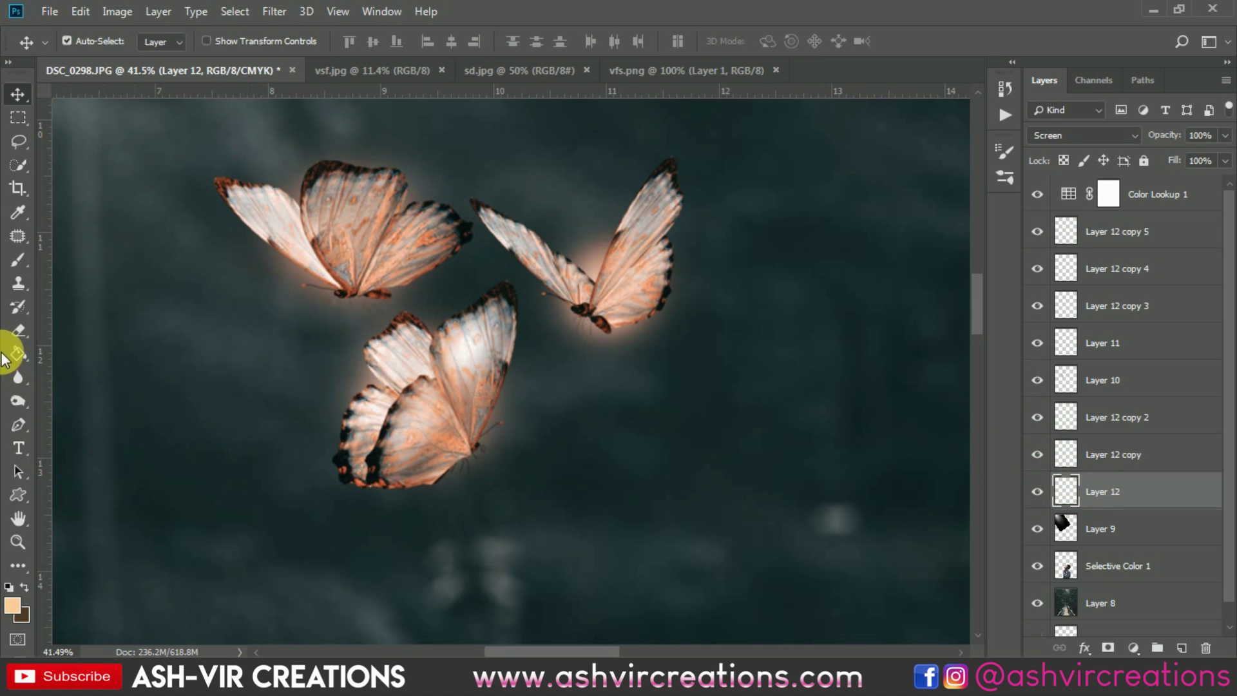
pyautogui.click(18, 330)
pyautogui.scroll(2, 588, 188)
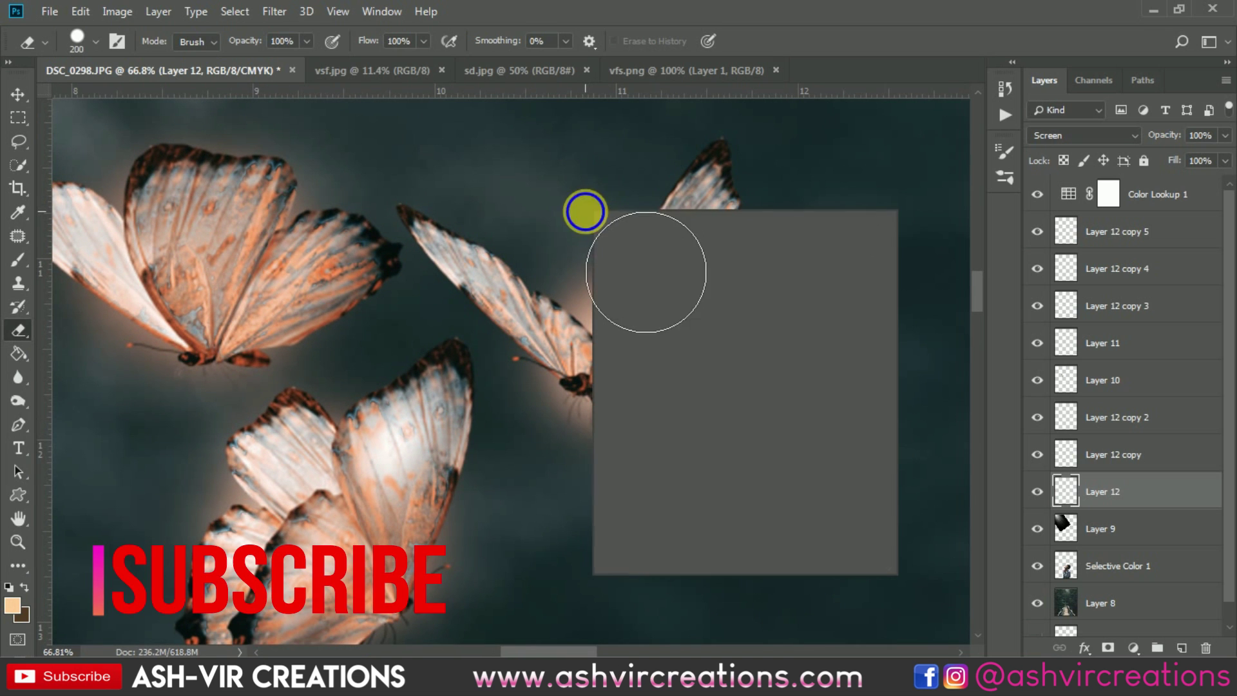
pyautogui.doubleClick(686, 389)
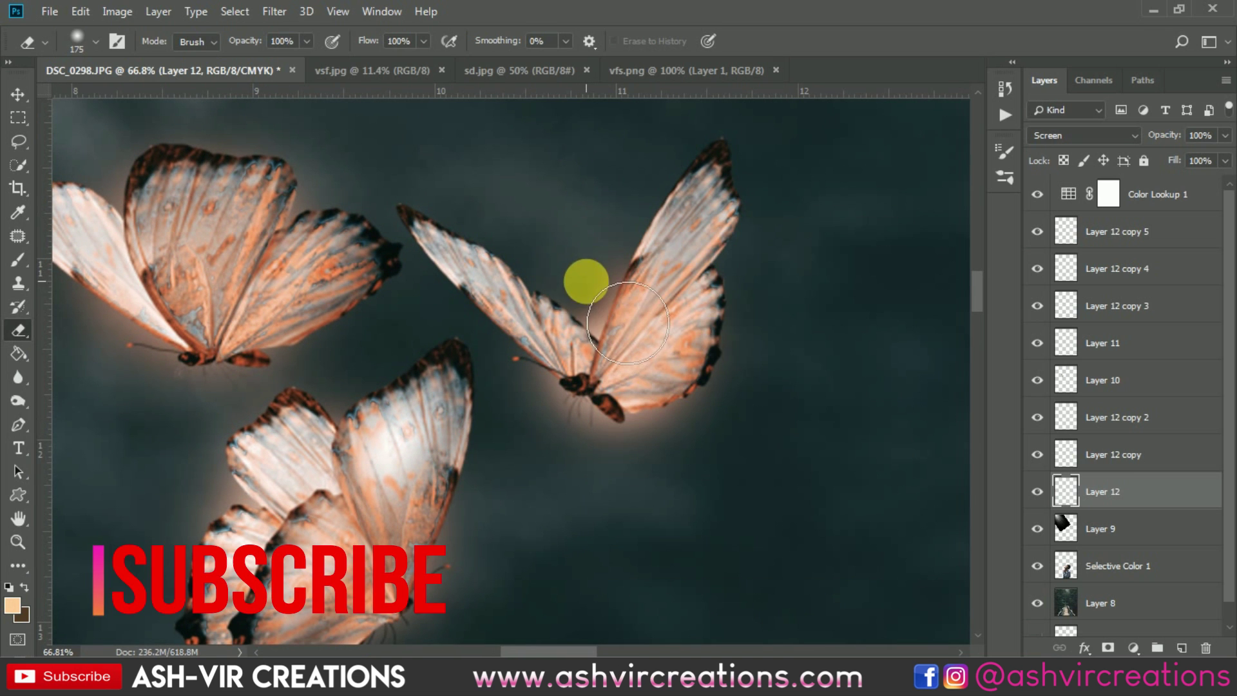
pyautogui.press(']')
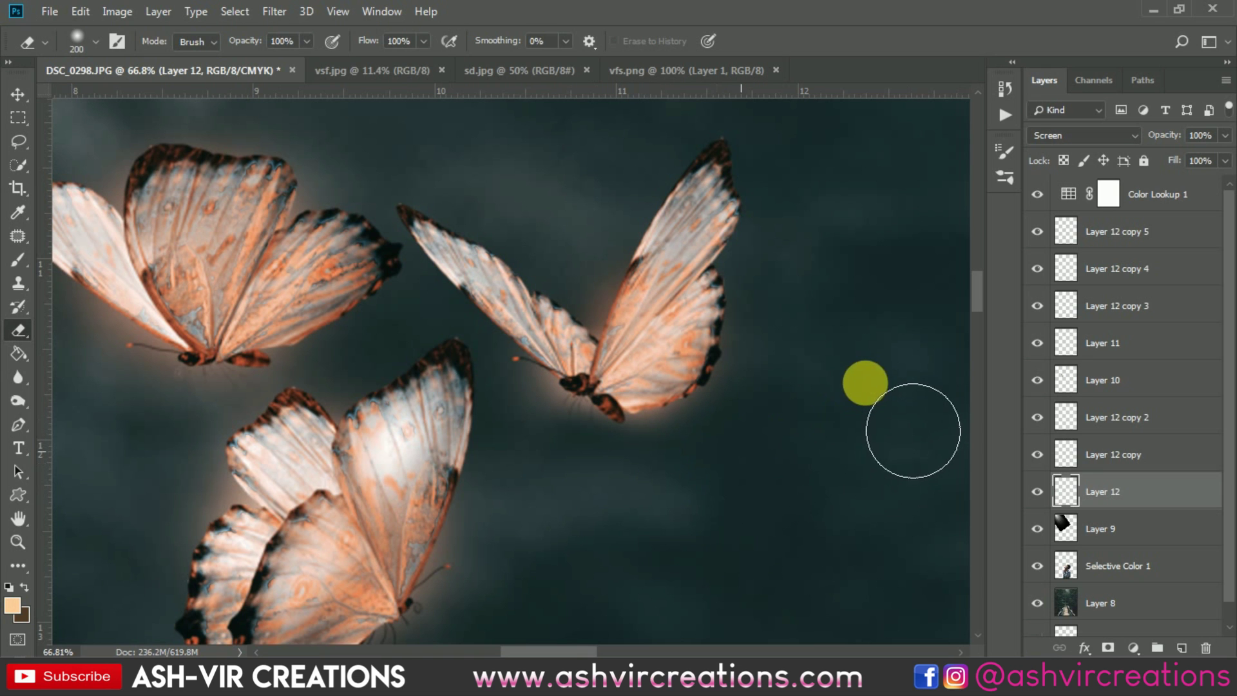
pyautogui.scroll(-4, 748, 496)
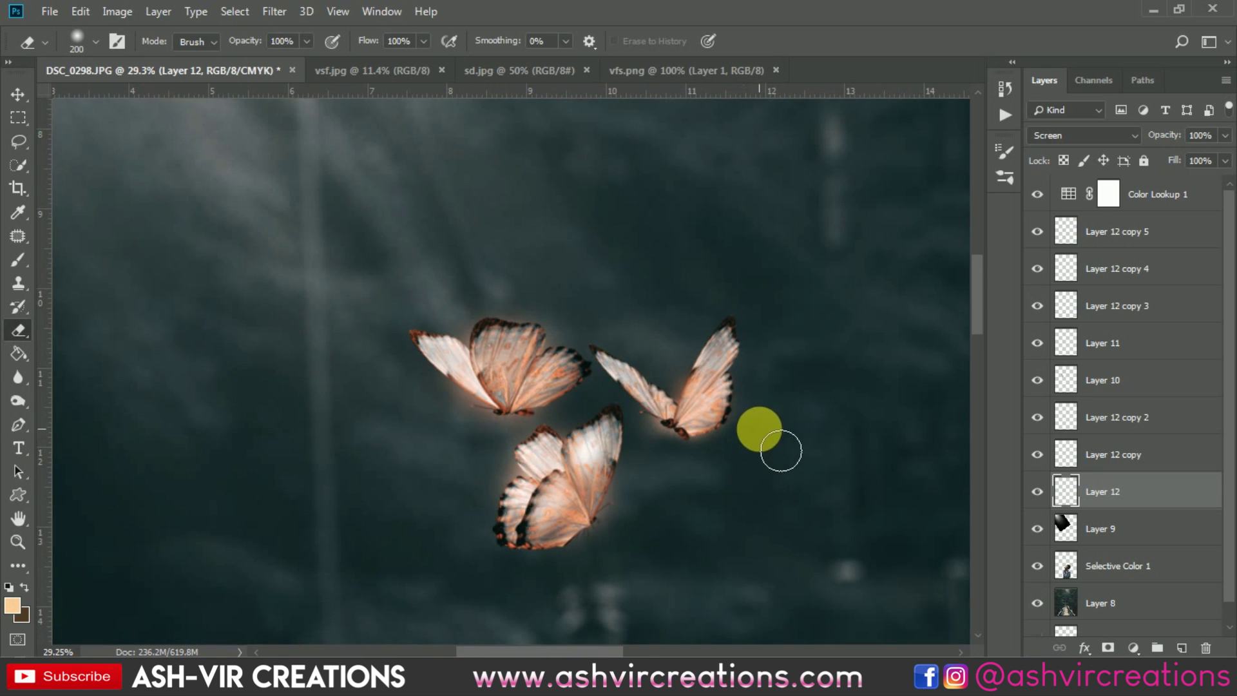
pyautogui.scroll(4, 781, 451)
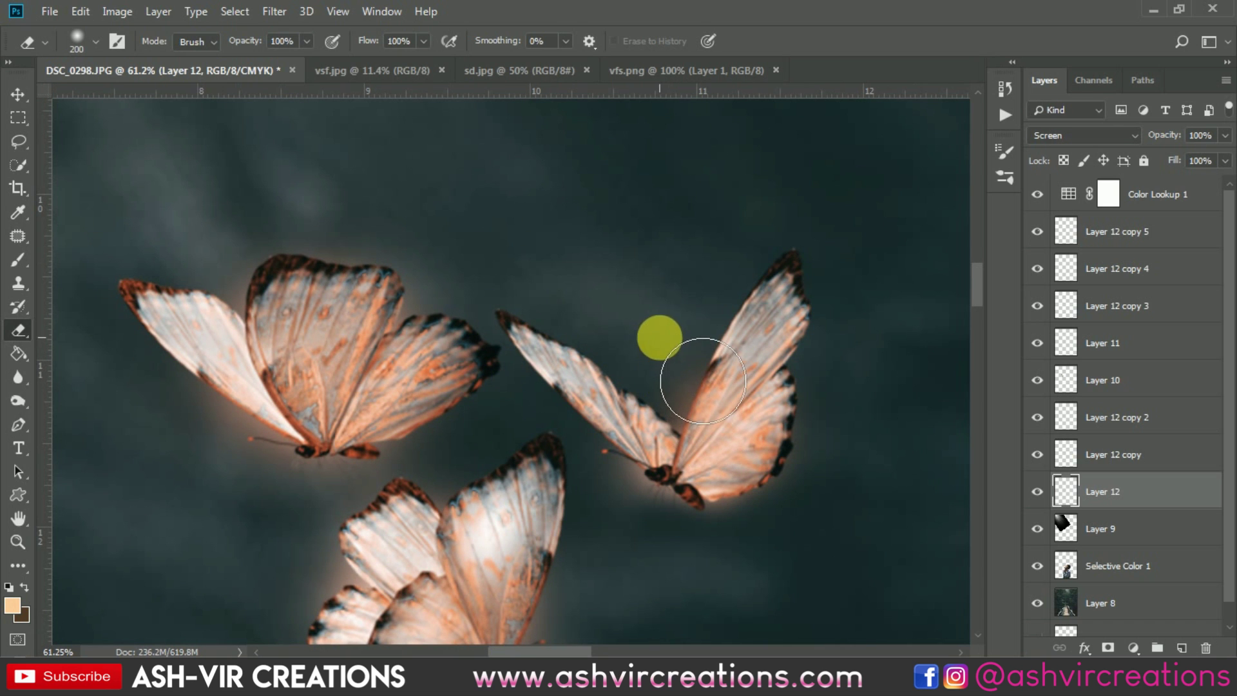
pyautogui.scroll(-2, 740, 561)
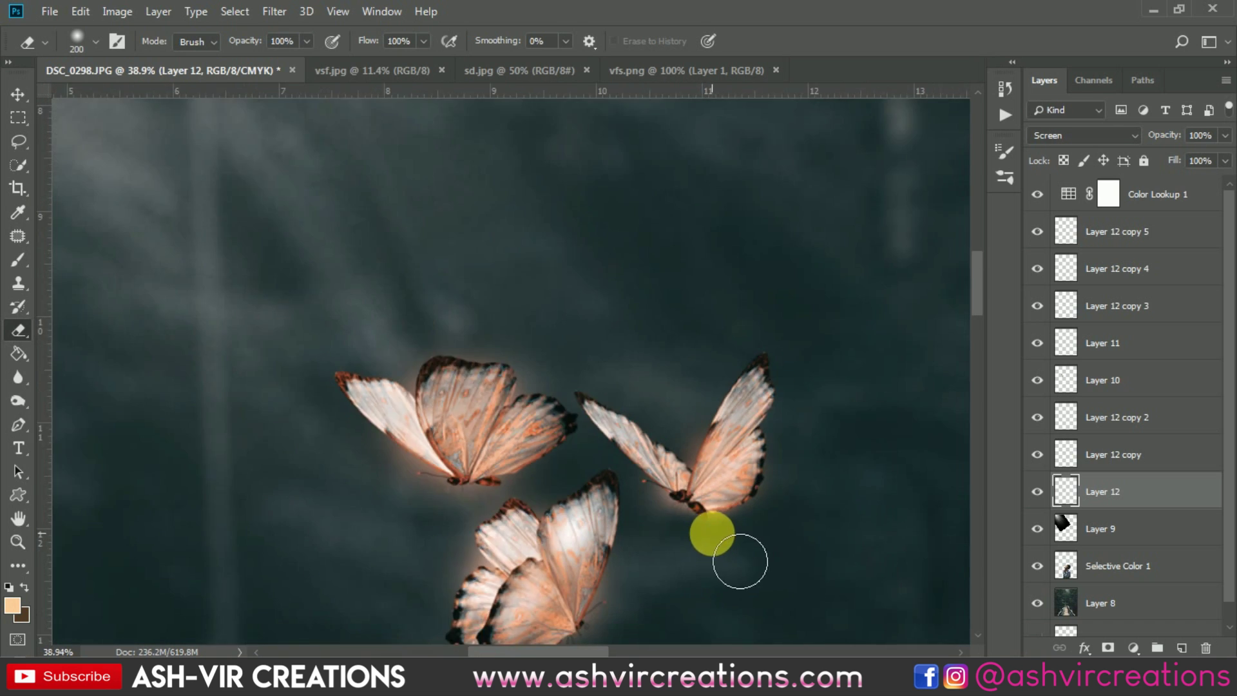
# Step: Open gv.jpg and place its orange glowing particles over the three butterflies in the forest composite
pyautogui.scroll(-2, 728, 541)
pyautogui.press('v')
pyautogui.scroll(-3, 703, 489)
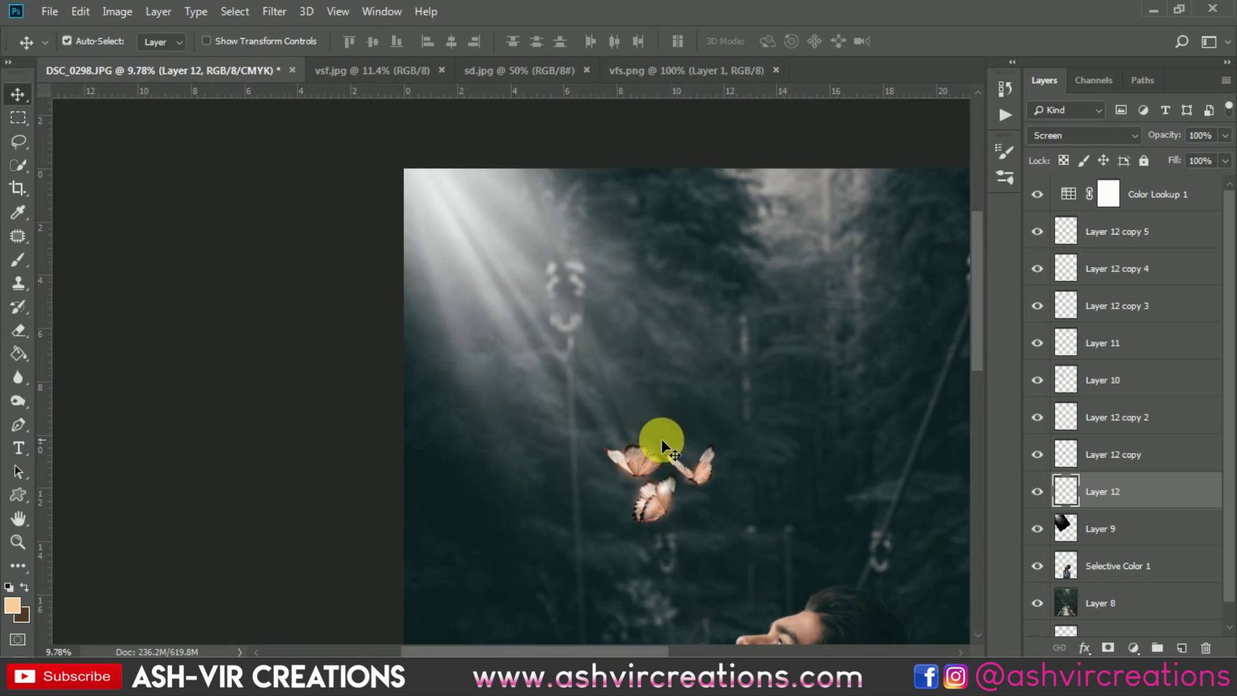
pyautogui.scroll(-3, 661, 439)
pyautogui.scroll(2, 455, 290)
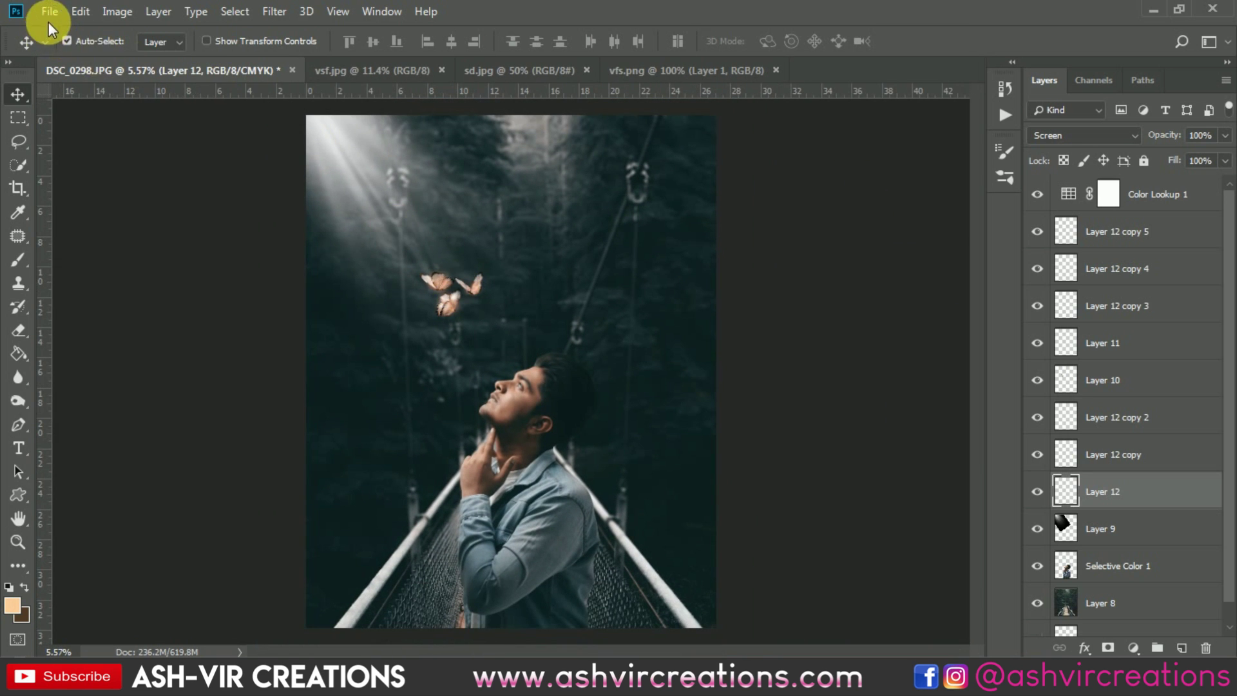
pyautogui.click(50, 13)
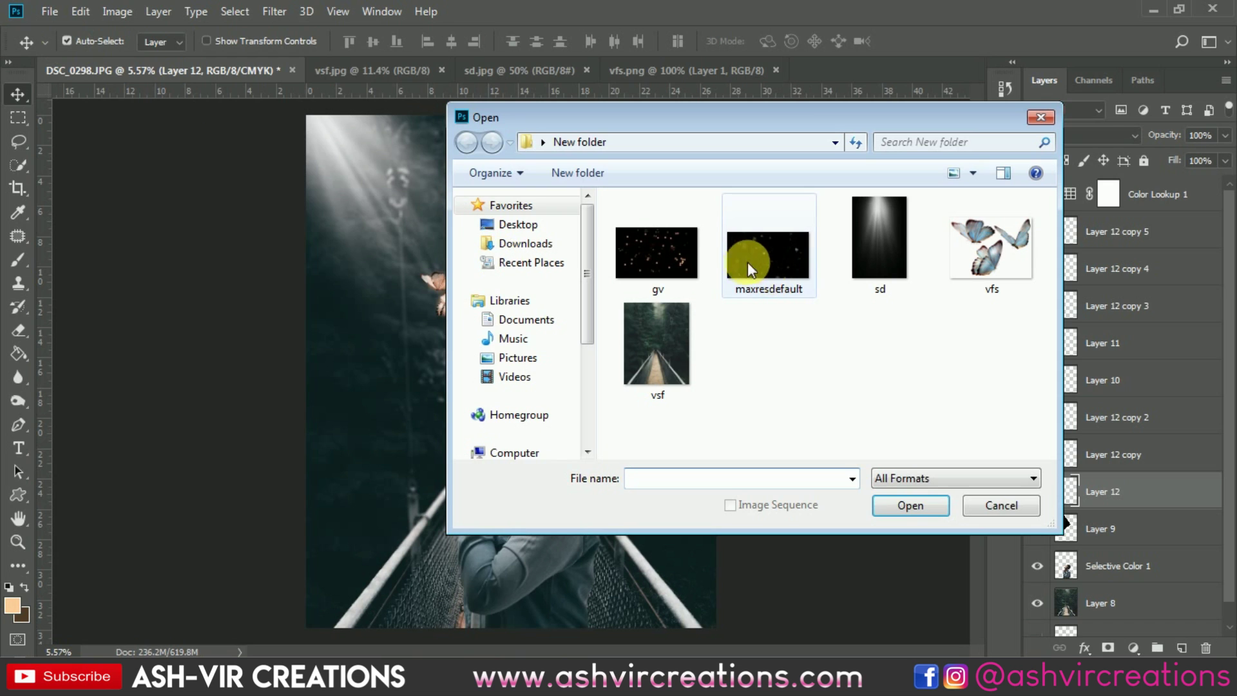
pyautogui.doubleClick(686, 257)
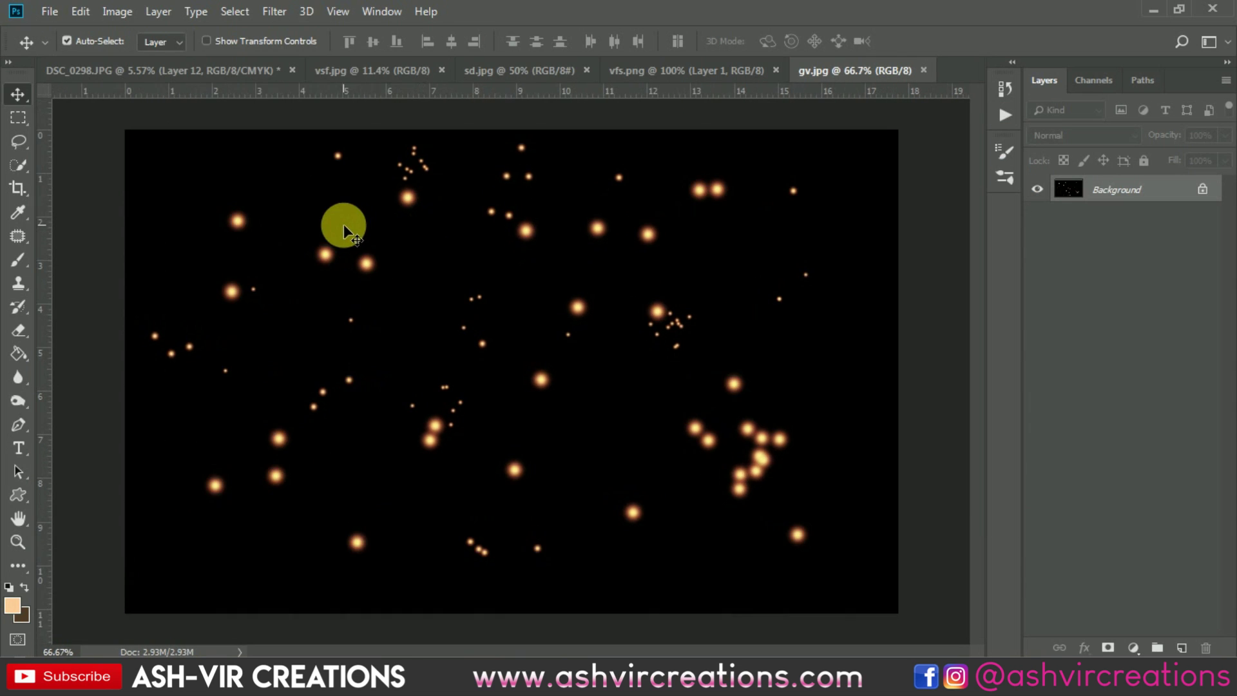
pyautogui.moveTo(284, 201); pyautogui.dragTo(484, 295)
pyautogui.hotkey('ctrl', 't')
pyautogui.press('Return')
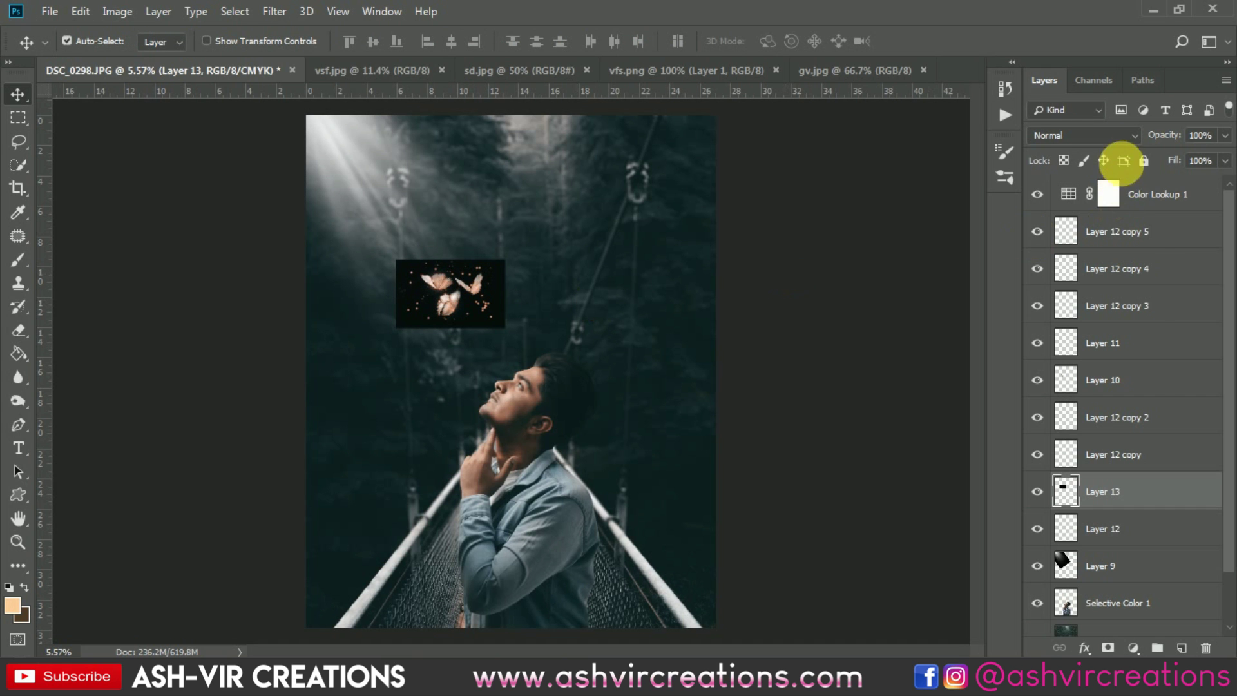
# Step: Set the particle layer's blend mode to Screen and enlarge it slightly around the butterflies
pyautogui.click(1083, 136)
pyautogui.click(1063, 288)
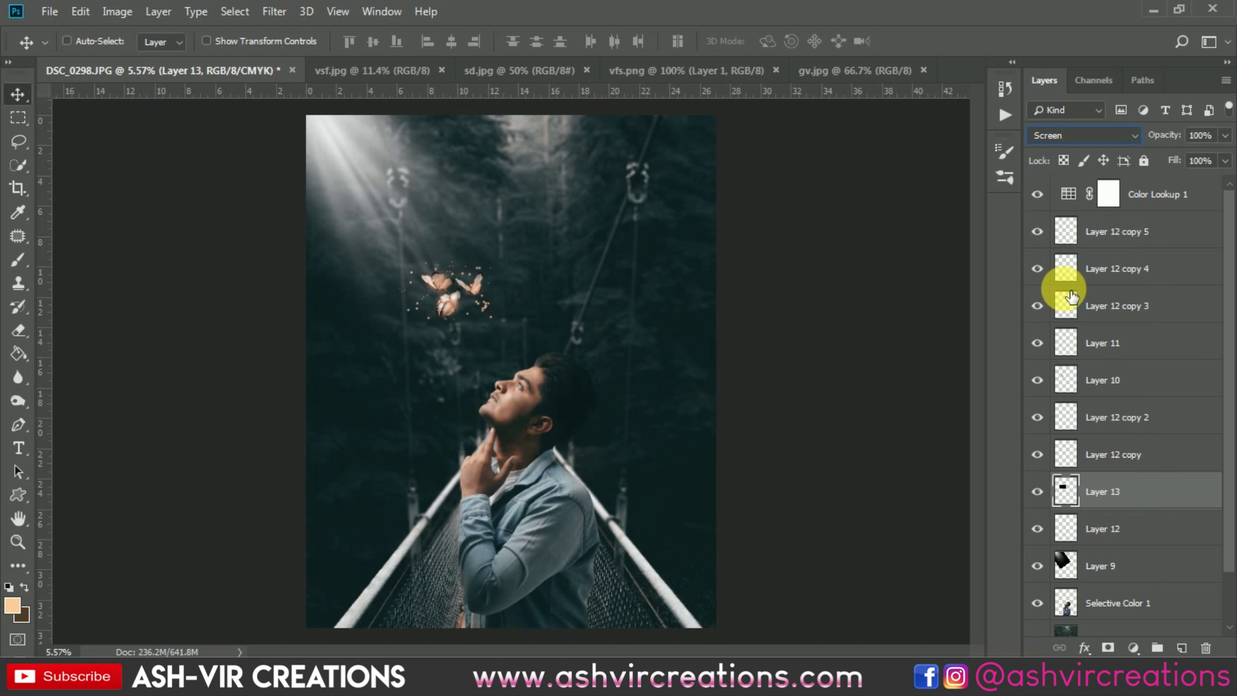
pyautogui.hotkey('ctrl', '+')
pyautogui.hotkey('ctrl', '+')
pyautogui.hotkey('ctrl', '+')
pyautogui.hotkey('ctrl', '+')
pyautogui.hotkey('ctrl', '+')
pyautogui.moveTo(408, 303); pyautogui.dragTo(569, 623)
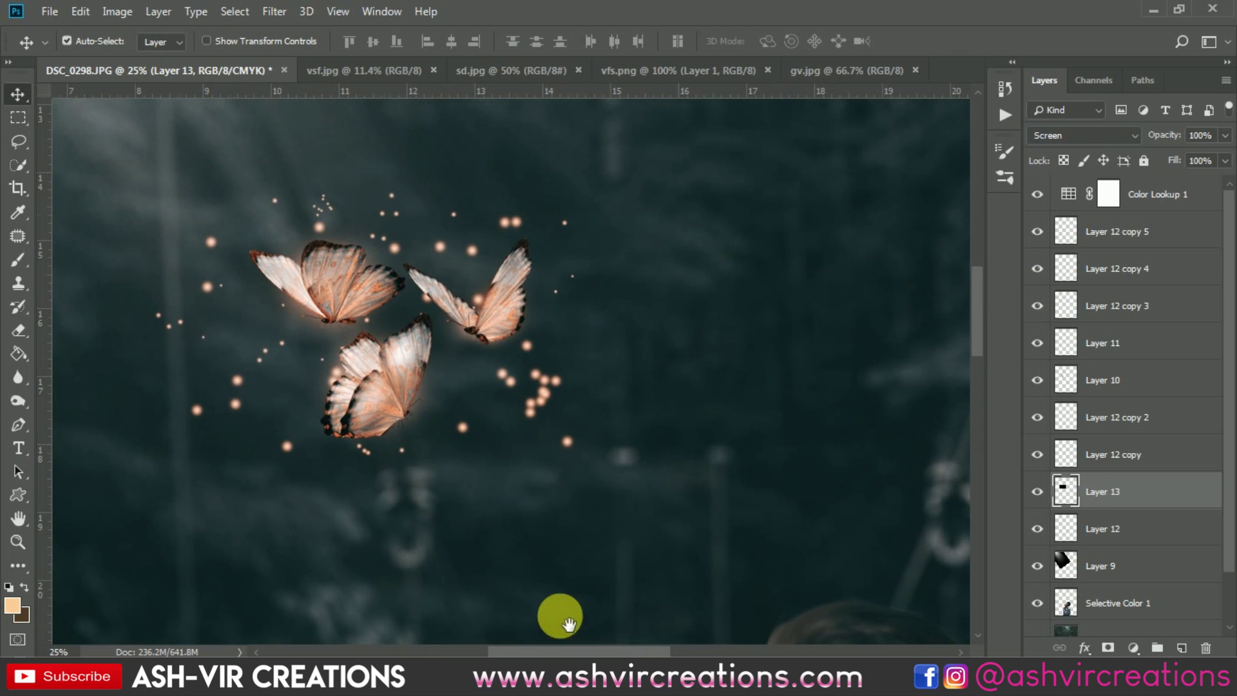
pyautogui.press('ctrl')
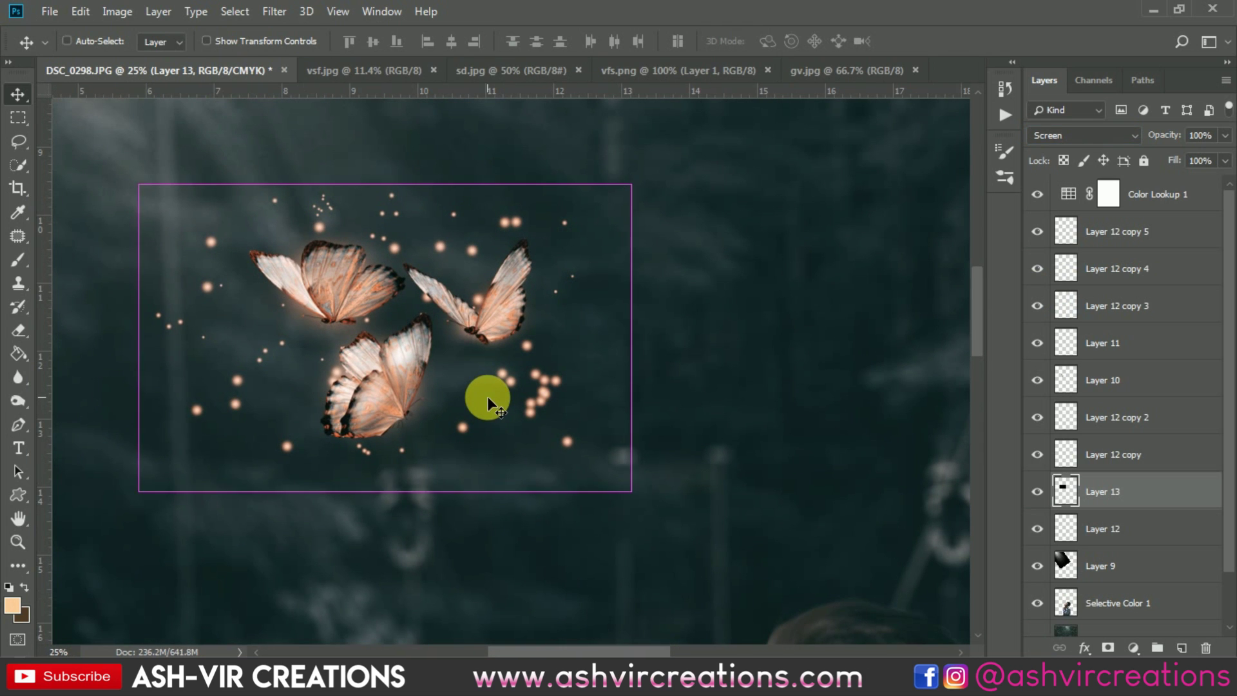
pyautogui.hotkey('ctrl', 't')
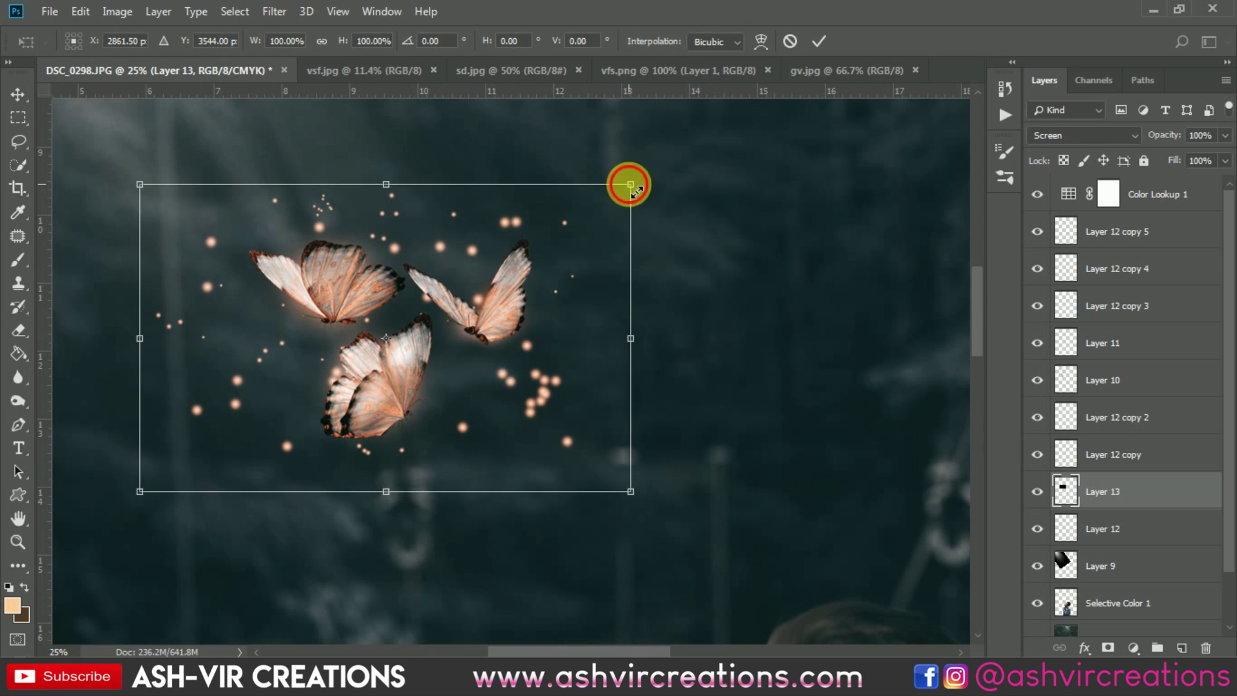
pyautogui.moveTo(631, 185); pyautogui.dragTo(655, 173)
pyautogui.press('Return')
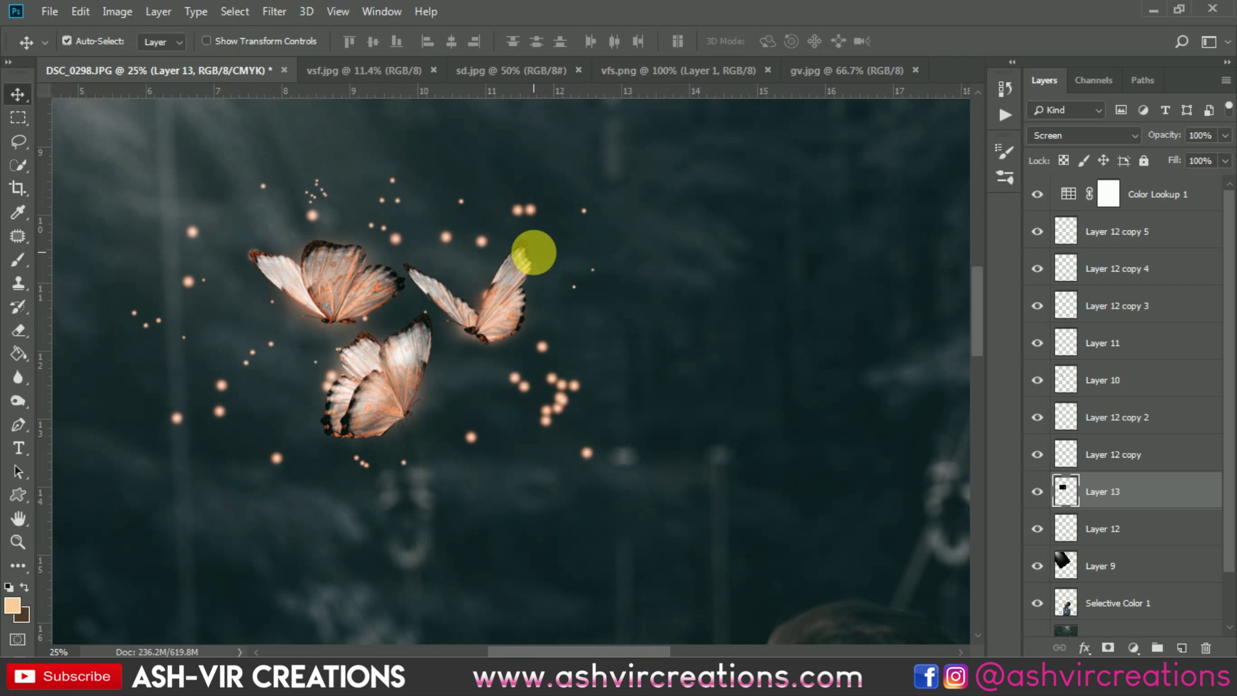
pyautogui.hotkey('ctrl', '0')
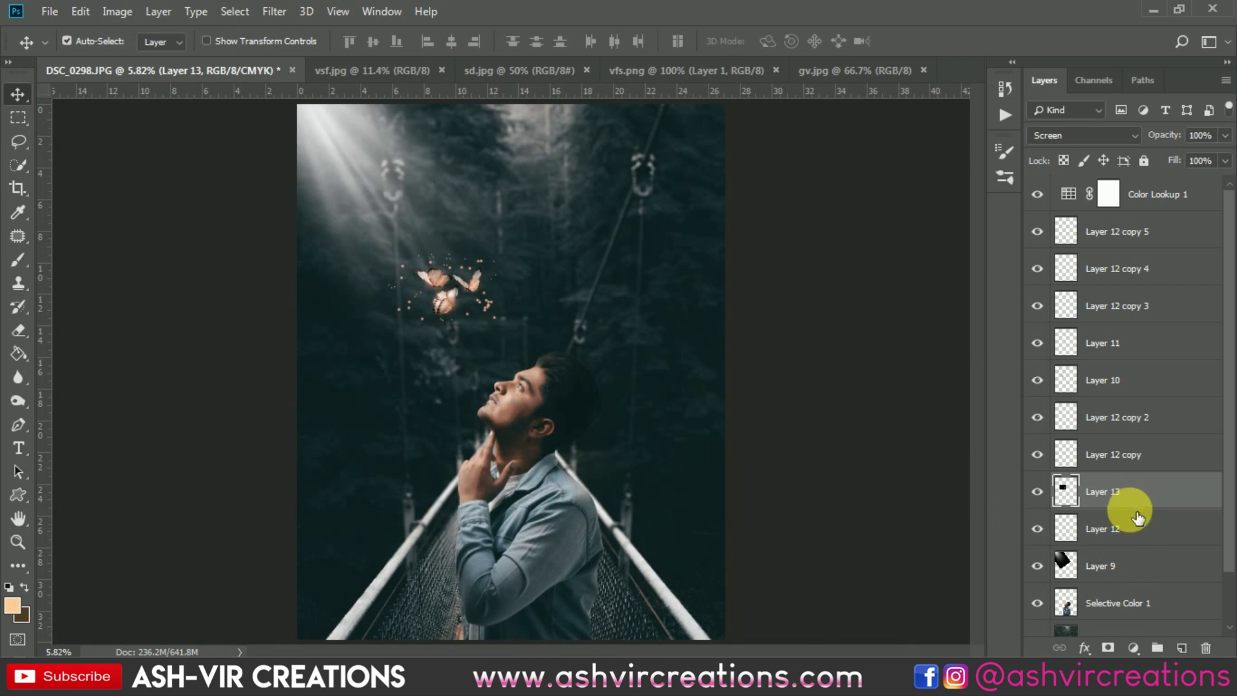
# Step: Move Layer 12 through Layer 12 copy 5 together up and left into the light rays, scaling the whole butterfly group down
pyautogui.click(1131, 533)
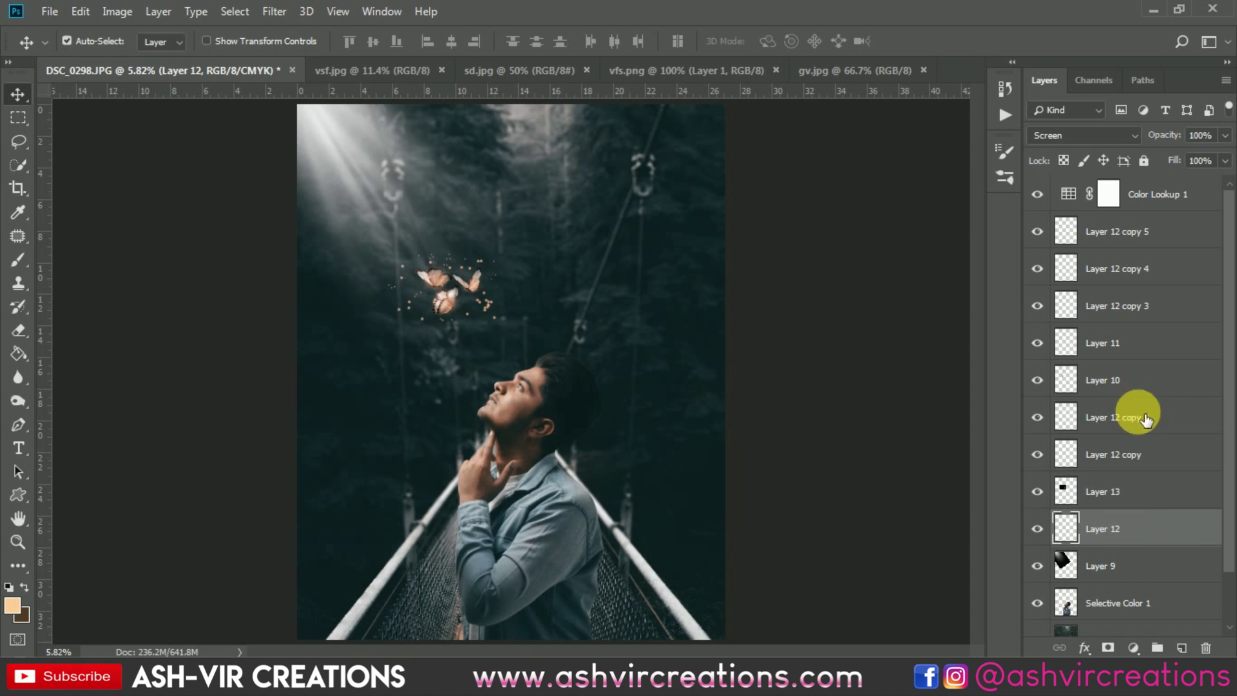
pyautogui.keyDown('shift'); pyautogui.click(1134, 235); pyautogui.keyUp('shift')
pyautogui.hotkey('ctrl', 't')
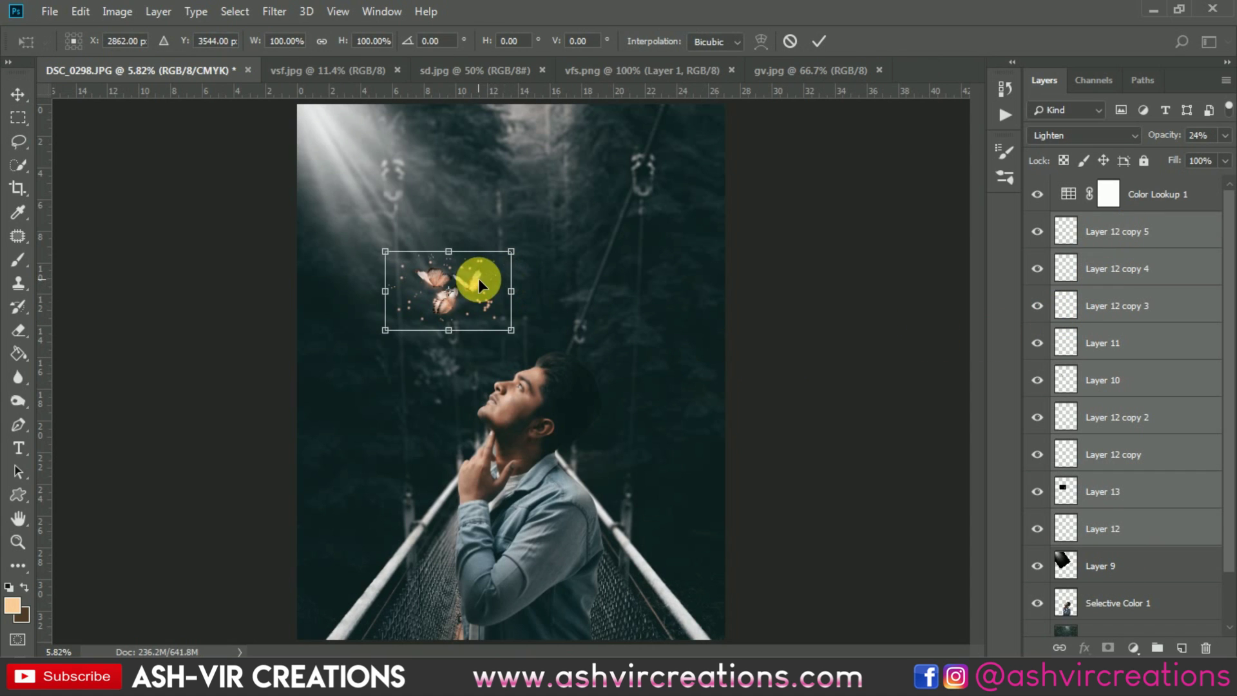
pyautogui.moveTo(478, 278); pyautogui.dragTo(463, 214)
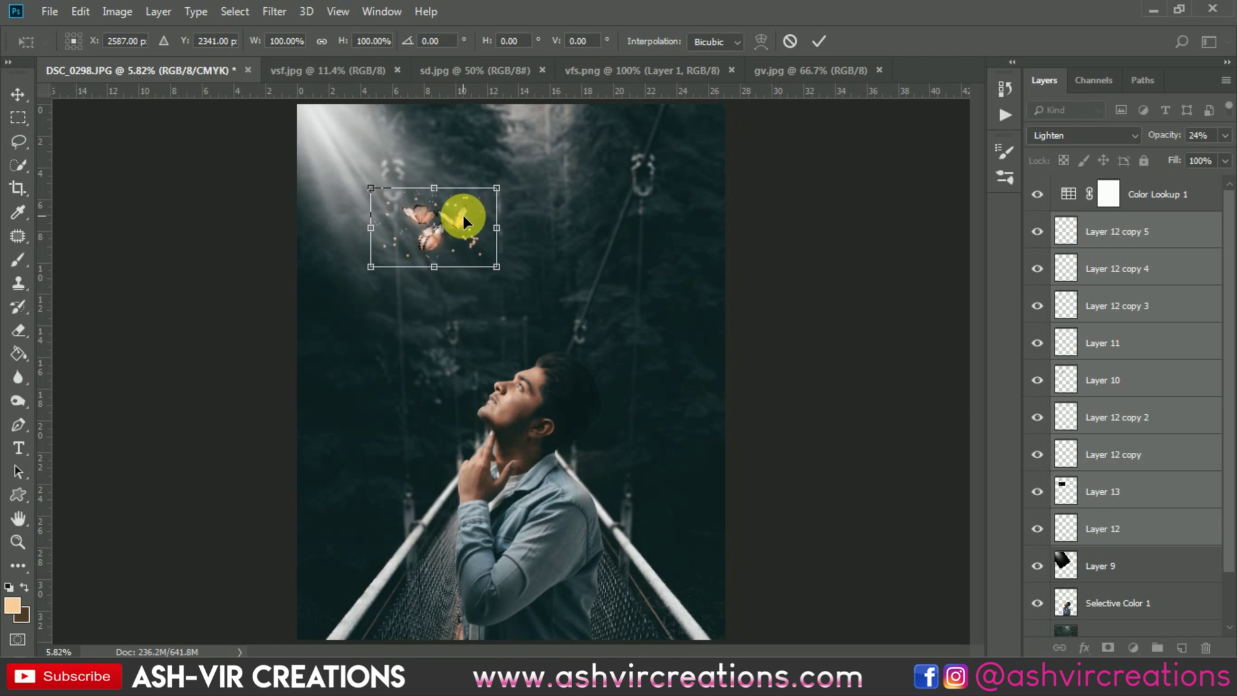
pyautogui.scroll(3, 428, 241)
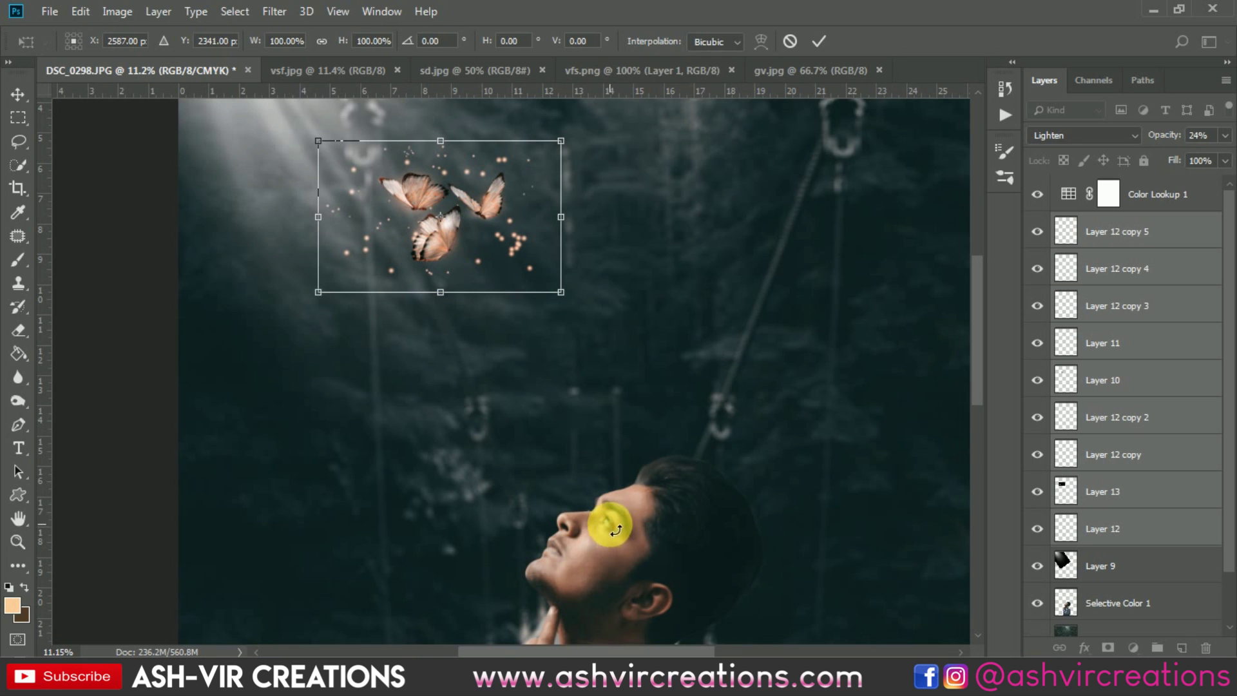
pyautogui.scroll(2, 612, 532)
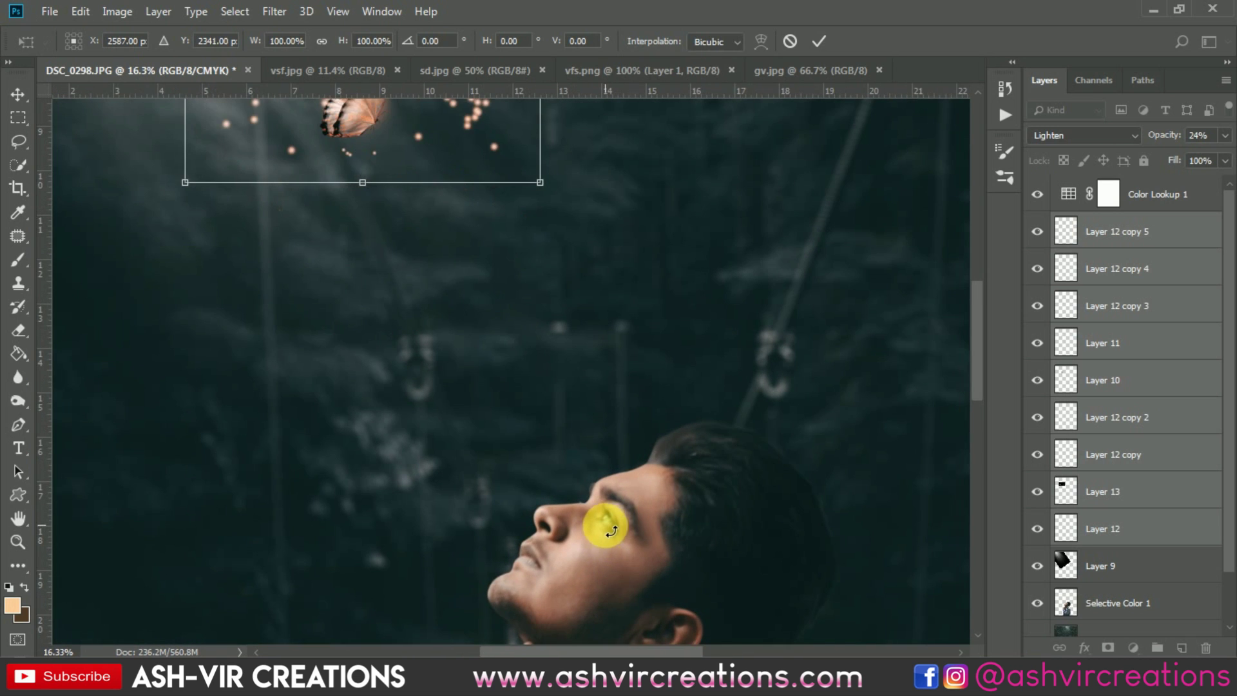
pyautogui.scroll(-2, 612, 530)
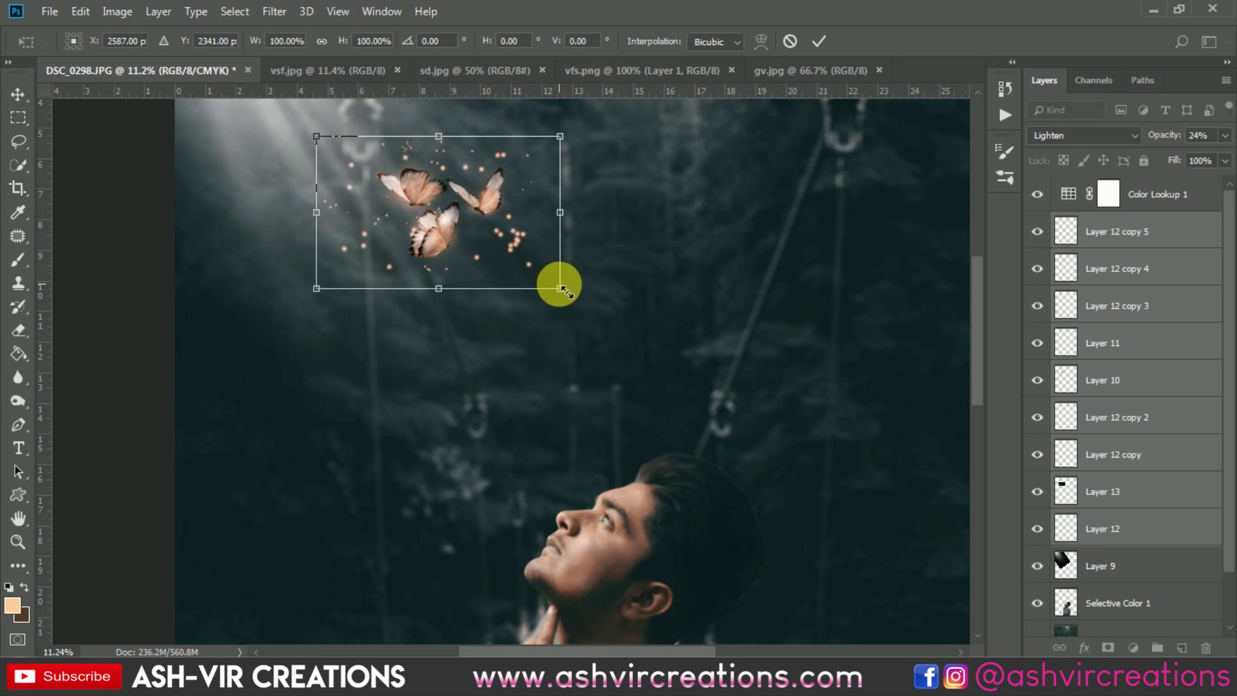
pyautogui.moveTo(558, 287); pyautogui.dragTo(527, 267)
pyautogui.moveTo(472, 215); pyautogui.dragTo(405, 198)
pyautogui.press('Return')
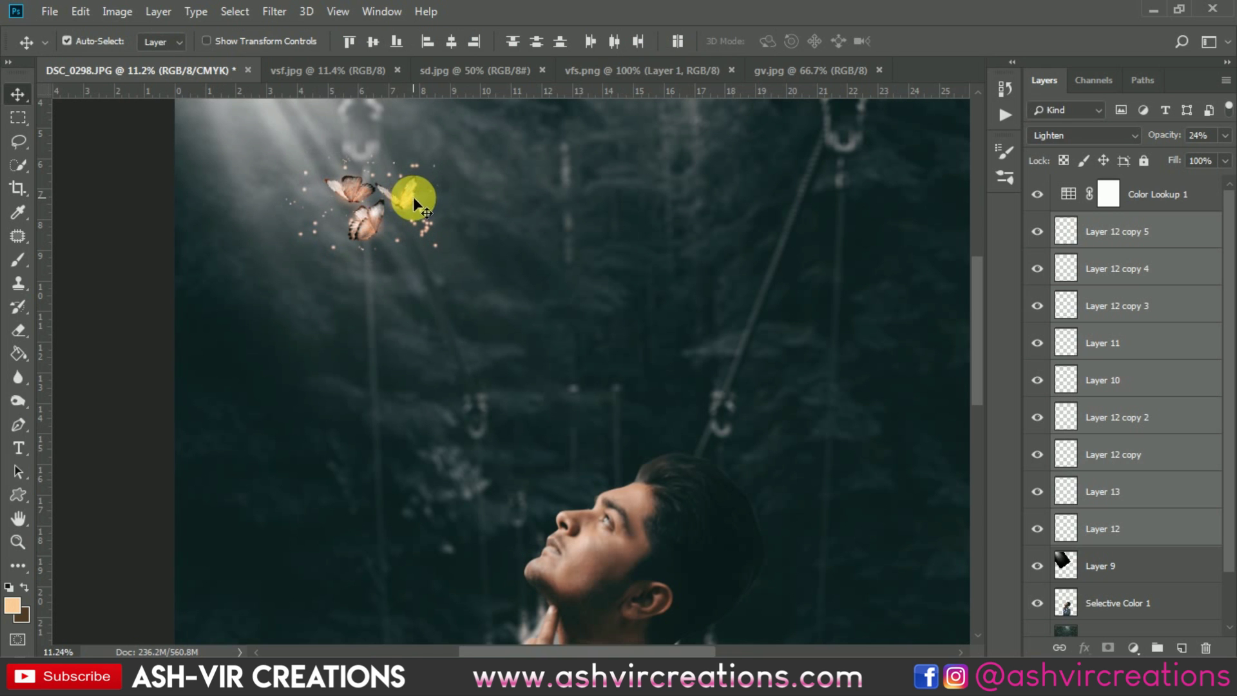
# Step: Examine the butterfly group's new size and position, both close up and in the whole image
pyautogui.scroll(-3, 412, 196)
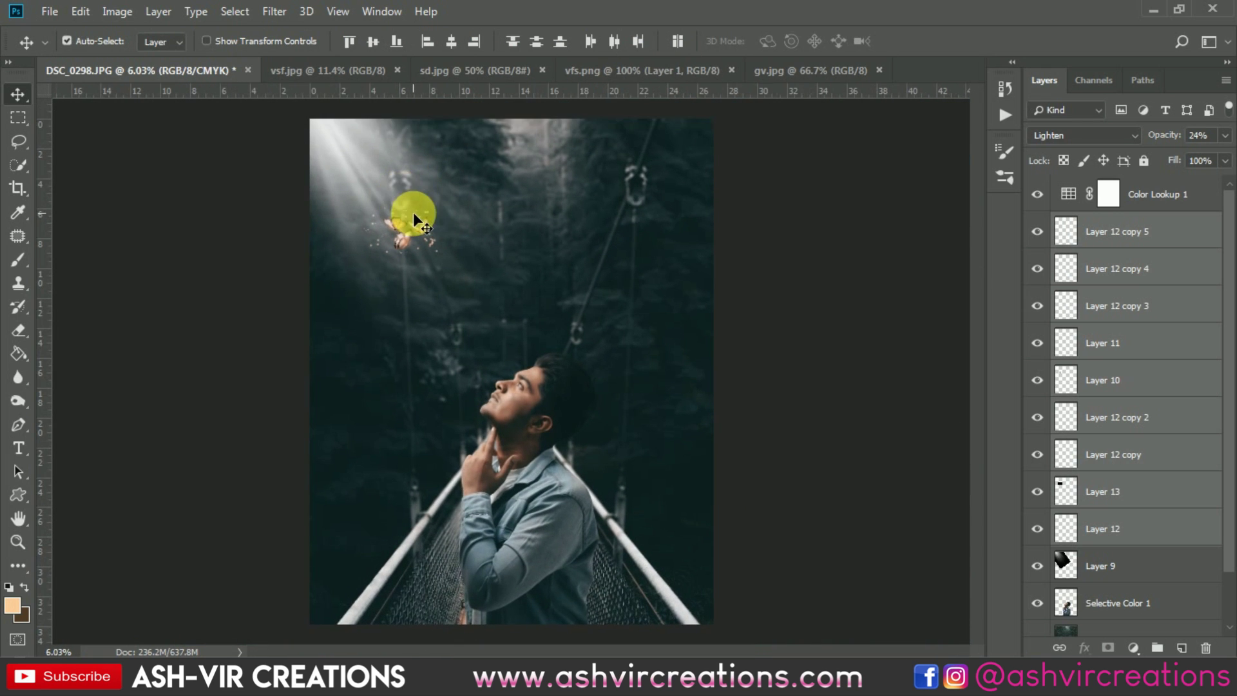
pyautogui.scroll(4, 420, 222)
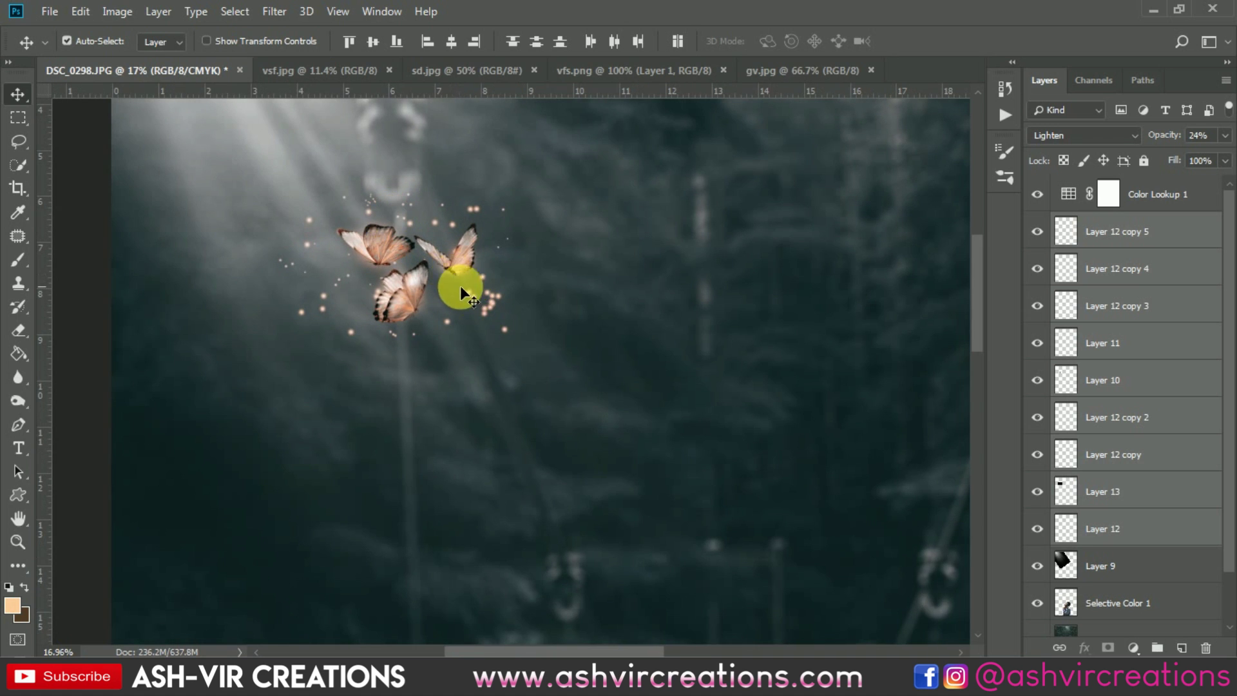
pyautogui.scroll(-5, 461, 291)
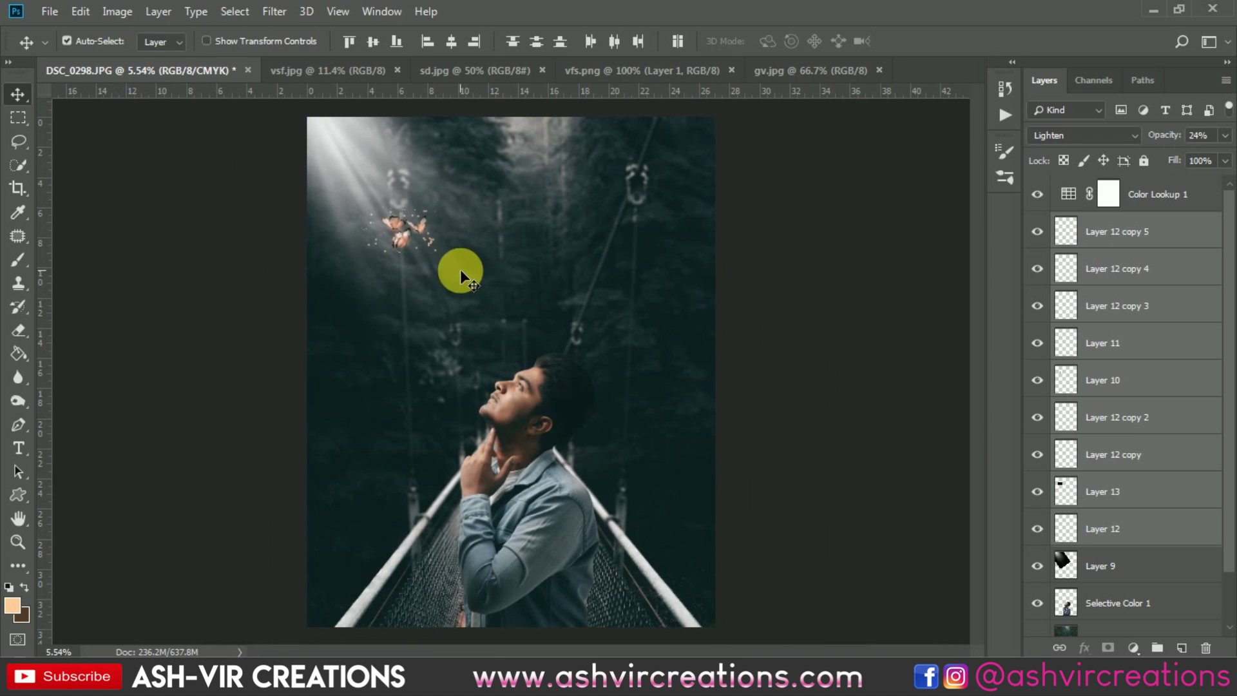
pyautogui.scroll(1, 442, 246)
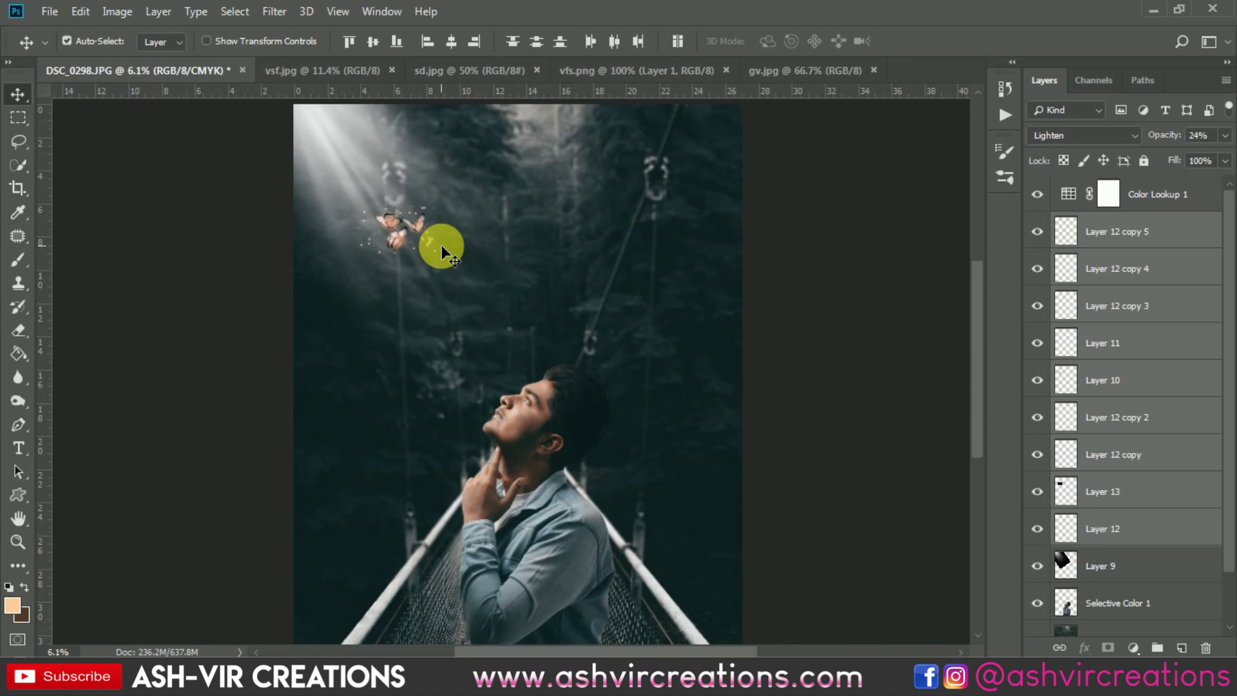
pyautogui.scroll(2, 419, 235)
pyautogui.scroll(-2, 419, 235)
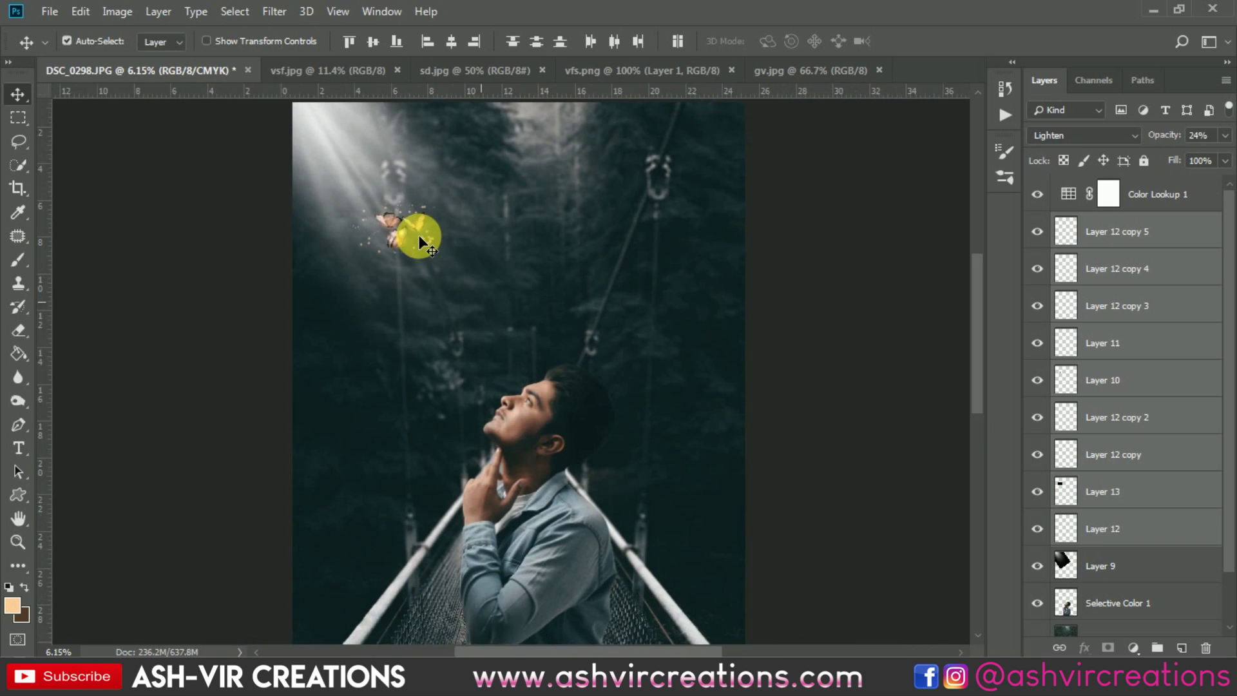
pyautogui.scroll(-1, 418, 240)
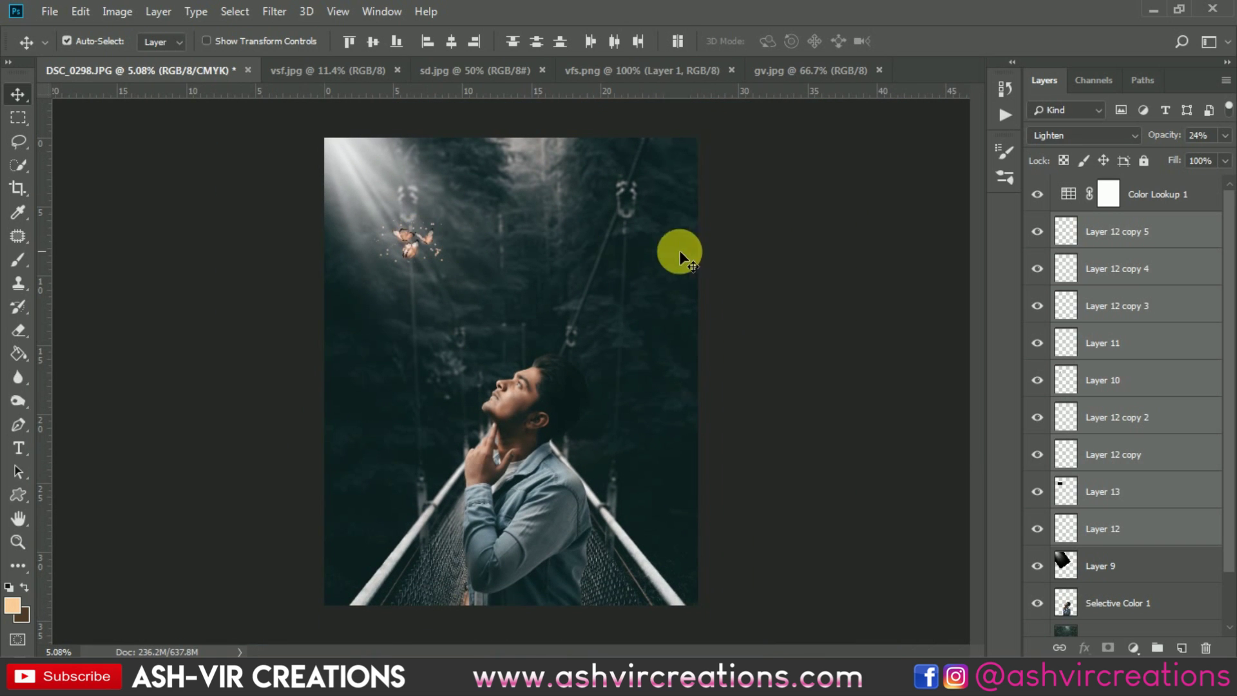
# Step: Open maxresdefault.jpg and place its white dust particles in the composite directly above Layer 9
pyautogui.click(1134, 564)
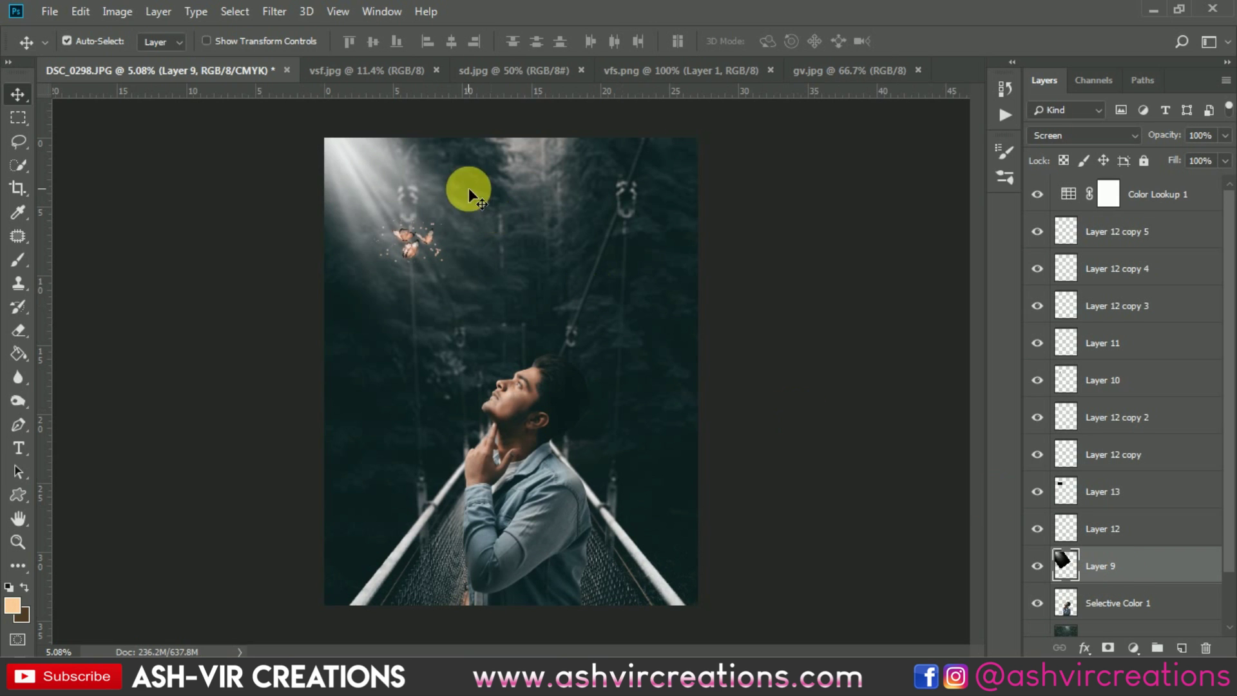
pyautogui.click(48, 12)
pyautogui.click(63, 42)
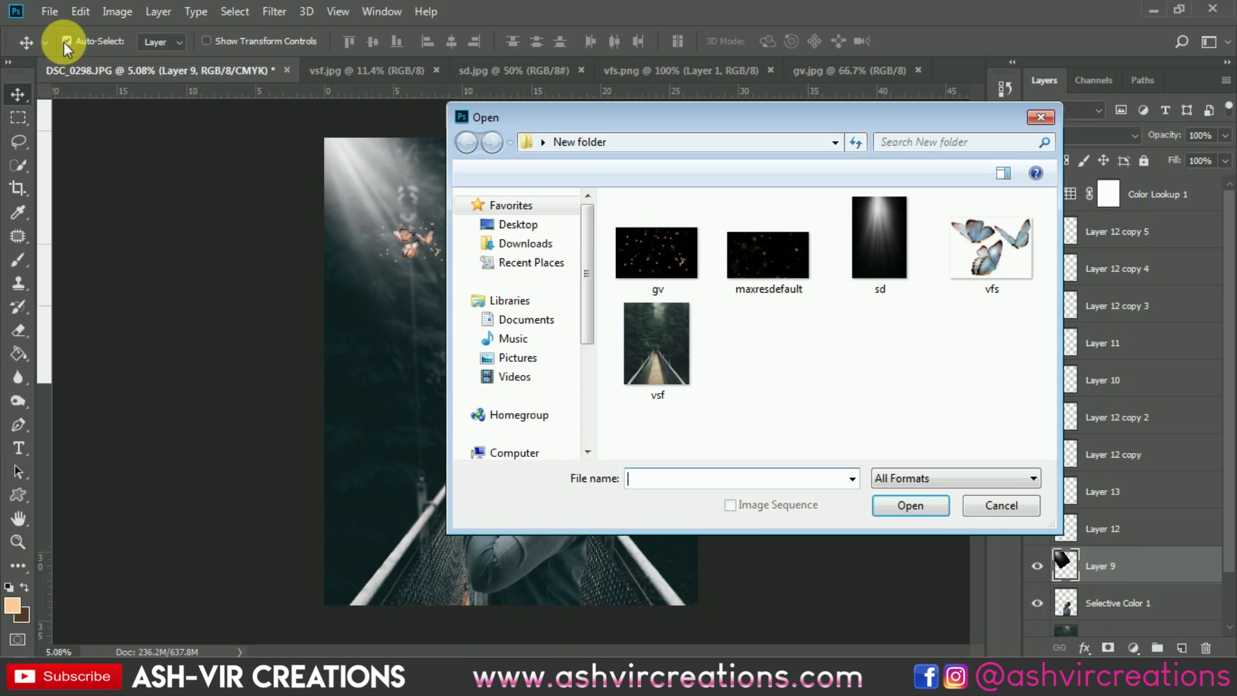
pyautogui.click(778, 265)
pyautogui.doubleClick(779, 264)
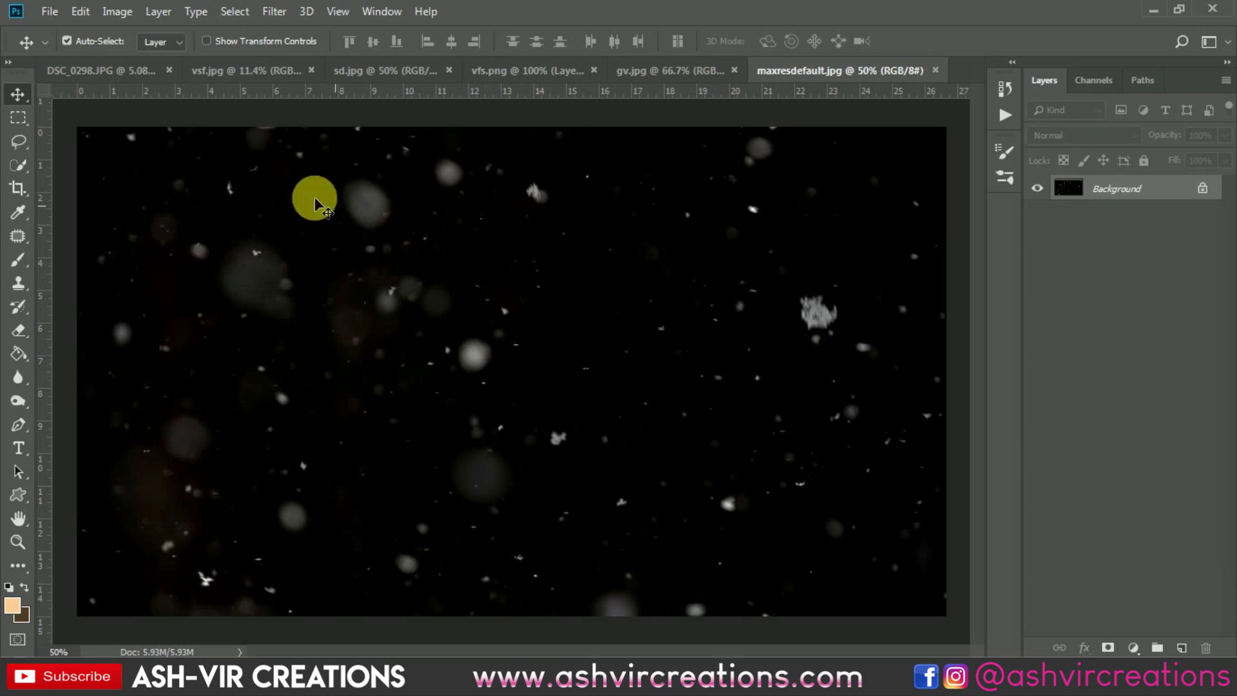
pyautogui.moveTo(148, 66); pyautogui.dragTo(641, 290)
# Step: Rotate the dust layer 90° clockwise, scale it to about 798%, and position it to cover the whole image
pyautogui.hotkey('ctrl', 't')
pyautogui.rightClick(642, 293)
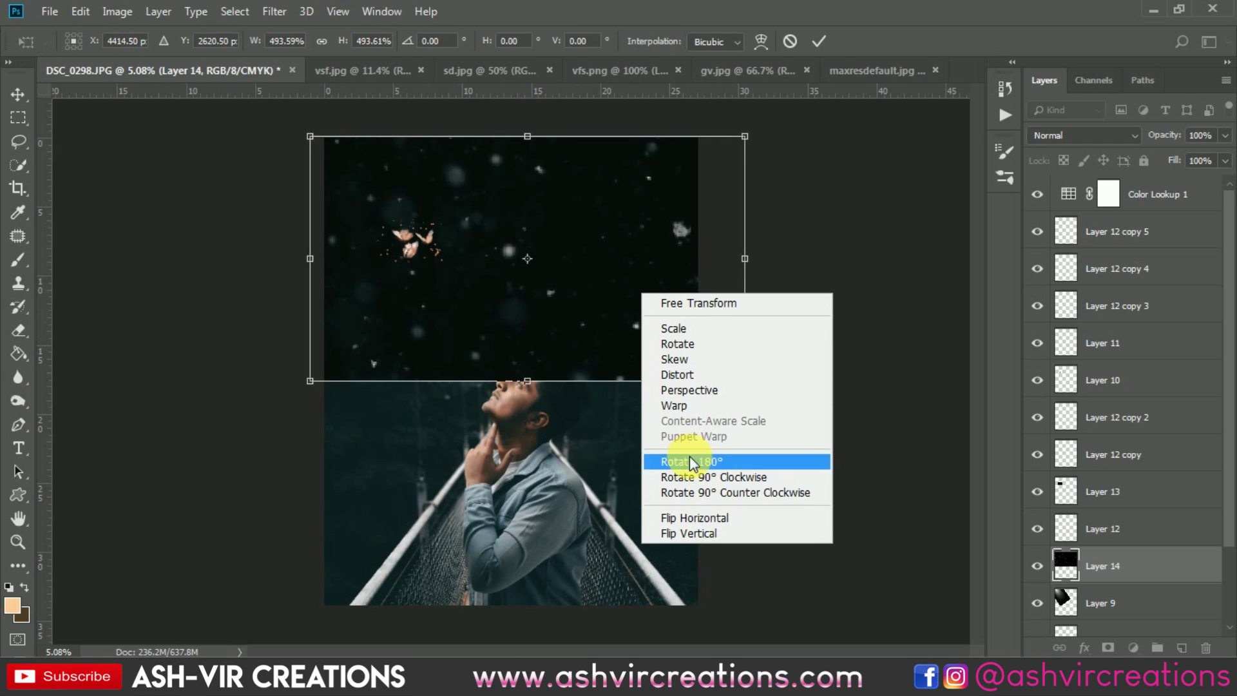
pyautogui.click(712, 478)
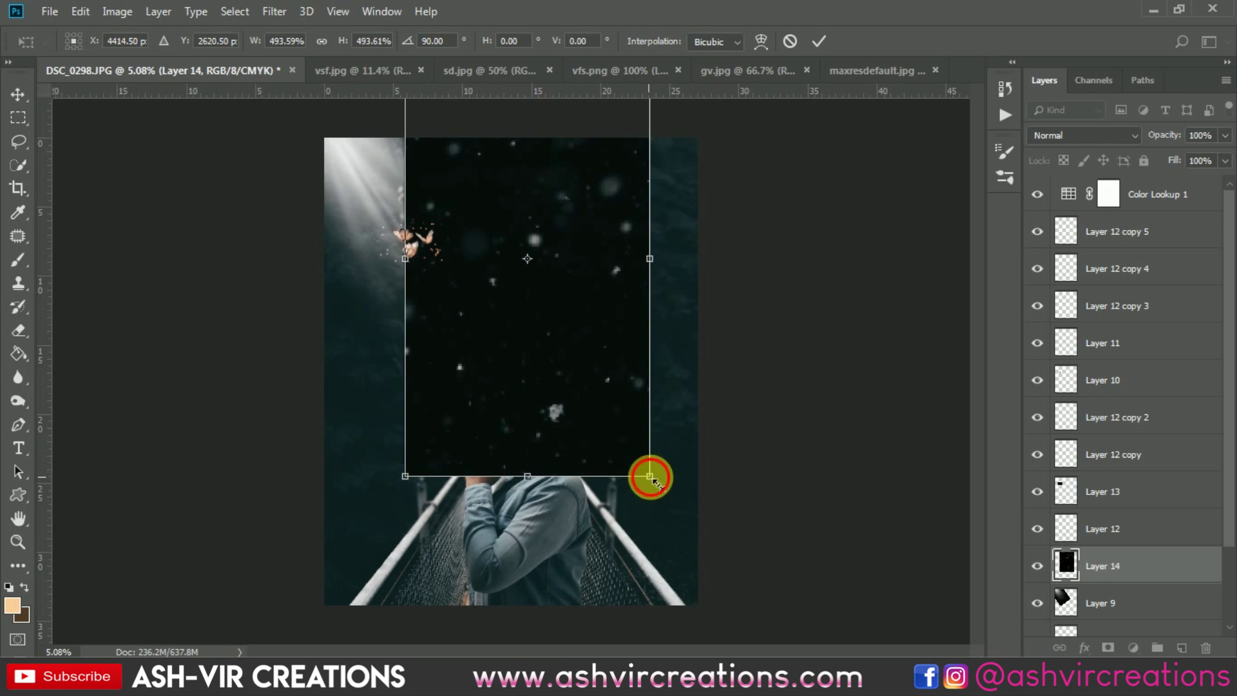
pyautogui.moveTo(651, 477); pyautogui.dragTo(751, 563)
pyautogui.moveTo(612, 373); pyautogui.dragTo(578, 403)
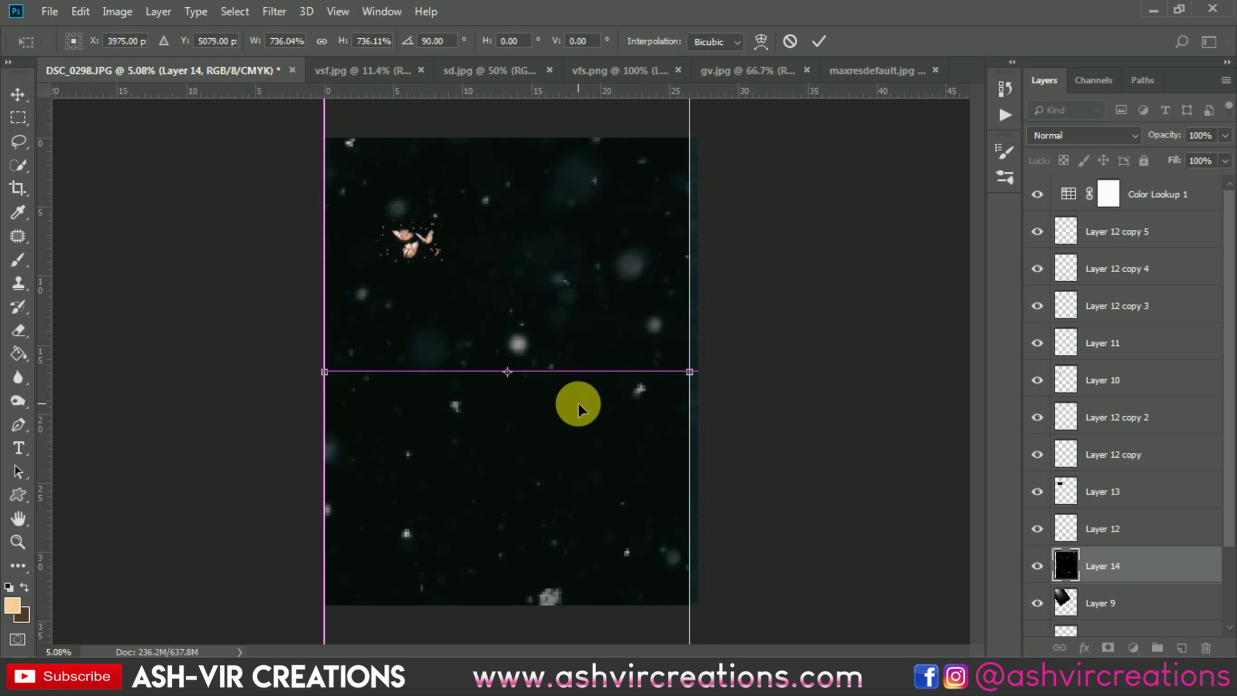
pyautogui.hotkey('ctrl', '-')
pyautogui.moveTo(635, 597); pyautogui.dragTo(654, 622)
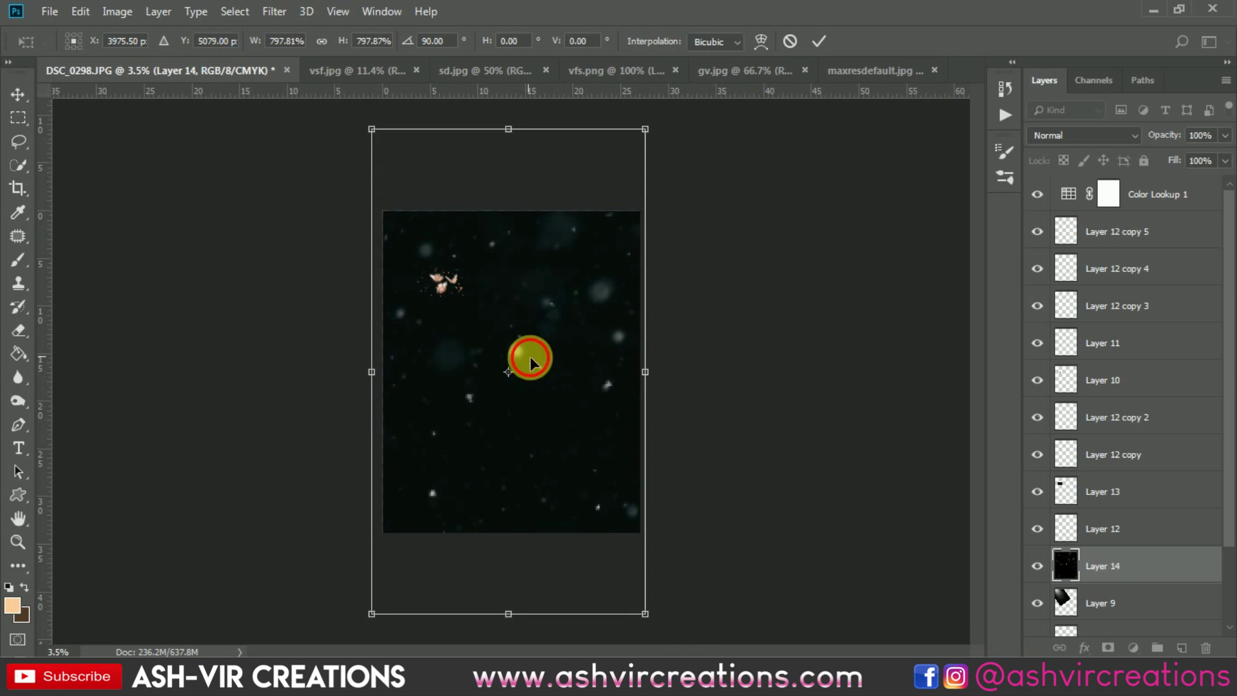
pyautogui.moveTo(531, 357); pyautogui.dragTo(534, 362)
pyautogui.doubleClick(534, 362)
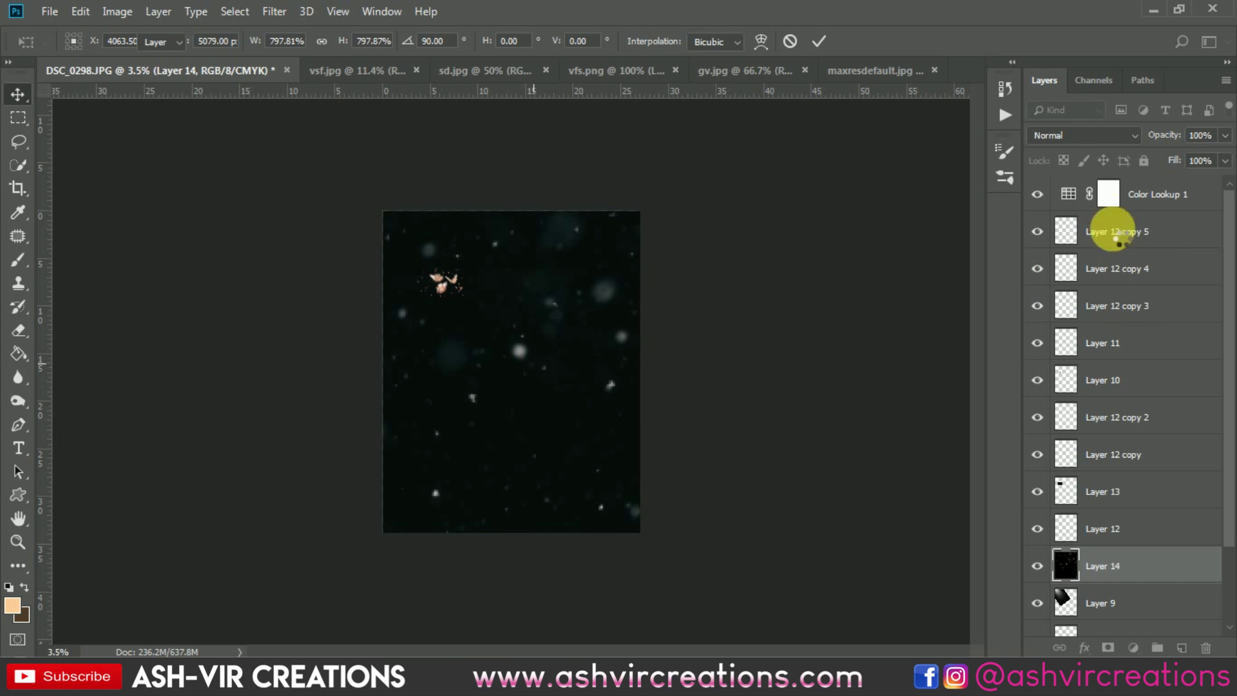
# Step: Set the dust layer's blend mode to Screen and hide the layer to compare the image without it
pyautogui.click(1066, 133)
pyautogui.click(1069, 288)
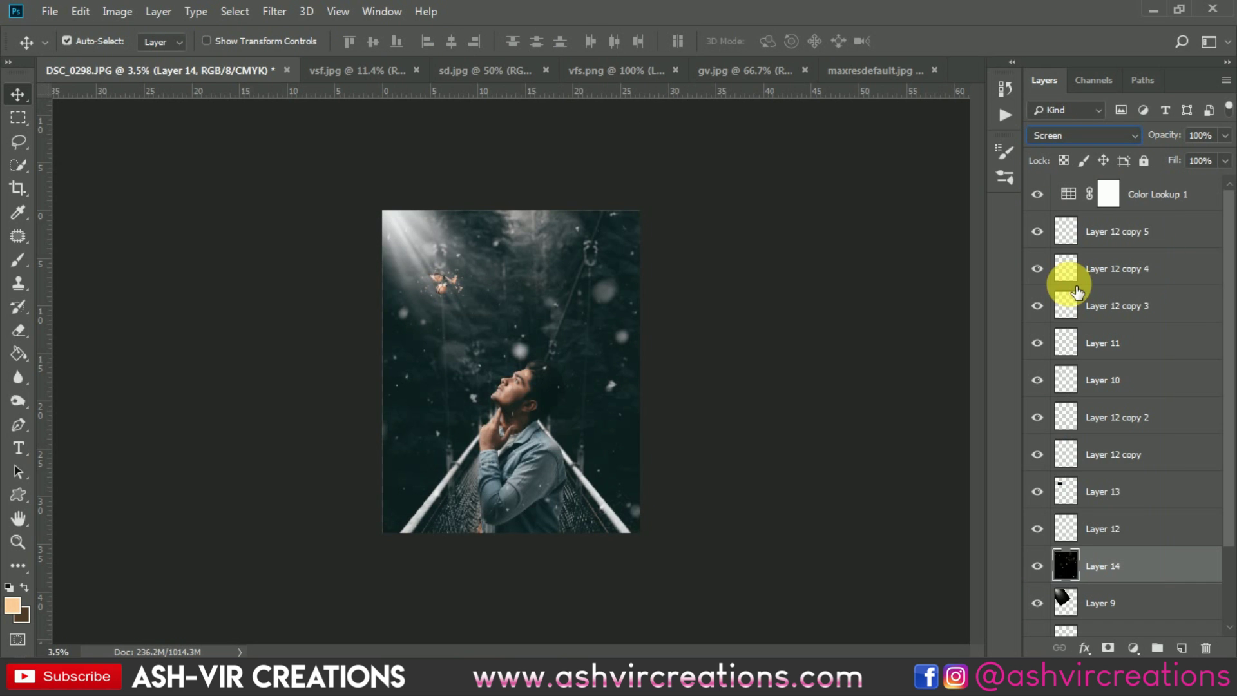
pyautogui.hotkey('ctrl', '+')
pyautogui.hotkey('ctrl', '+')
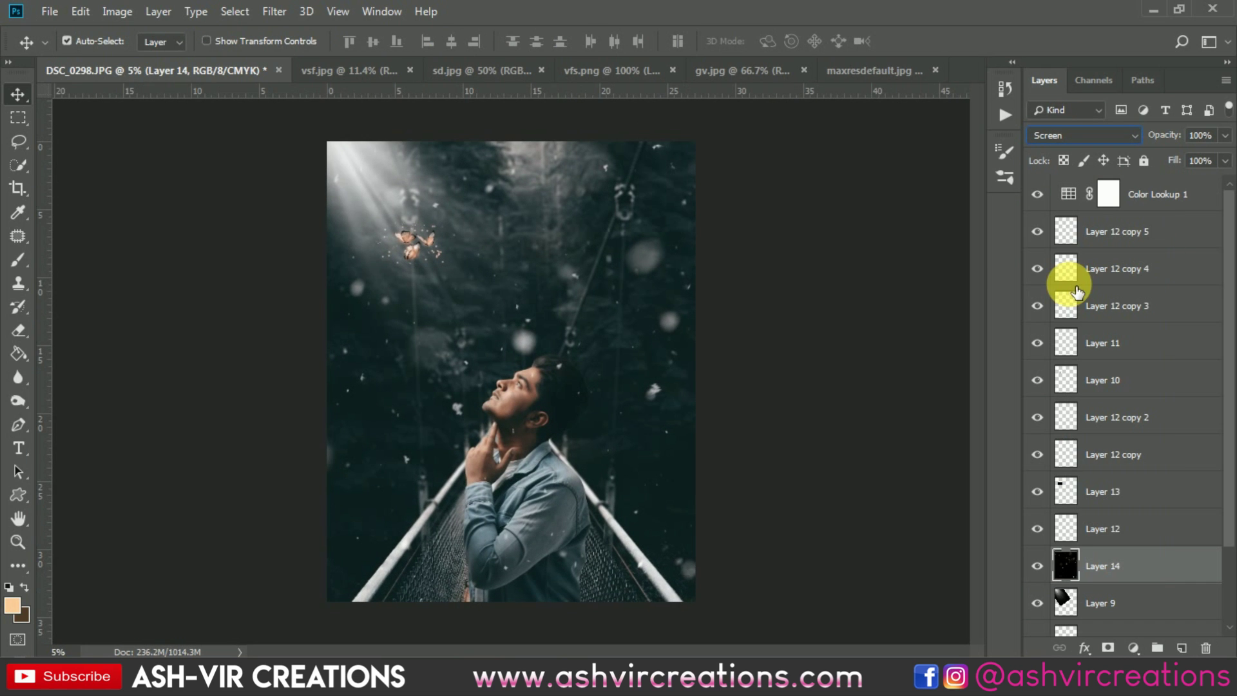
pyautogui.click(1039, 570)
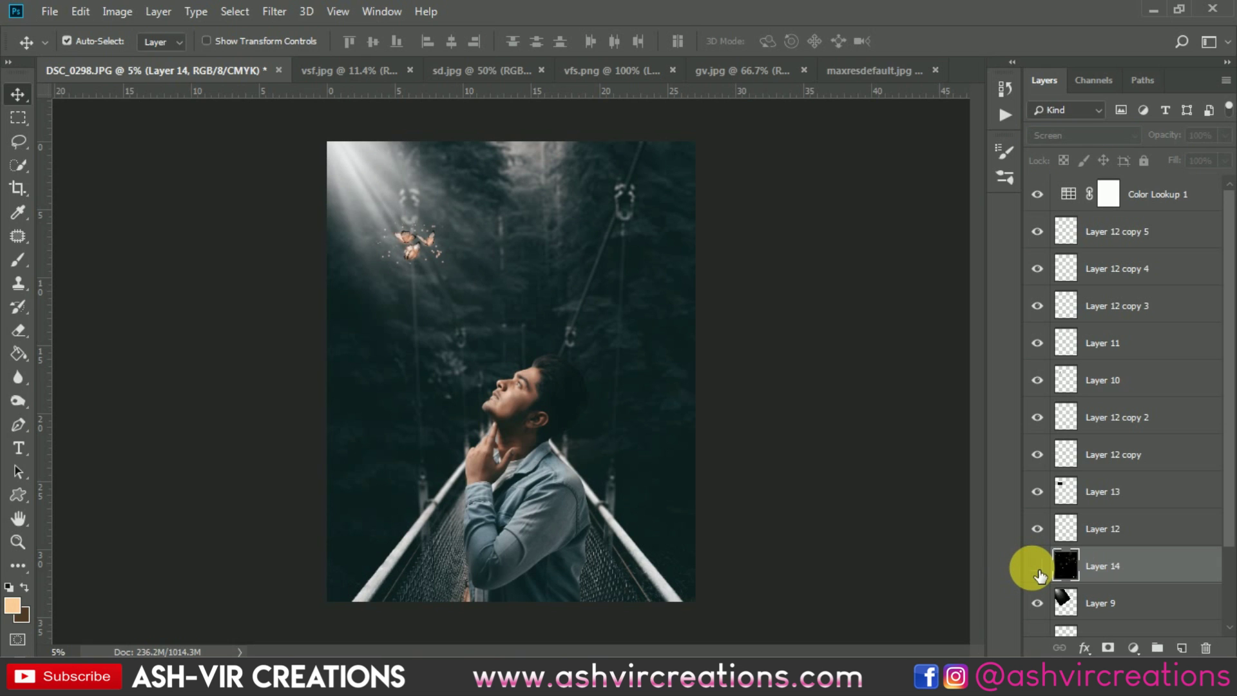
# Step: Toggle the dust layer's visibility, leave it shown, and check the particles over the image
pyautogui.click(1037, 567)
pyautogui.click(1037, 567)
pyautogui.click(1037, 567)
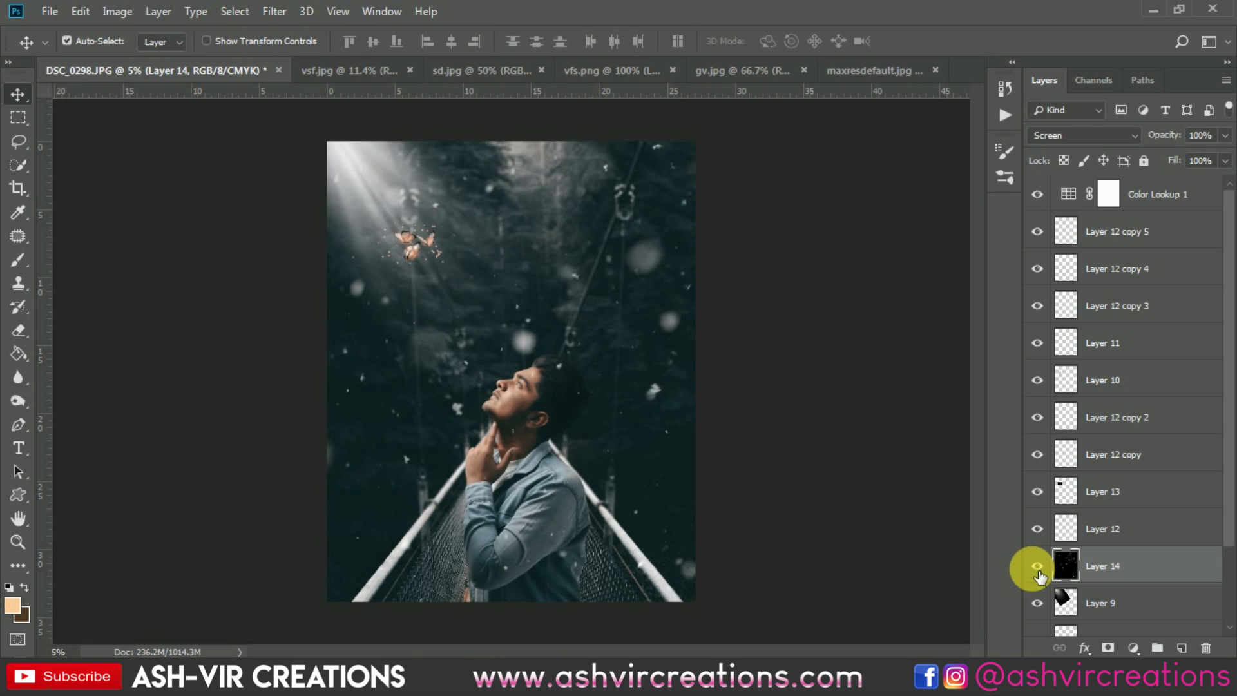
pyautogui.hotkey('ctrl', '+')
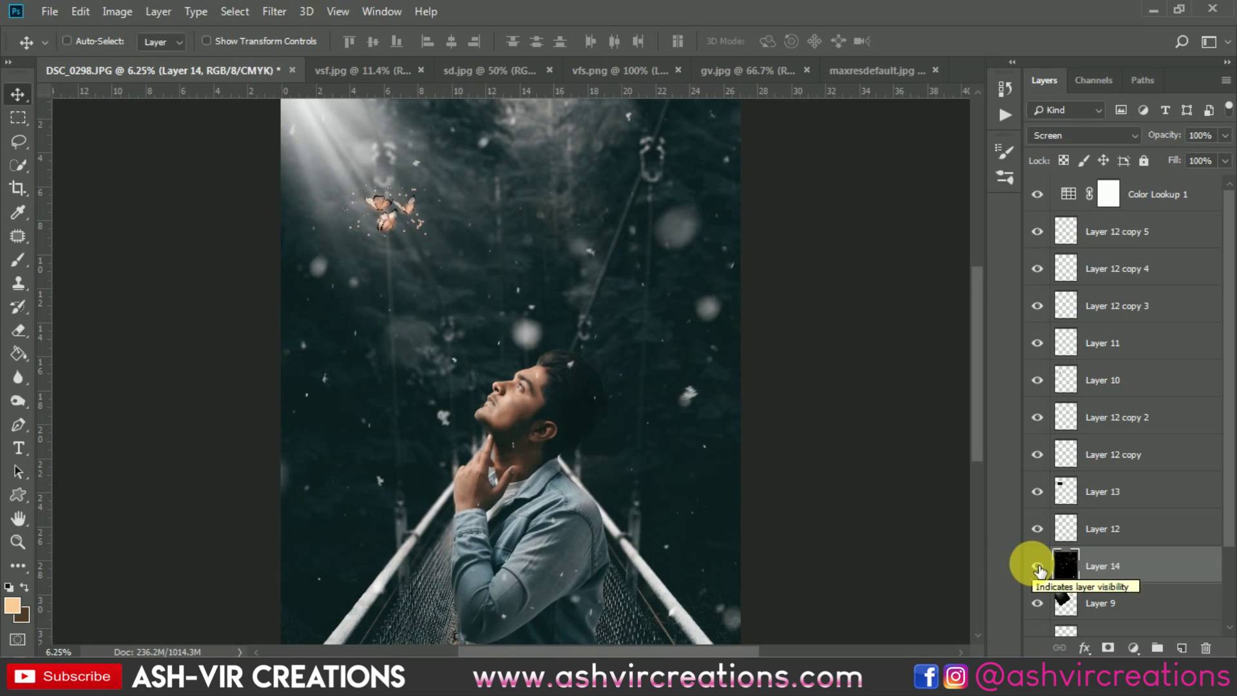
pyautogui.hotkey('ctrl', '-')
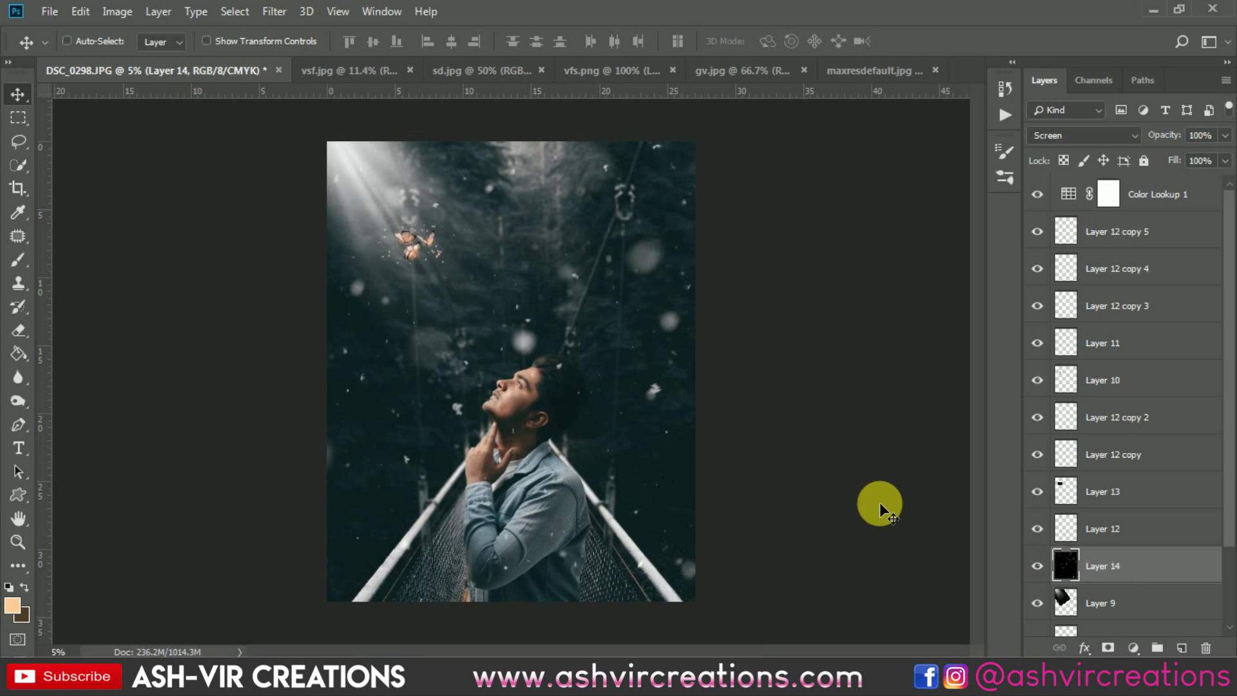
# Step: Erase the large blurred dust spot above the man's head using a soft Eraser at size 800, and reduce the eraser to 300
pyautogui.hotkey('ctrl', '+')
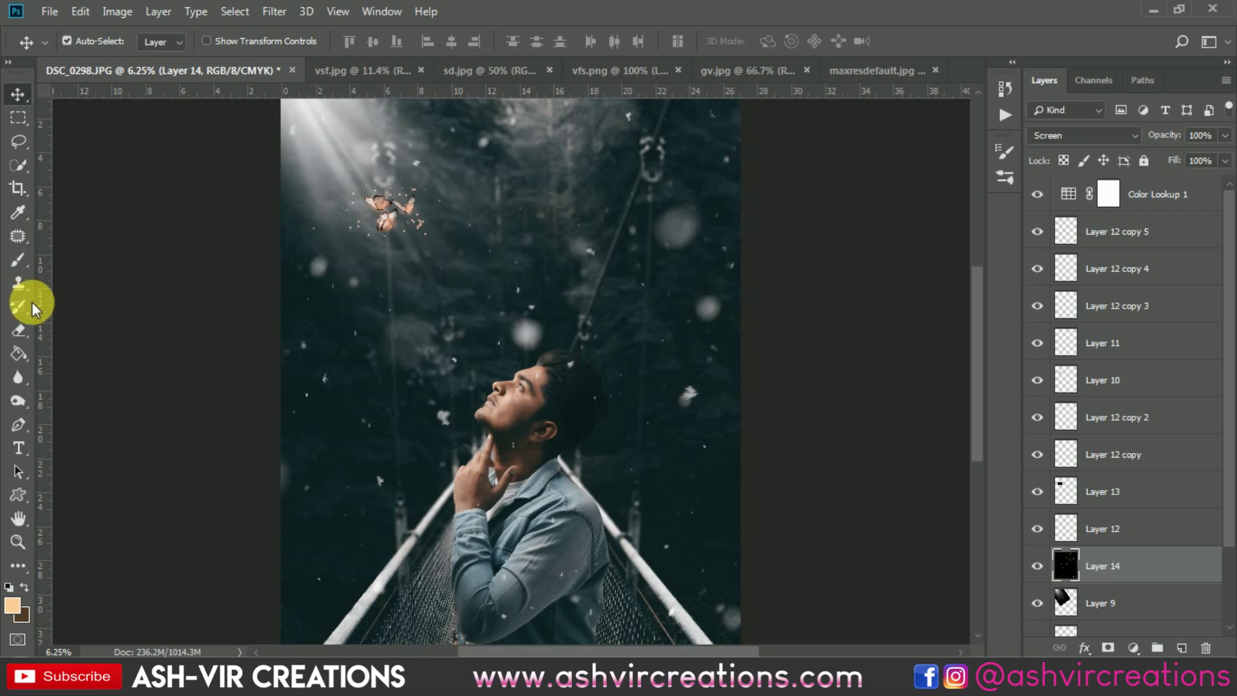
pyautogui.click(22, 330)
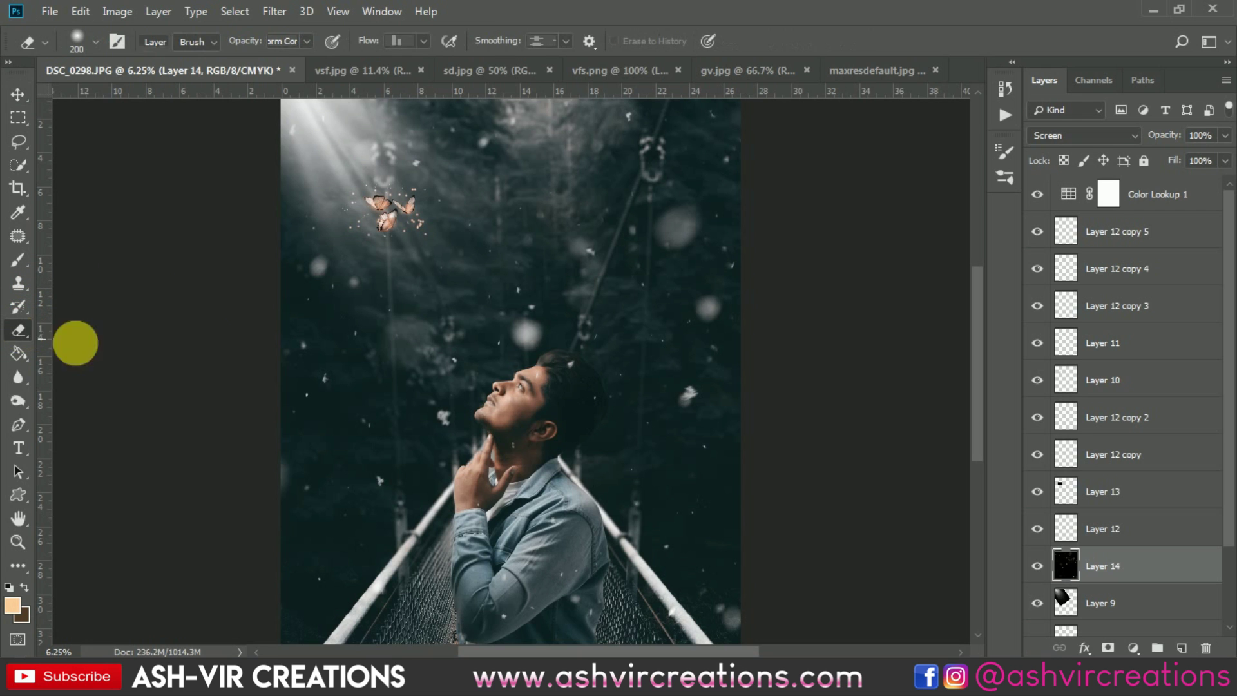
pyautogui.rightClick(539, 326)
pyautogui.click(646, 491)
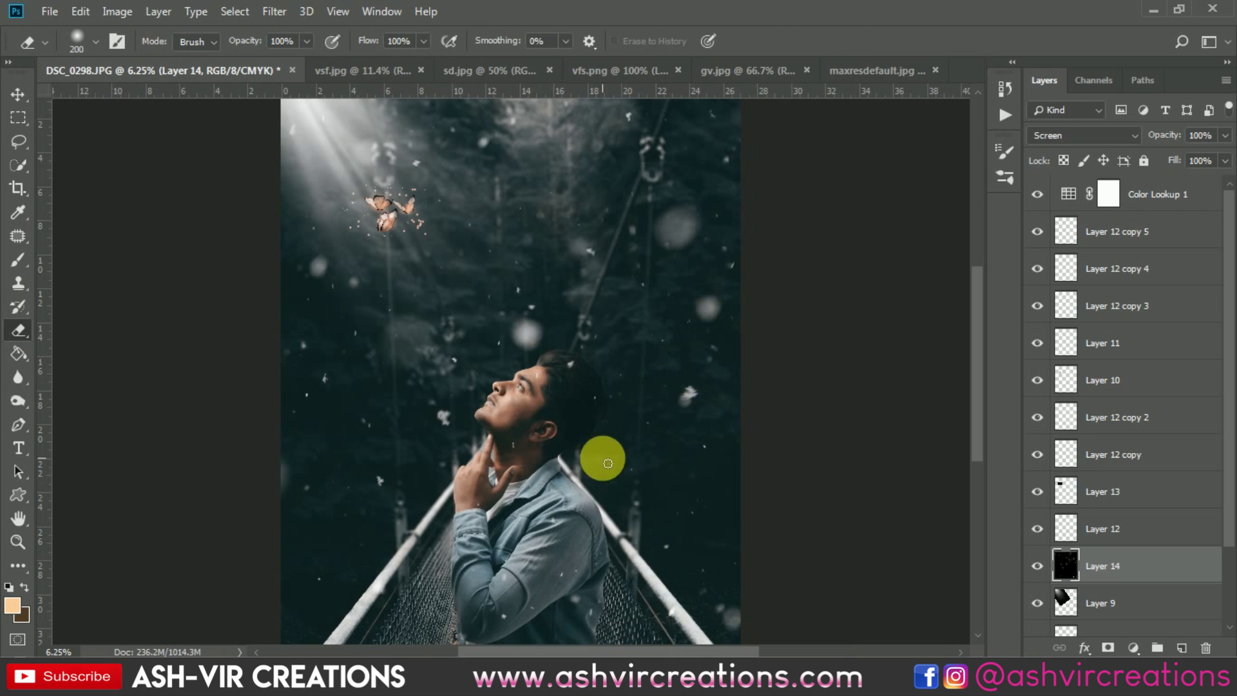
pyautogui.scroll(4, 458, 353)
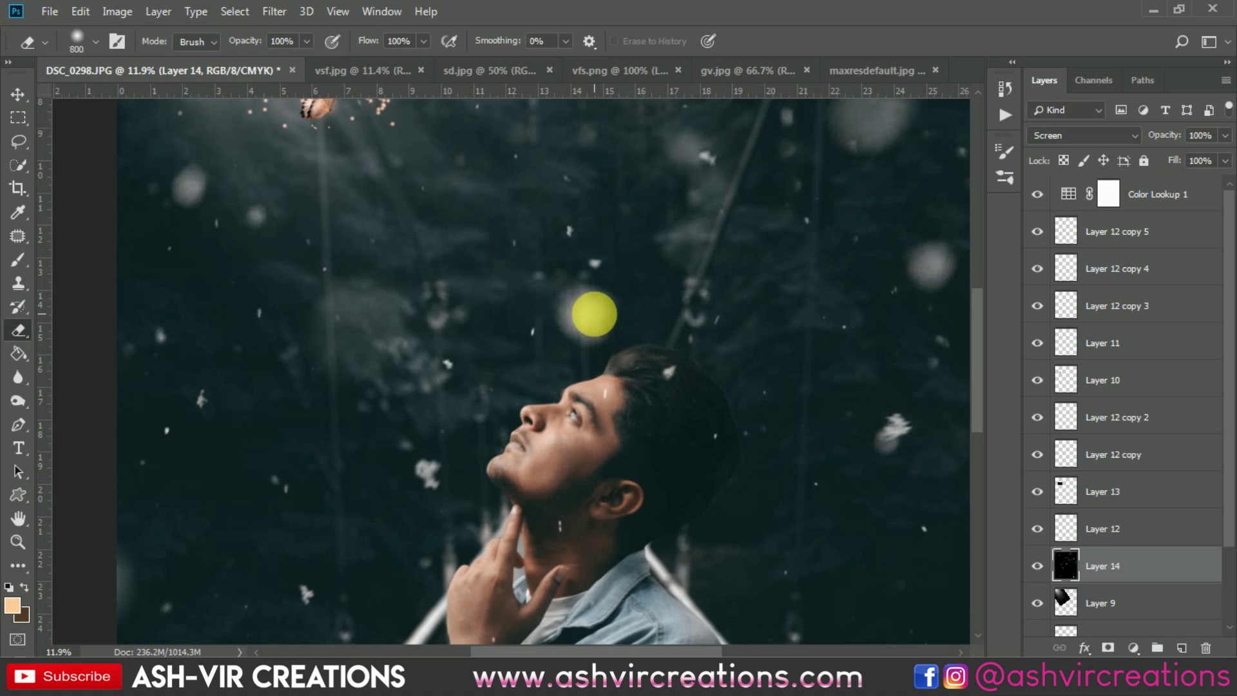
pyautogui.press(']')
pyautogui.press(']')
pyautogui.press(']')
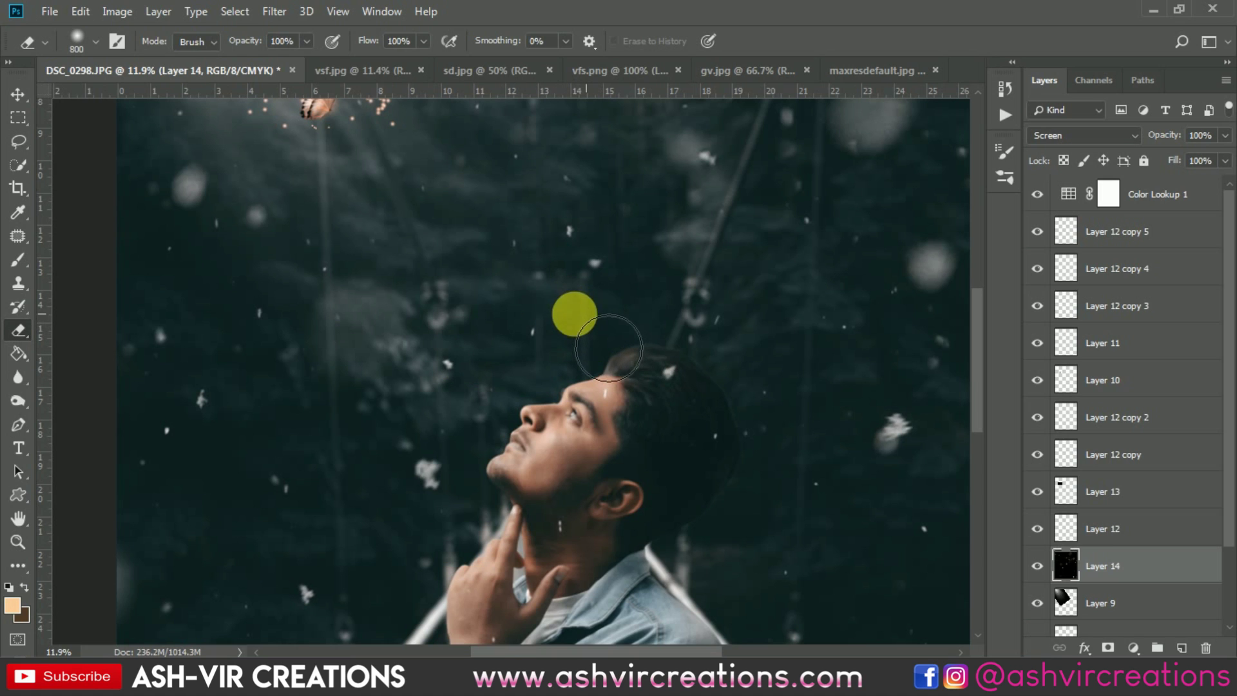
pyautogui.click(597, 318)
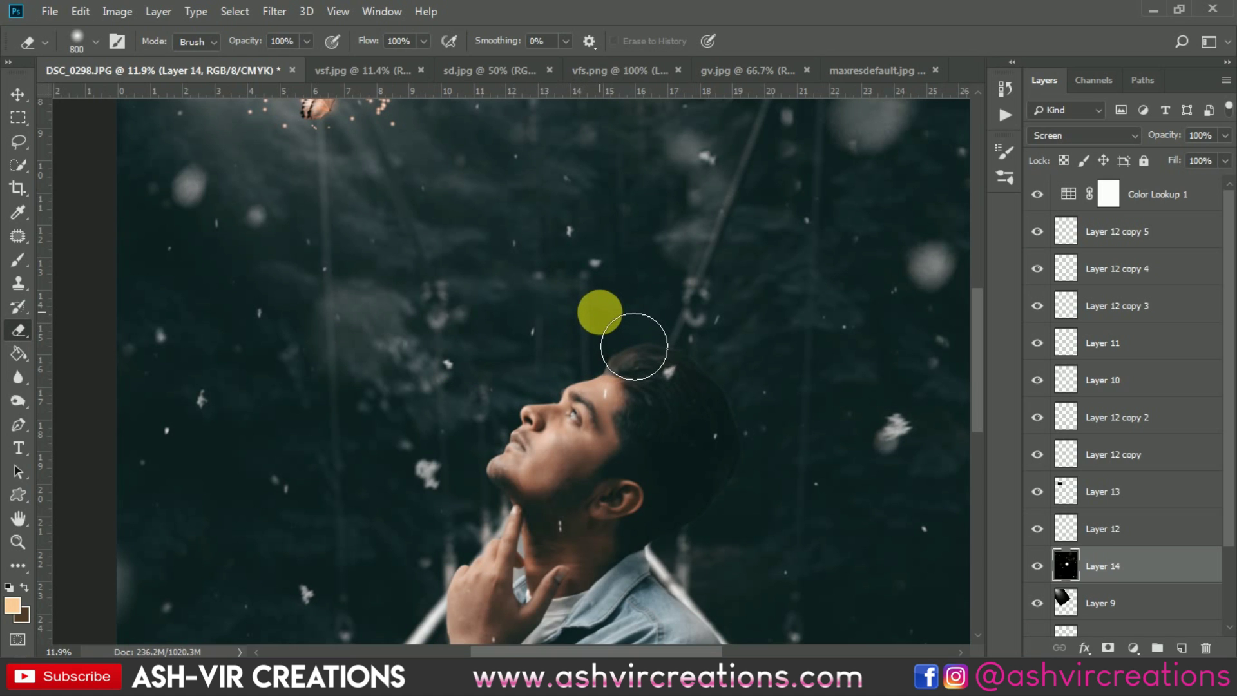
pyautogui.press('[')
pyautogui.press('[')
pyautogui.press('[')
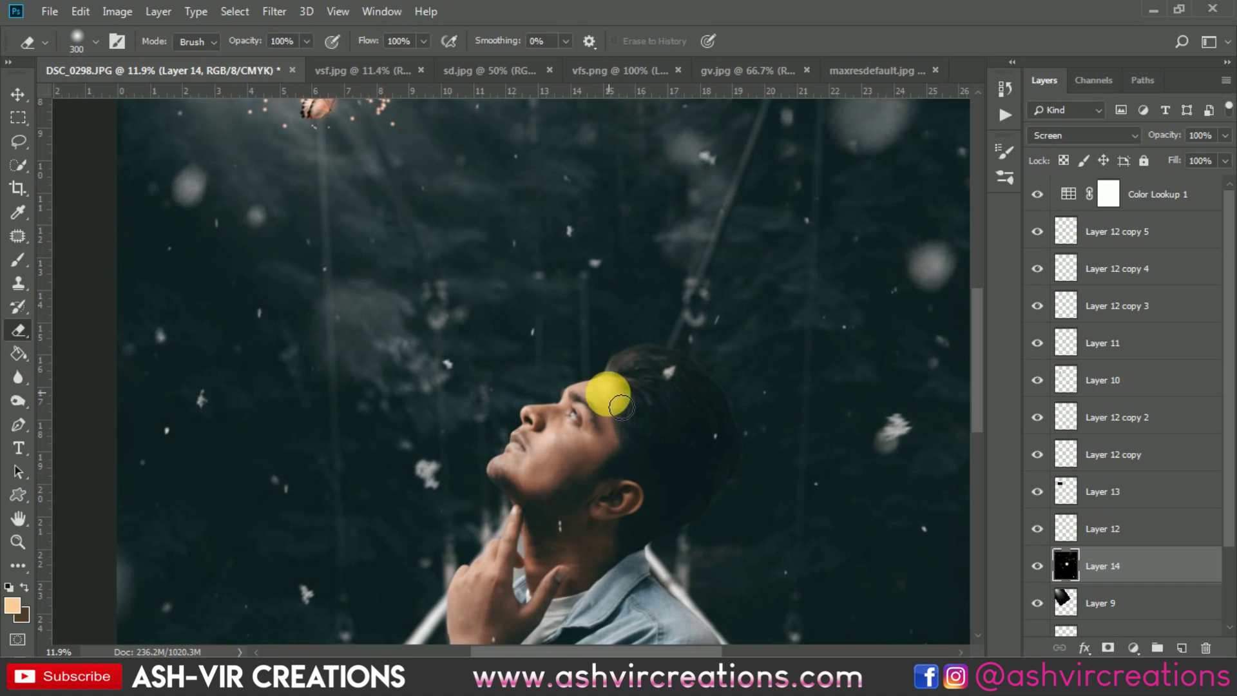
# Step: Examine the remaining dust around the man's head and across the whole image
pyautogui.scroll(-4, 572, 478)
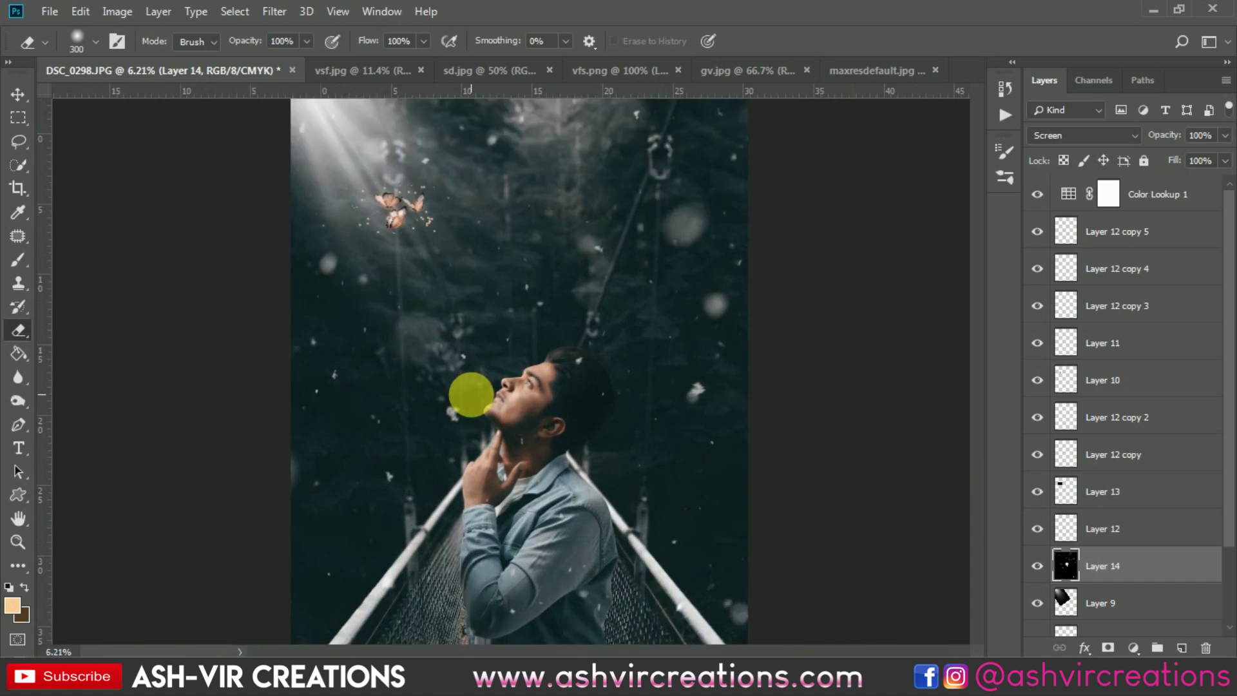
pyautogui.scroll(2, 471, 394)
pyautogui.scroll(-2, 541, 435)
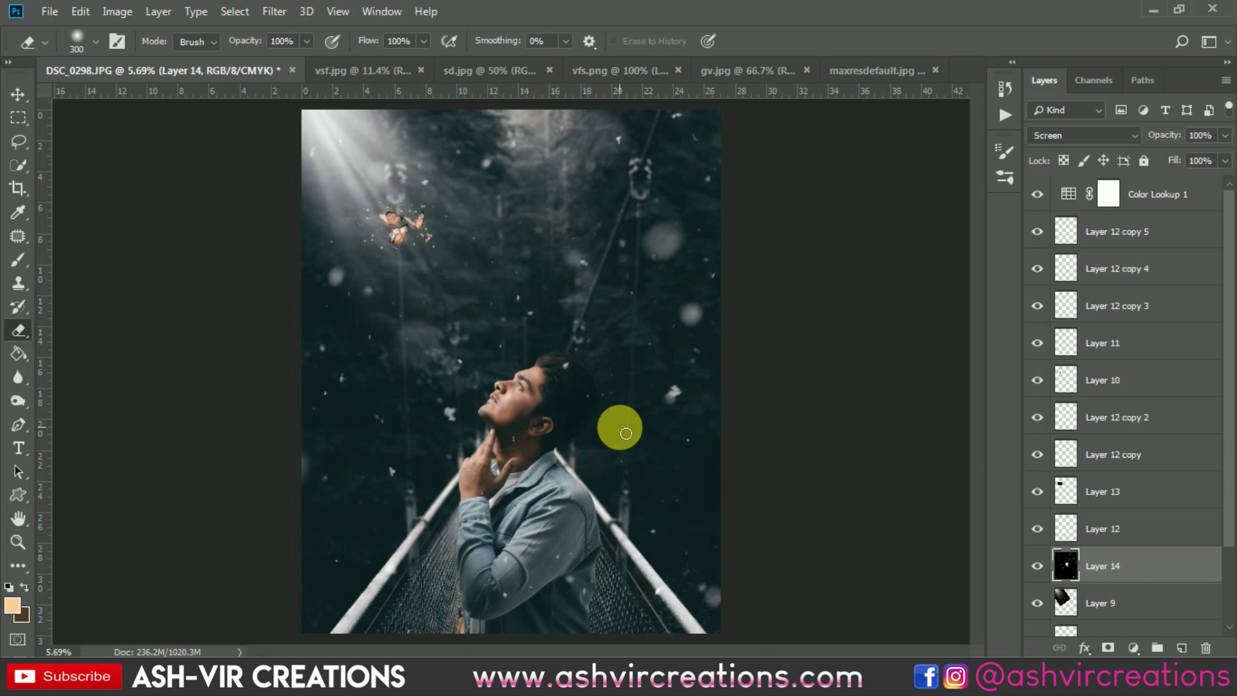
pyautogui.scroll(1, 626, 433)
pyautogui.scroll(1, 567, 461)
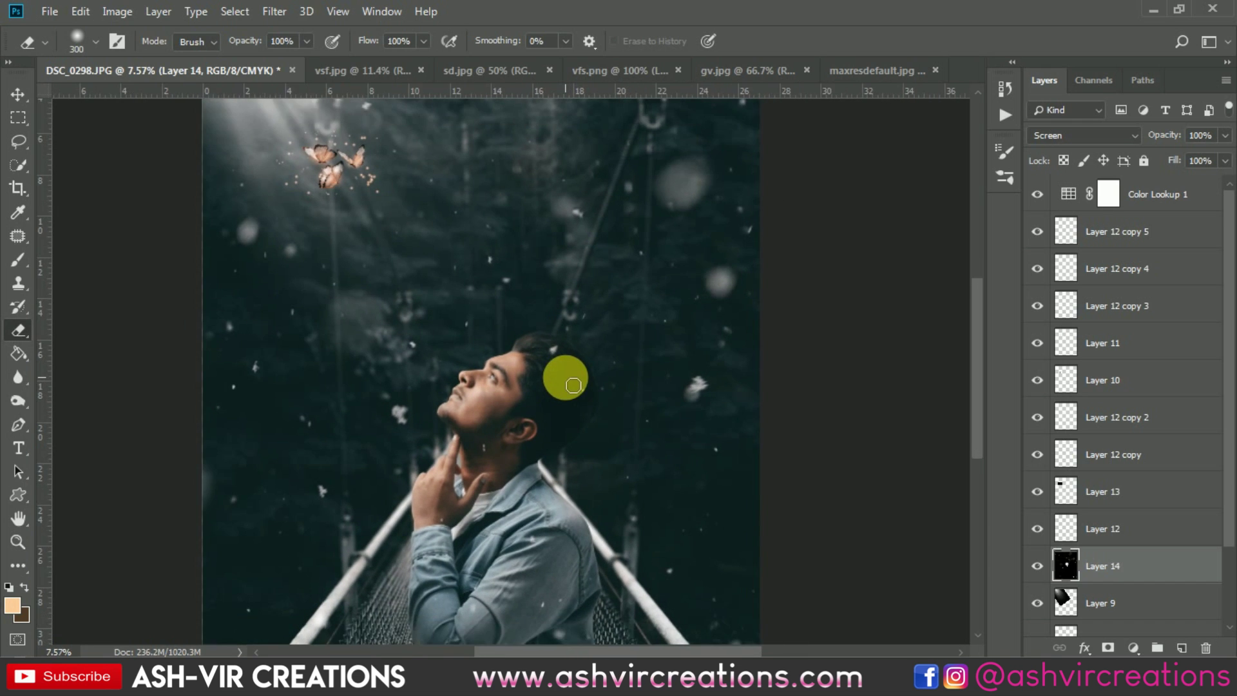
pyautogui.scroll(-3, 574, 386)
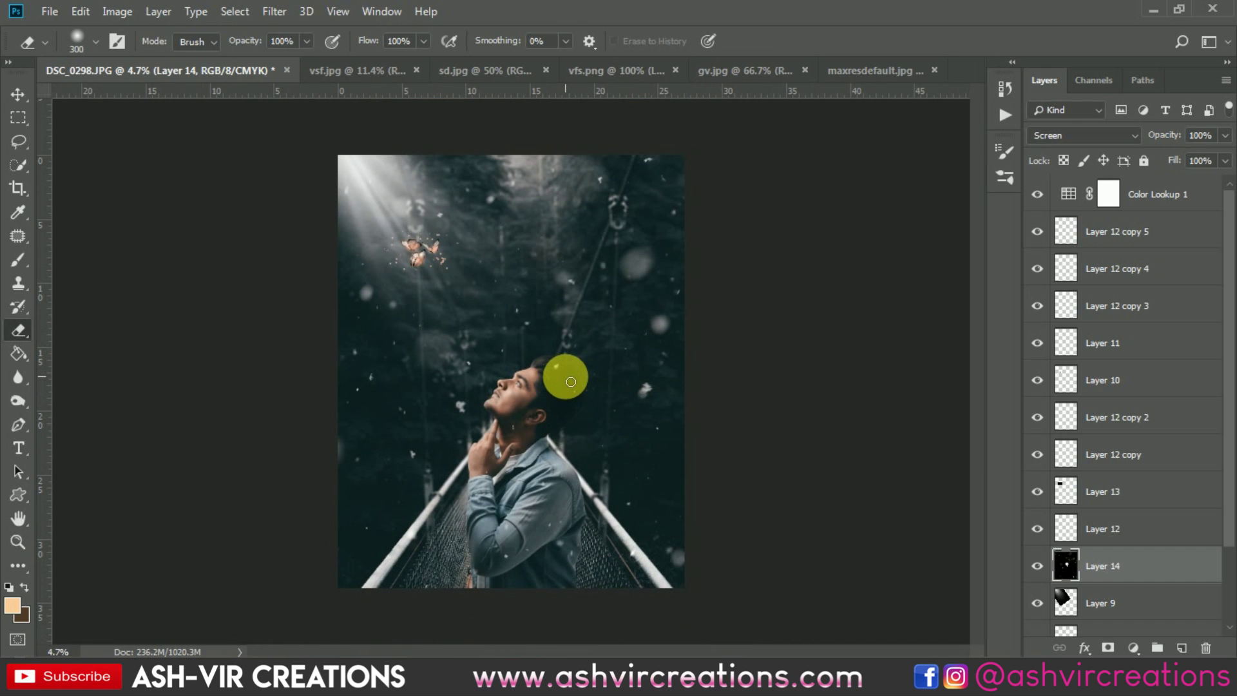
pyautogui.press('v')
pyautogui.scroll(1, 566, 378)
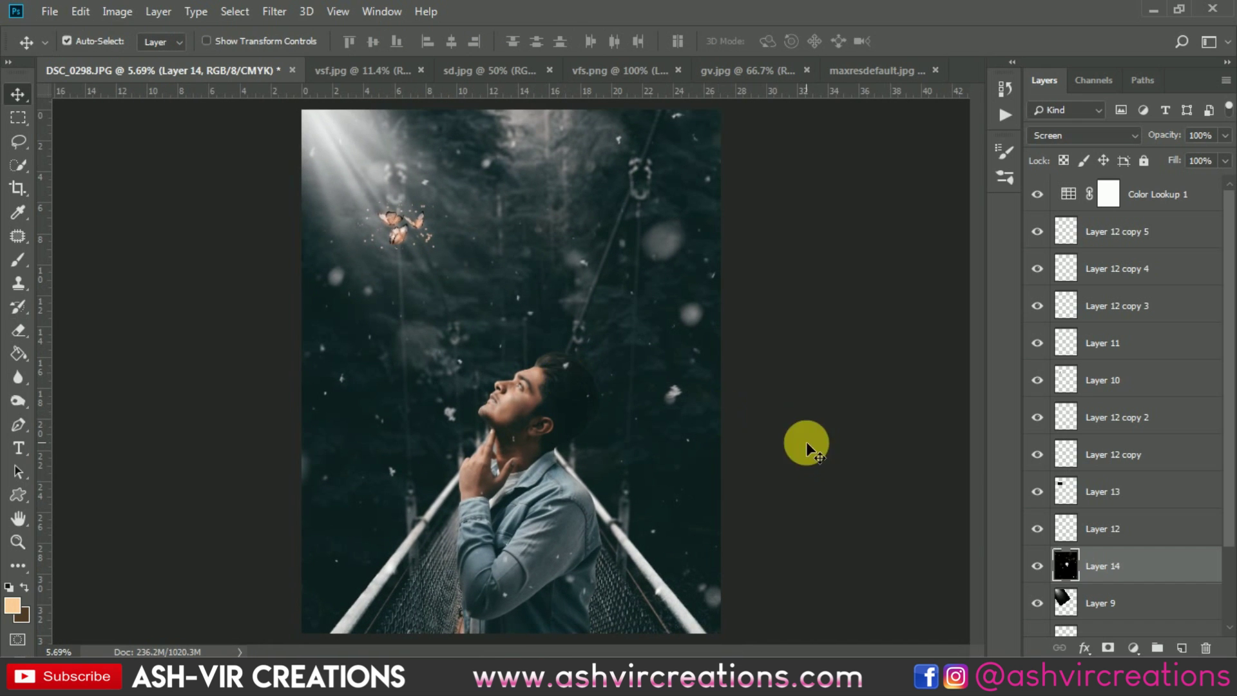
# Step: Compare the image with and without the dust layer, leaving Layer 14 visible, and inspect it at different magnifications
pyautogui.click(1039, 565)
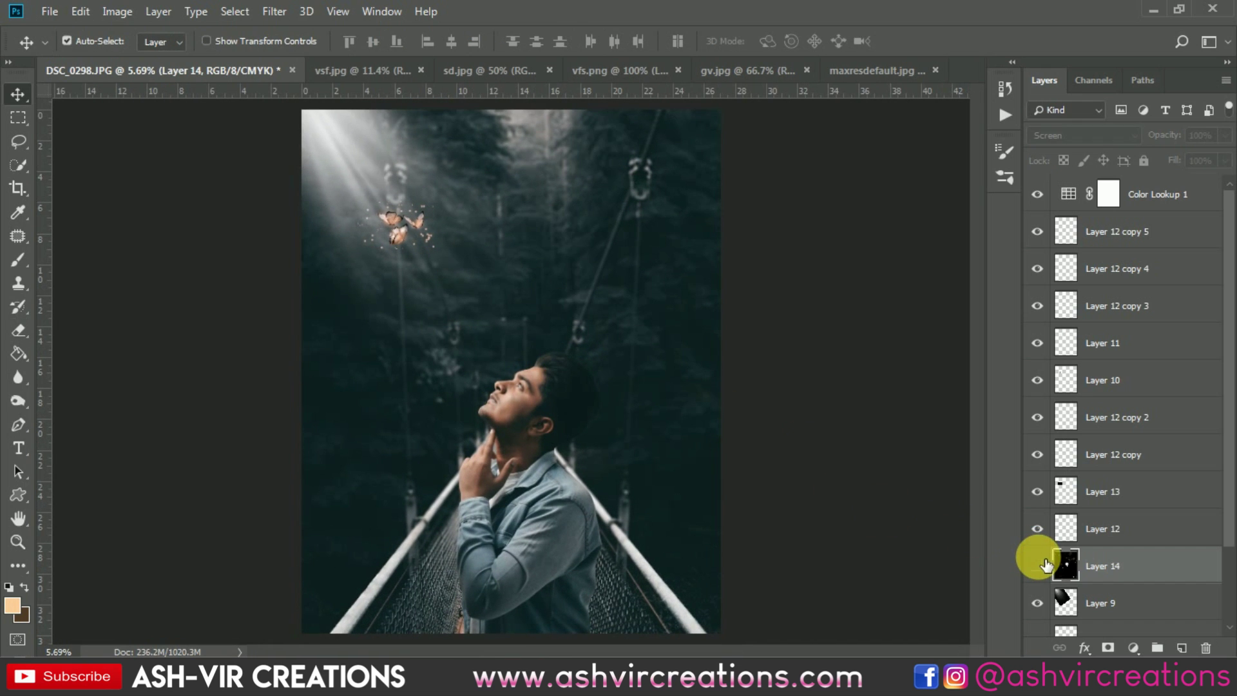
pyautogui.click(1044, 566)
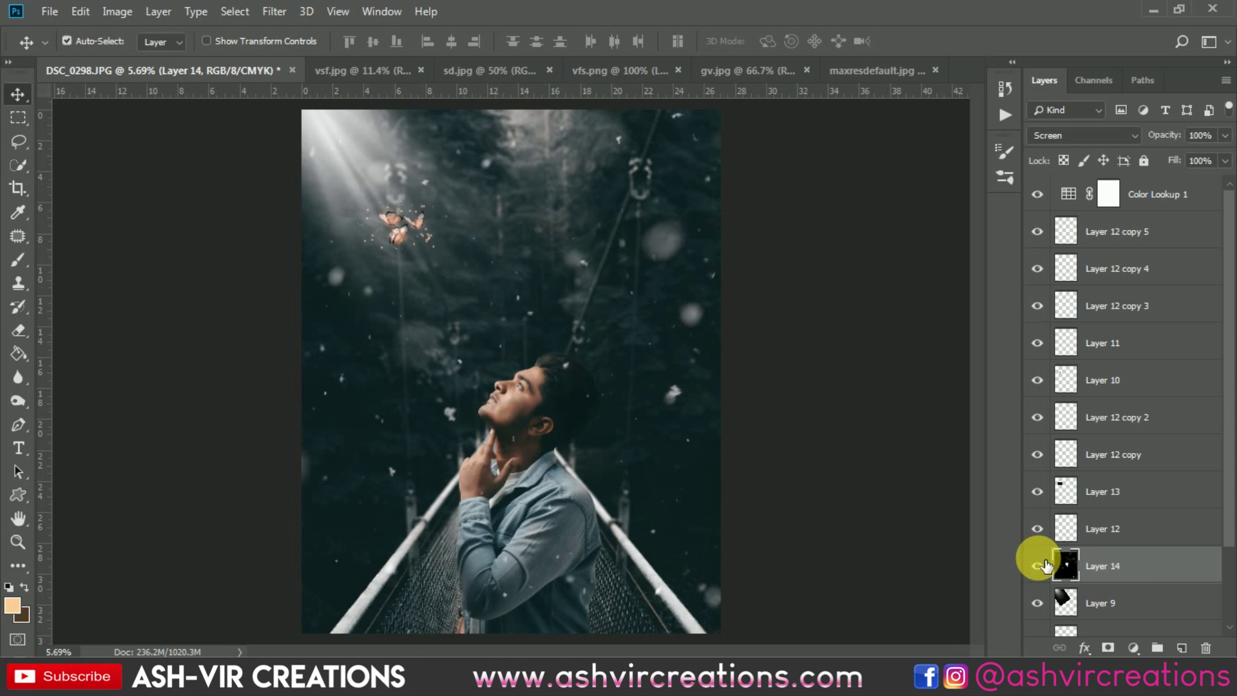
pyautogui.click(1044, 566)
pyautogui.click(1044, 566)
pyautogui.scroll(2, 687, 408)
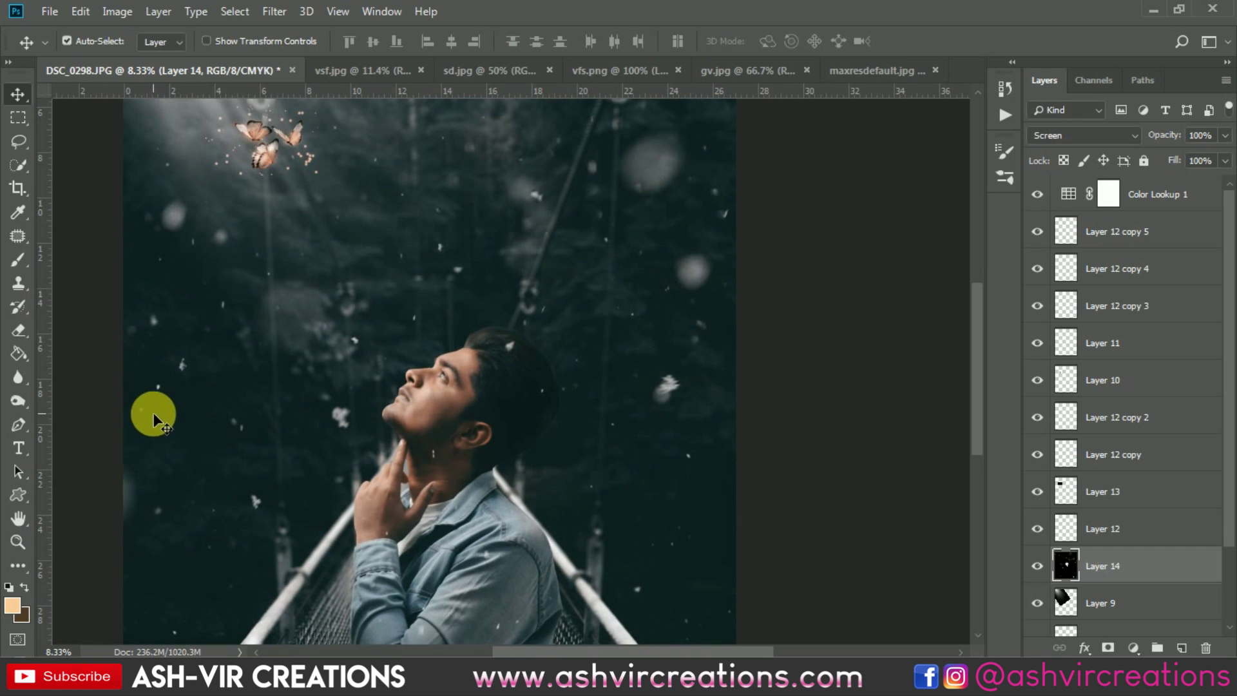
pyautogui.scroll(-3, 153, 412)
pyautogui.scroll(1, 257, 404)
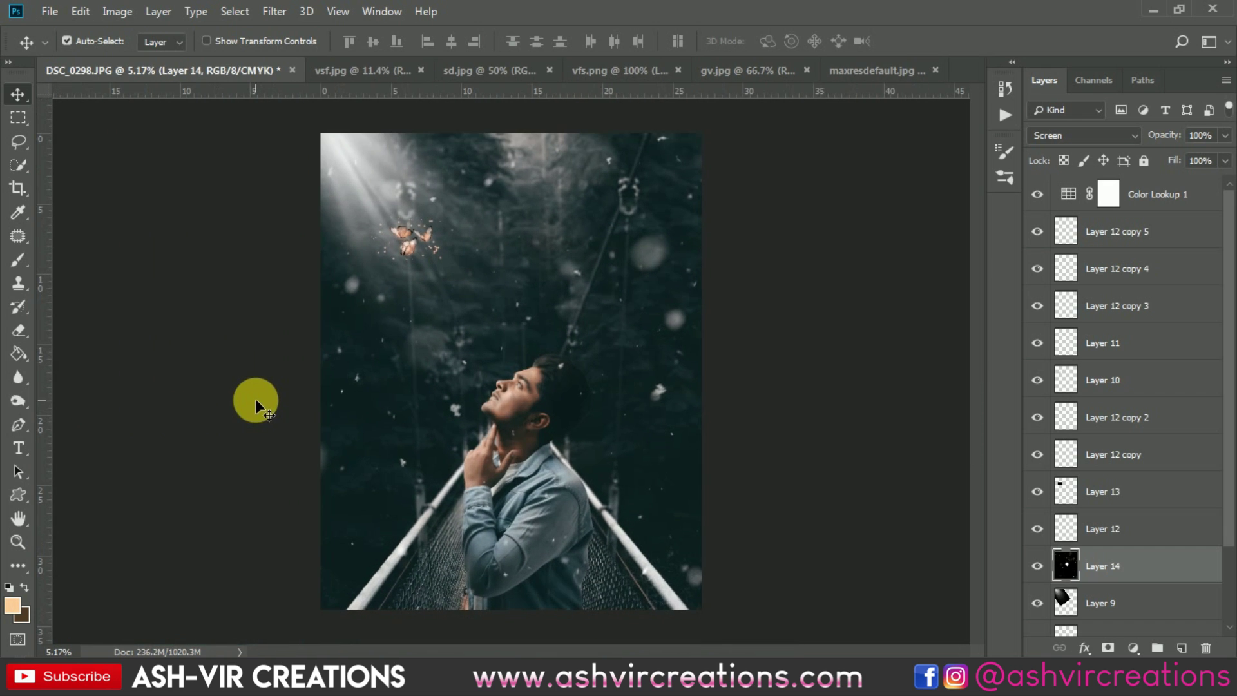
pyautogui.click(1053, 565)
pyautogui.click(1053, 565)
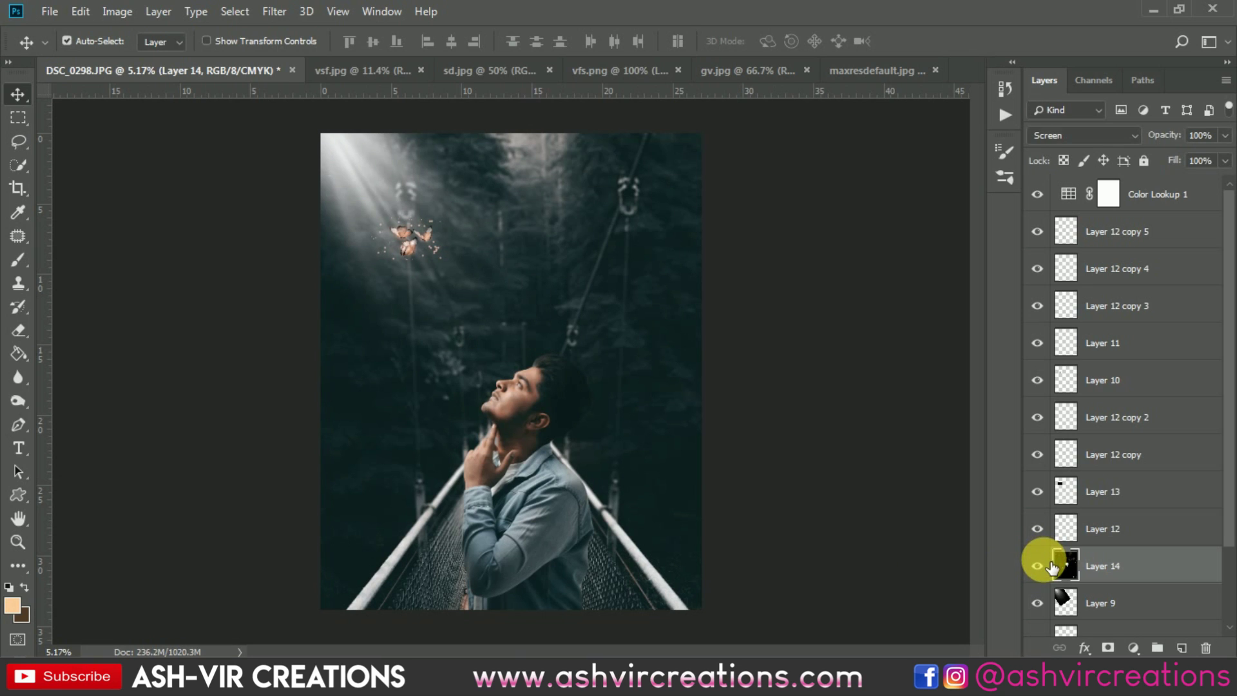
pyautogui.click(1052, 567)
pyautogui.click(1052, 567)
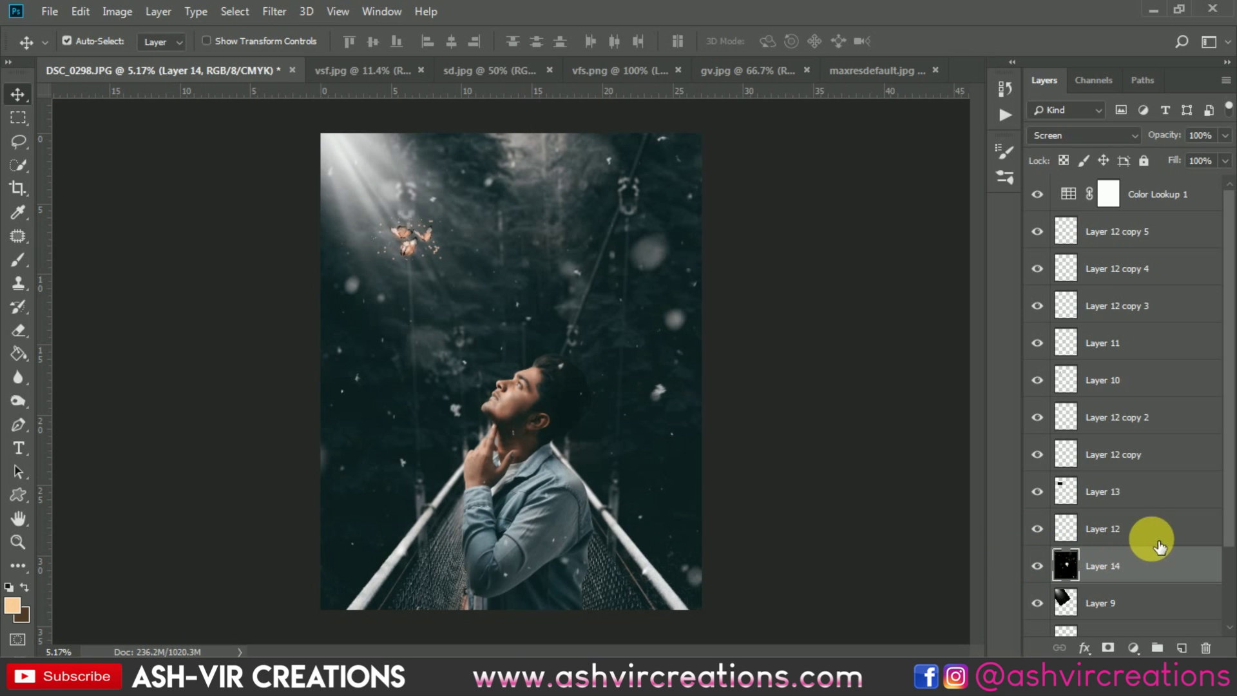
pyautogui.click(1038, 566)
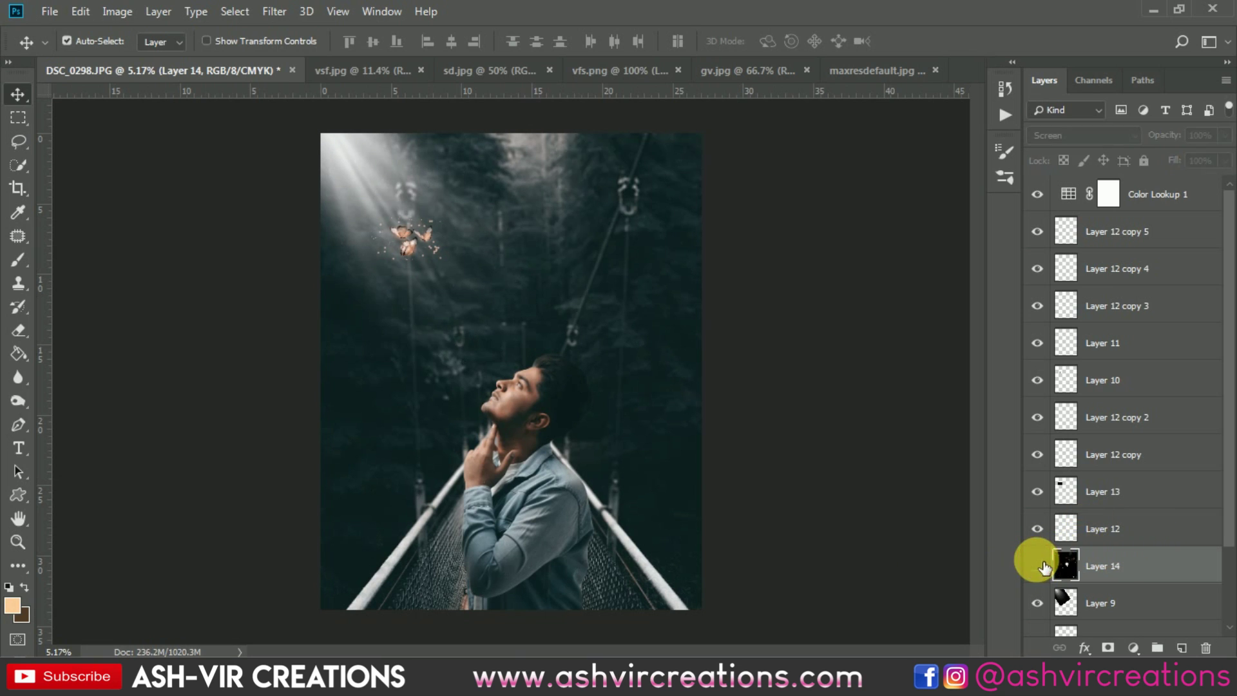
pyautogui.click(1040, 565)
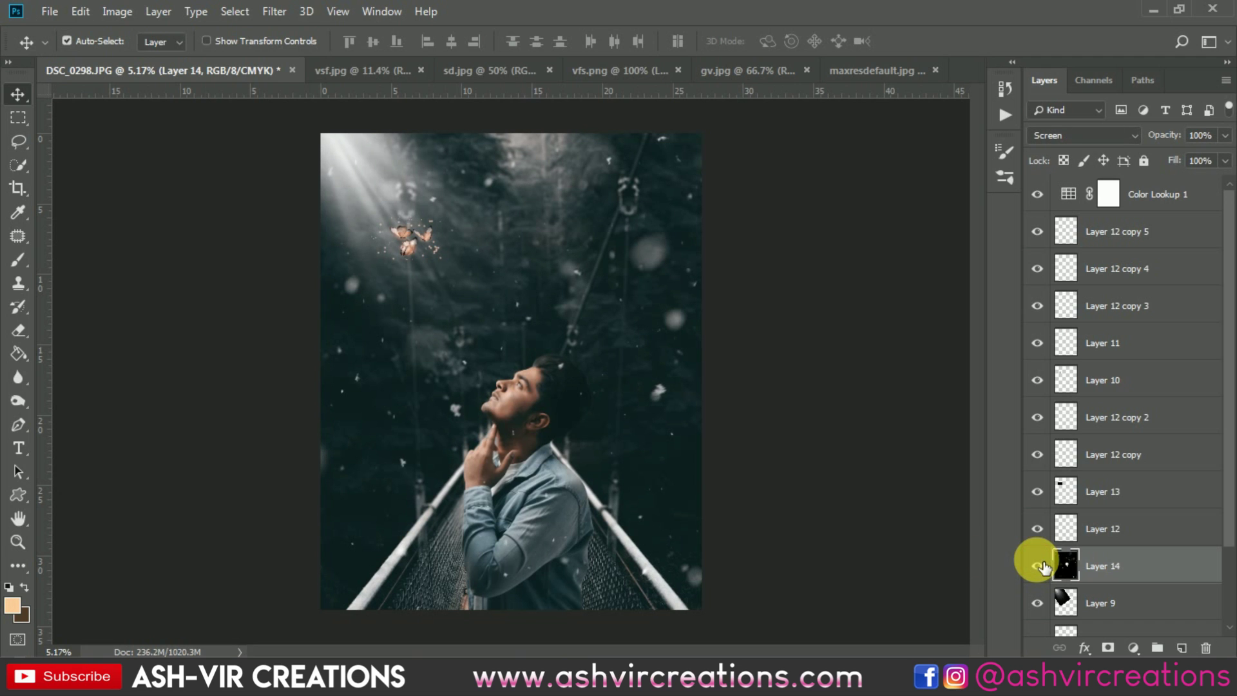
pyautogui.scroll(-2, 451, 403)
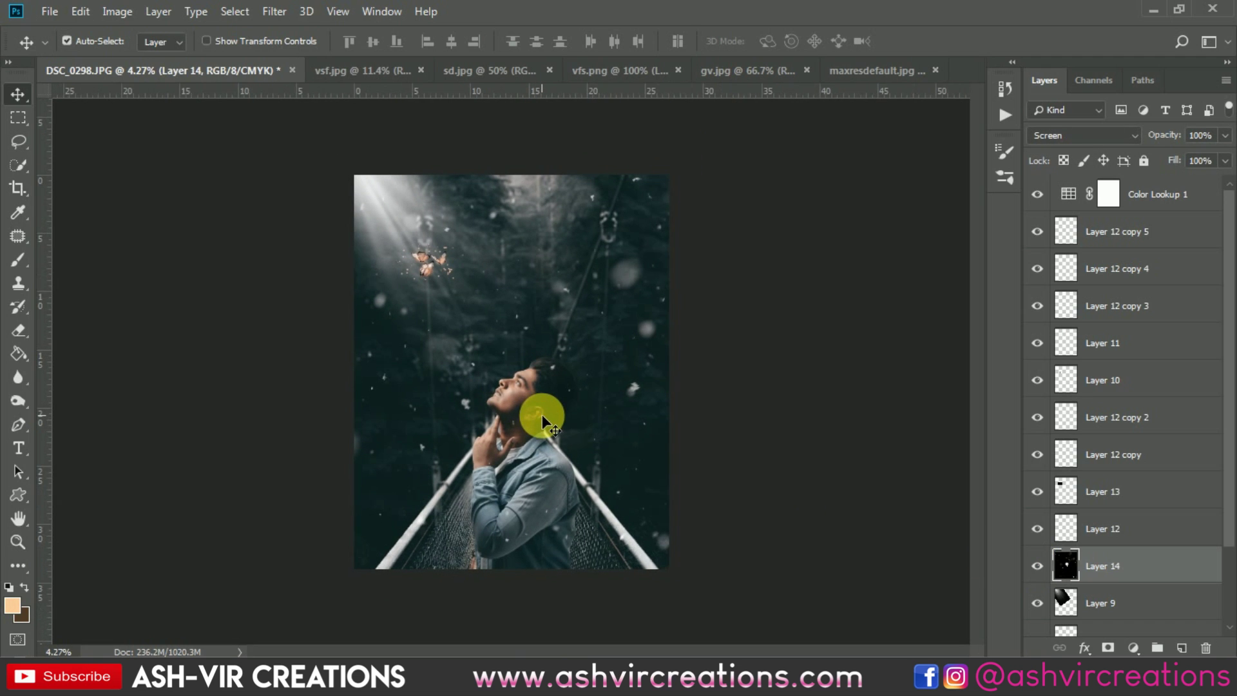
pyautogui.scroll(2, 543, 422)
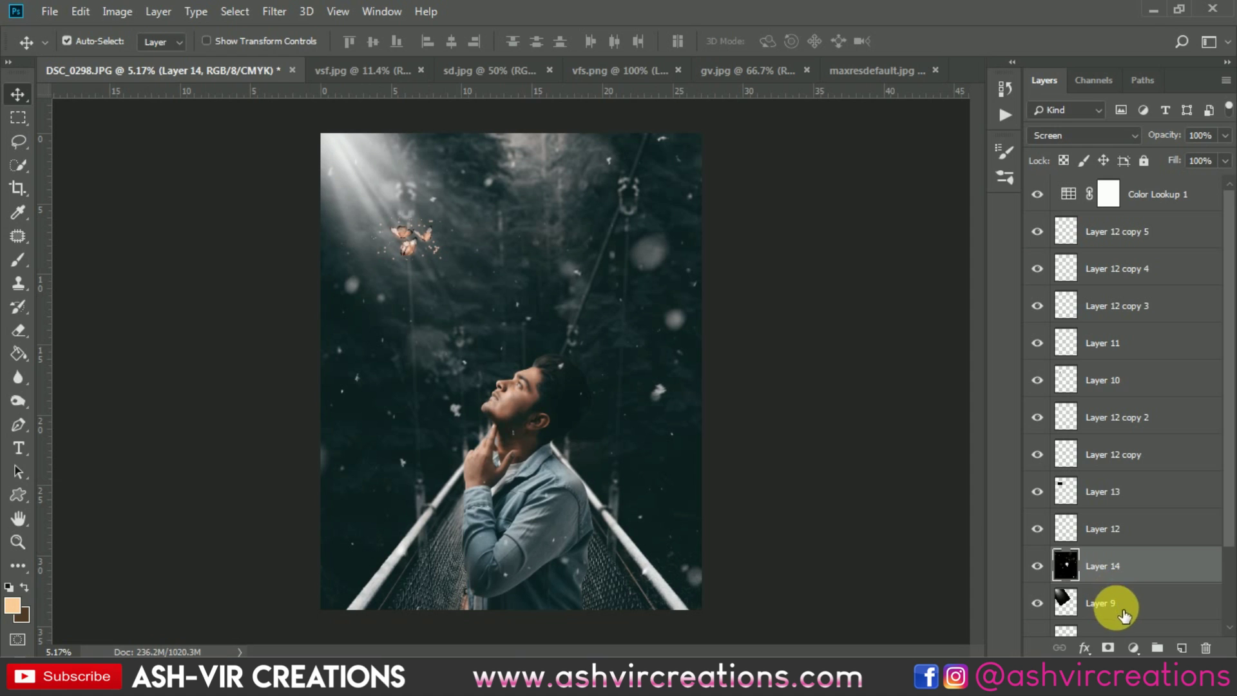
# Step: Merge all layers from Layer 8 up to Color Lookup 1 into a single layer
pyautogui.moveTo(1229, 548); pyautogui.dragTo(1222, 587)
pyautogui.click(1146, 602)
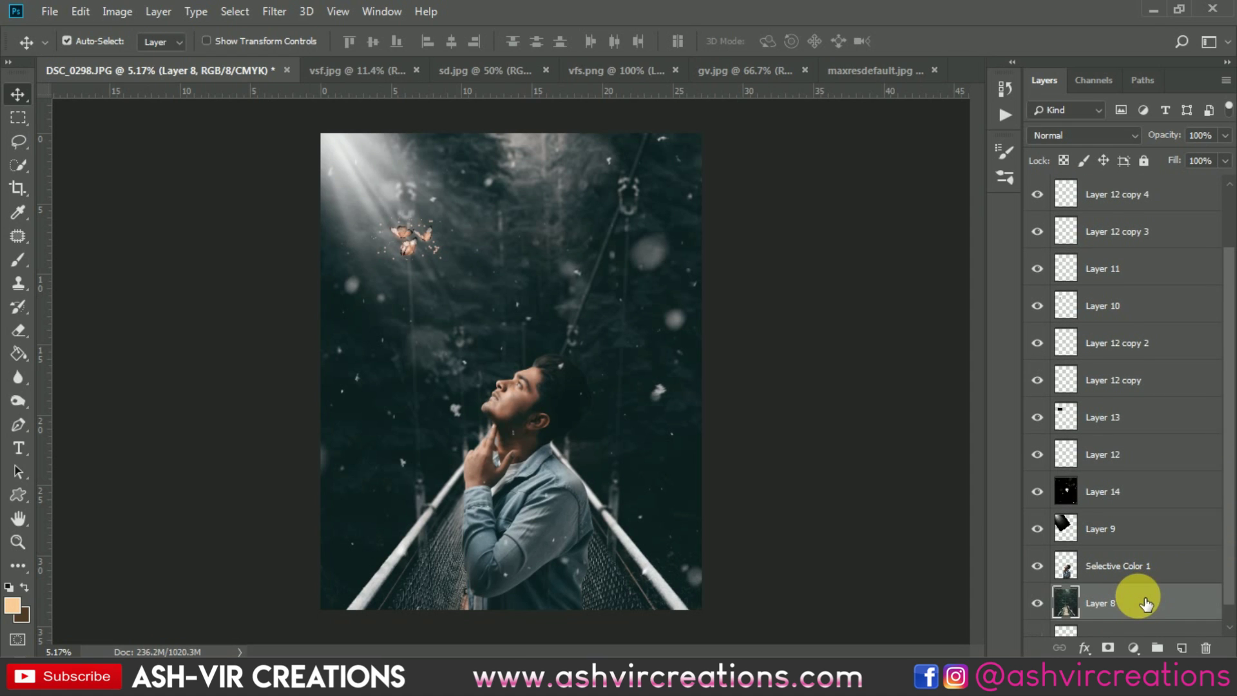
pyautogui.scroll(2, 1144, 596)
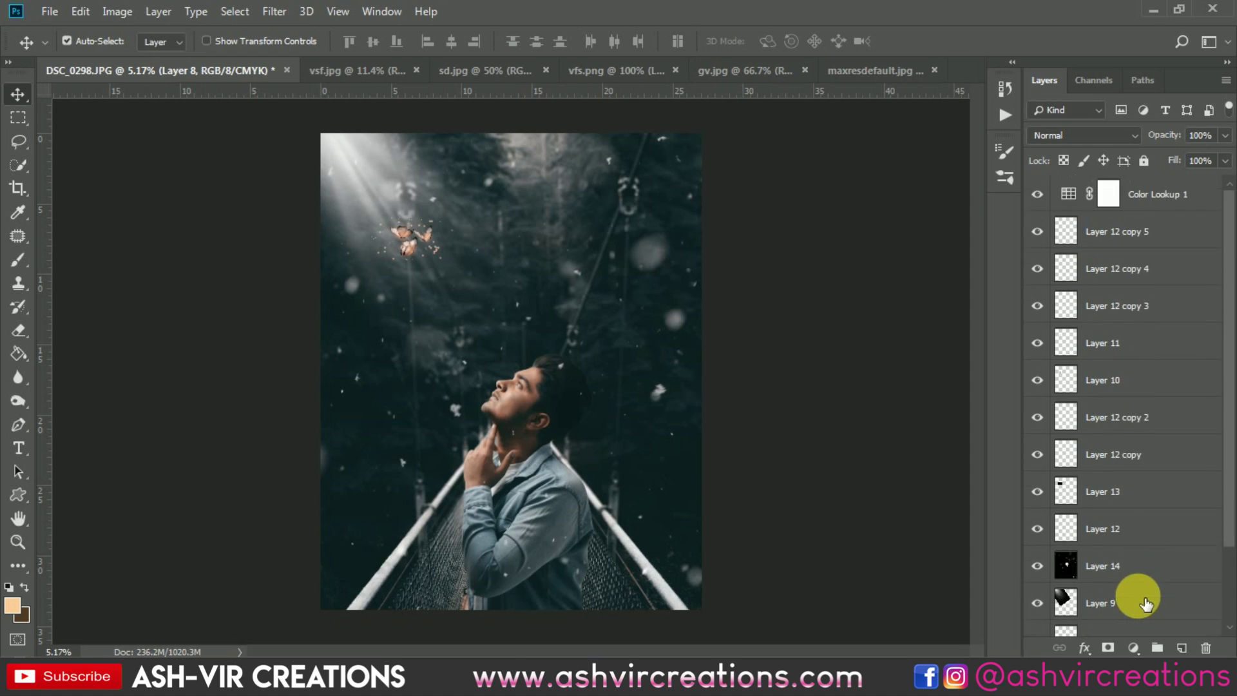
pyautogui.keyDown('shift'); pyautogui.click(1152, 202); pyautogui.keyUp('shift')
pyautogui.rightClick(1143, 194)
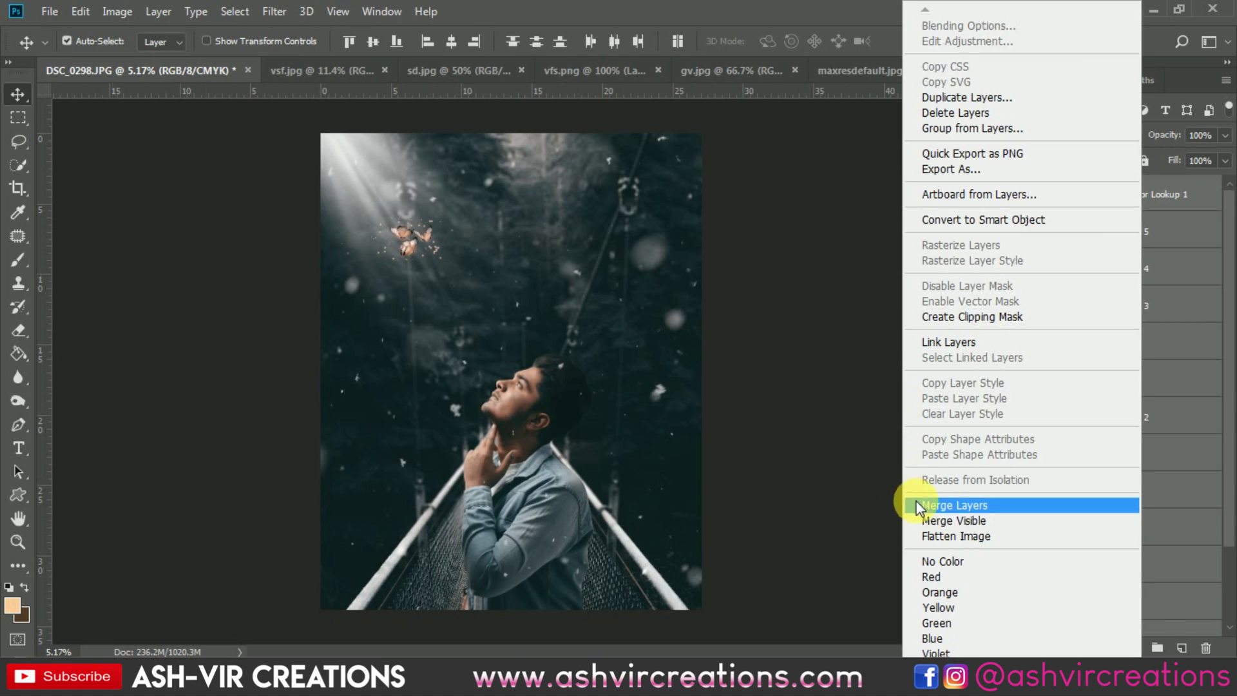
pyautogui.click(958, 506)
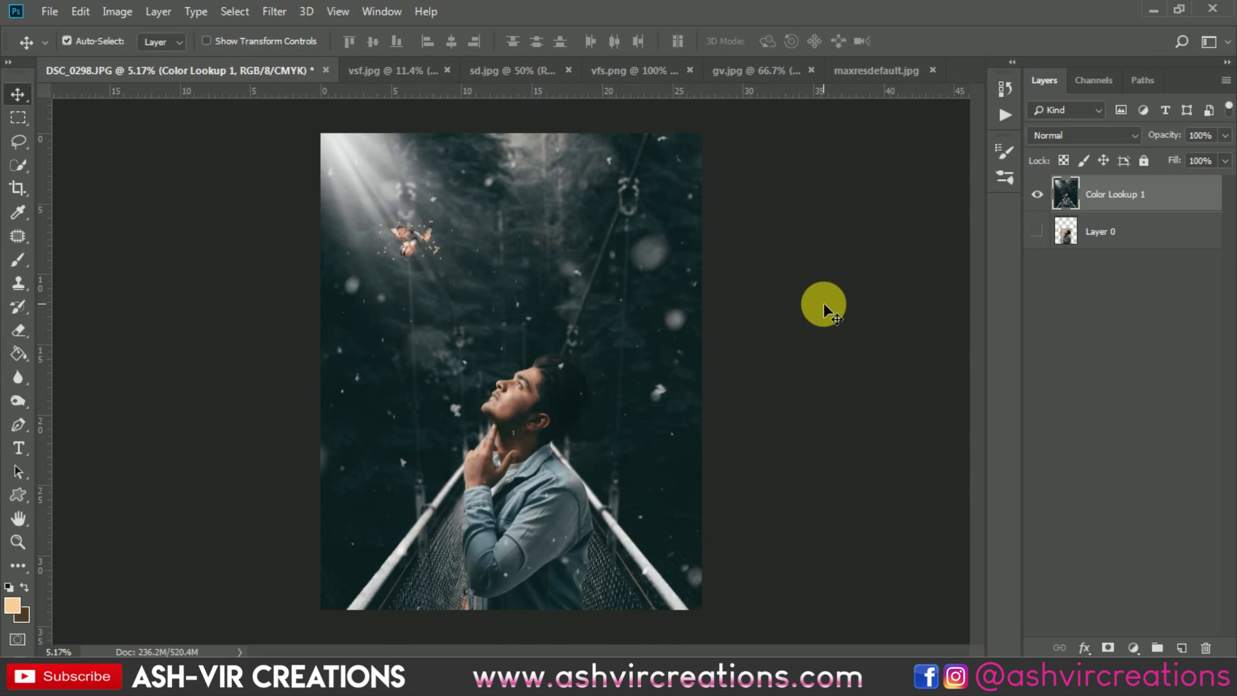
# Step: Show Layer 0 and briefly hide the merged layer to compare the composite with the original photo
pyautogui.click(1037, 232)
pyautogui.click(1037, 195)
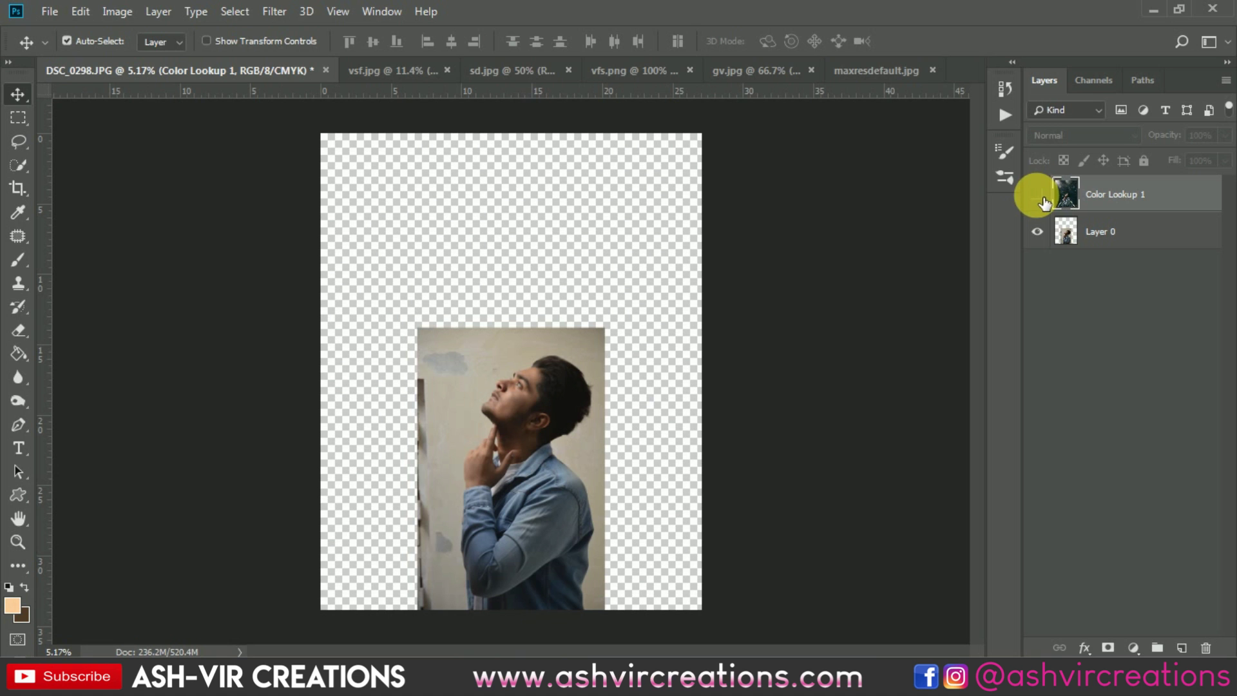
pyautogui.click(1037, 195)
# Step: Examine the finished composite, checking the man, the butterflies with sparkles, the dust and the overall image
pyautogui.scroll(3, 602, 451)
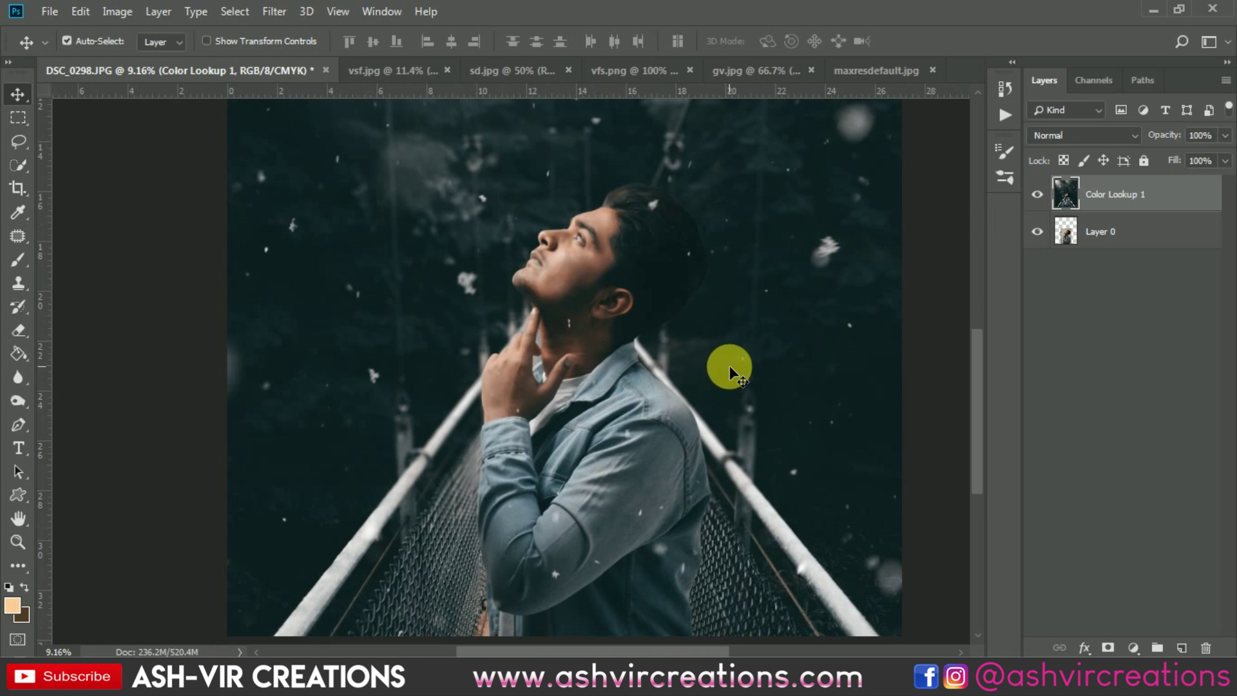
pyautogui.scroll(-3, 731, 365)
pyautogui.moveTo(713, 328); pyautogui.dragTo(744, 402)
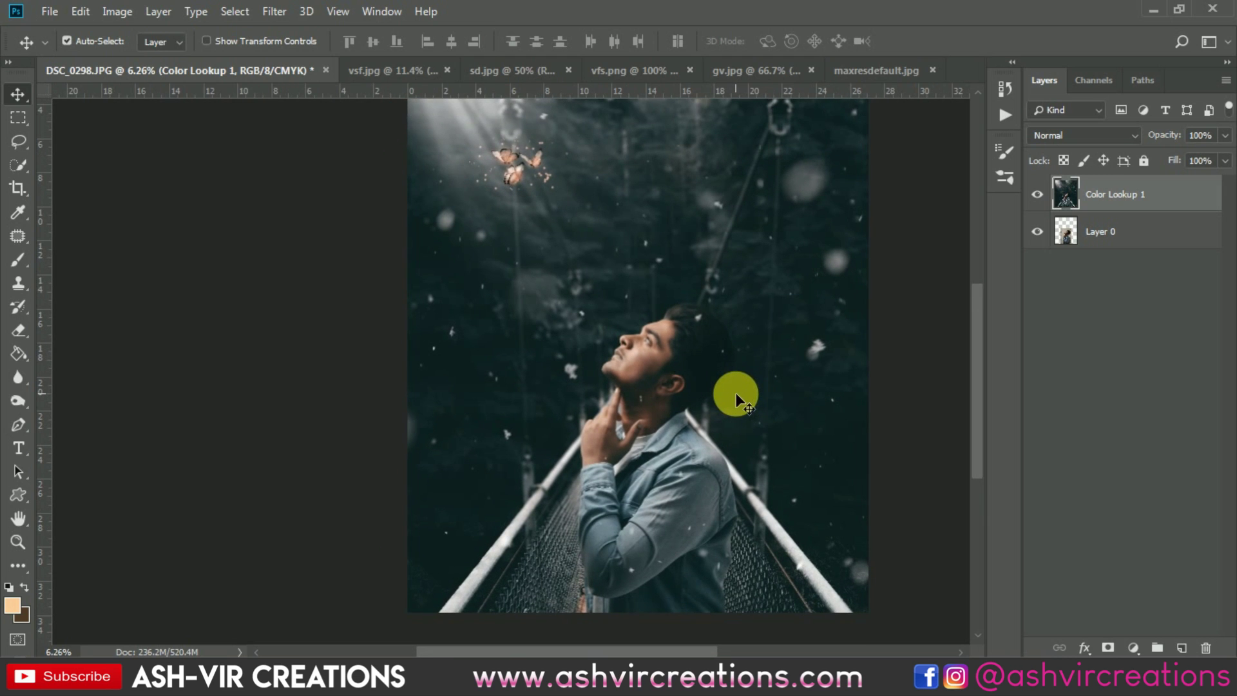
pyautogui.scroll(-1, 736, 397)
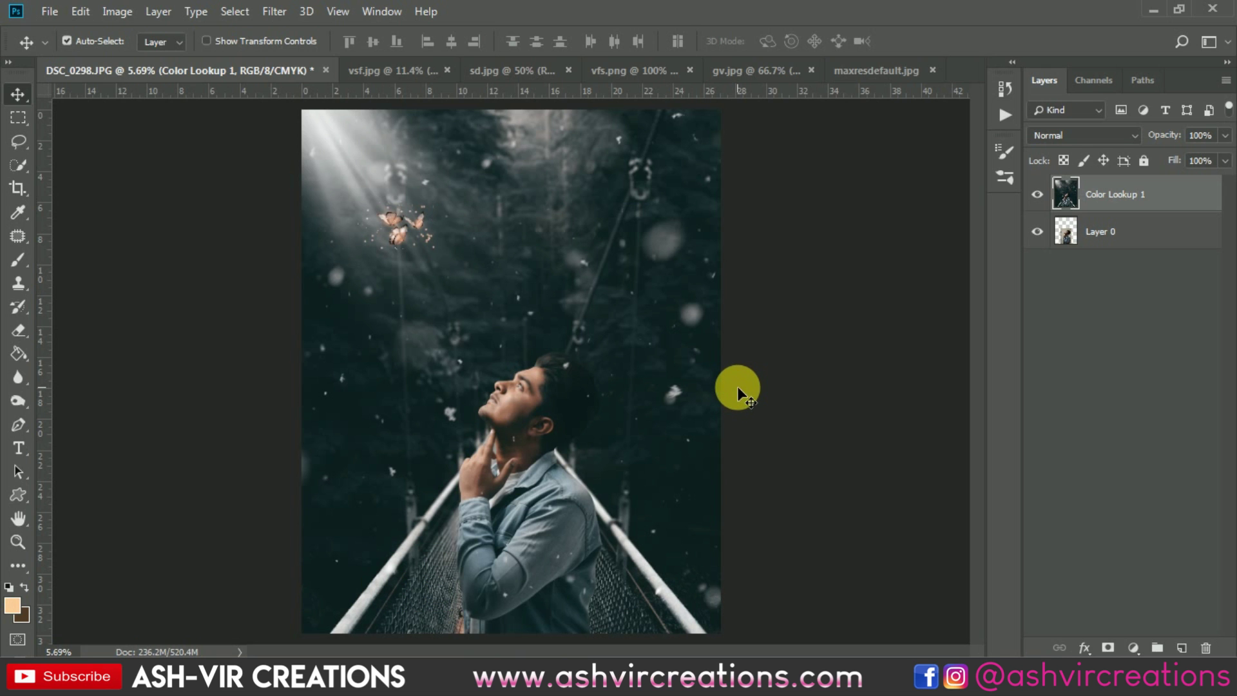
pyautogui.scroll(3, 740, 385)
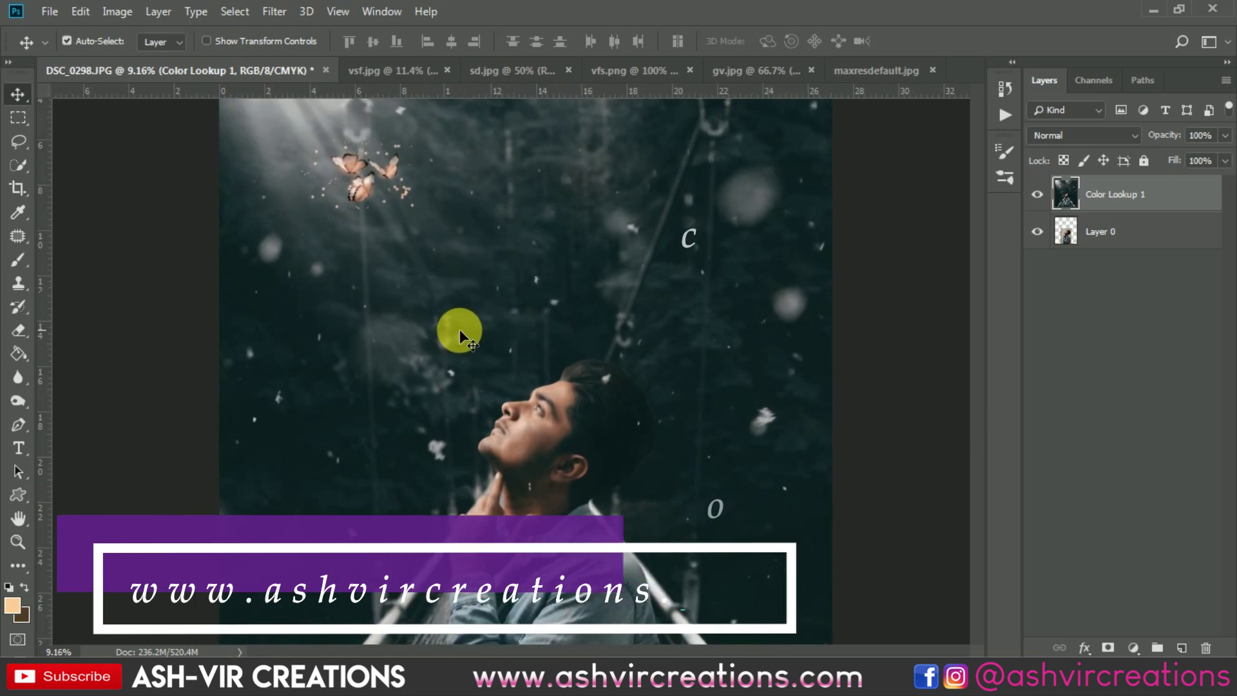
pyautogui.moveTo(456, 331); pyautogui.dragTo(593, 337)
pyautogui.scroll(2, 751, 394)
pyautogui.scroll(4, 368, 245)
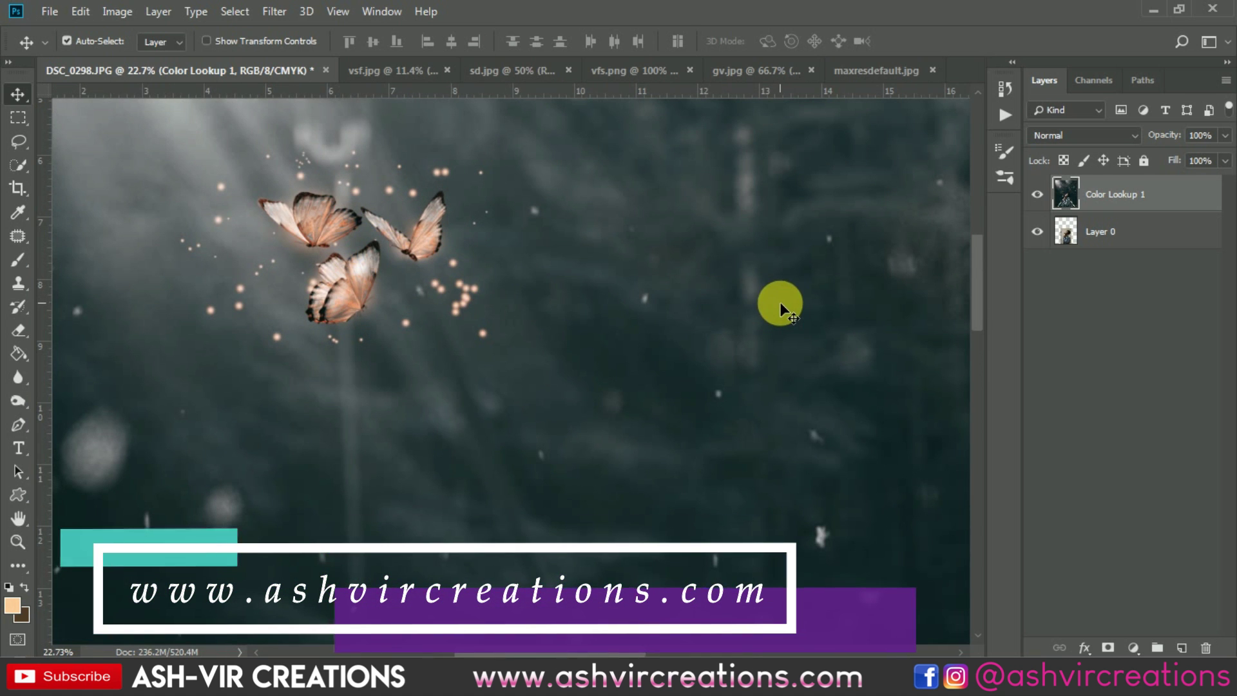
pyautogui.scroll(-3, 779, 301)
pyautogui.moveTo(920, 470); pyautogui.dragTo(847, 329)
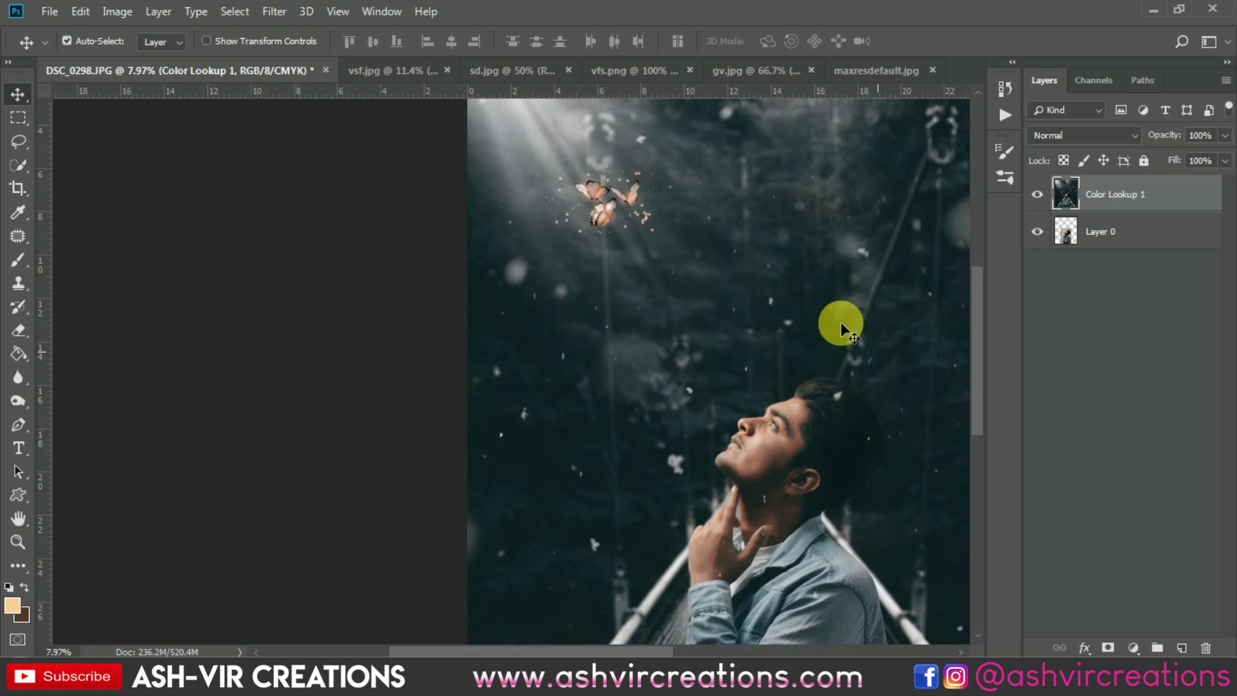
pyautogui.scroll(-3, 841, 322)
pyautogui.moveTo(884, 414); pyautogui.dragTo(801, 332)
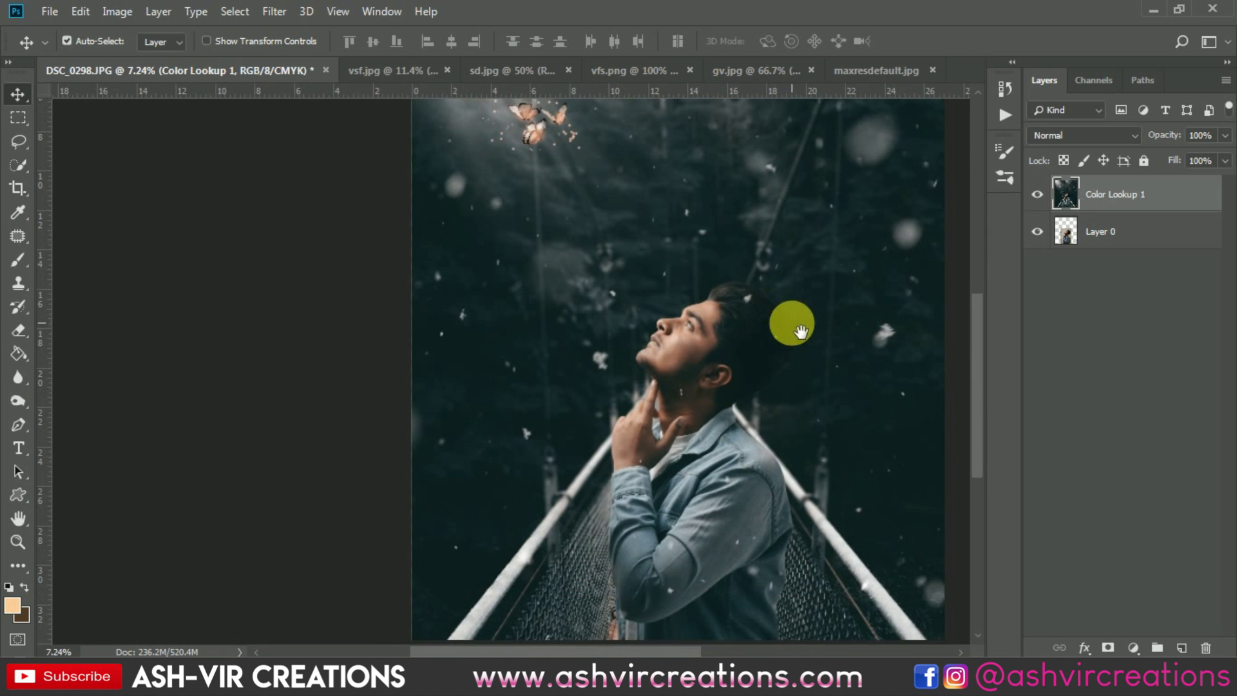
pyautogui.scroll(-2, 835, 321)
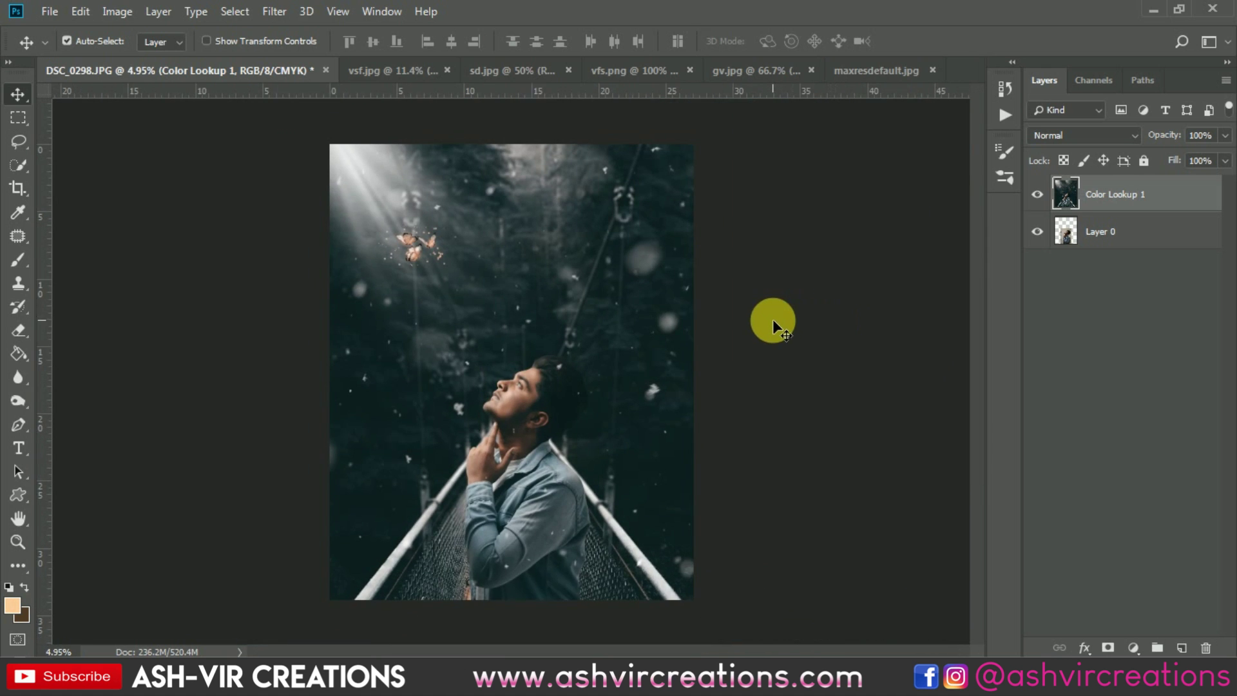
pyautogui.scroll(1, 681, 462)
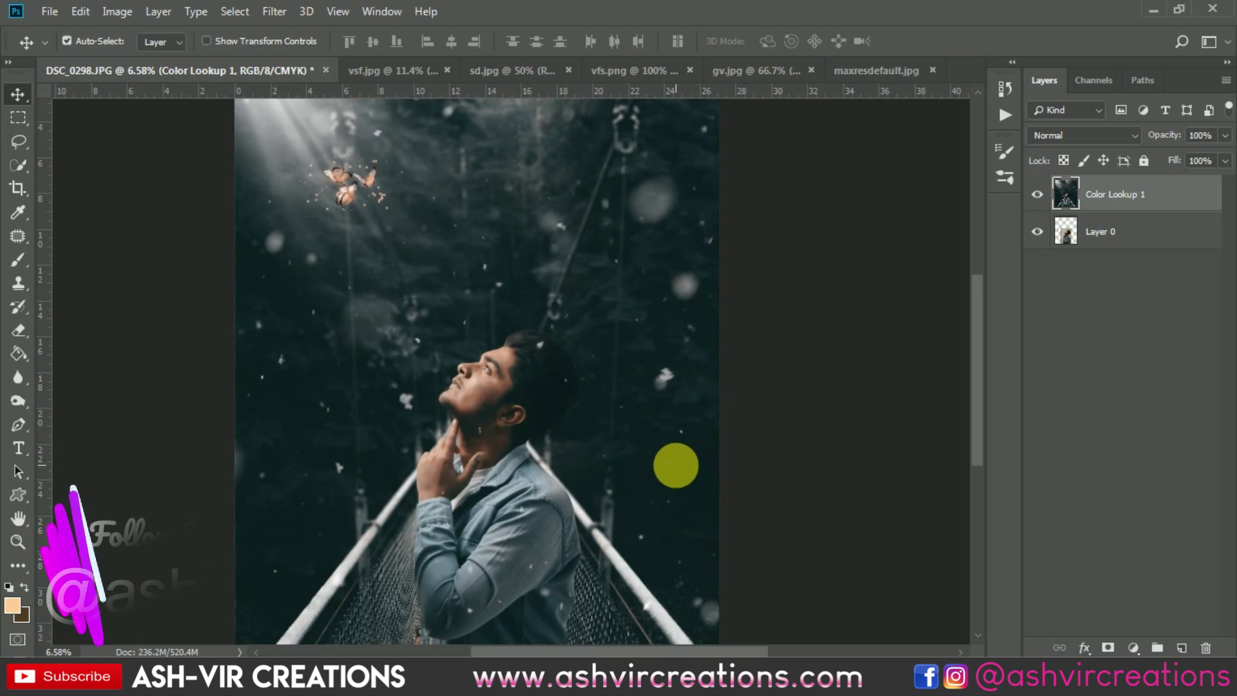
pyautogui.moveTo(676, 464); pyautogui.dragTo(758, 387)
pyautogui.scroll(-1, 759, 385)
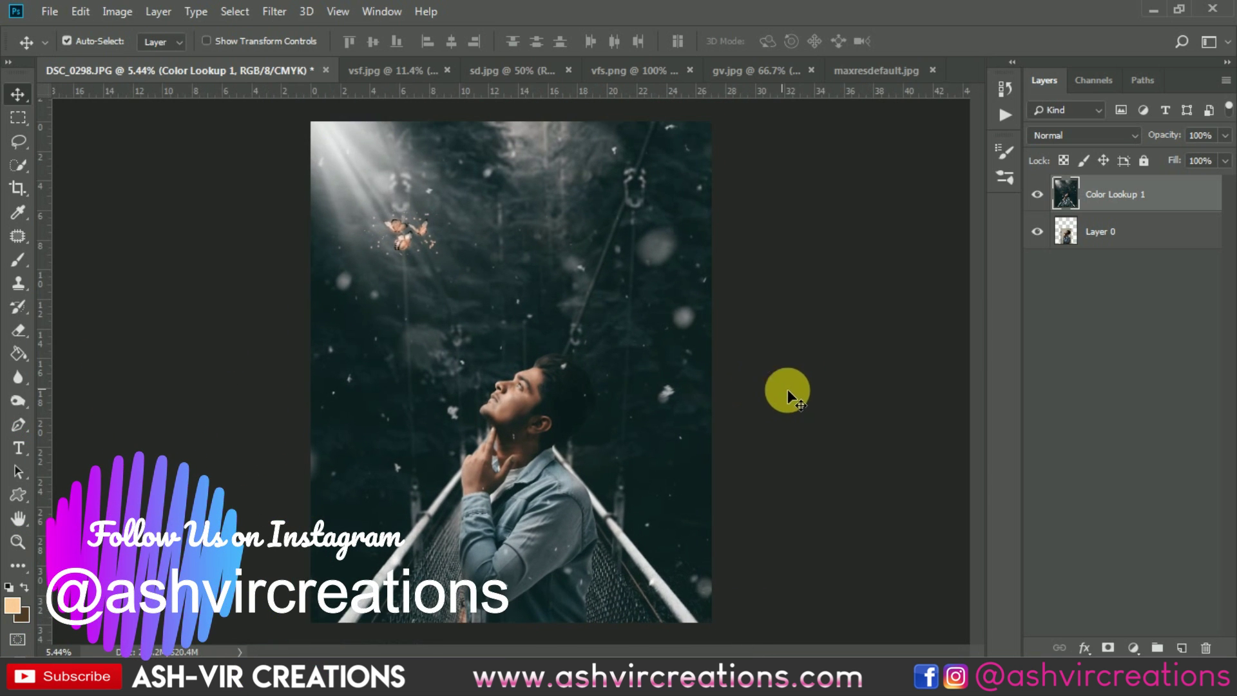